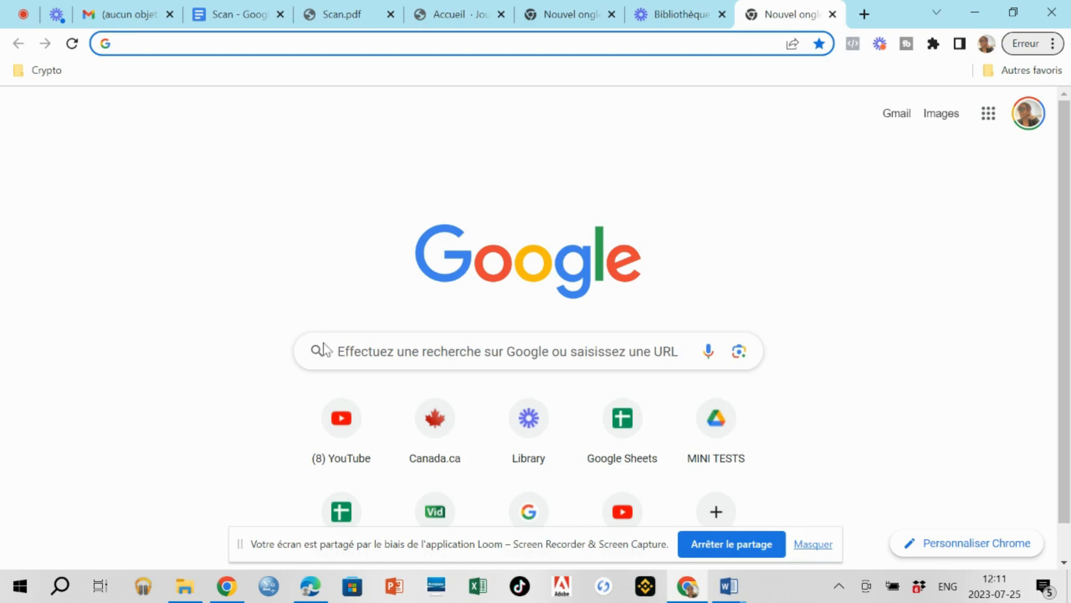
Search Google for 'journees quebec' from the Chrome address bar, correcting the typo.
left_click(197, 42)
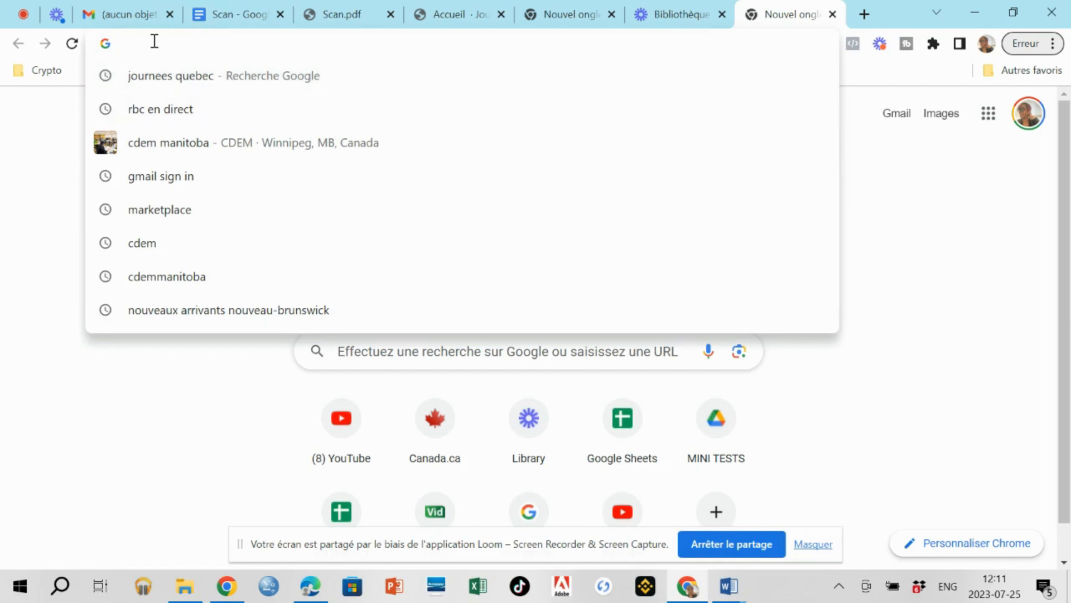
type("jour")
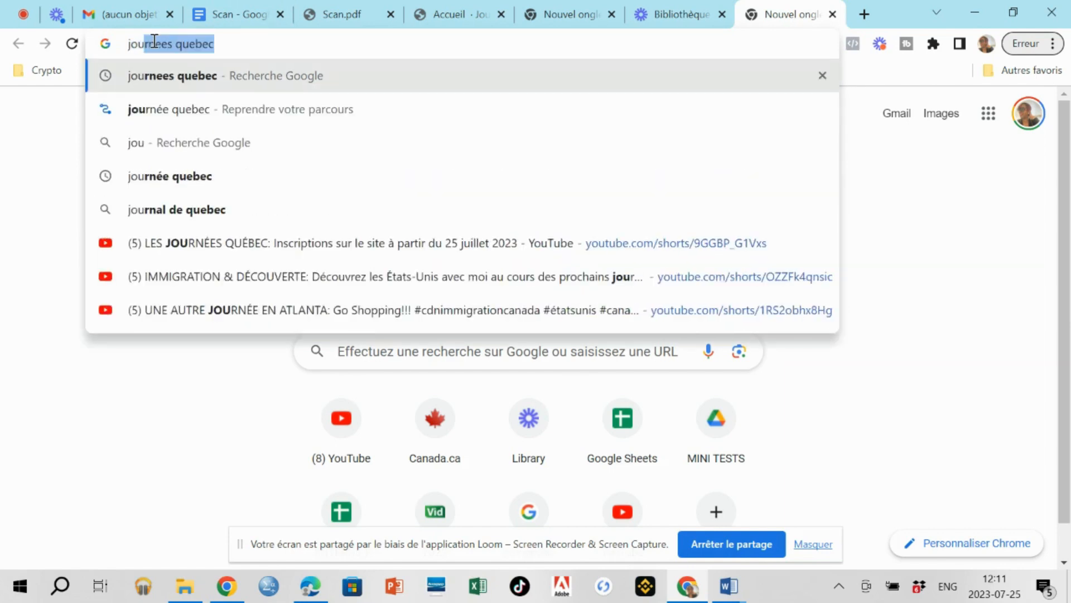
type("nee")
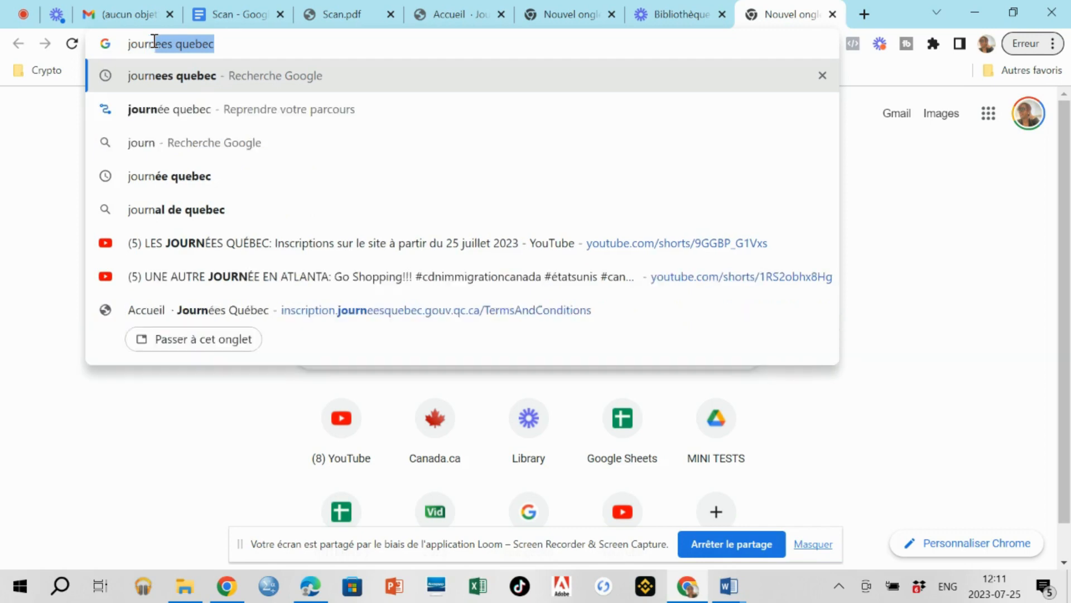
type("s")
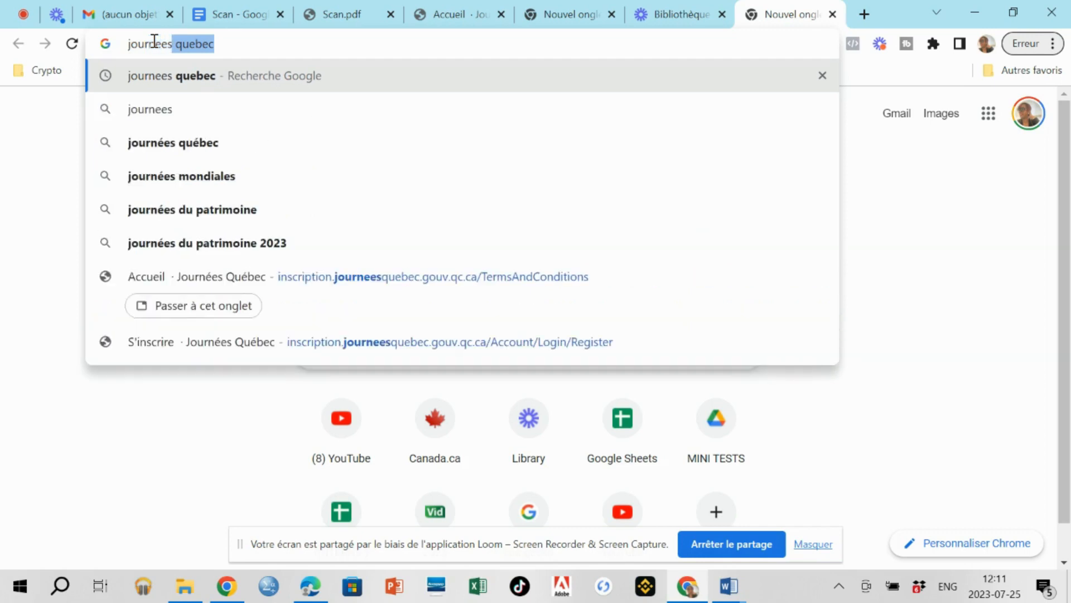
type(" quebev")
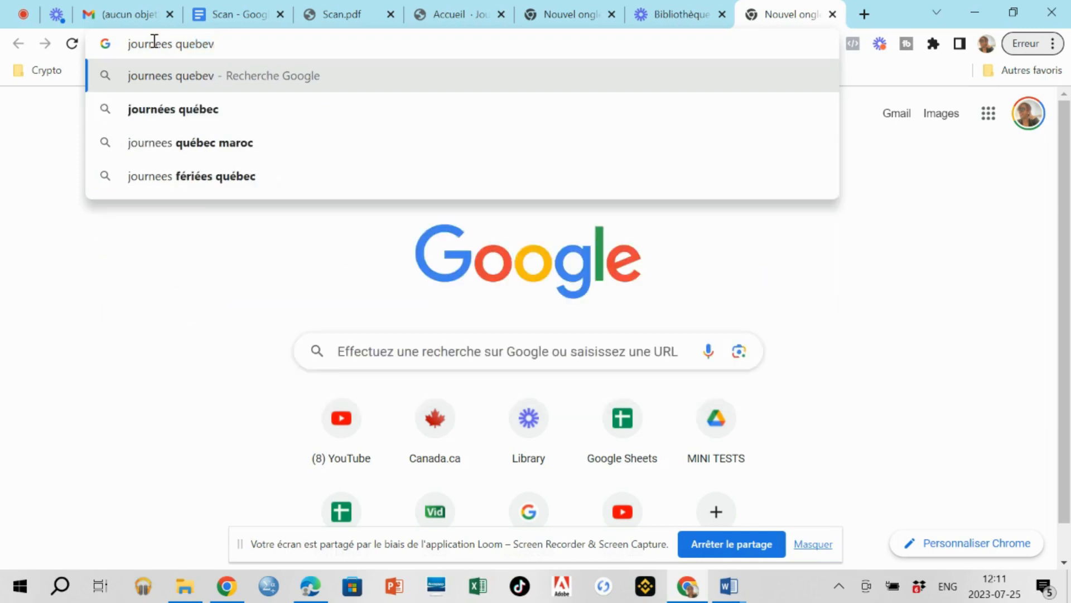
key("BackSpace")
type("c")
key("Return")
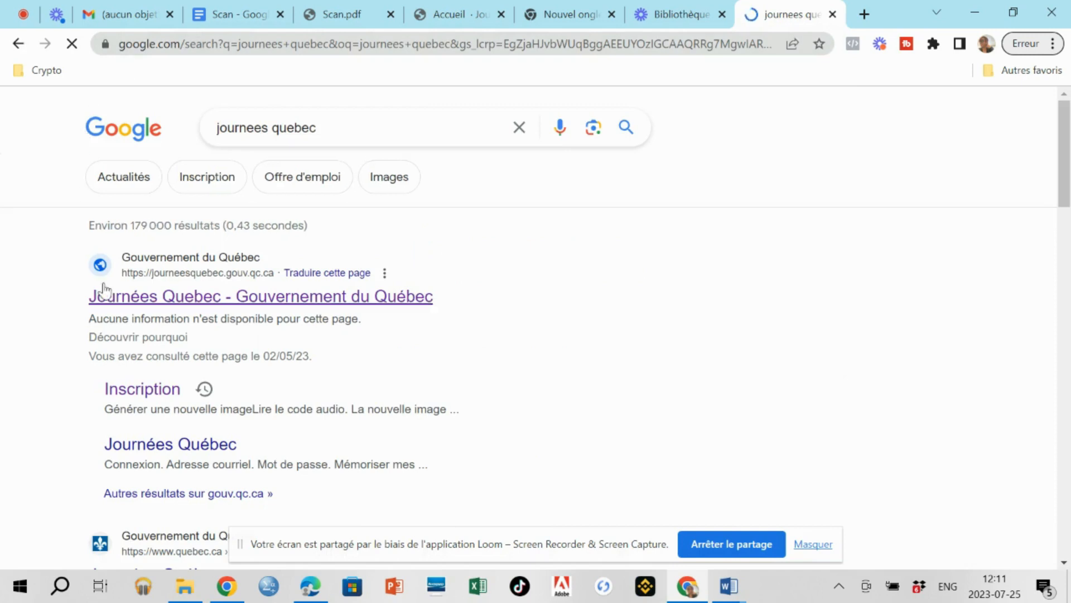
left_click(96, 280)
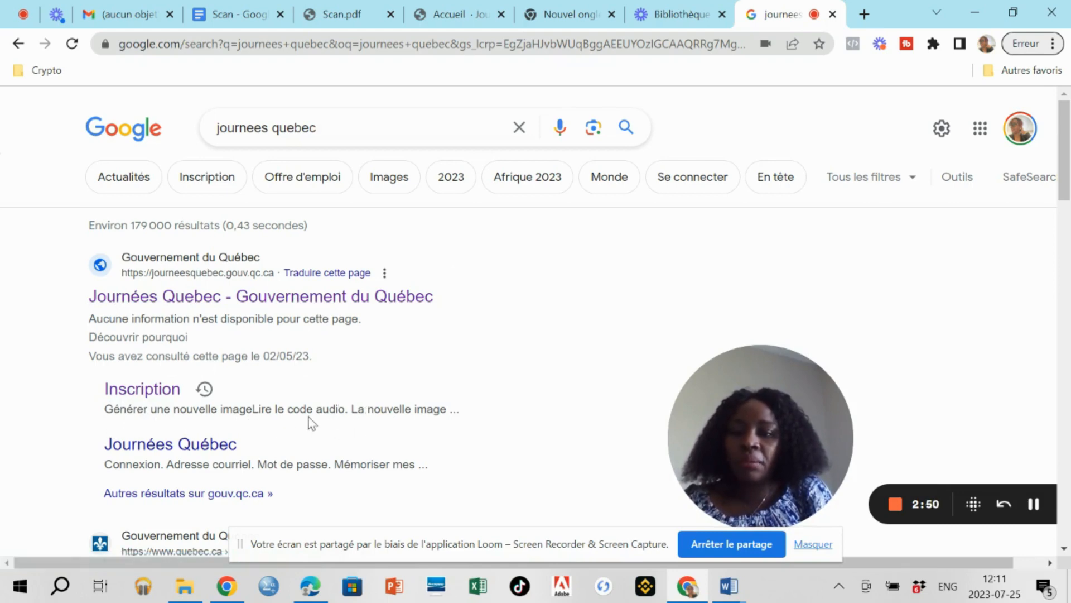
Open the Journées Québec registration page and go through its e-mail and password fields.
left_click(148, 390)
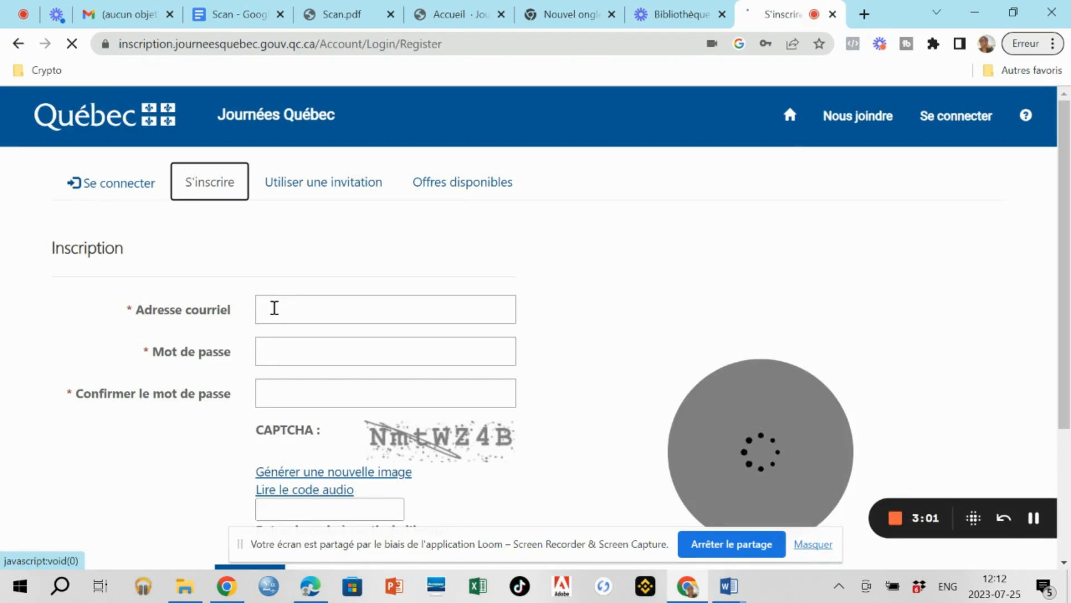
left_click(274, 307)
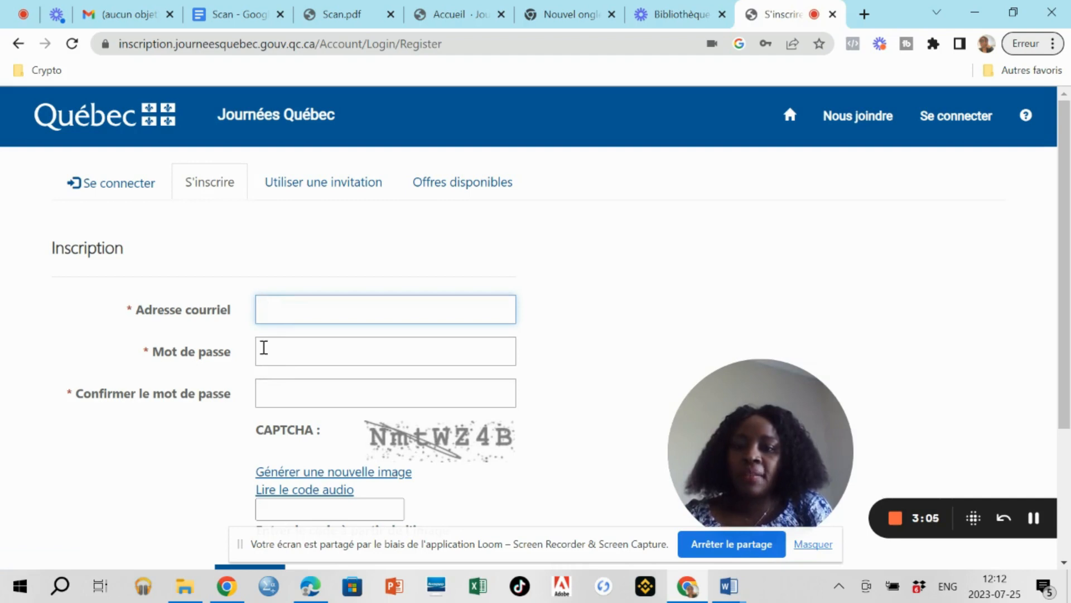
left_click(264, 347)
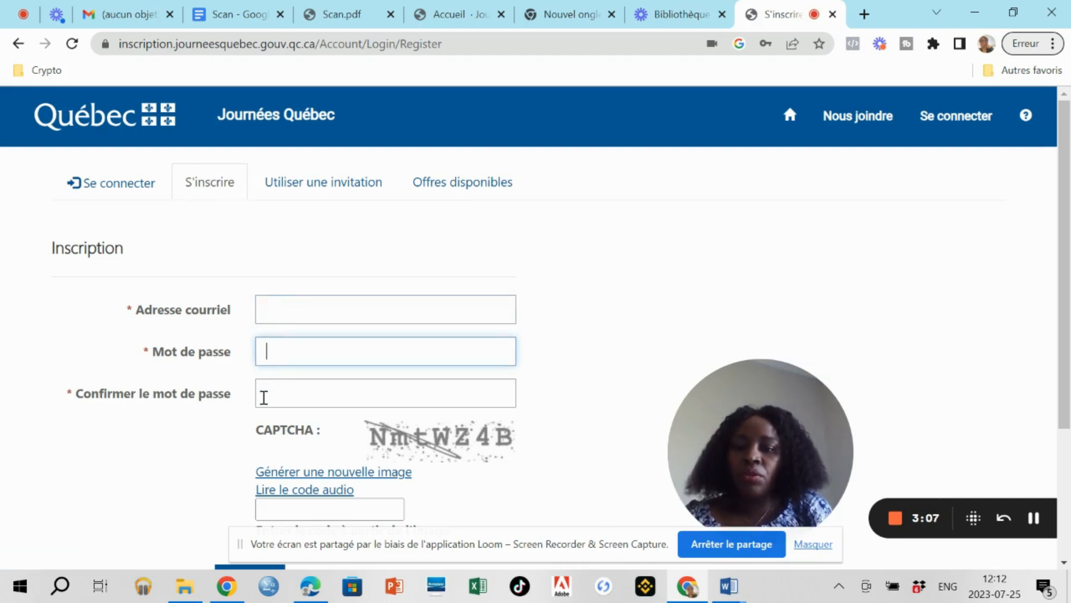
left_click(264, 396)
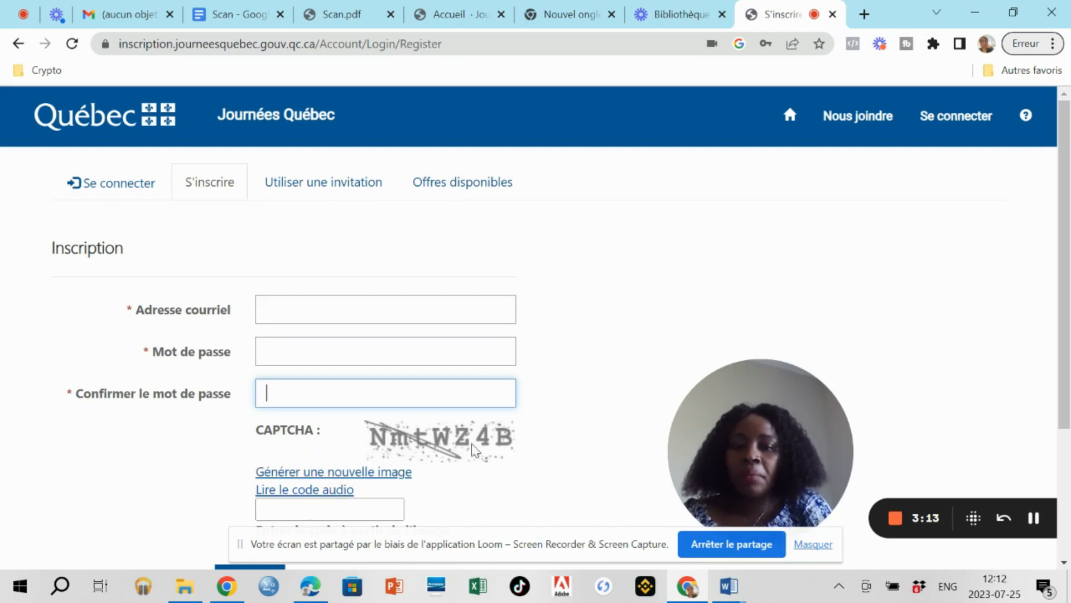
scroll(468, 447, "down", 1)
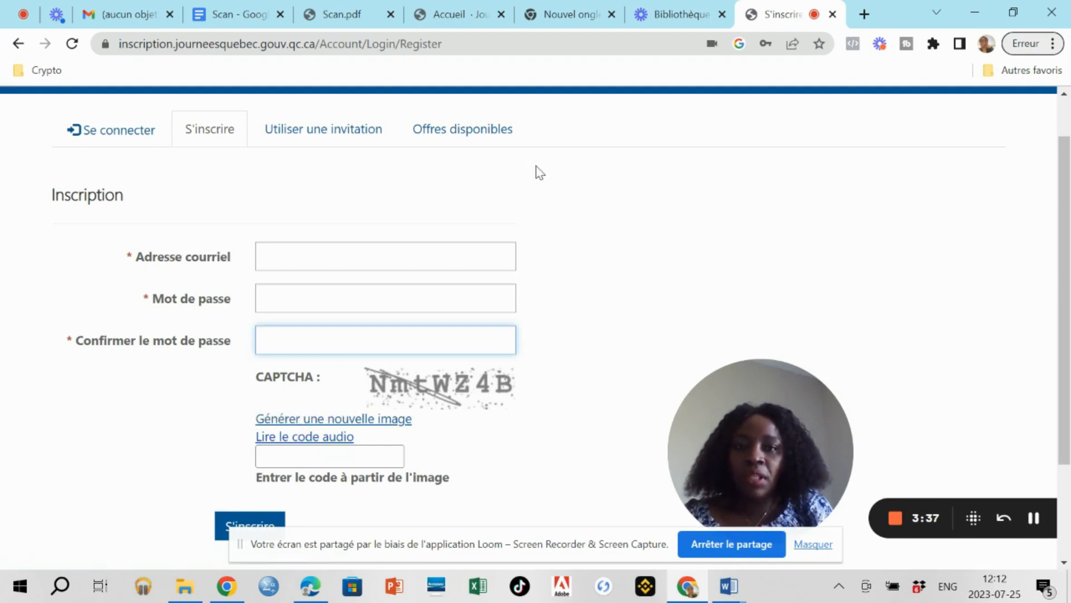
On the other Journées Québec tab, enter the account e-mail address and move to the password.
left_click(456, 15)
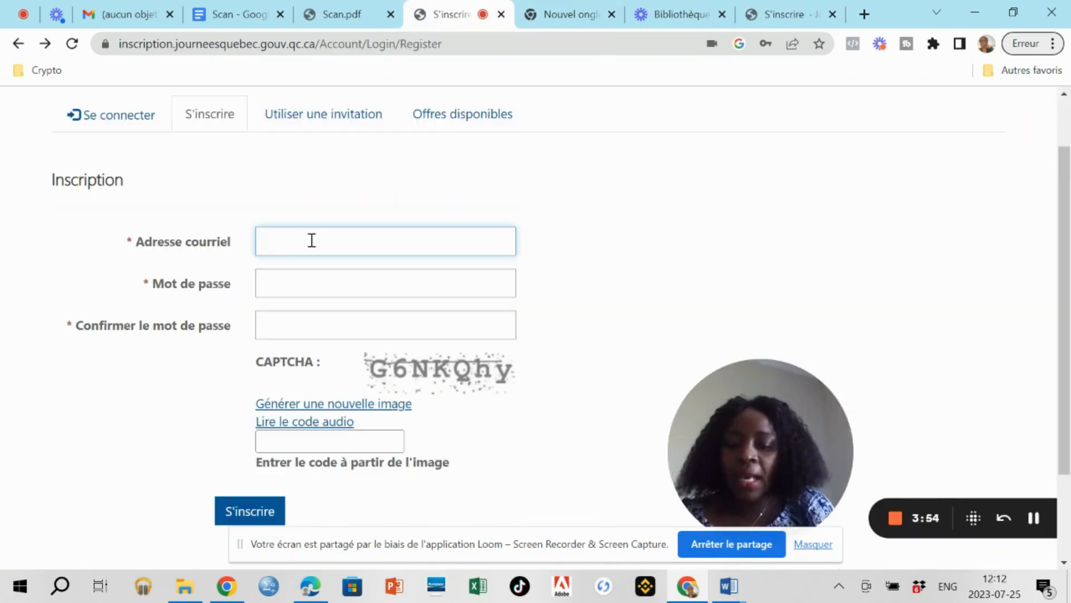
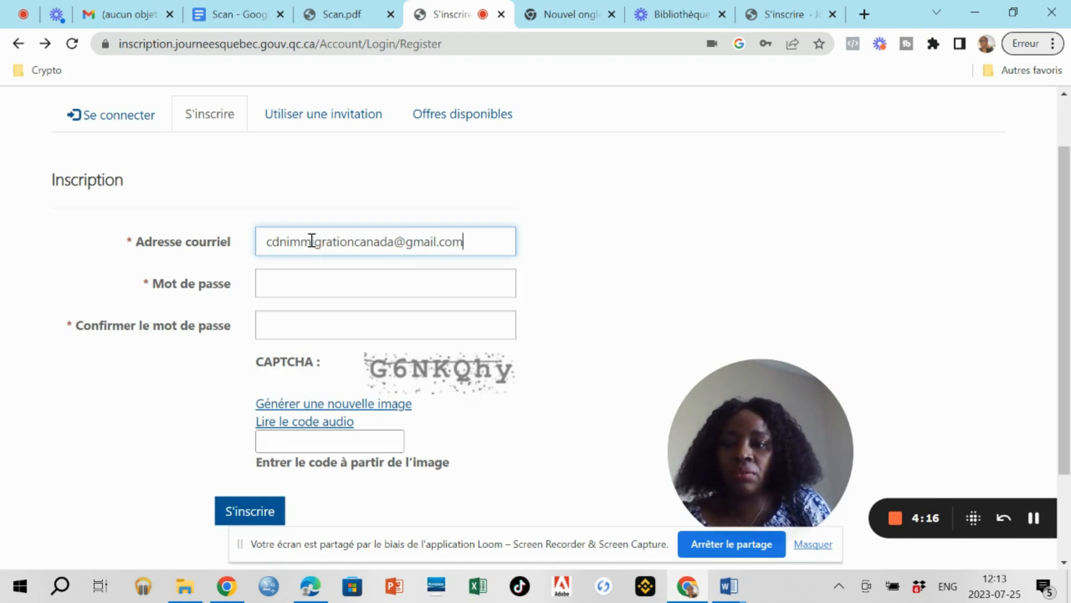
left_click(285, 284)
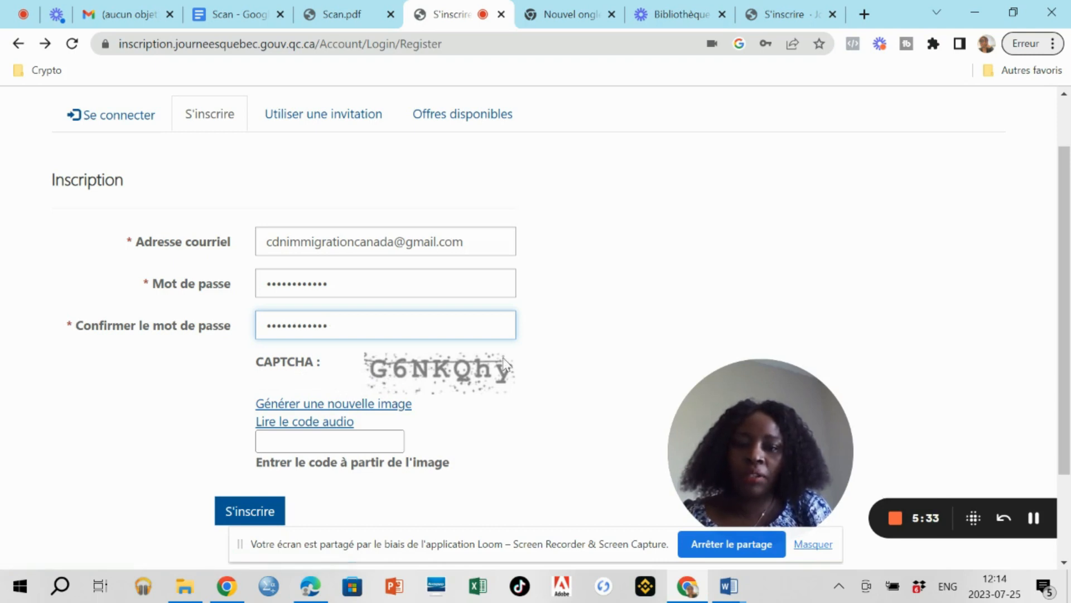
Type the captcha code from the image in capitals and submit with S'inscrire.
left_click(316, 441)
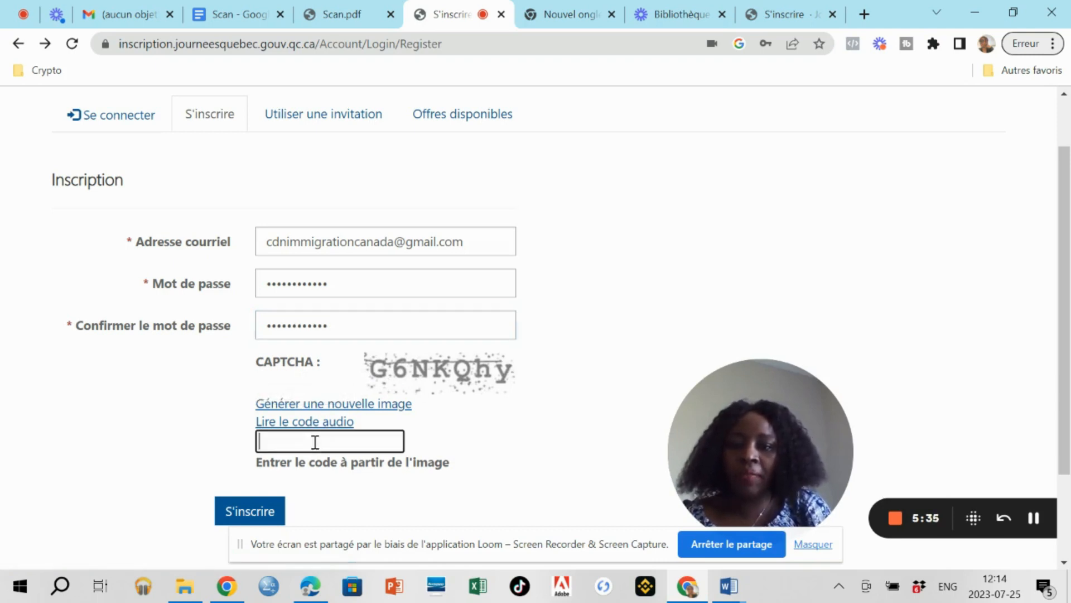
key("Caps_Lock")
type("G")
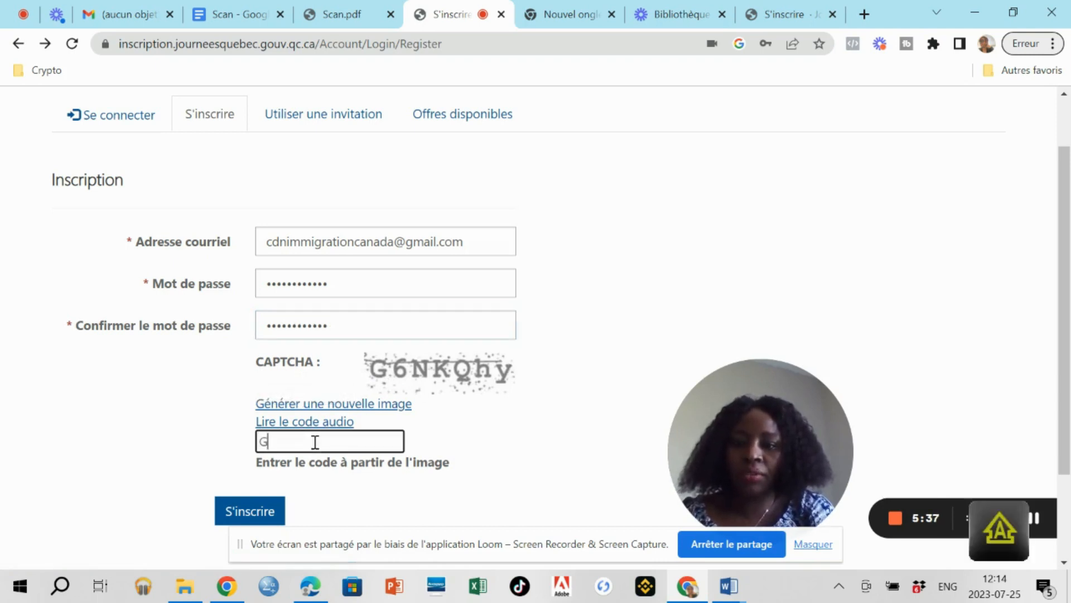
type("6")
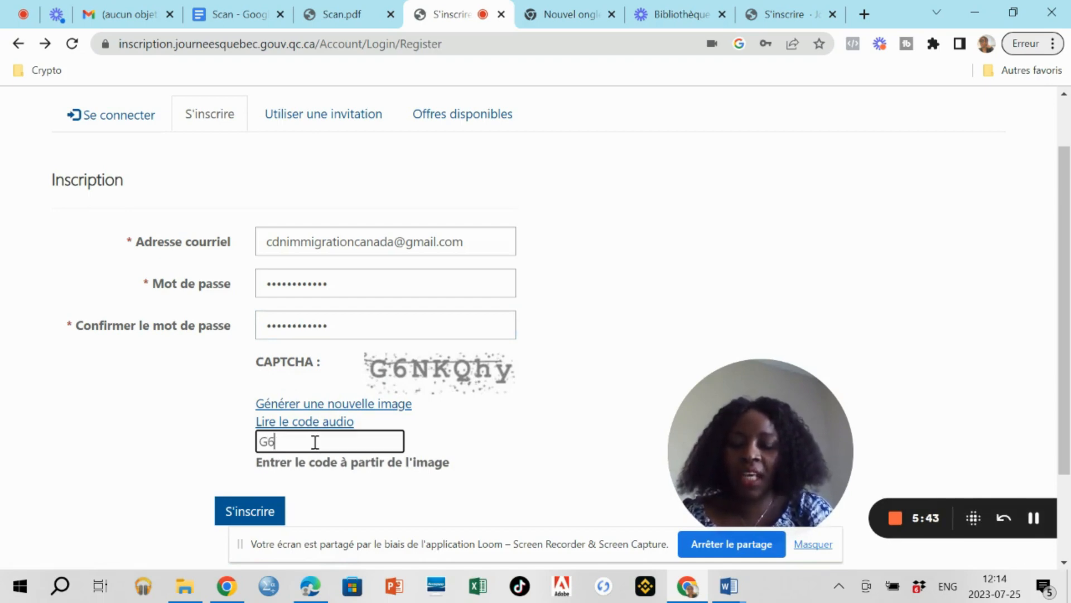
type("N")
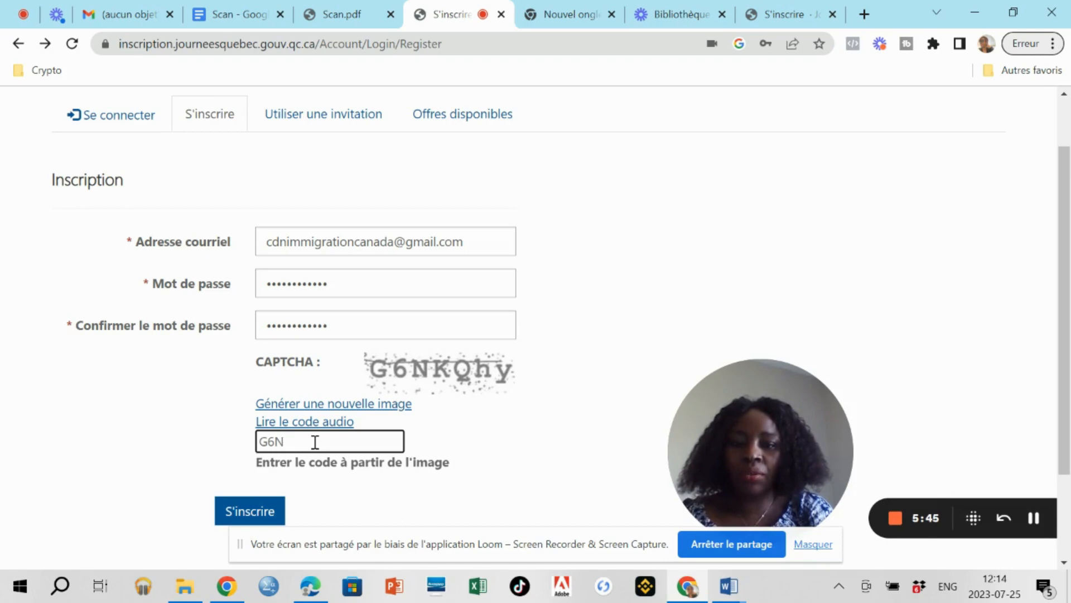
type("K")
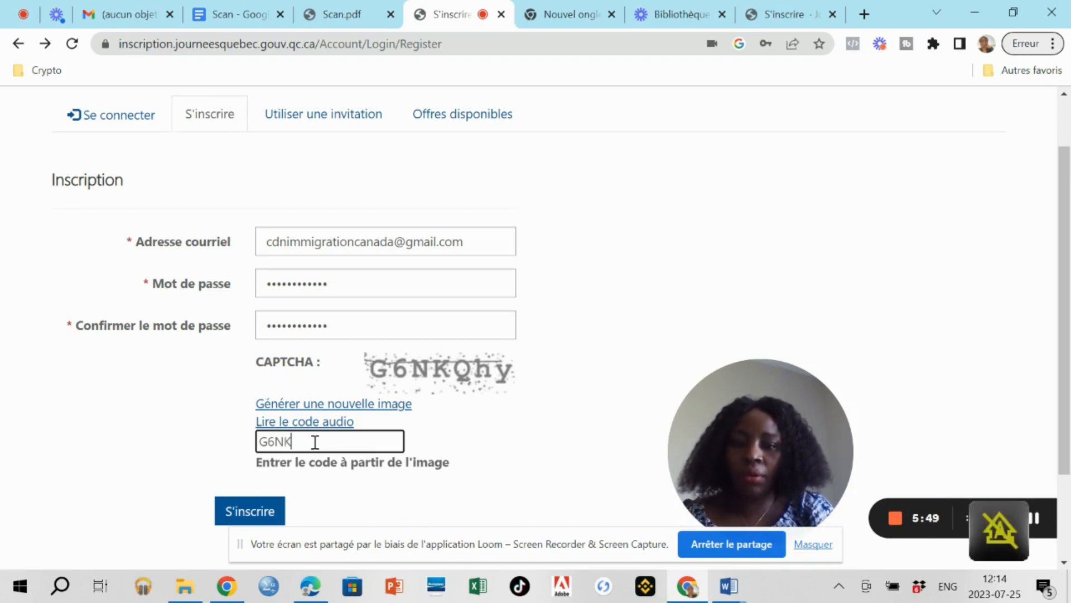
type("Q")
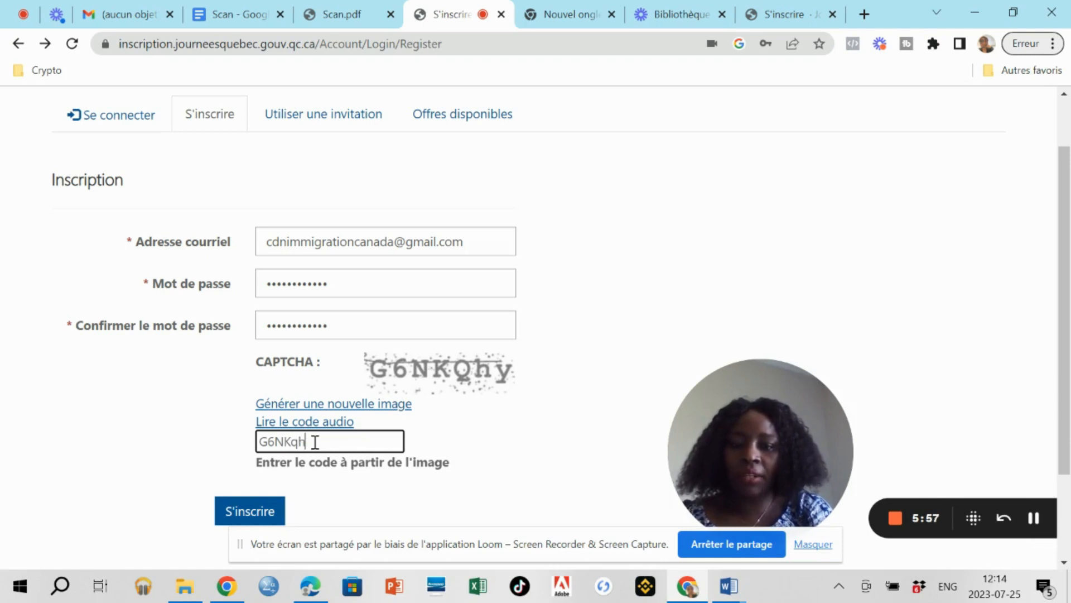
type("hy")
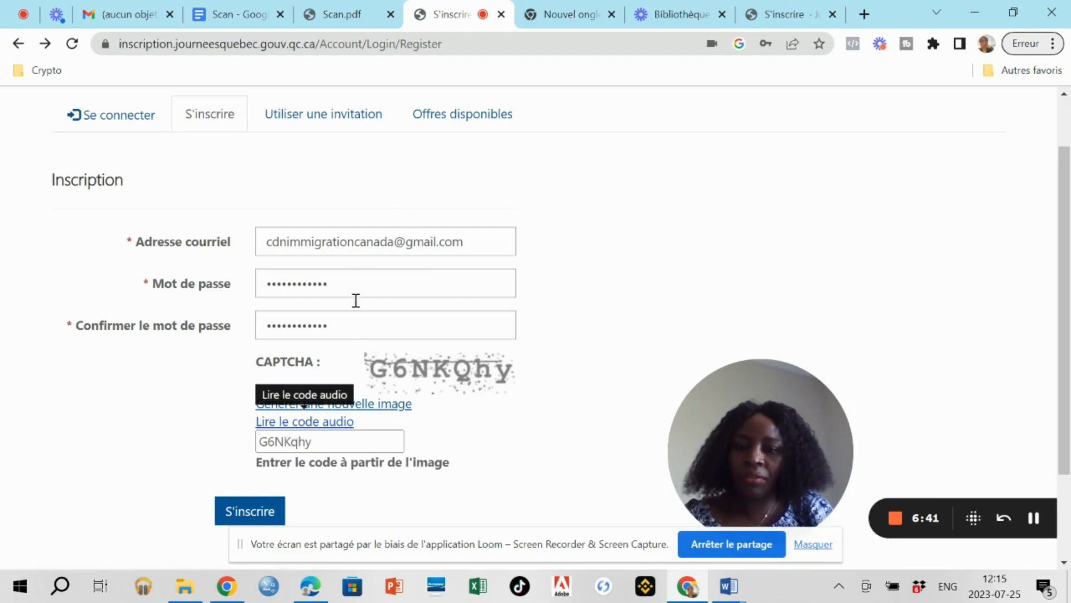
left_click(240, 518)
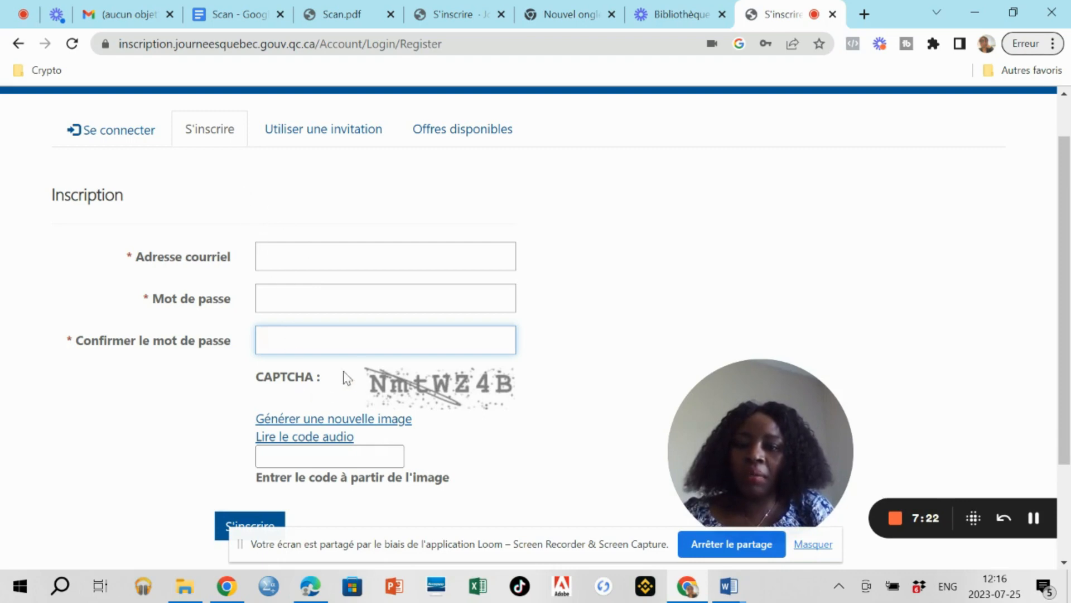
Leave the reloaded registration form and switch to the Se connecter sign-in form.
left_click(326, 460)
scroll(327, 478, "down", 1)
scroll(327, 479, "down", 1)
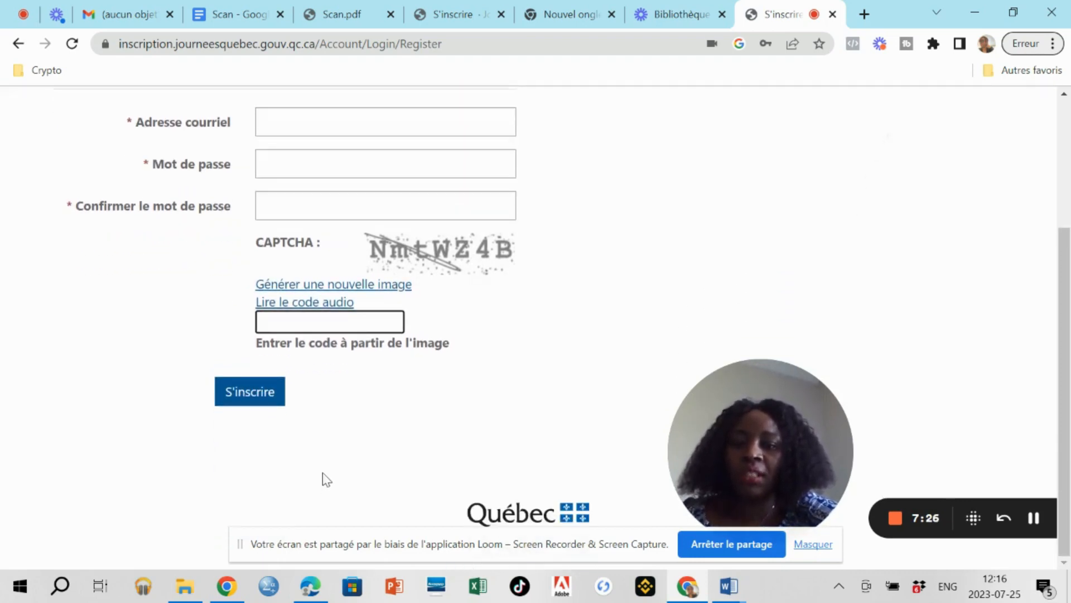
scroll(323, 478, "up", 3)
scroll(324, 478, "down", 1)
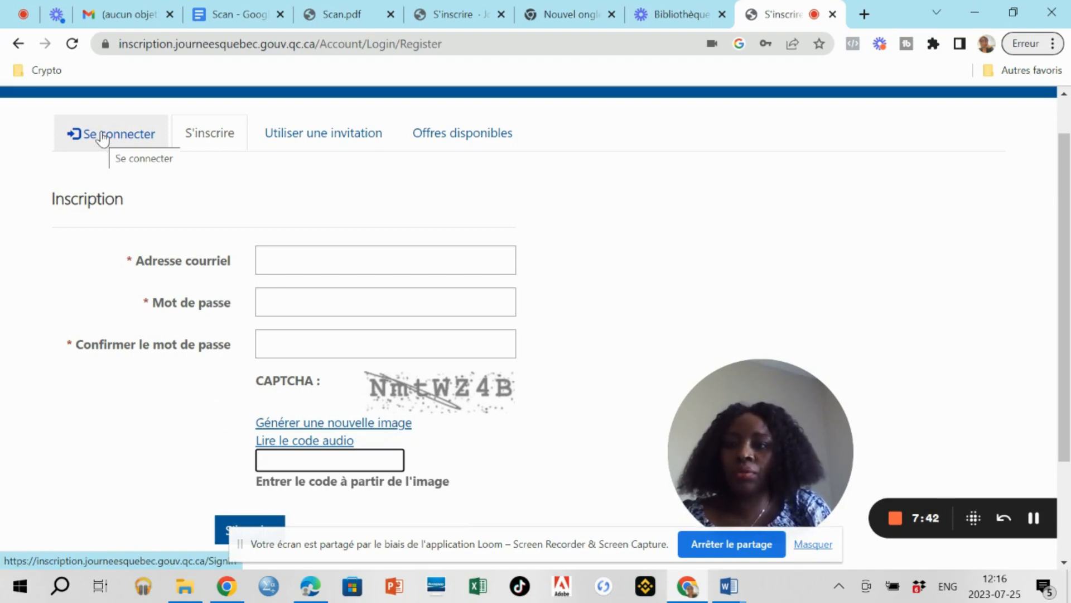
left_click(102, 138)
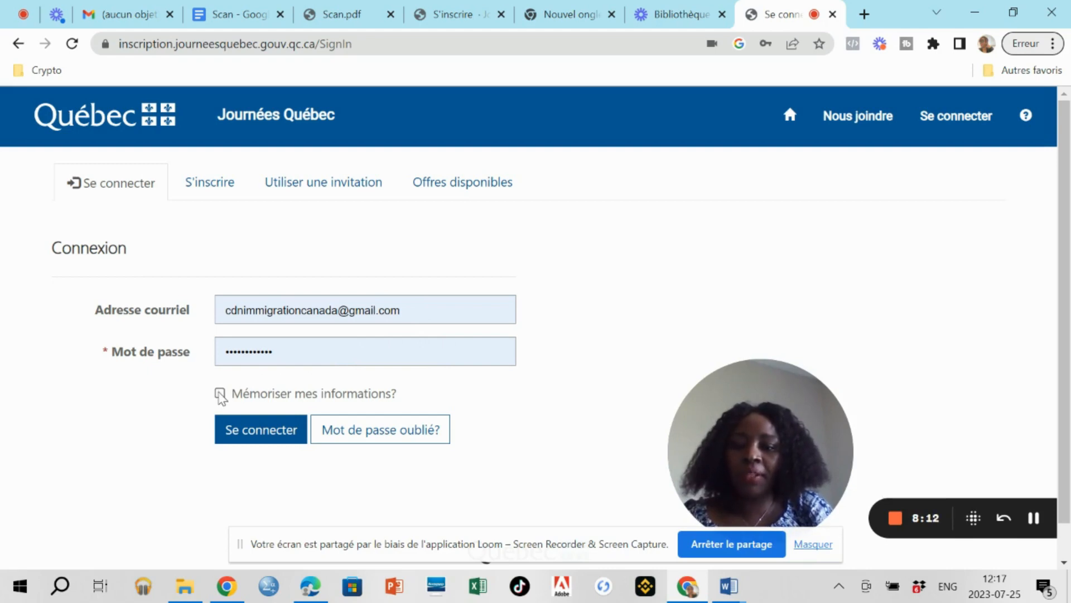
Tick 'Mémoriser mes informations?' and sign in to the account.
left_click(220, 393)
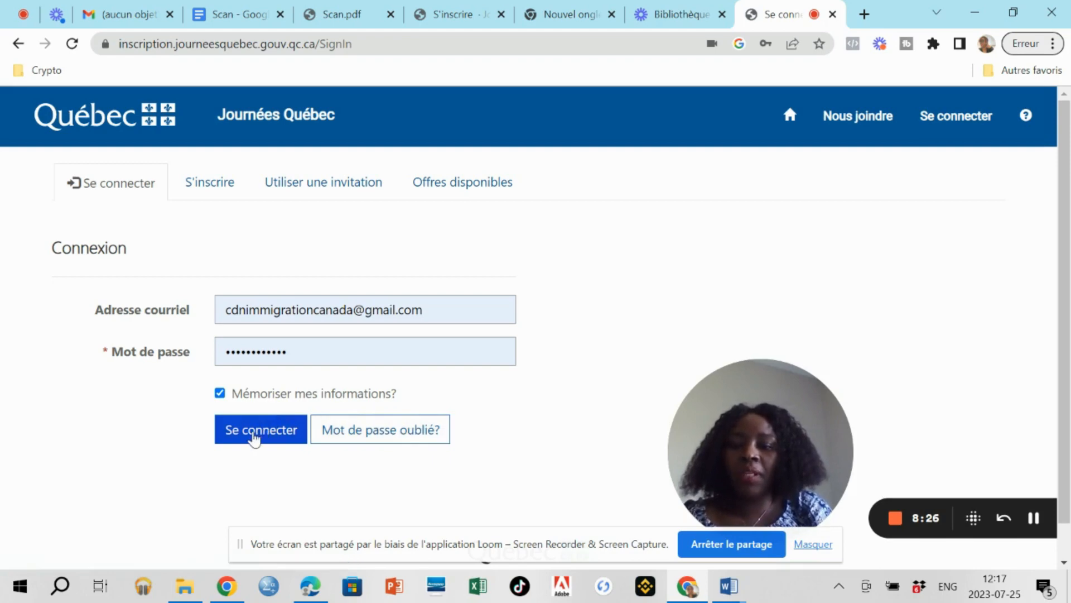
left_click(255, 436)
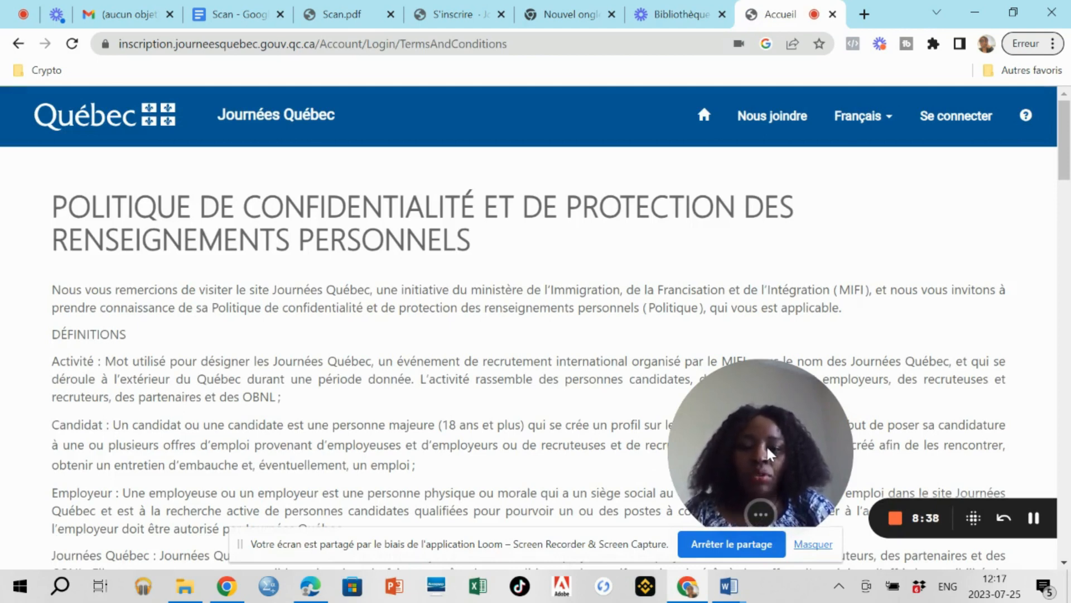
Read through the privacy policy and select CANDIDATE OU CANDIDAT as the profile type.
right_click(924, 314)
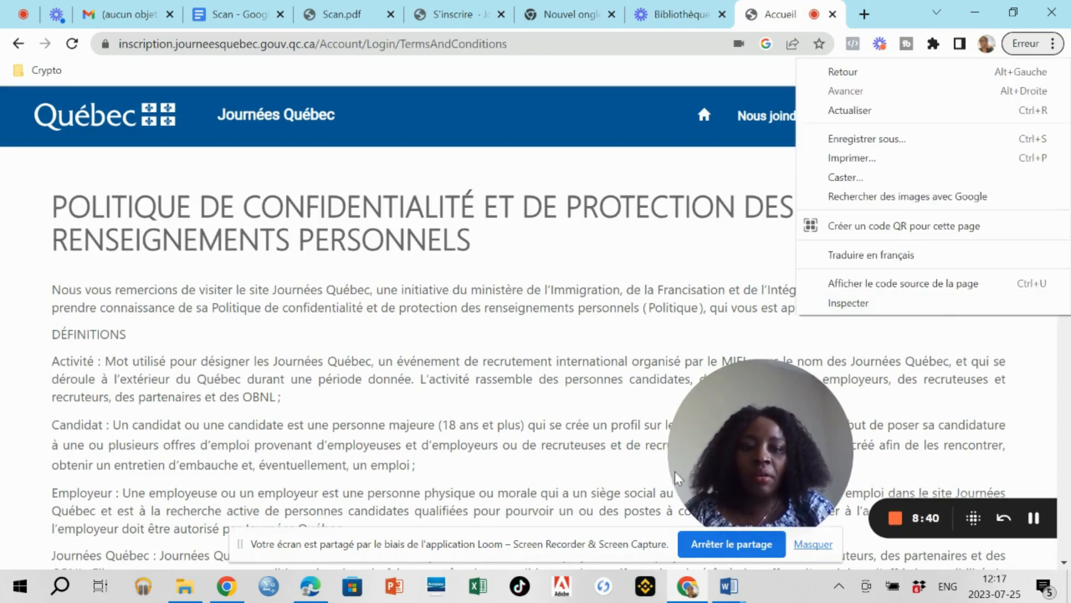
right_click(764, 468)
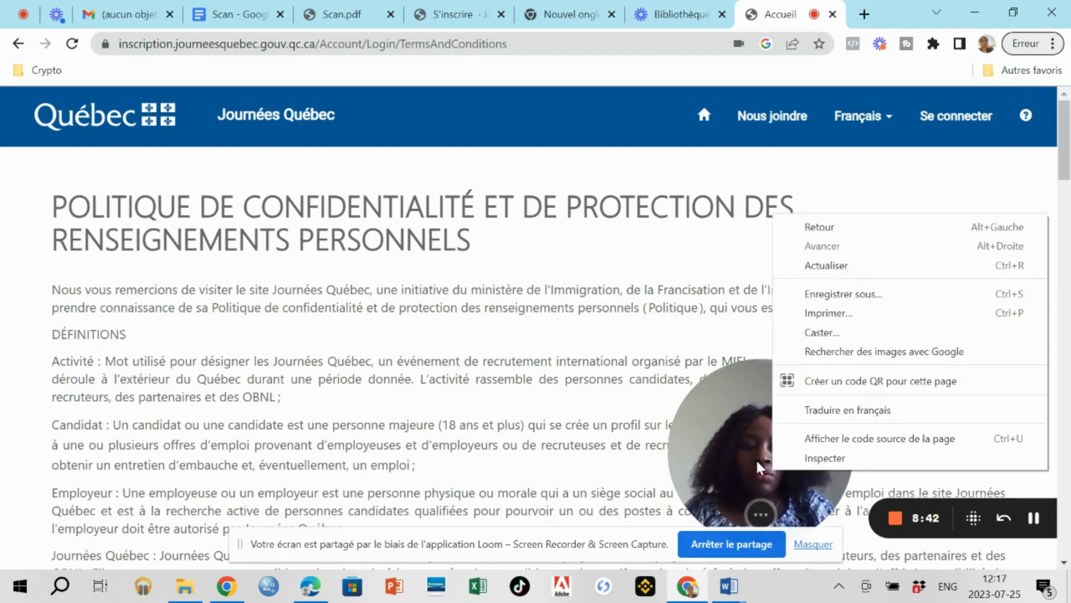
left_click_drag(759, 468, 988, 143)
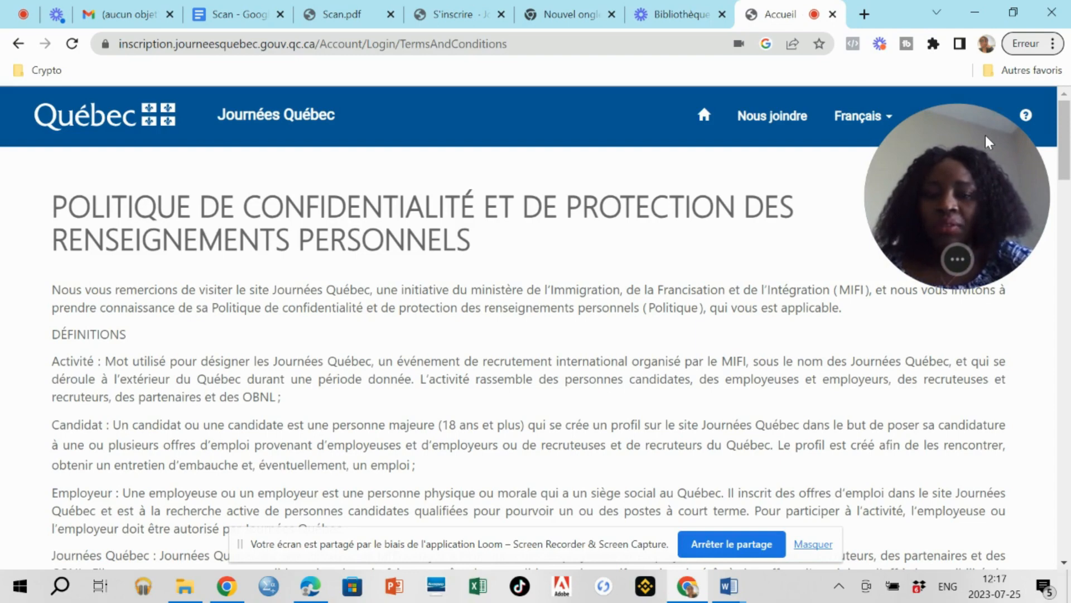
scroll(989, 143, "down", 4)
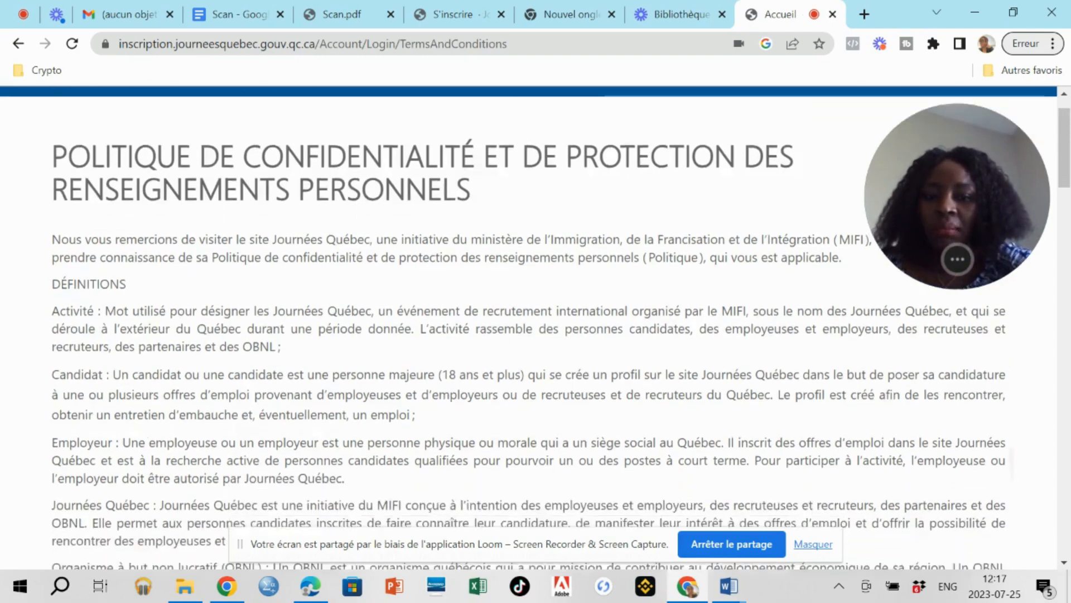
scroll(535, 333, "down", 10)
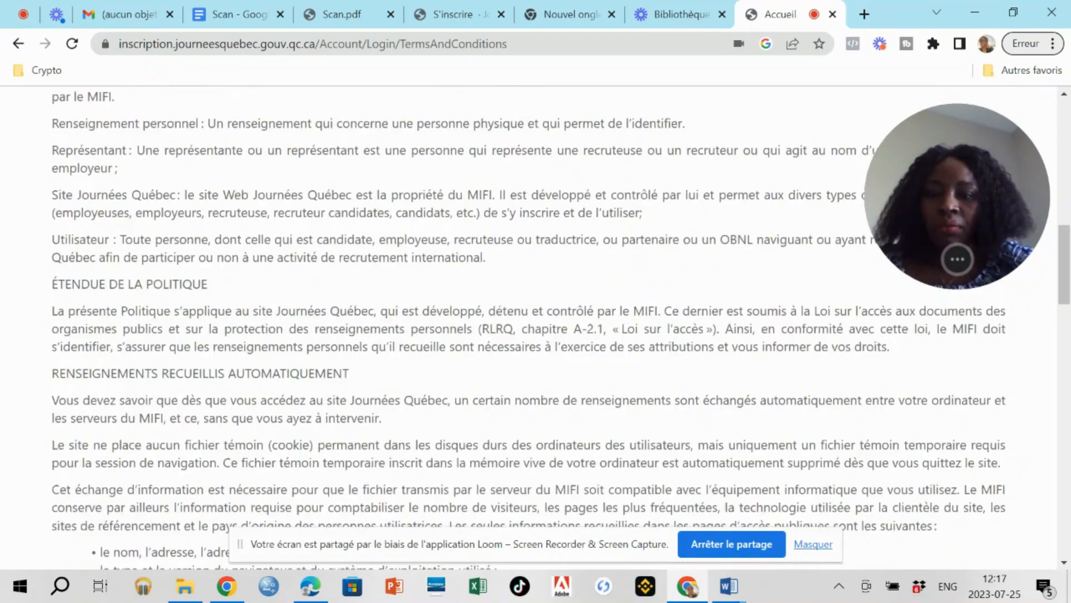
scroll(536, 328, "down", 7)
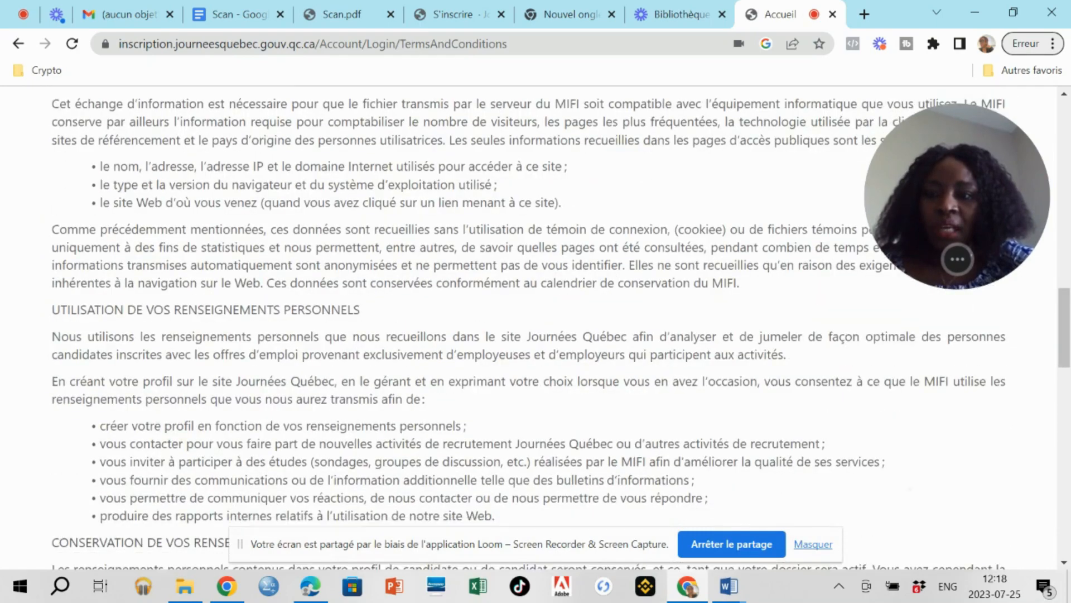
scroll(536, 329, "down", 6)
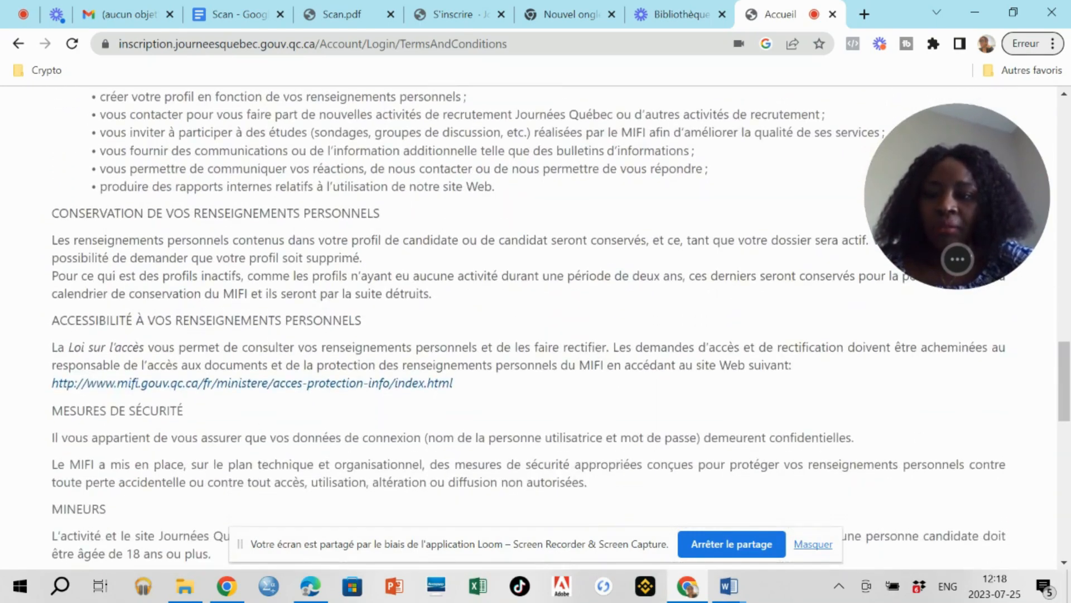
scroll(536, 329, "down", 14)
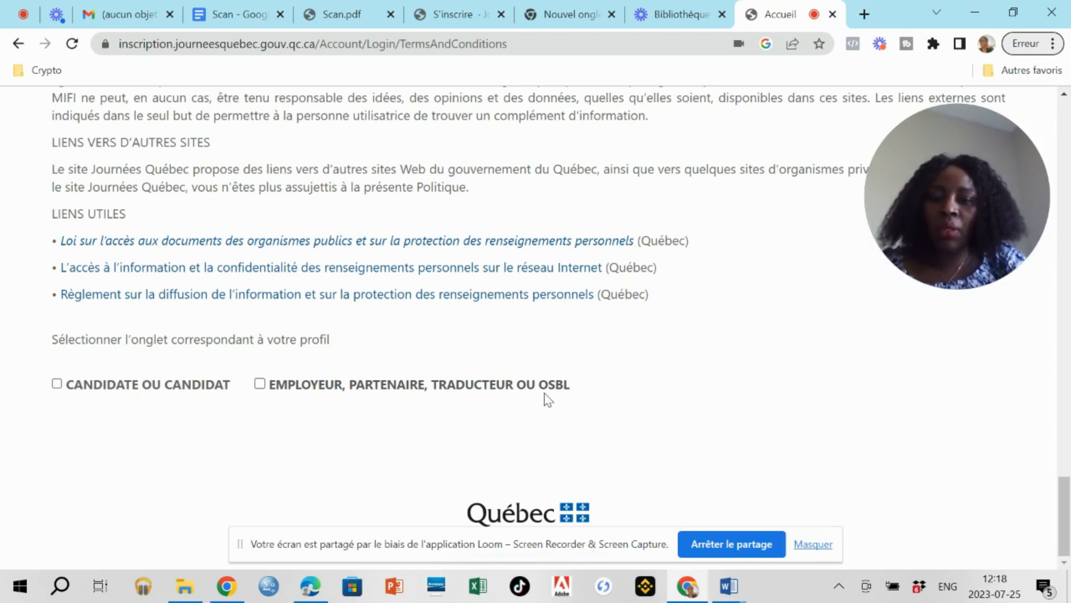
left_click(56, 384)
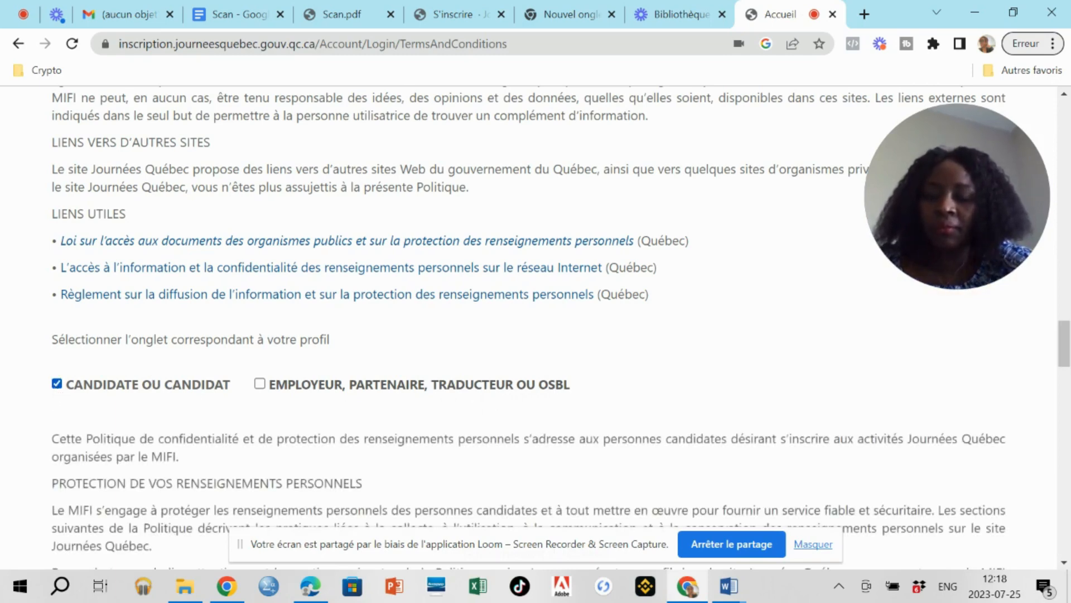
Tick the consent checkbox at the bottom of the policy and continue to Mon compte.
scroll(535, 323, "down", 8)
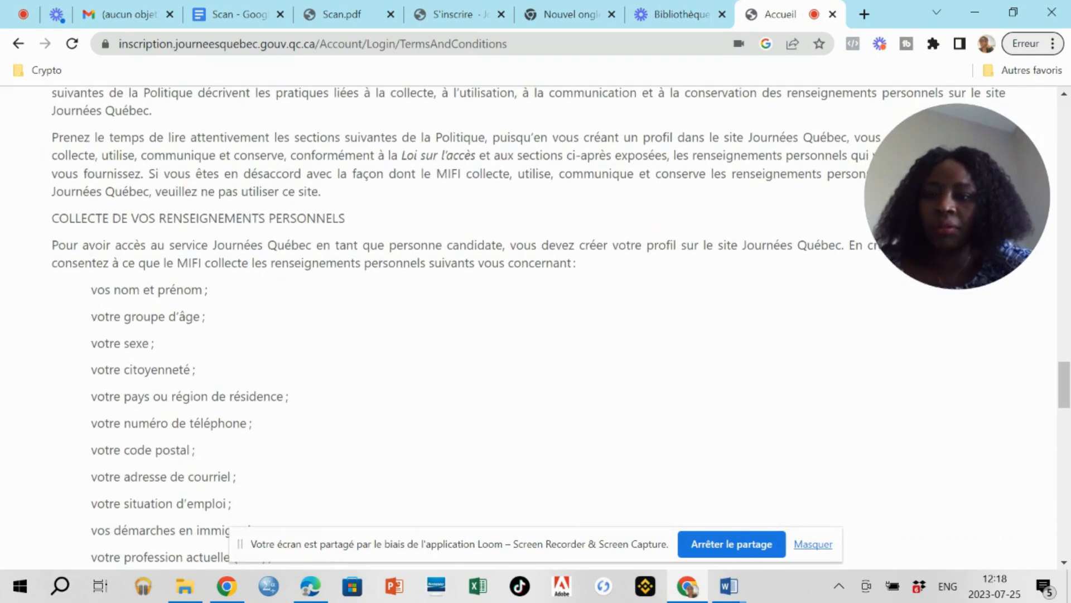
scroll(535, 326, "down", 2)
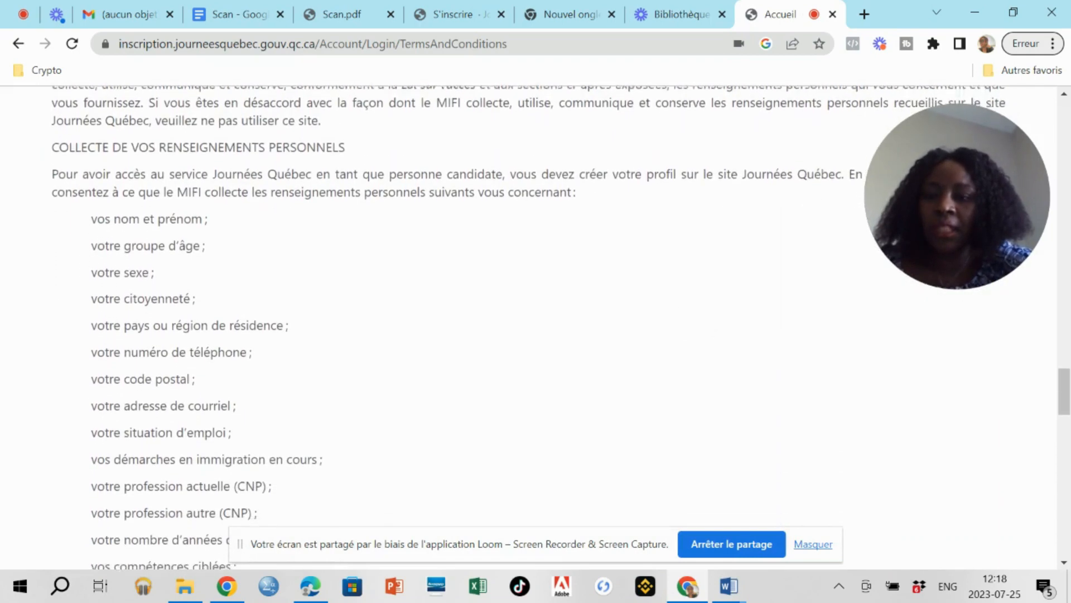
scroll(536, 323, "down", 2)
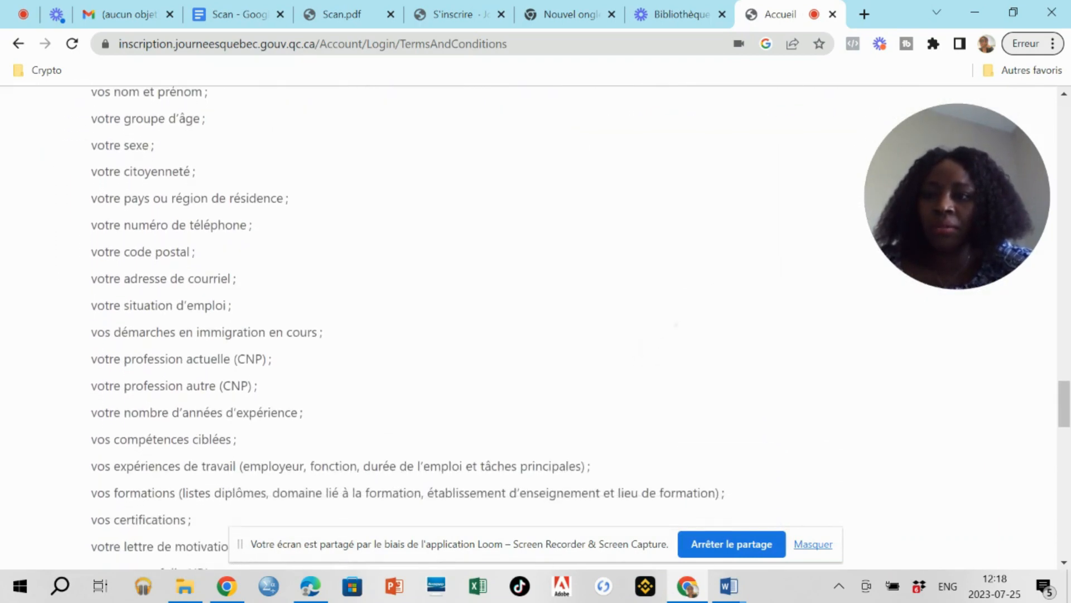
scroll(536, 324, "down", 2)
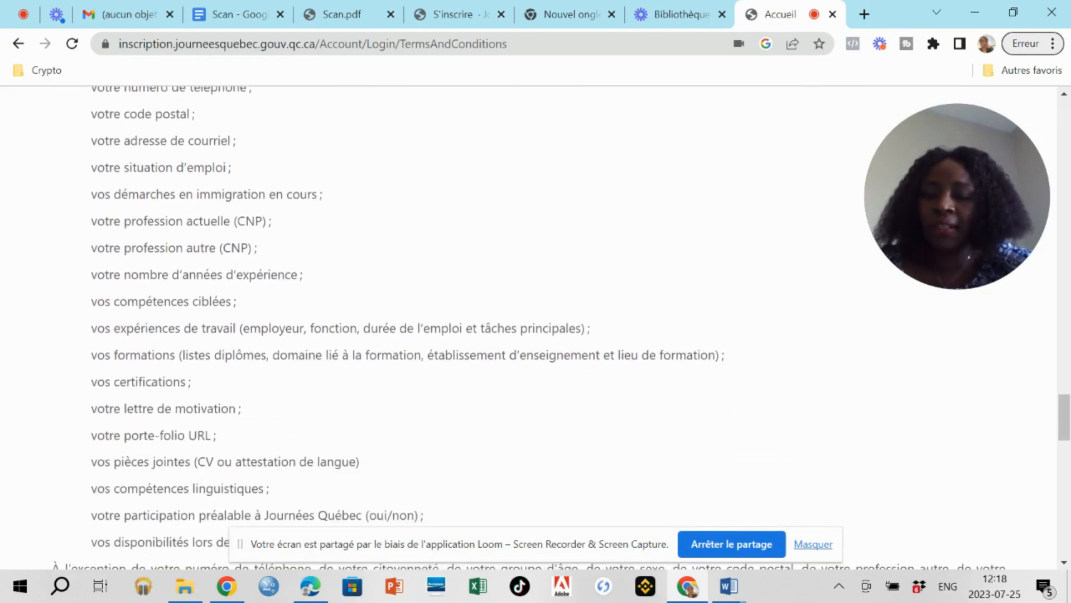
scroll(536, 324, "down", 2)
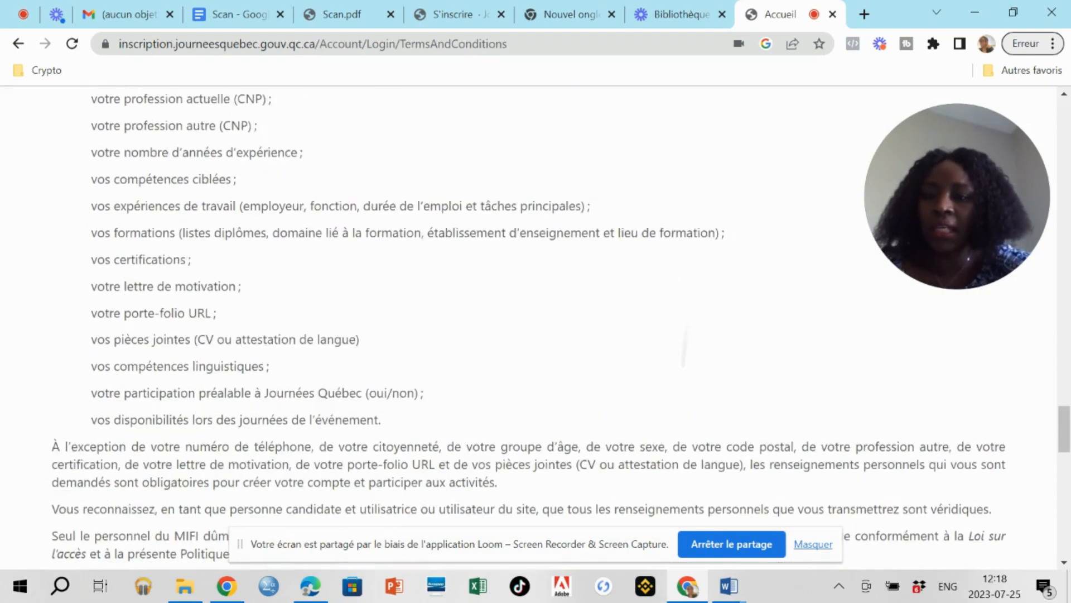
scroll(683, 357, "up", 2)
scroll(676, 437, "down", 2)
scroll(696, 363, "up", 1)
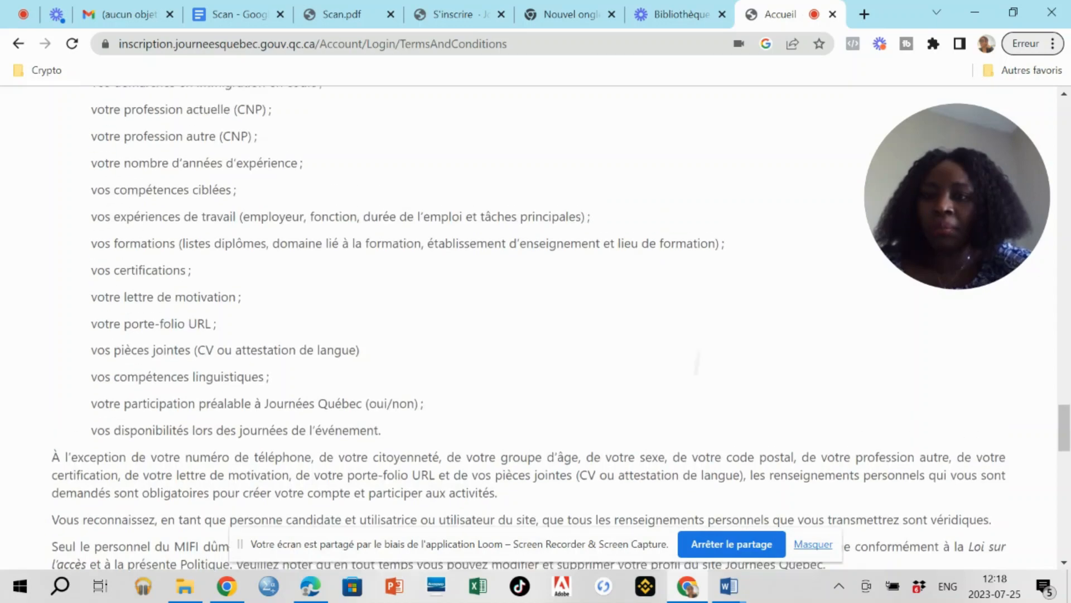
scroll(696, 363, "down", 12)
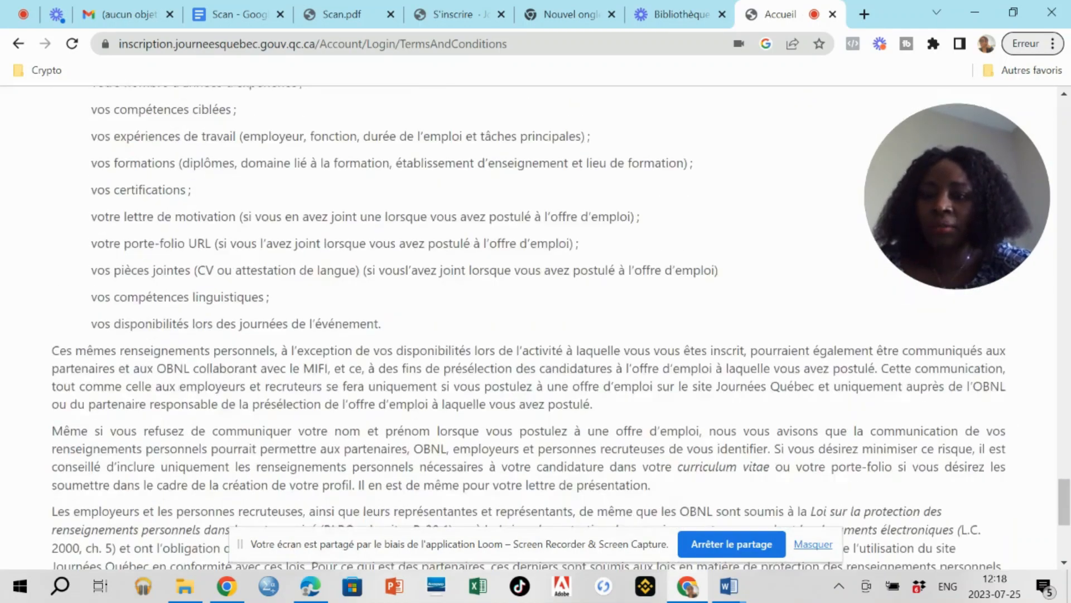
scroll(55, 392, "down", 5)
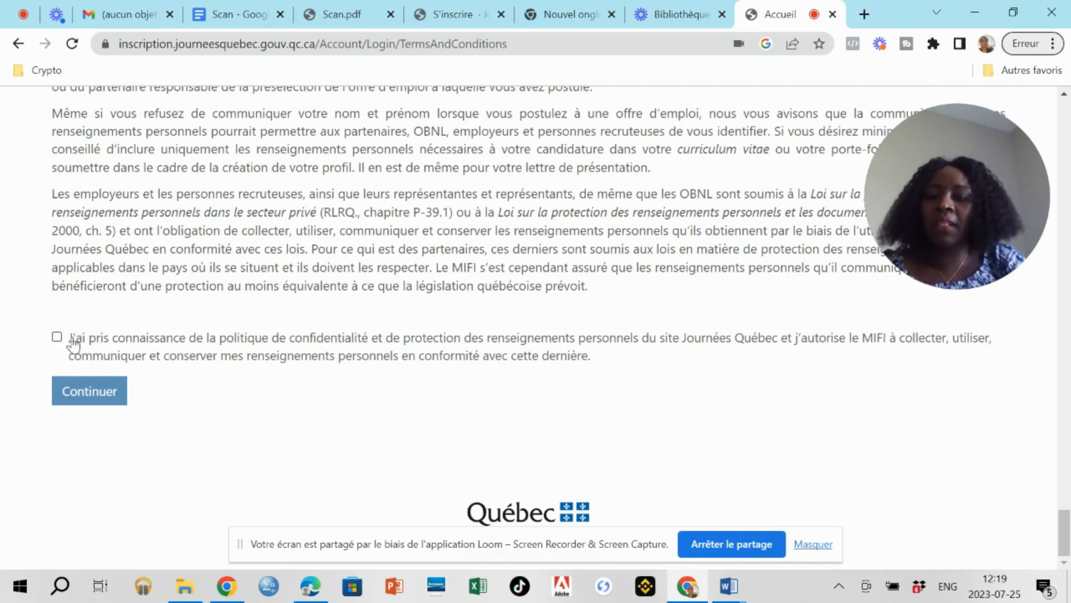
left_click(57, 338)
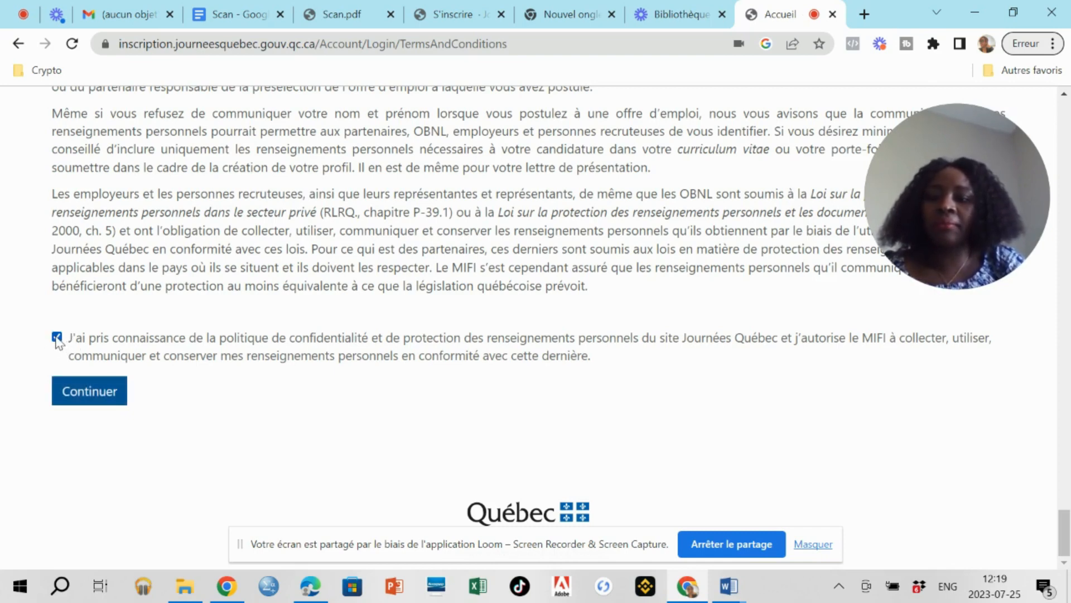
left_click(95, 392)
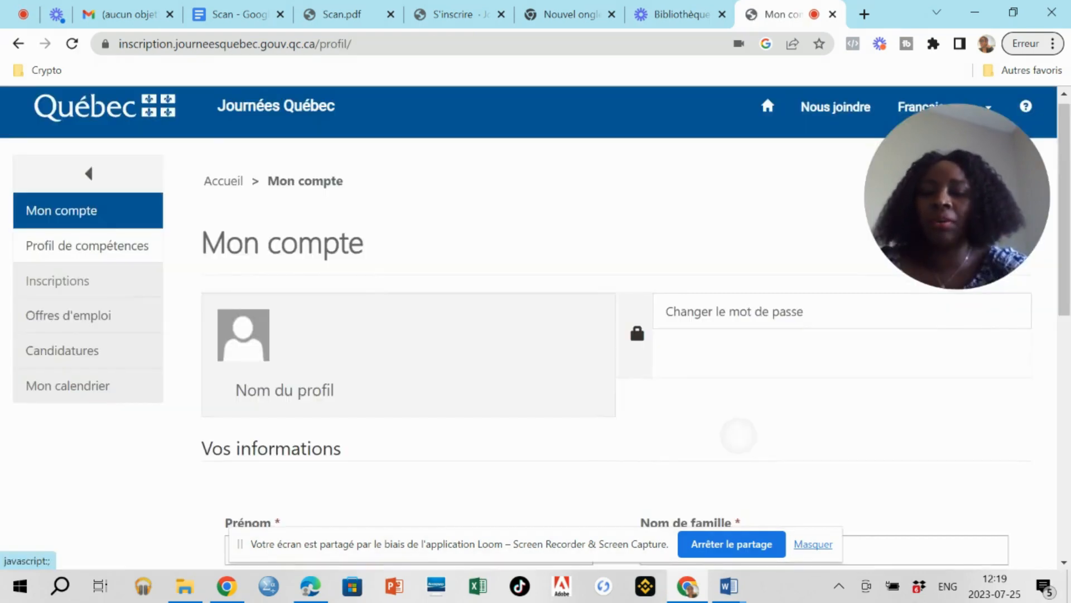
Set the time-zone location to Cameroun and save the profile with Mettre à jour.
scroll(103, 405, "down", 2)
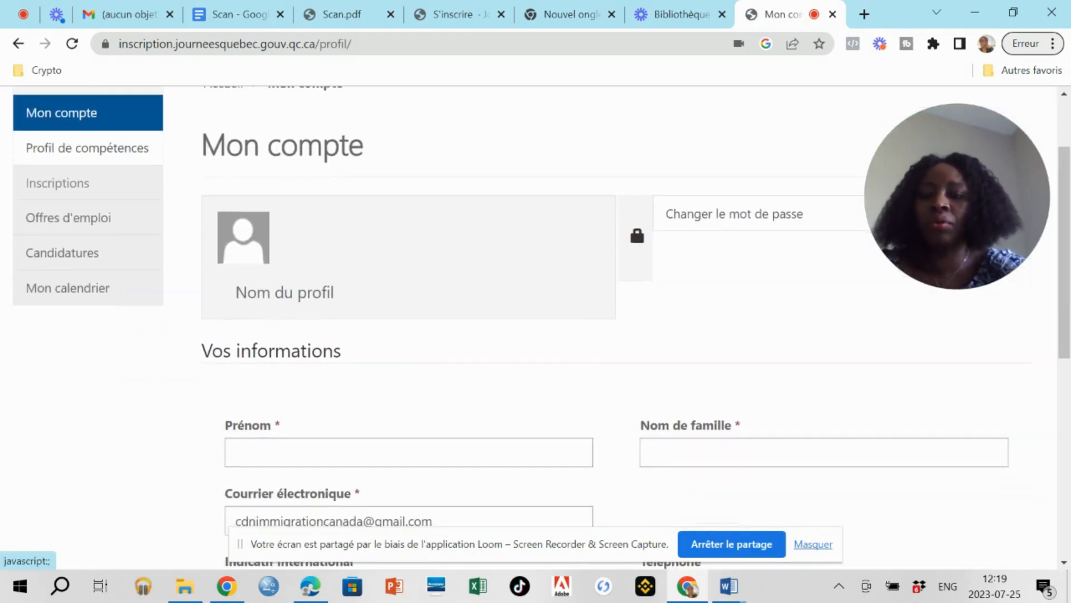
scroll(534, 327, "up", 1)
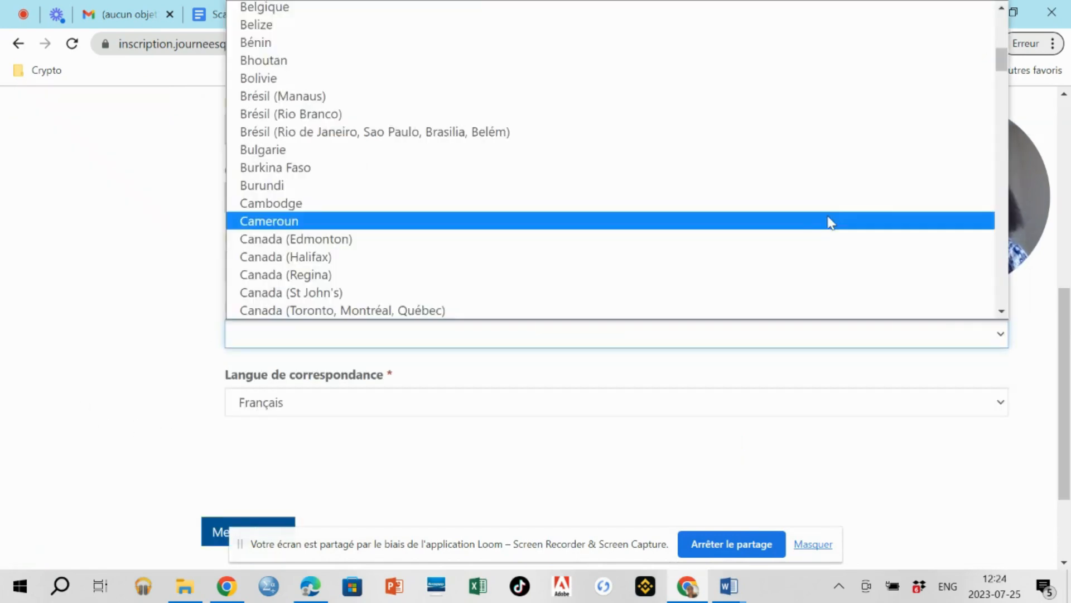
left_click(828, 220)
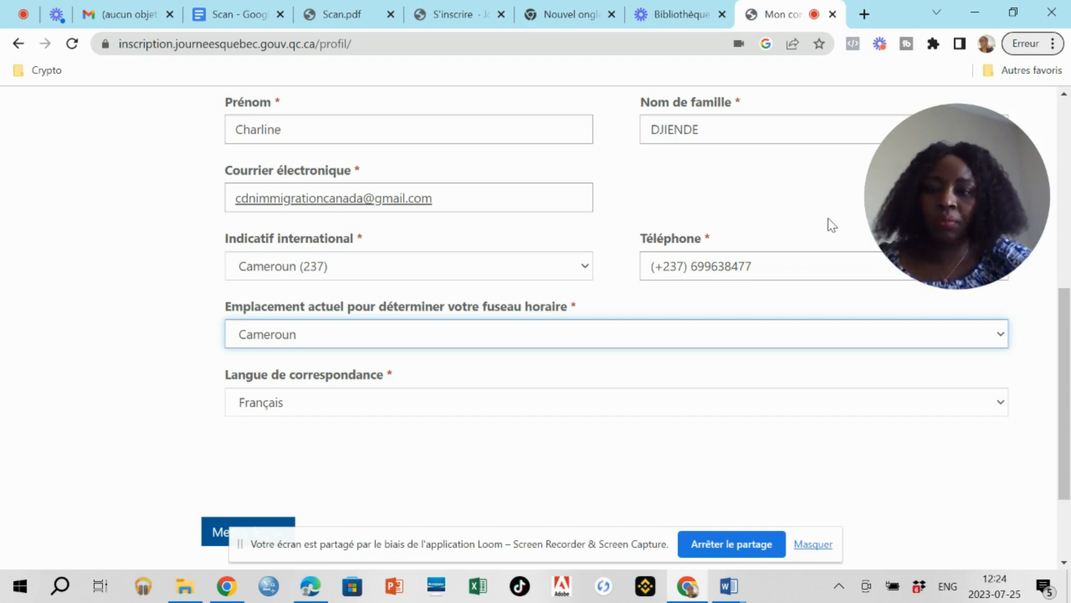
scroll(828, 219, "down", 1)
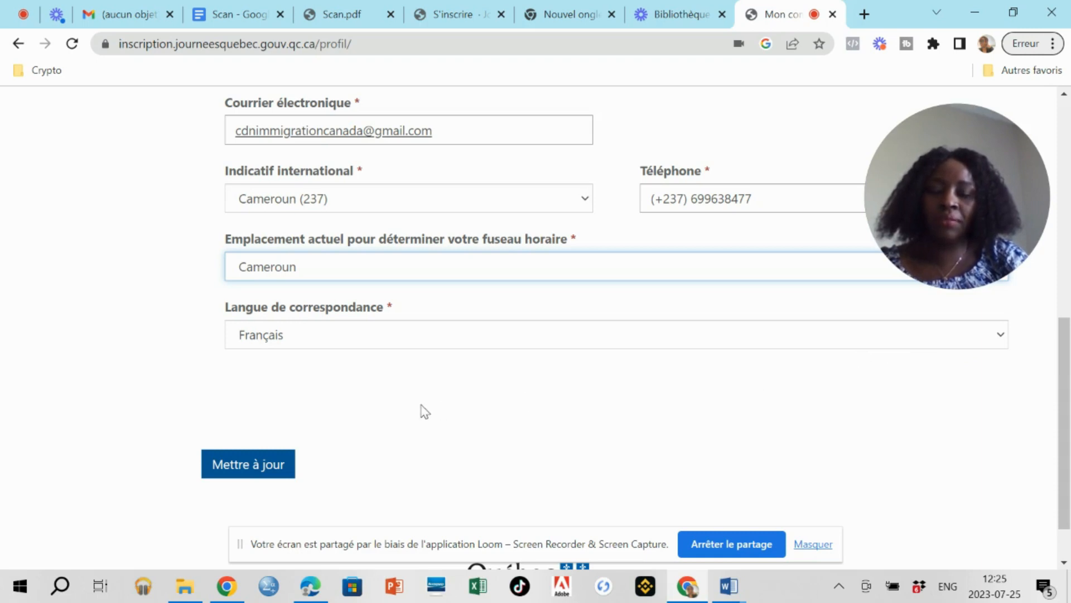
scroll(435, 341, "down", 1)
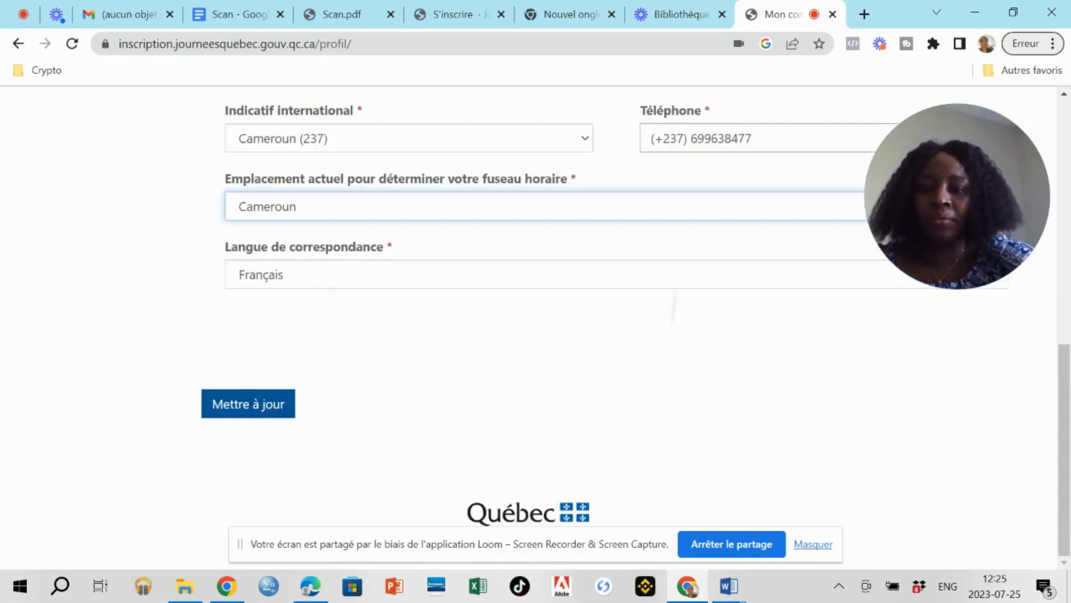
scroll(435, 341, "up", 4)
scroll(435, 341, "up", 4)
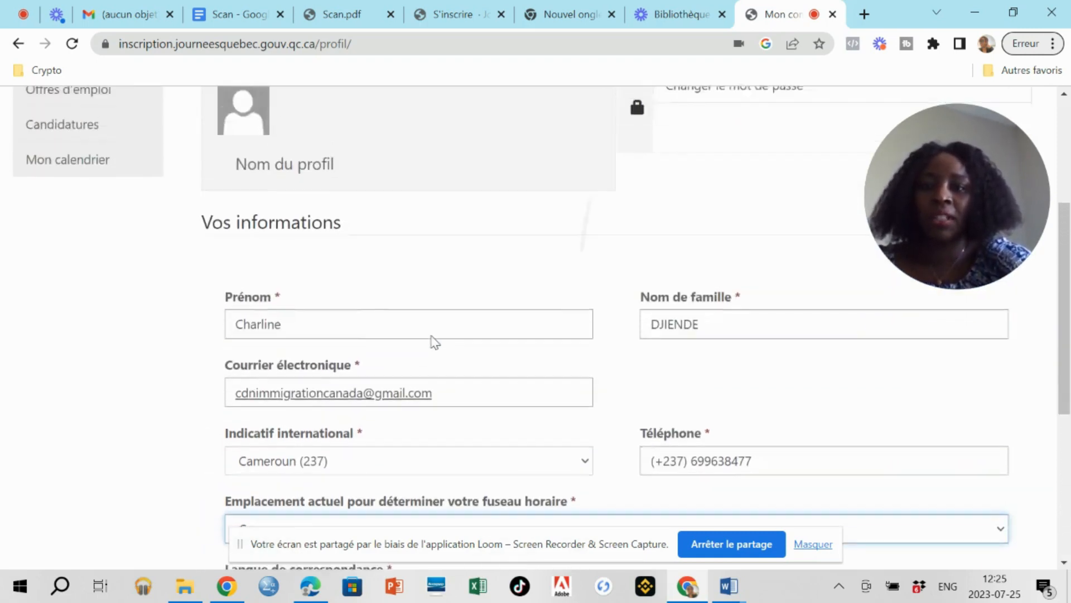
scroll(435, 342, "down", 7)
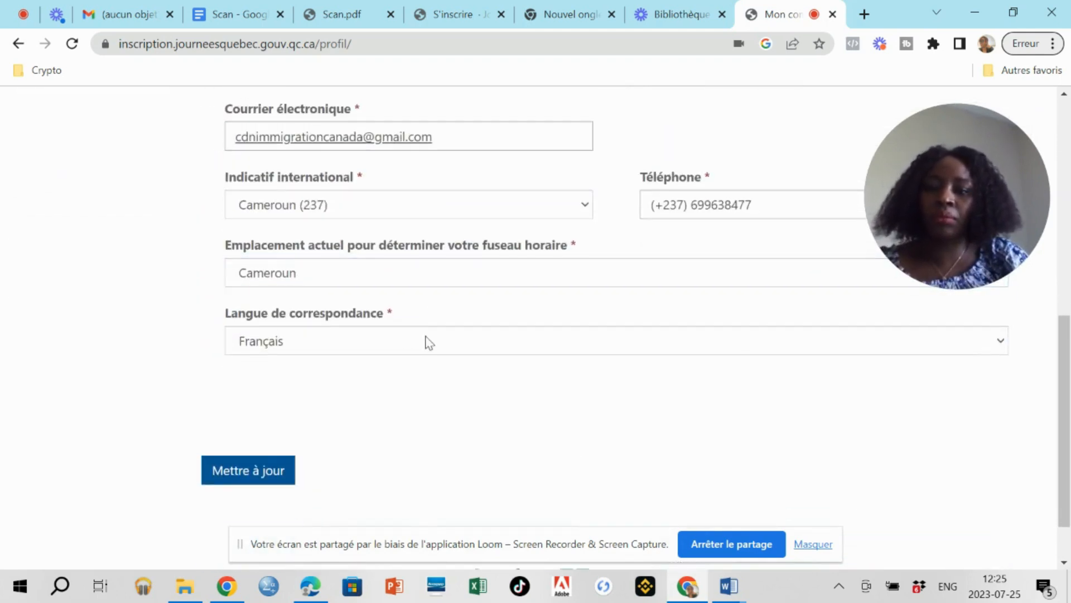
left_click(243, 473)
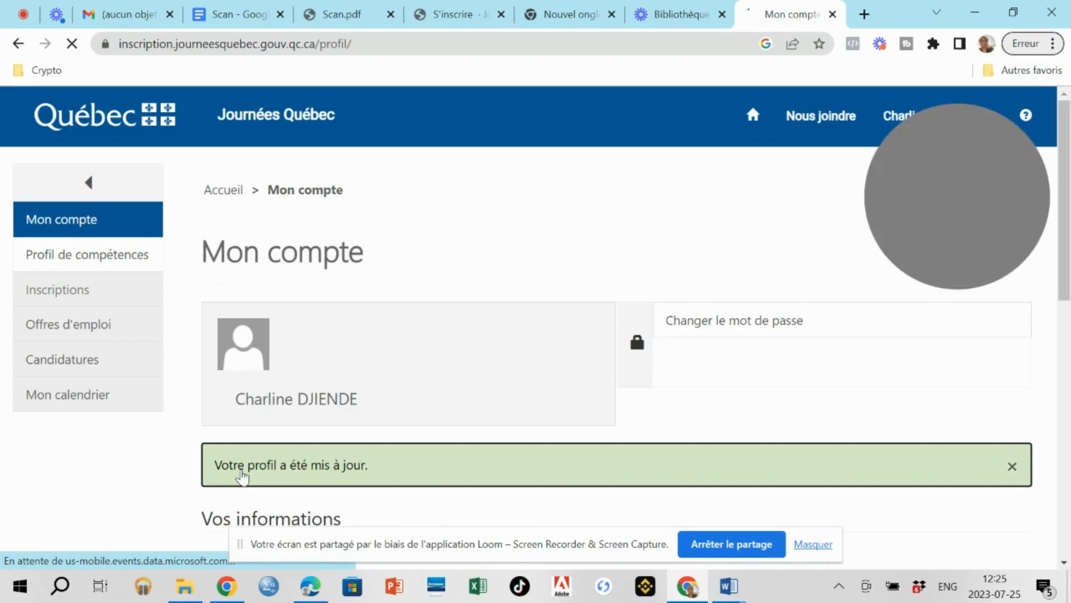
Open Profil de compétences from the sidebar to reach its Informations générales tab.
scroll(241, 475, "down", 1)
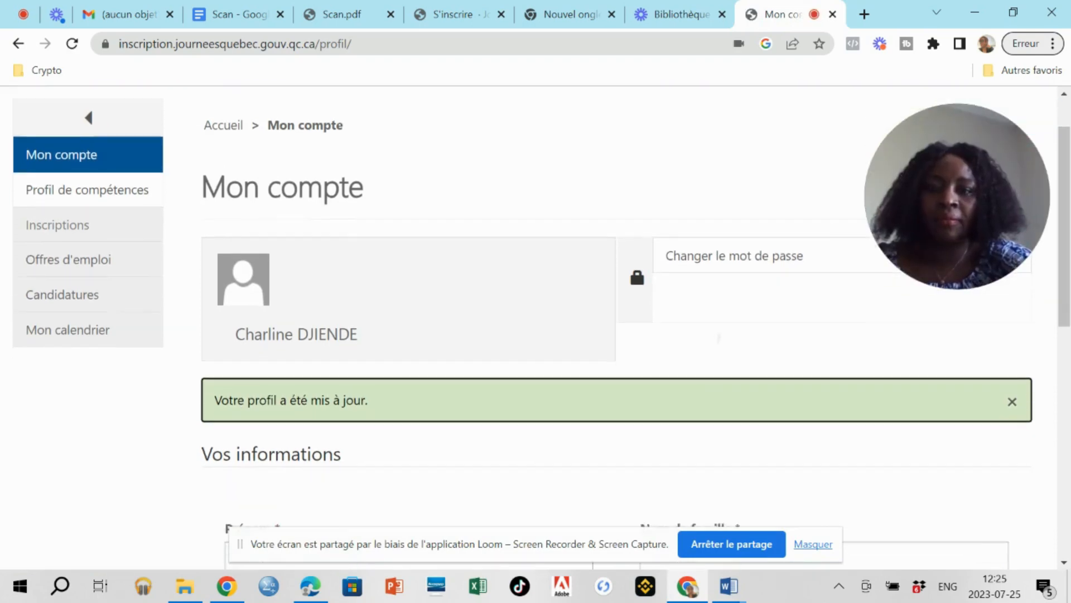
scroll(718, 338, "up", 1)
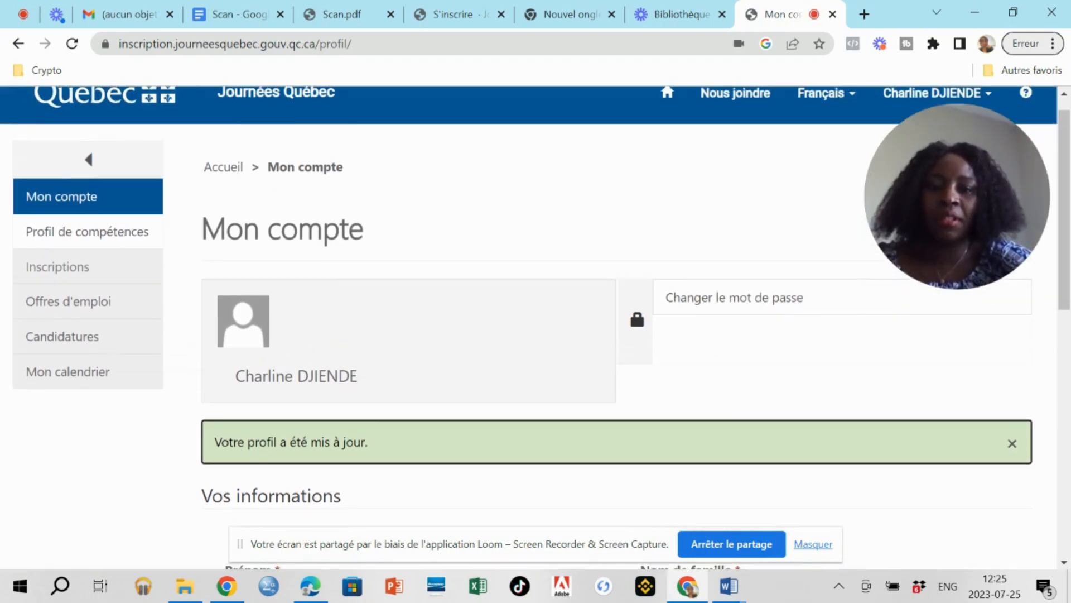
scroll(536, 328, "up", 1)
scroll(535, 306, "down", 6)
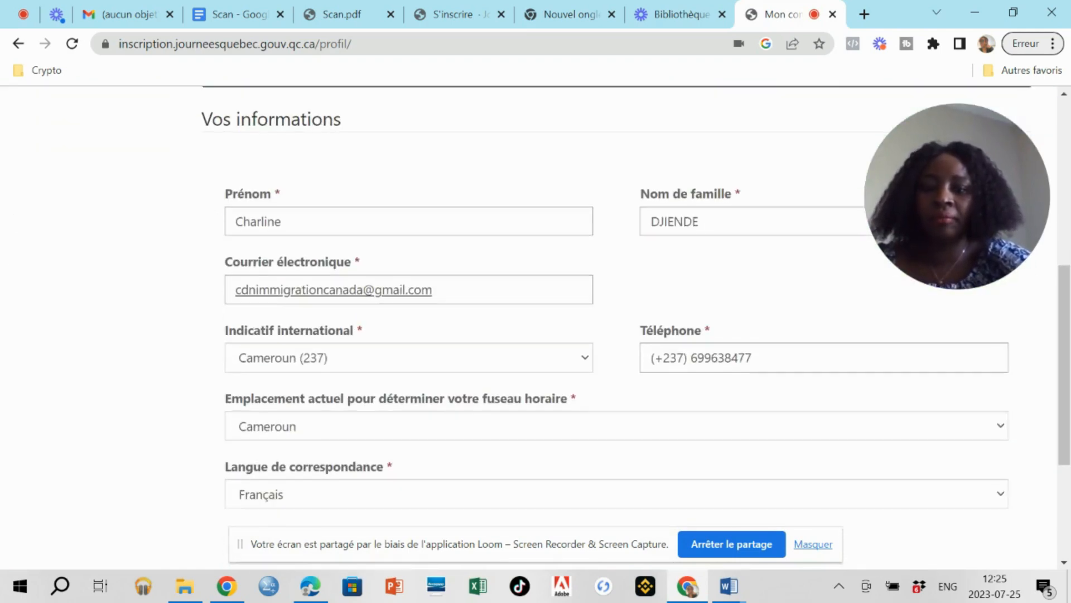
scroll(535, 323, "down", 3)
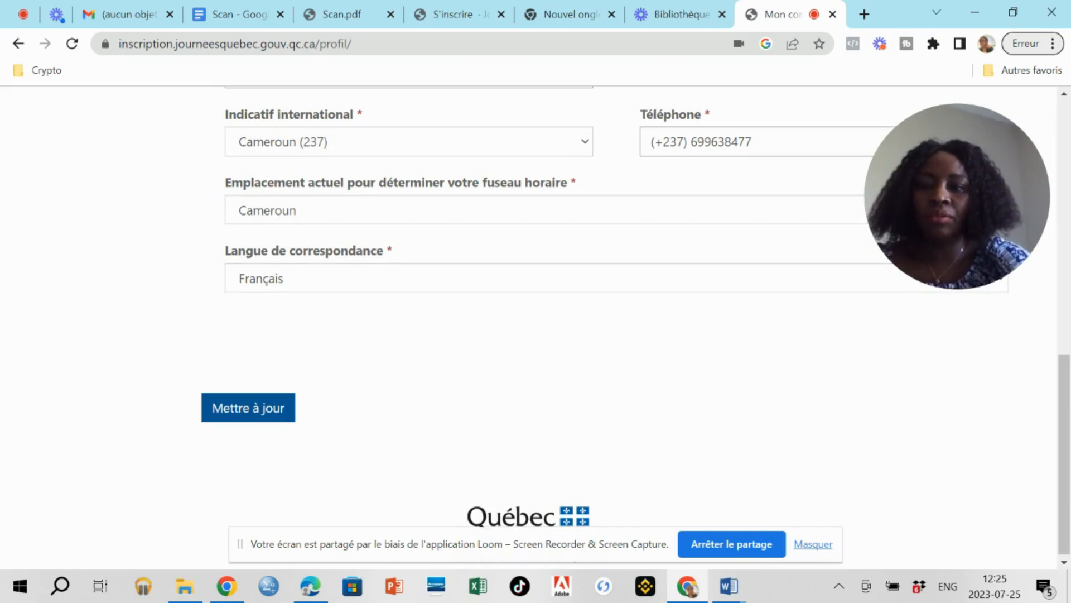
scroll(536, 324, "up", 8)
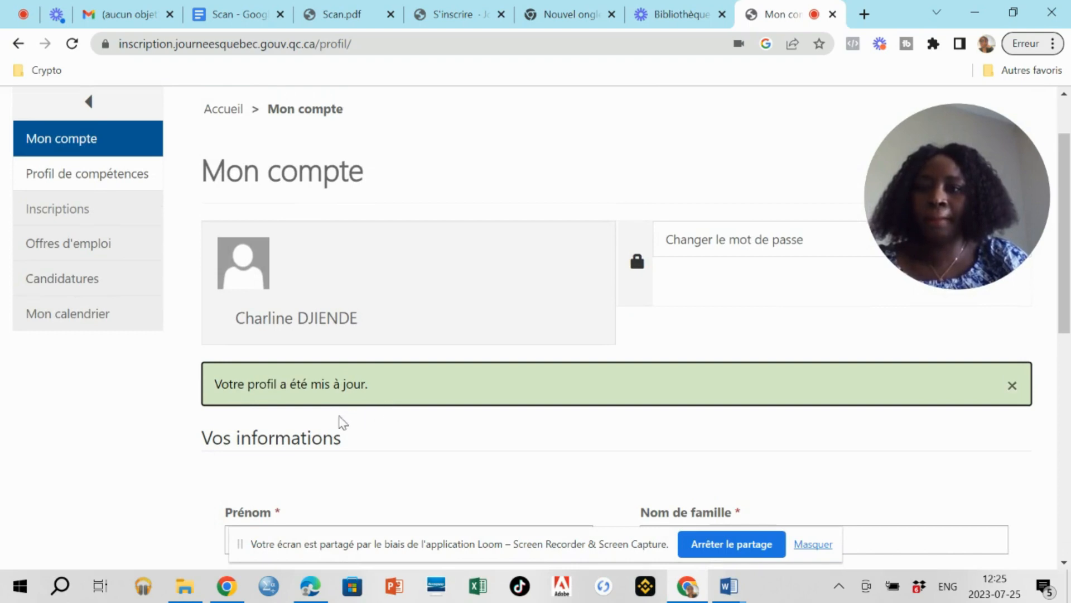
left_click(53, 174)
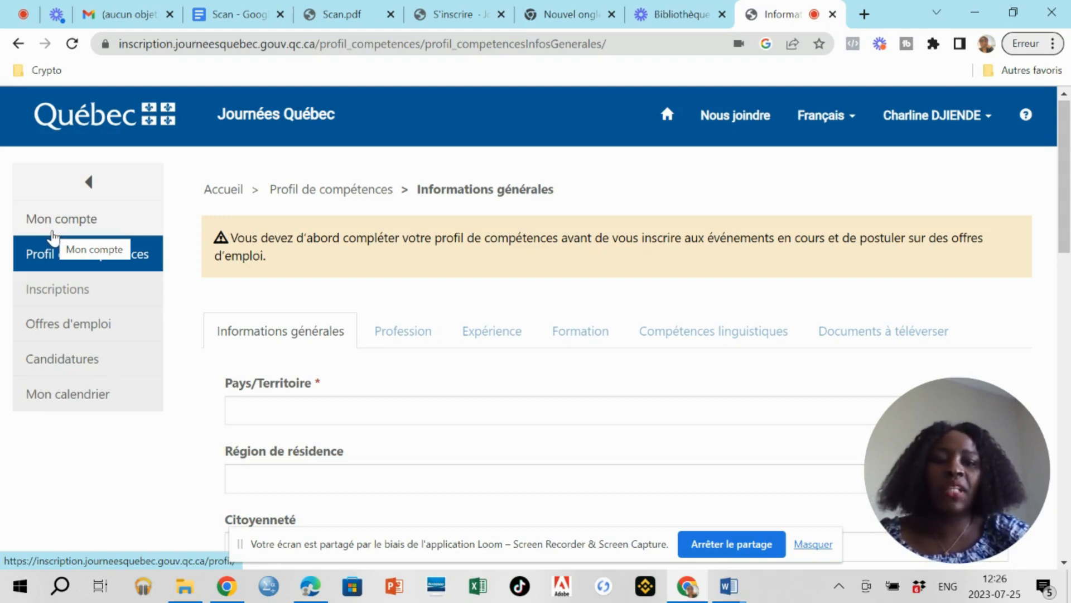
scroll(53, 237, "down", 2)
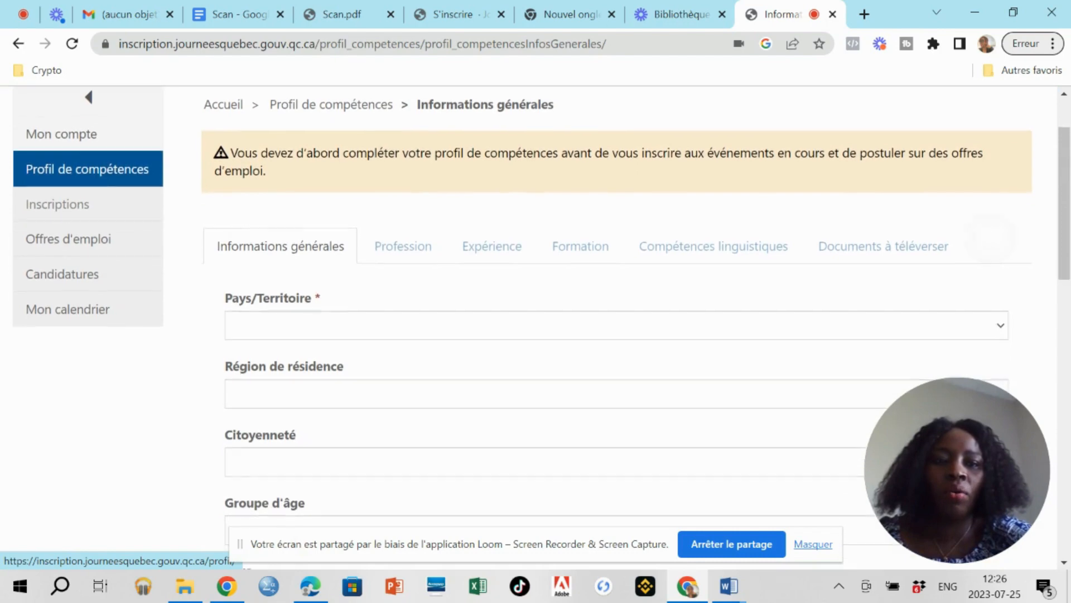
scroll(53, 237, "down", 1)
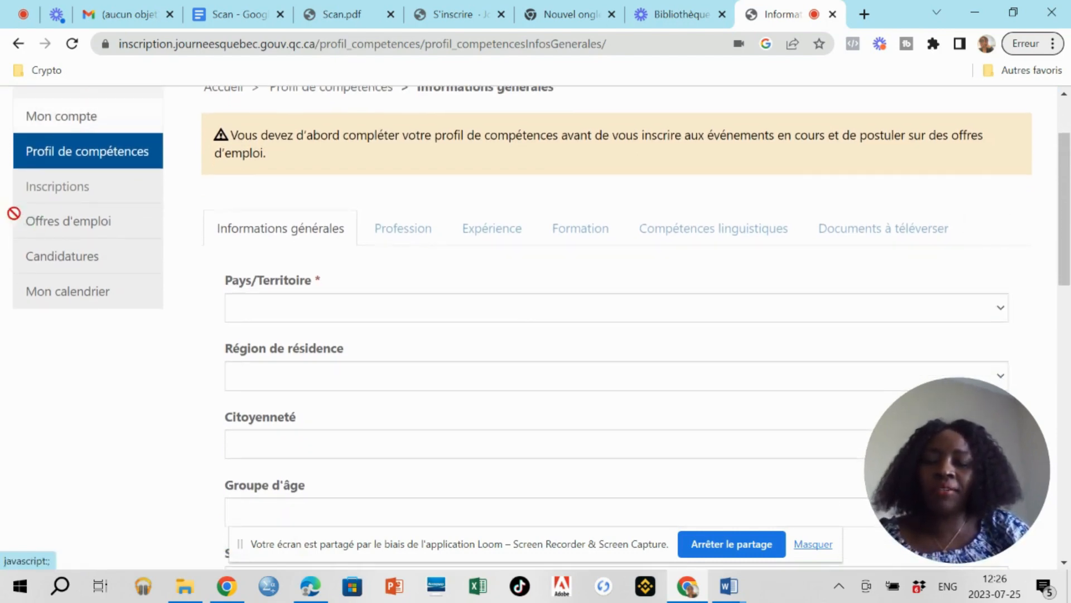
left_click(269, 308)
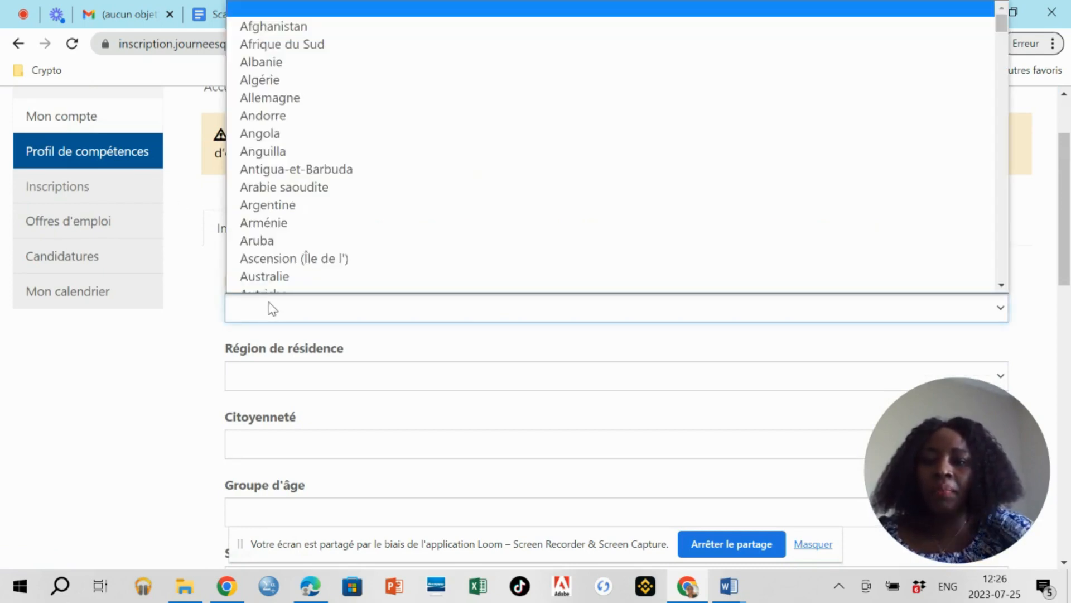
scroll(580, 216, "down", 5)
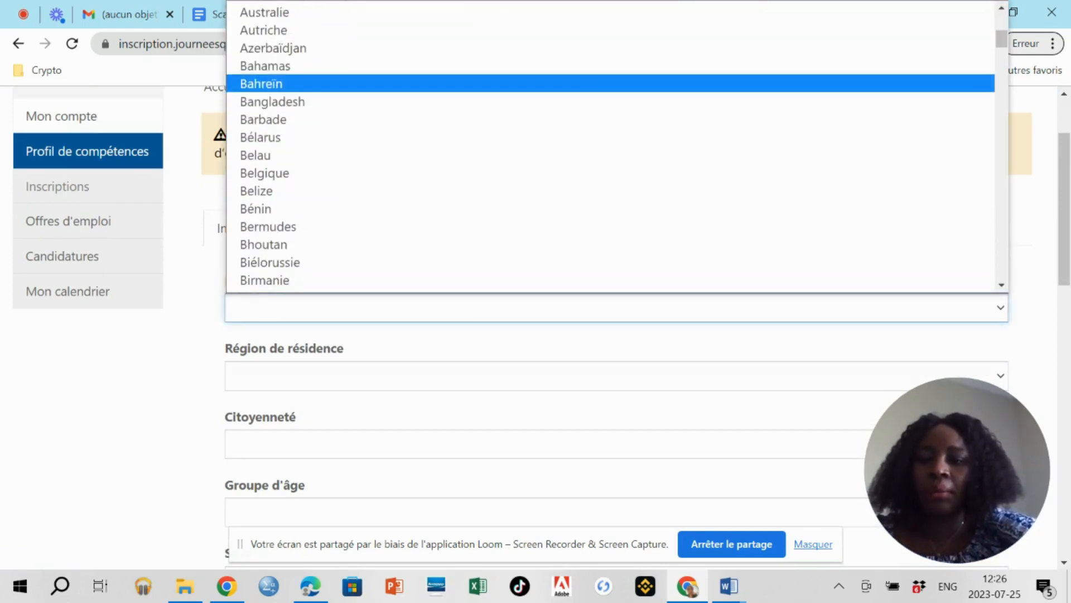
scroll(255, 113, "down", 4)
left_click(256, 223)
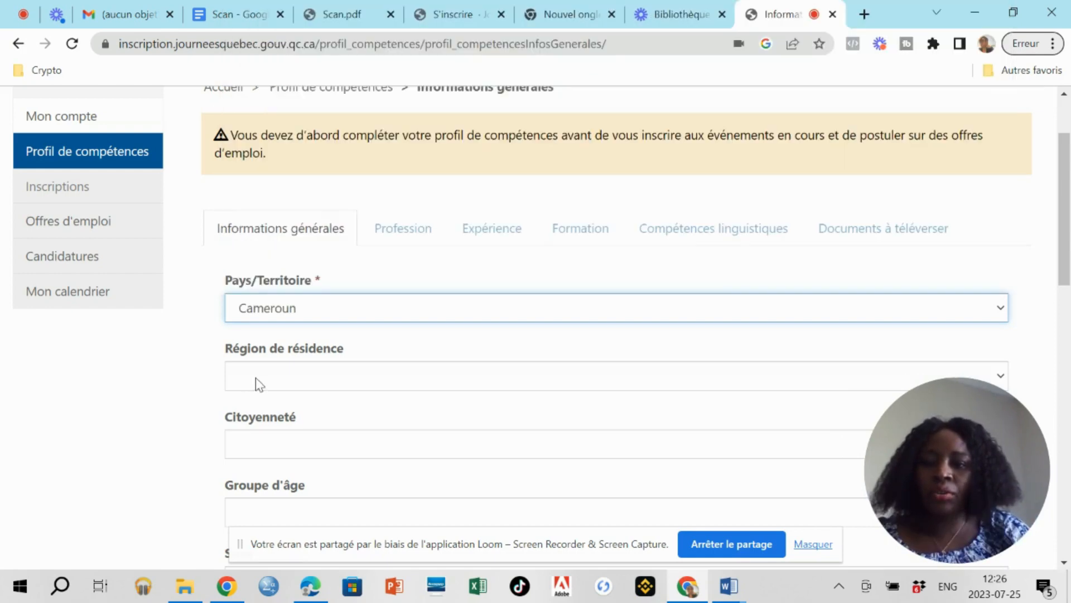
left_click(257, 384)
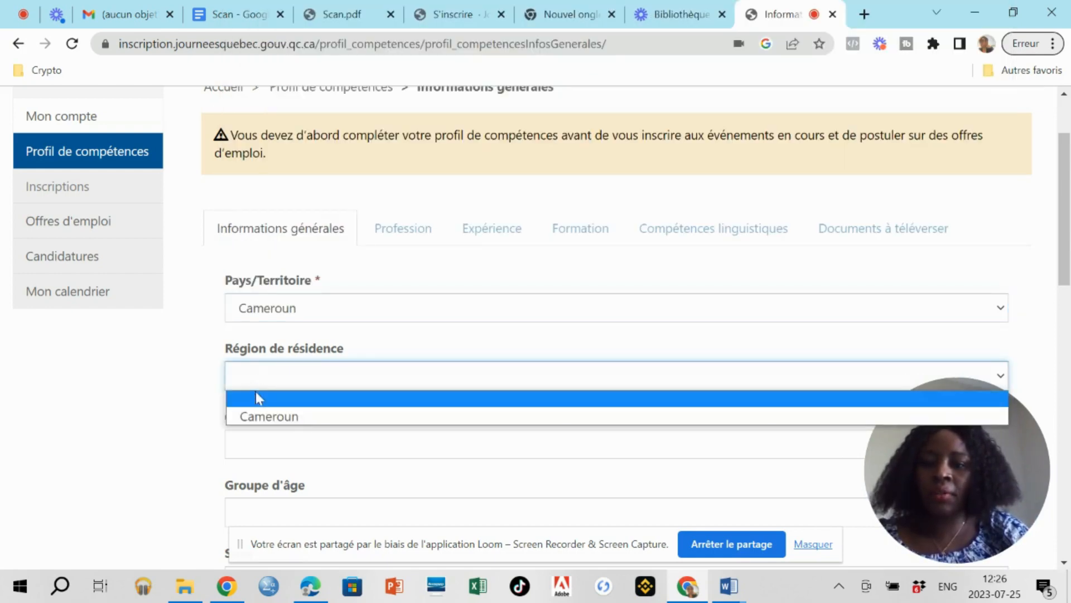
left_click(260, 417)
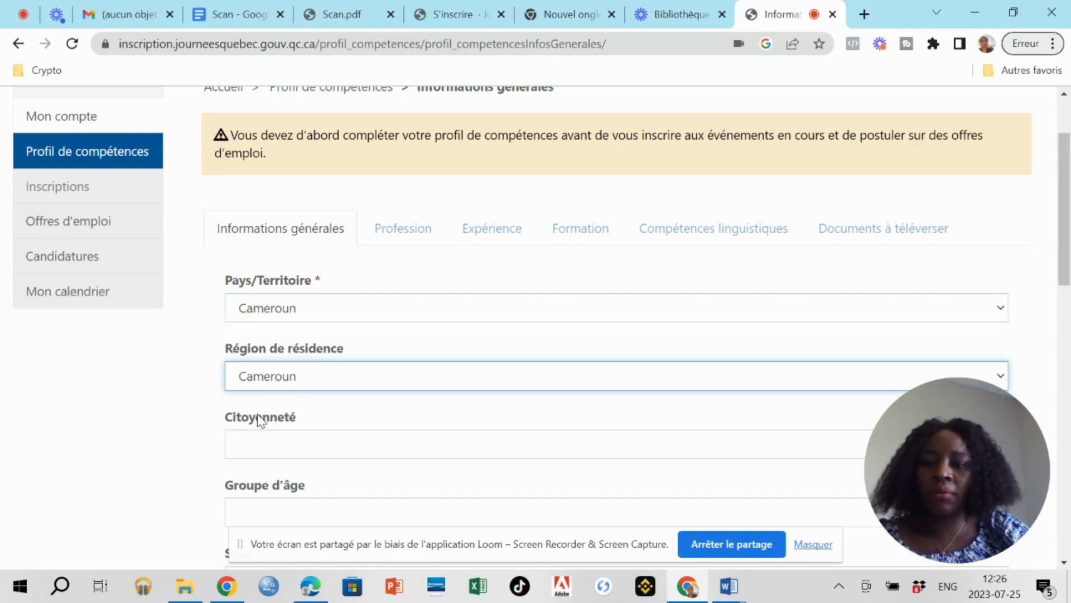
left_click(252, 442)
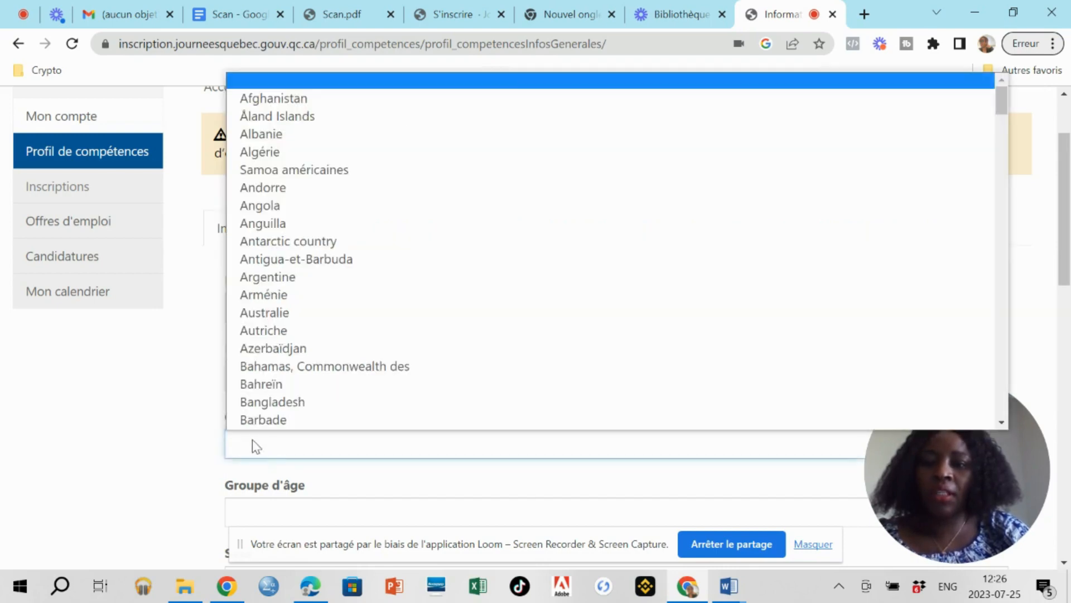
scroll(279, 240, "down", 6)
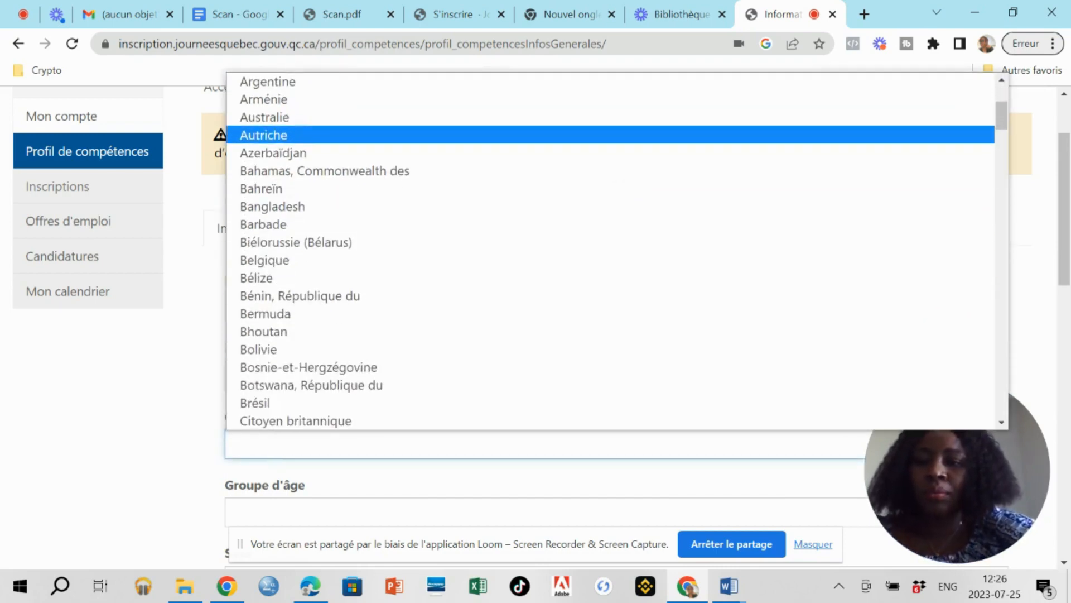
scroll(279, 245, "down", 3)
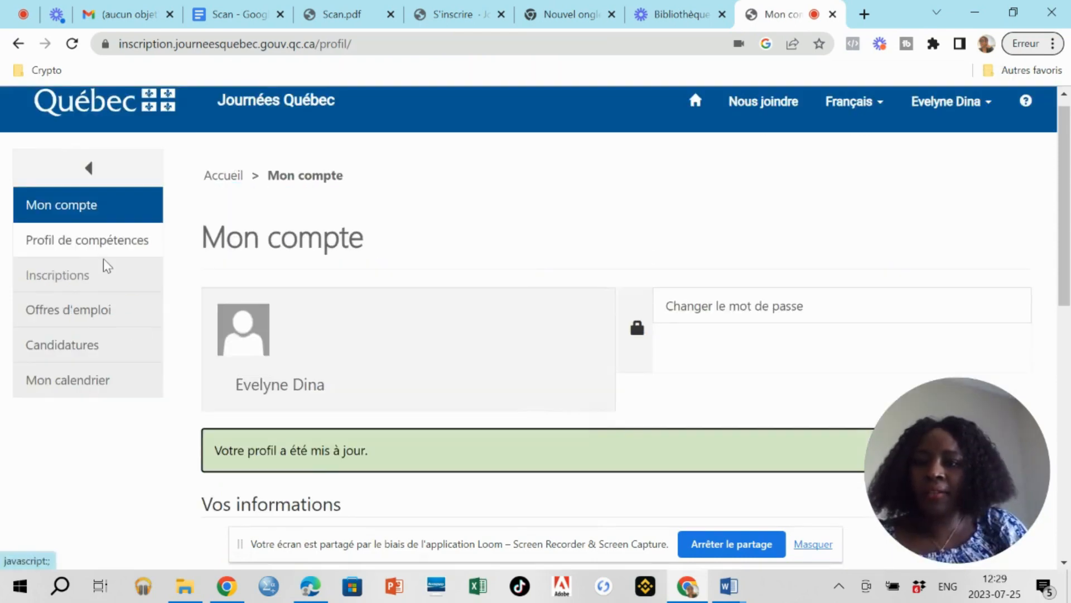
left_click(101, 250)
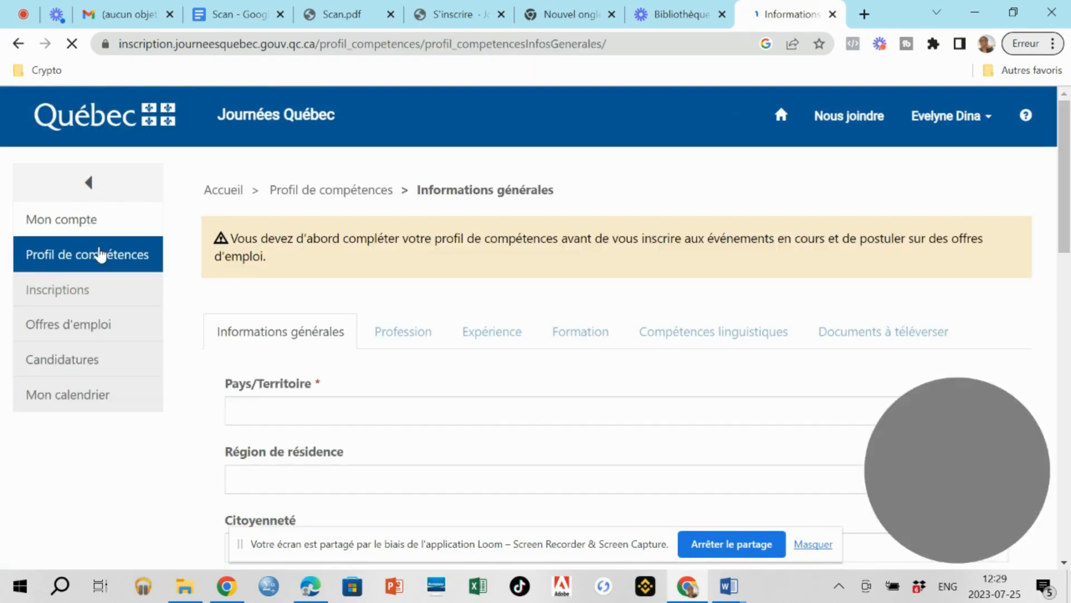
Set Pays/Territoire and Région de résidence both to Cameroun.
scroll(921, 251, "down", 2)
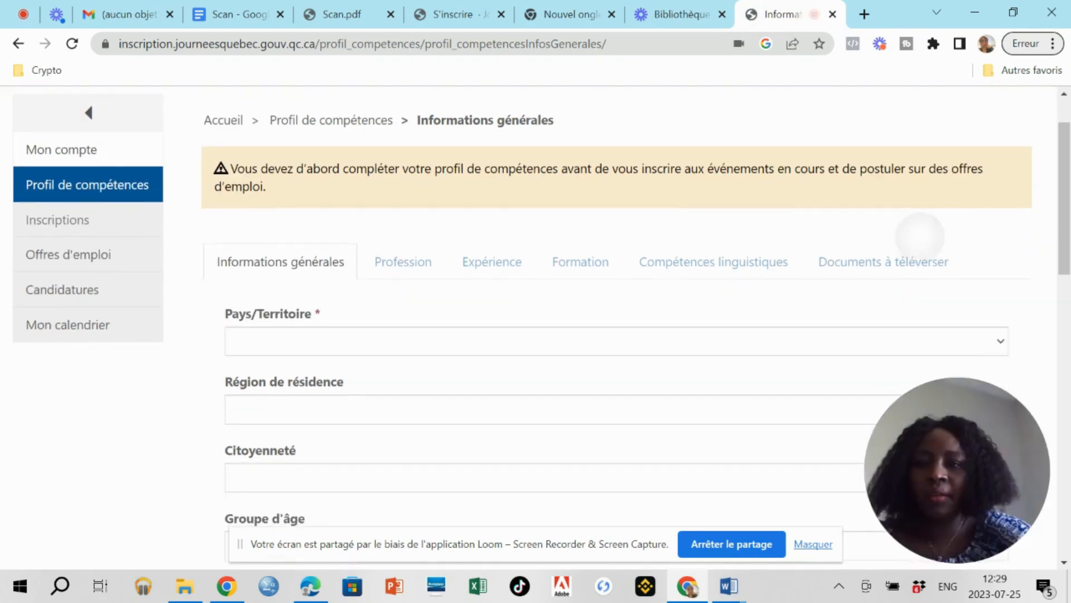
scroll(613, 335, "down", 1)
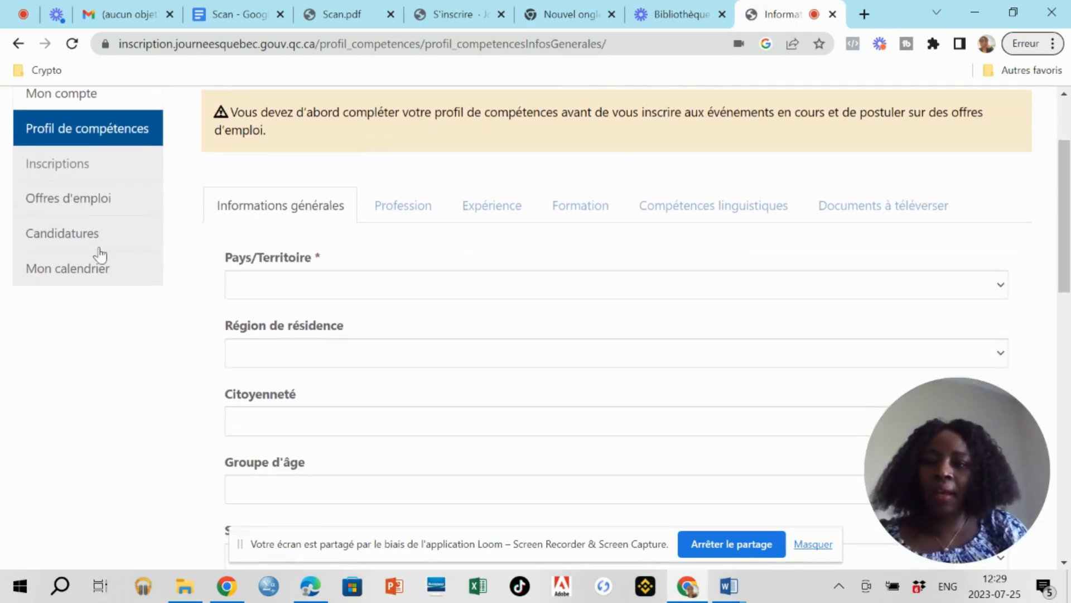
left_click(304, 294)
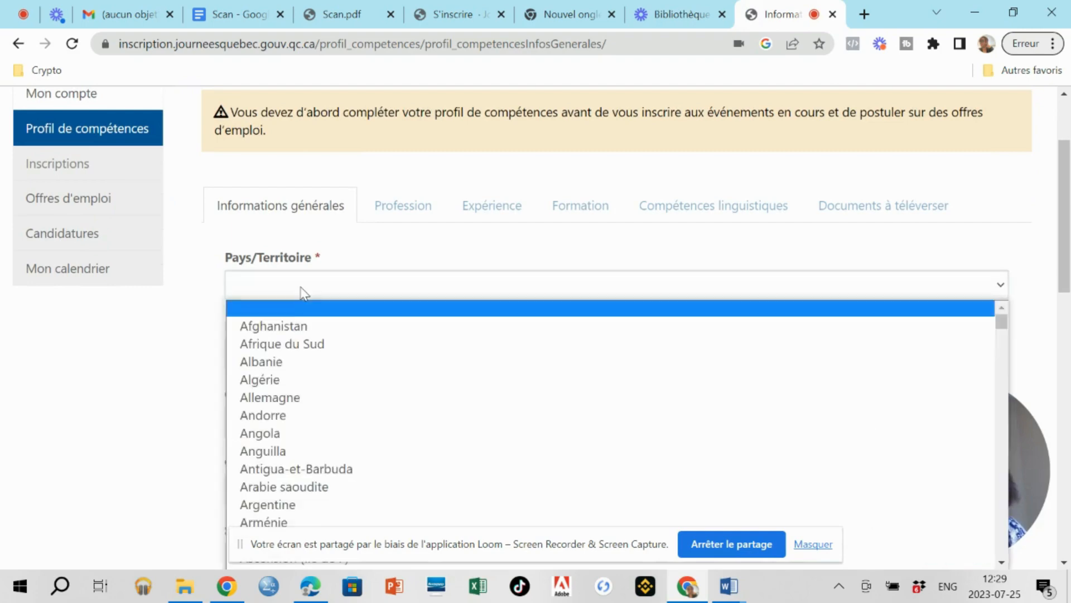
scroll(304, 390, "down", 10)
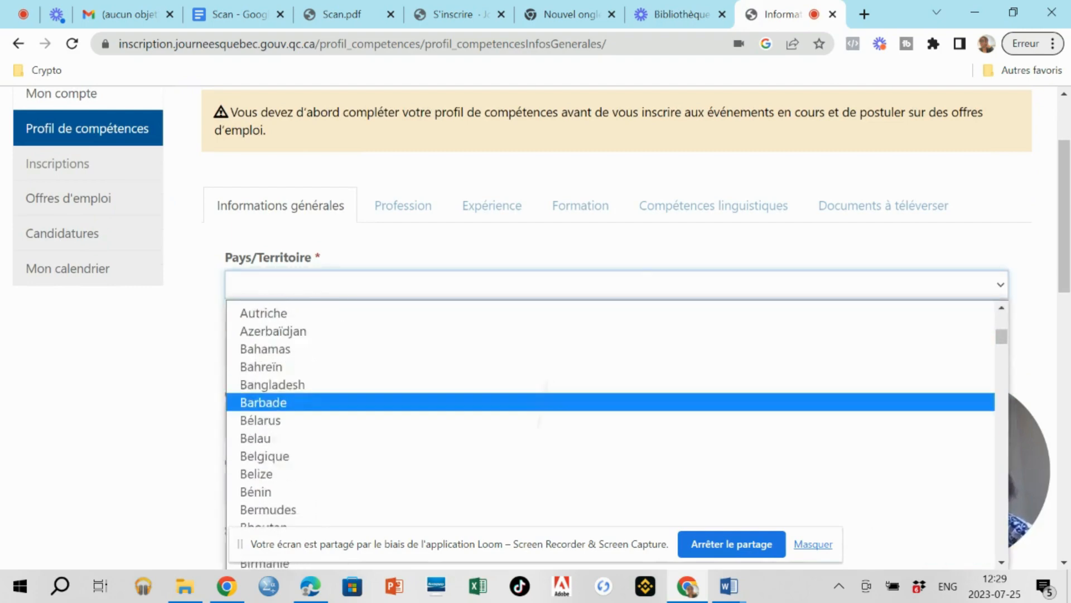
left_click(272, 428)
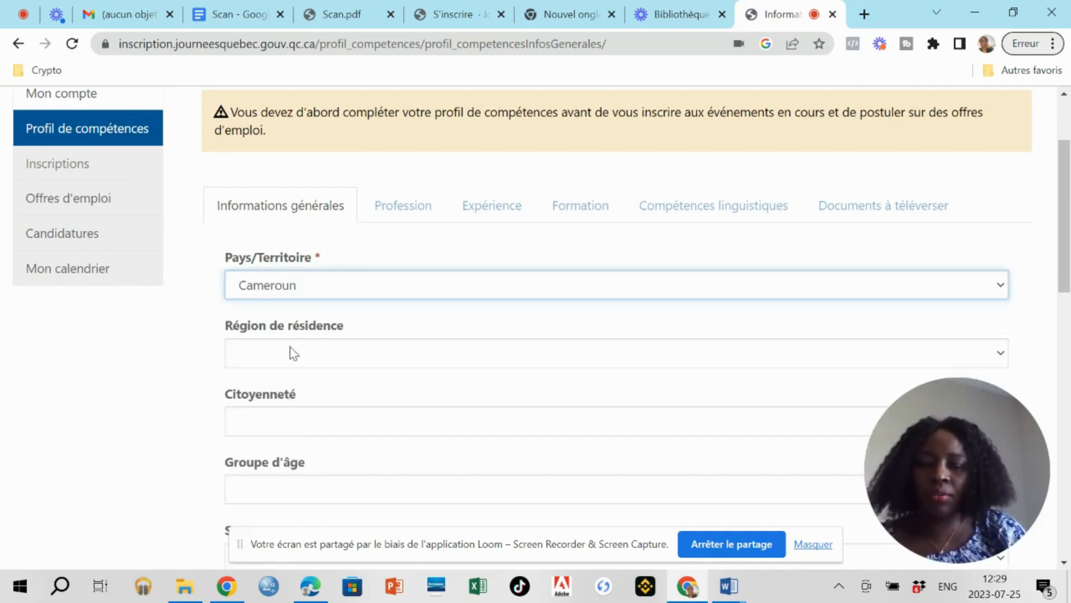
left_click(295, 353)
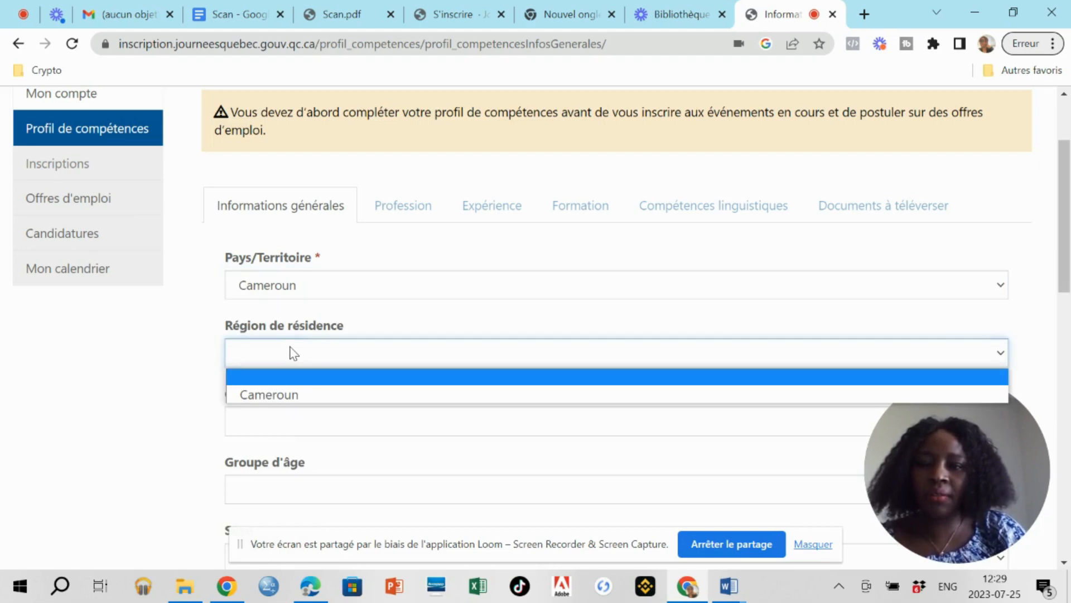
left_click(283, 396)
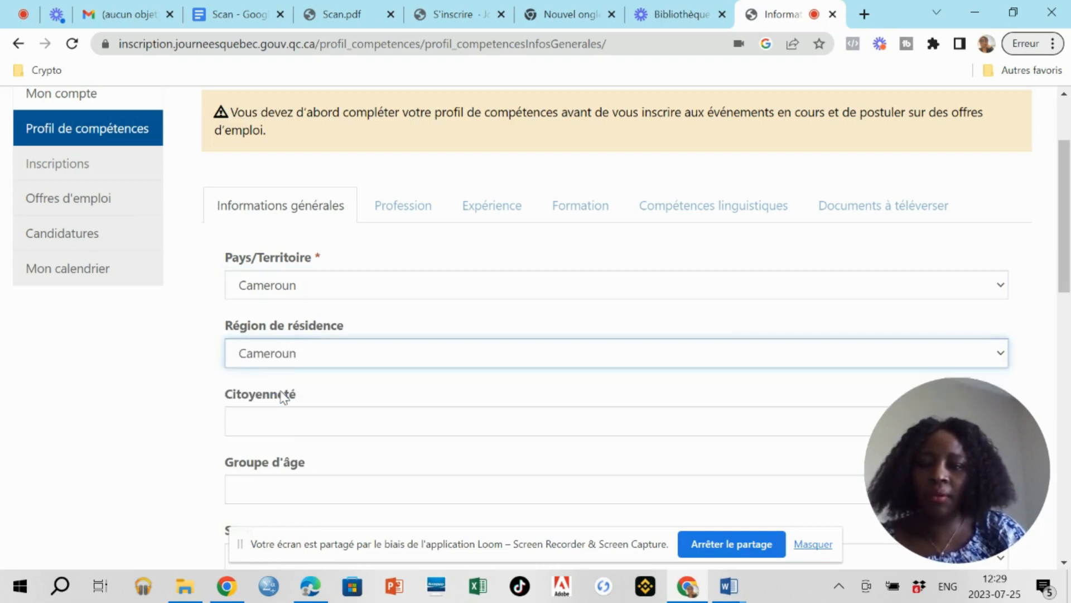
Choose Cameroun, République du as the citizenship.
left_click(282, 426)
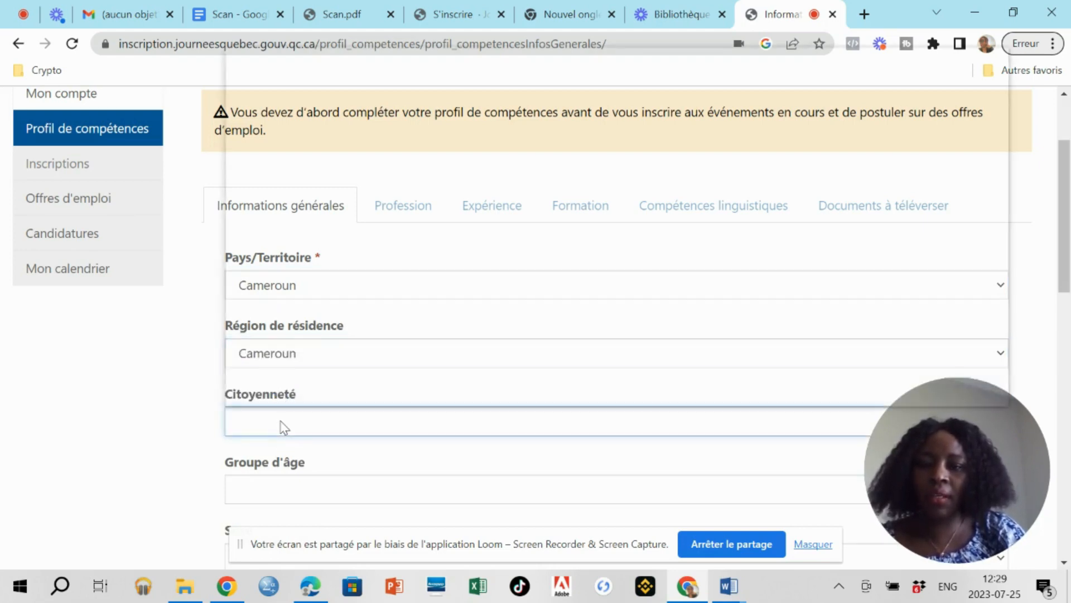
scroll(335, 223, "down", 6)
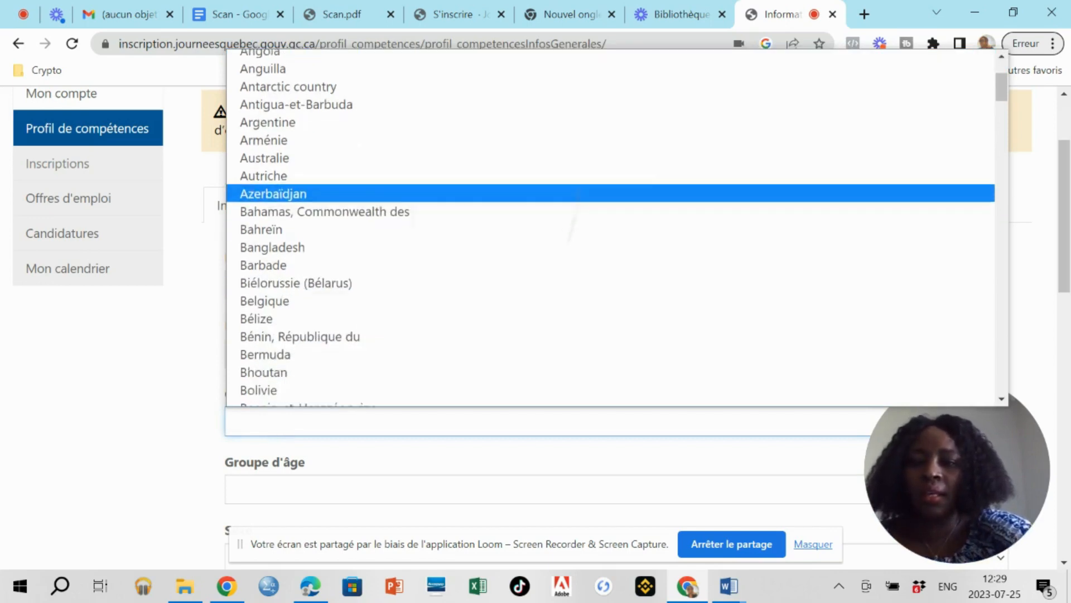
scroll(313, 223, "down", 1)
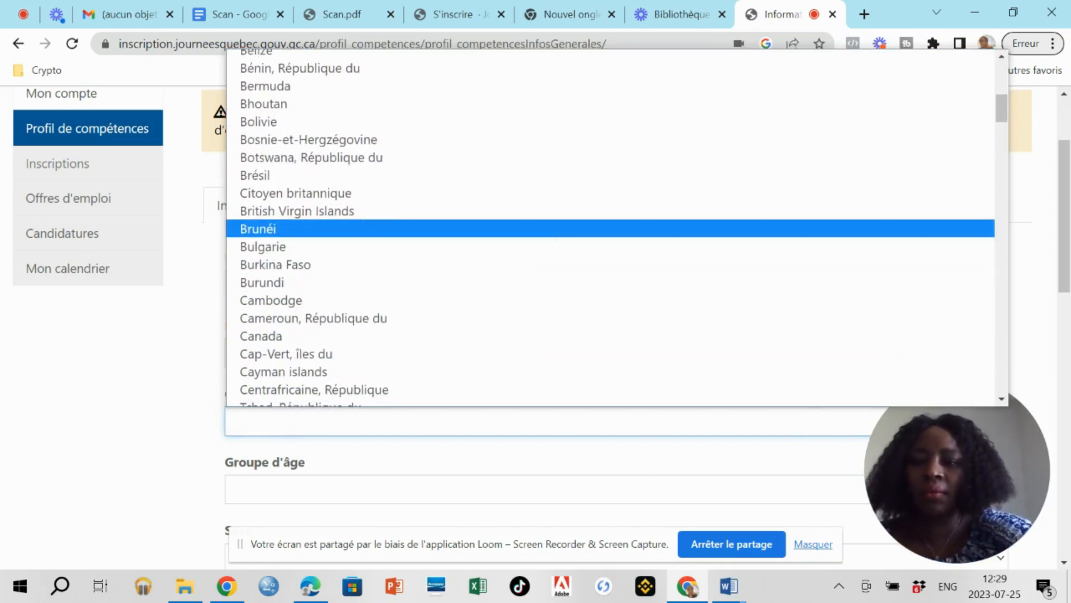
left_click(313, 317)
scroll(312, 316, "down", 4)
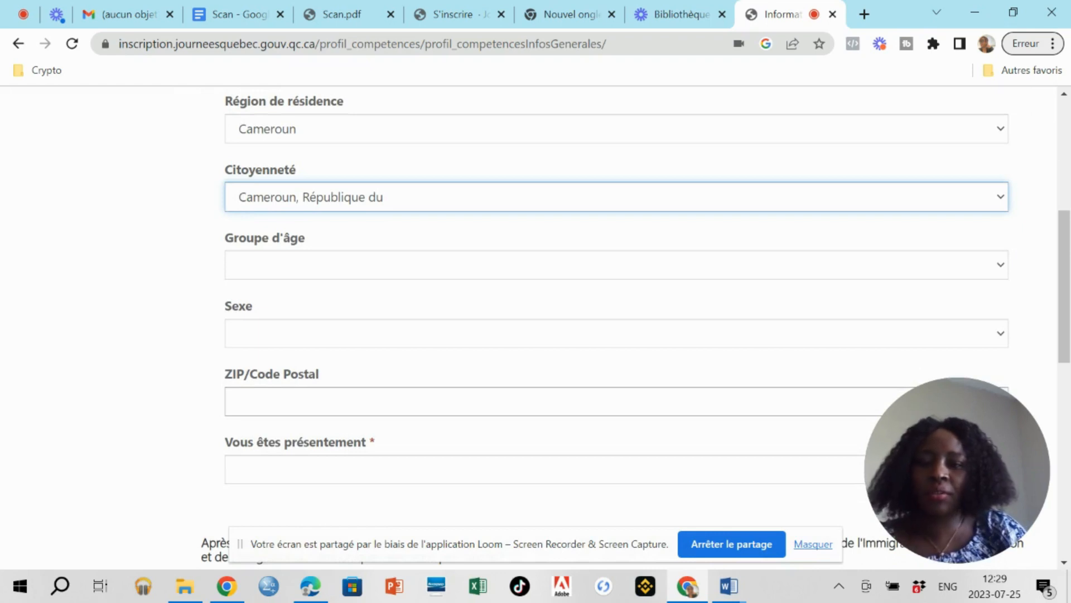
Set the age group to 25-34 and sex to Féminin.
left_click(1001, 269)
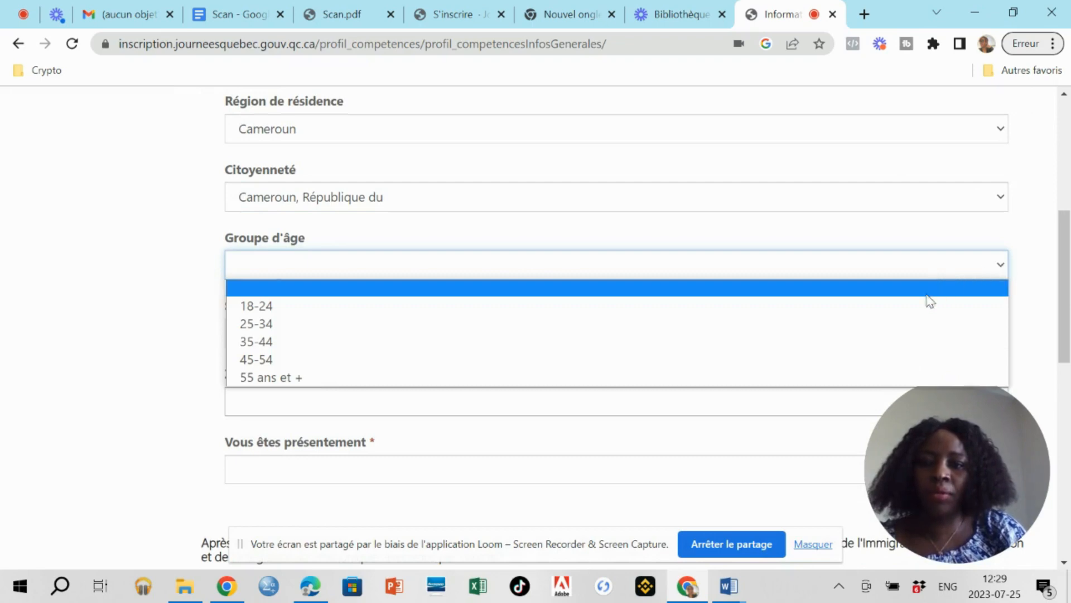
left_click(584, 324)
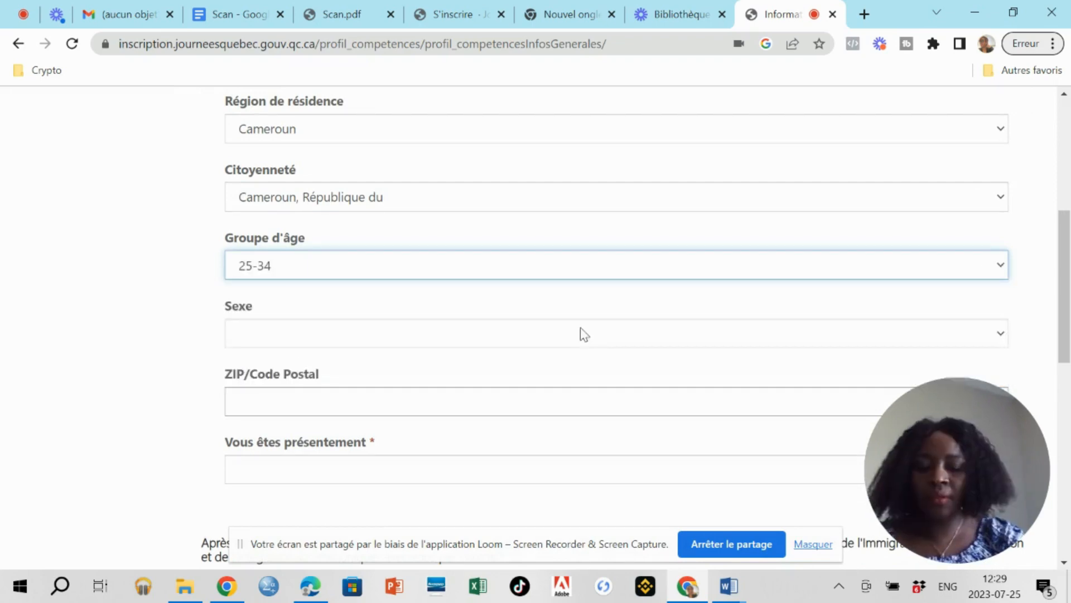
left_click(720, 272)
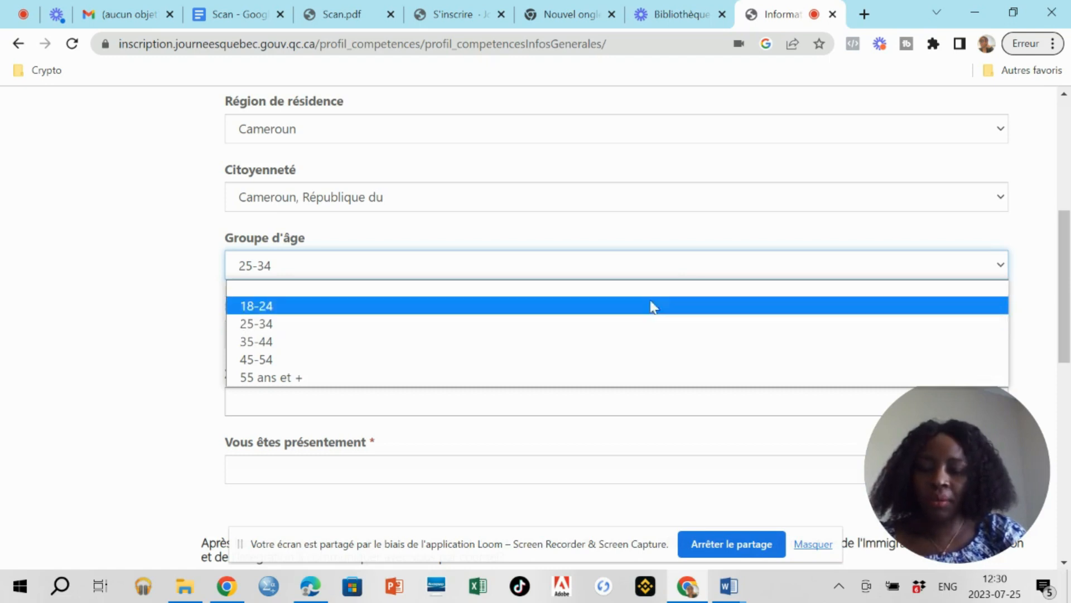
left_click(189, 324)
left_click(184, 328)
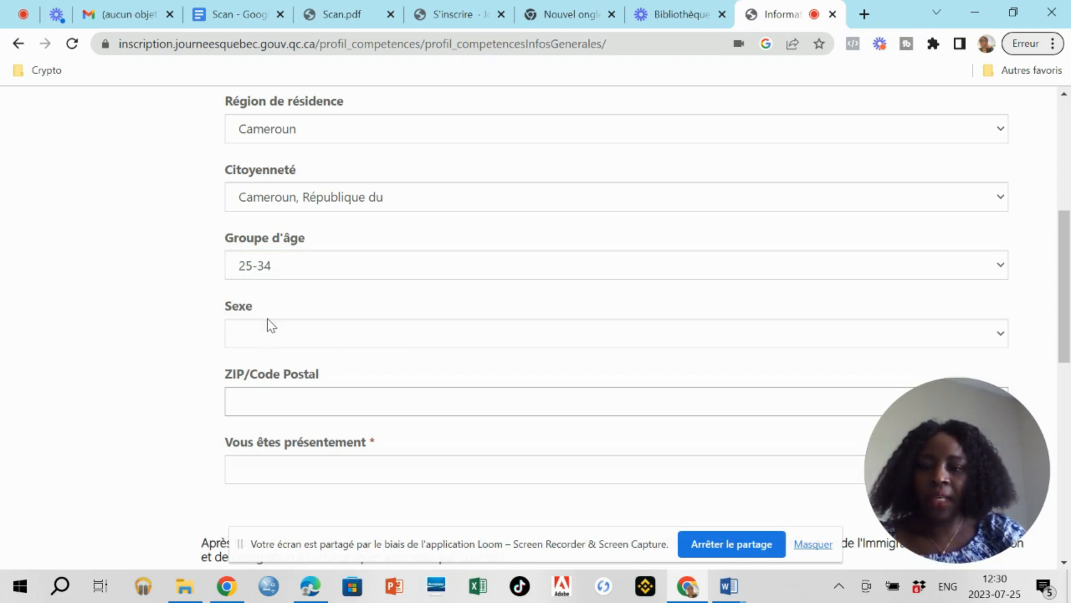
left_click(263, 334)
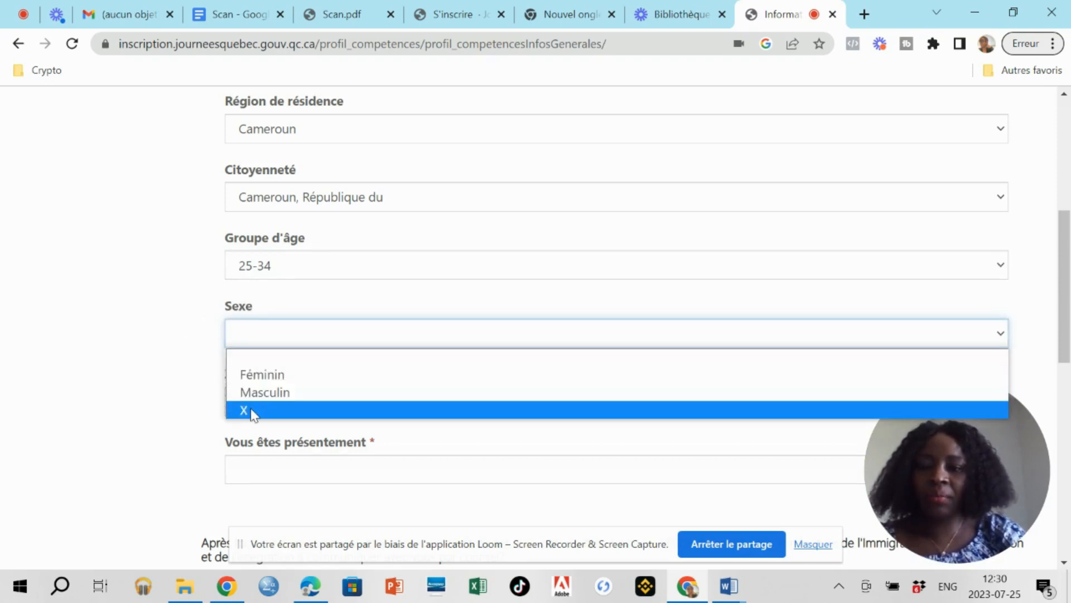
left_click(254, 375)
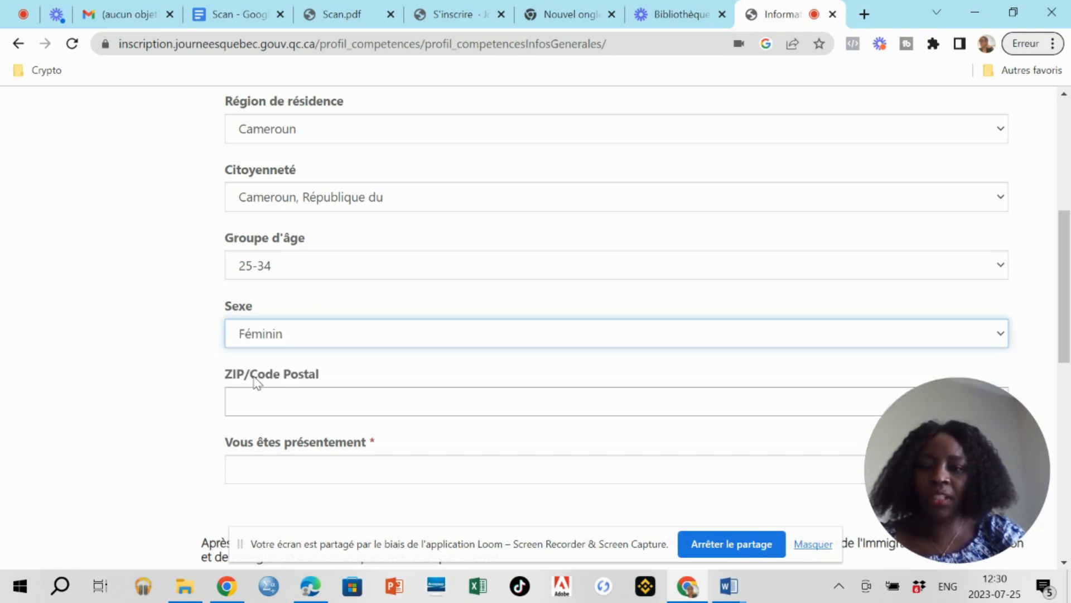
left_click(274, 397)
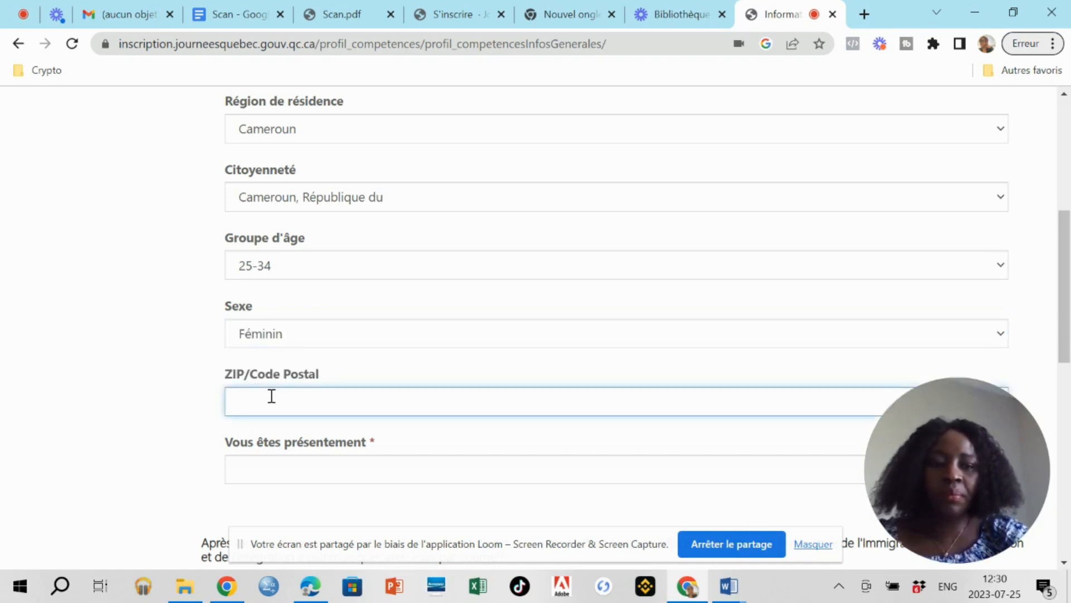
Enter s.o as the postal code and choose En emploi for Vous êtes présentement.
left_click_drag(957, 470, 957, 274)
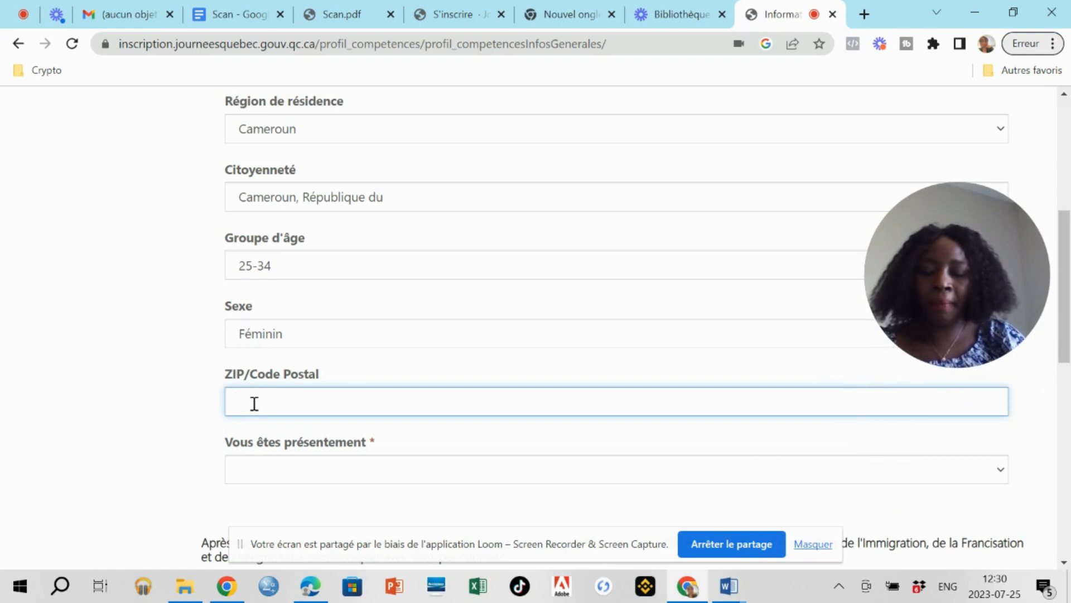
type("s.")
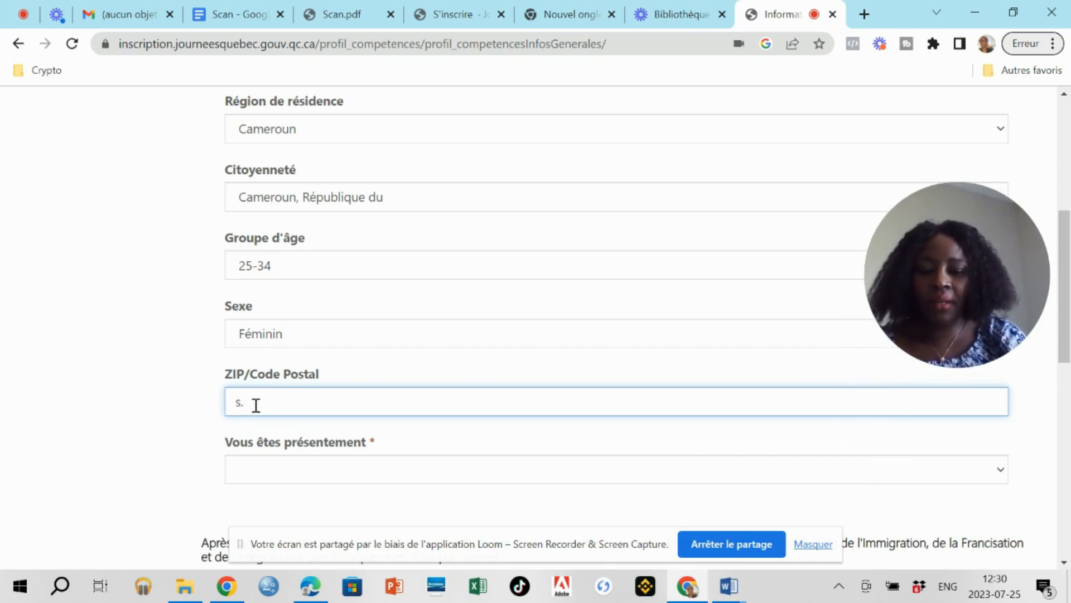
type("o")
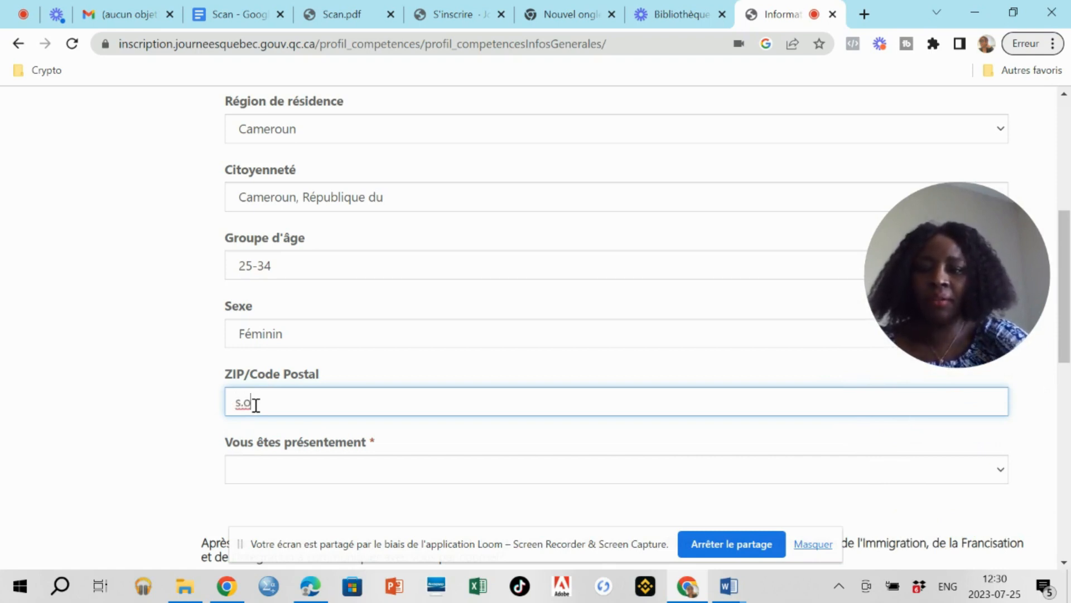
left_click(404, 474)
left_click(403, 473)
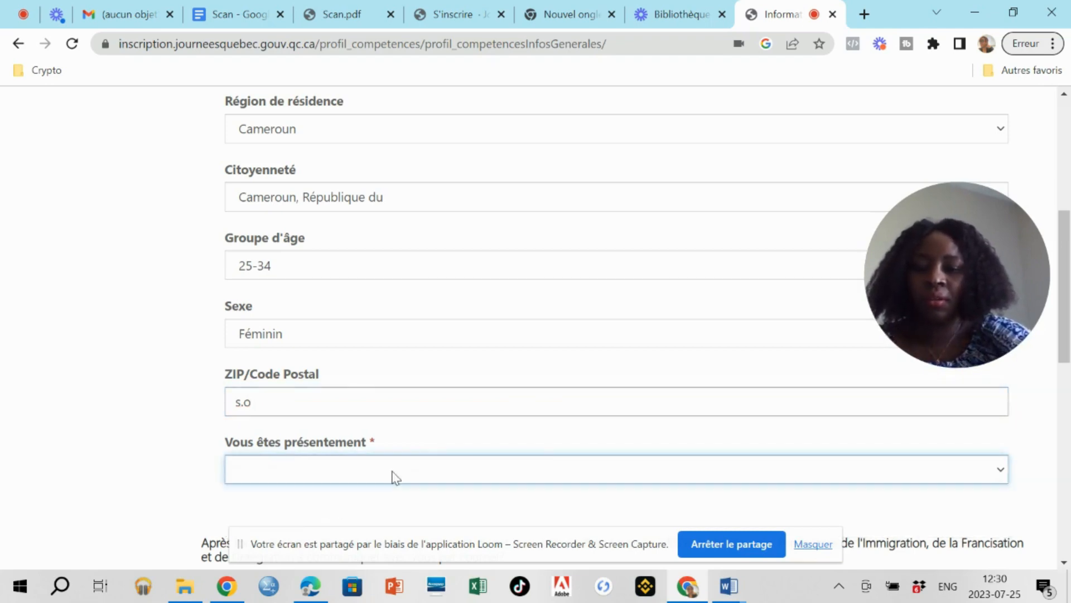
scroll(393, 476, "down", 4)
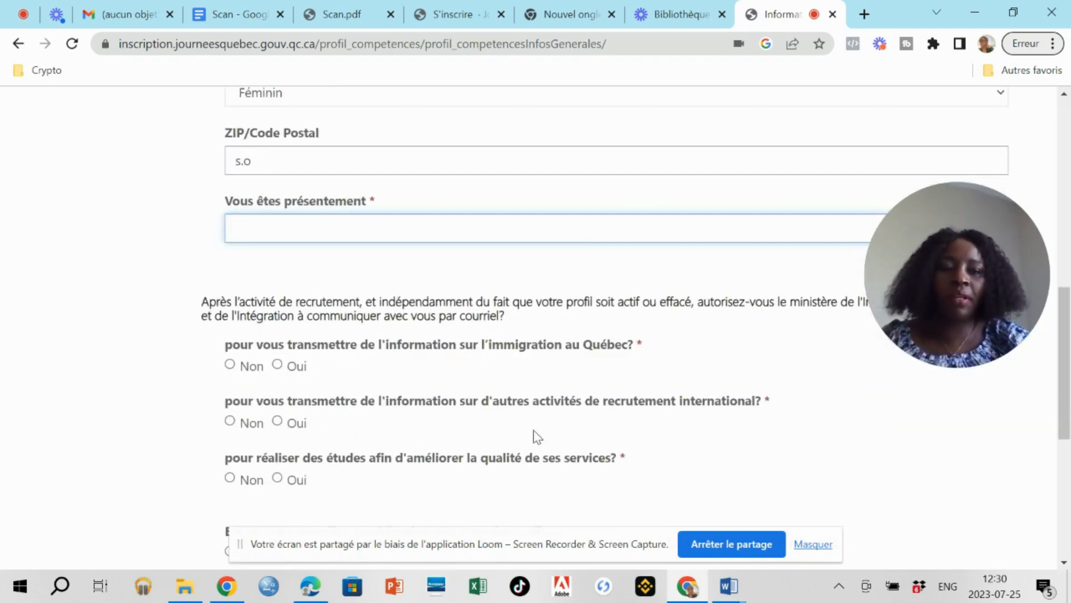
left_click(368, 229)
left_click(366, 285)
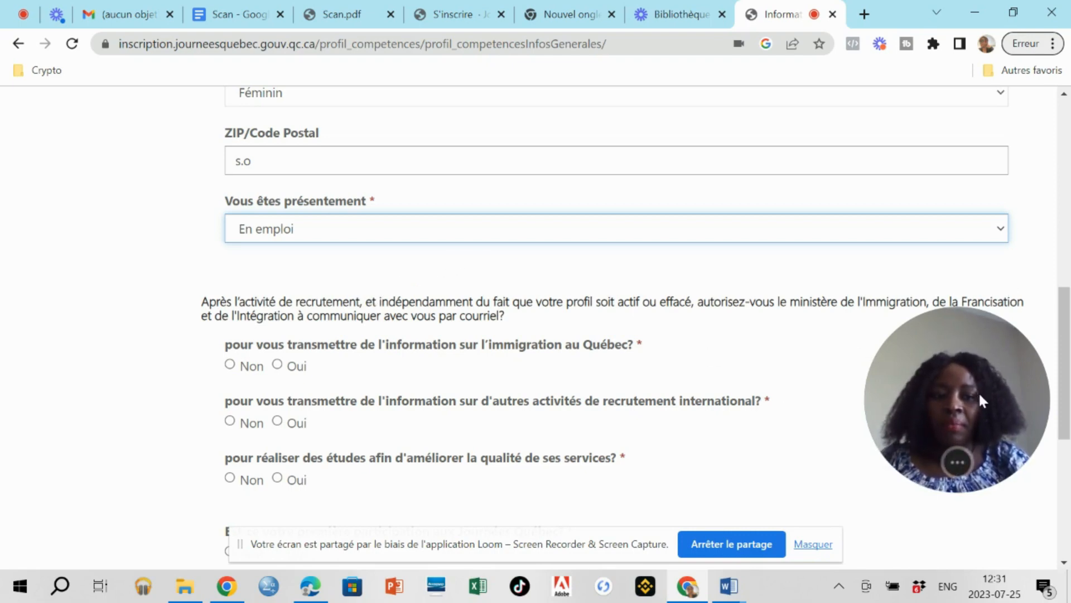
left_click_drag(980, 397, 980, 398)
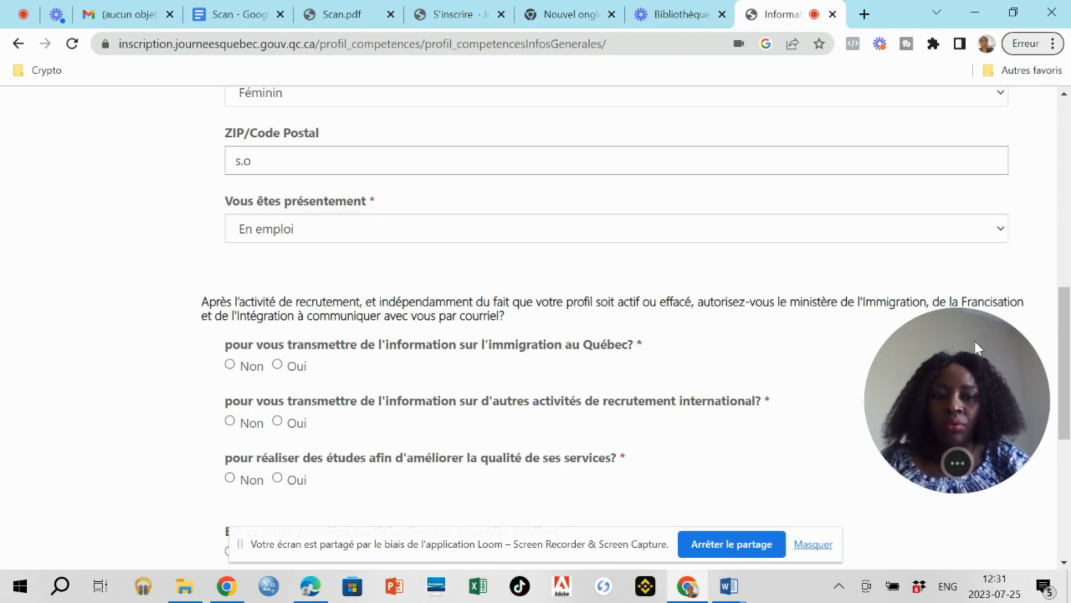
left_click_drag(976, 341, 978, 399)
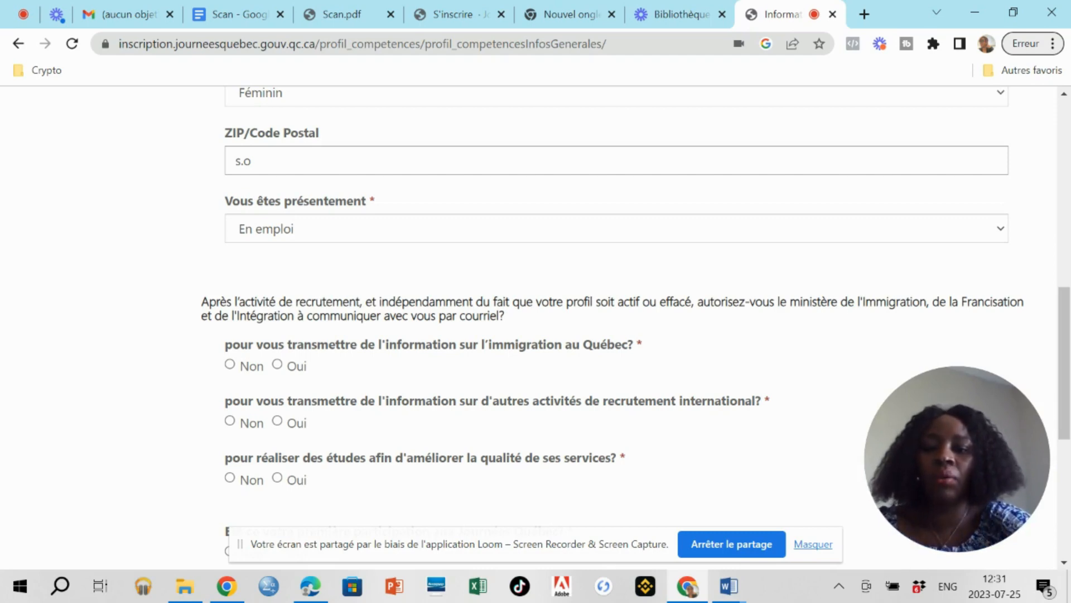
Agree to receive Québec immigration information and to join service-quality studies.
scroll(505, 317, "down", 1)
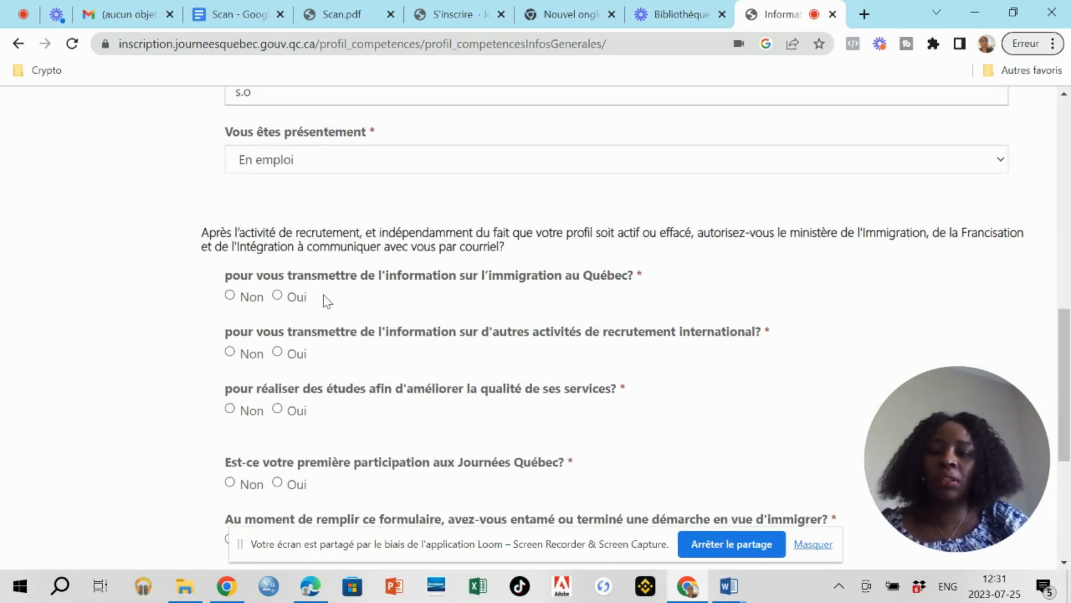
left_click(277, 296)
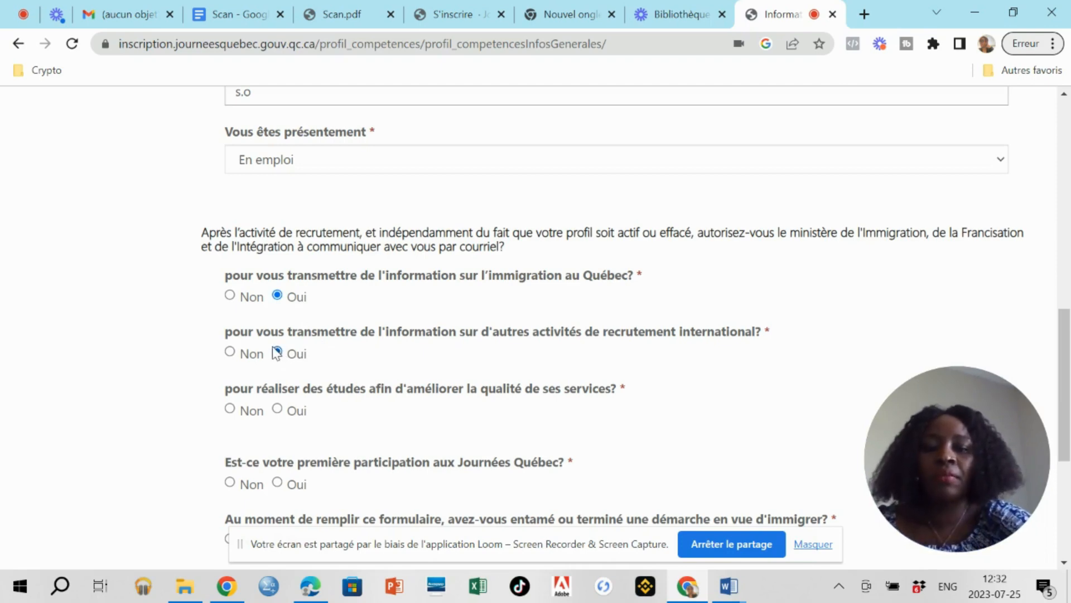
scroll(274, 353, "down", 2)
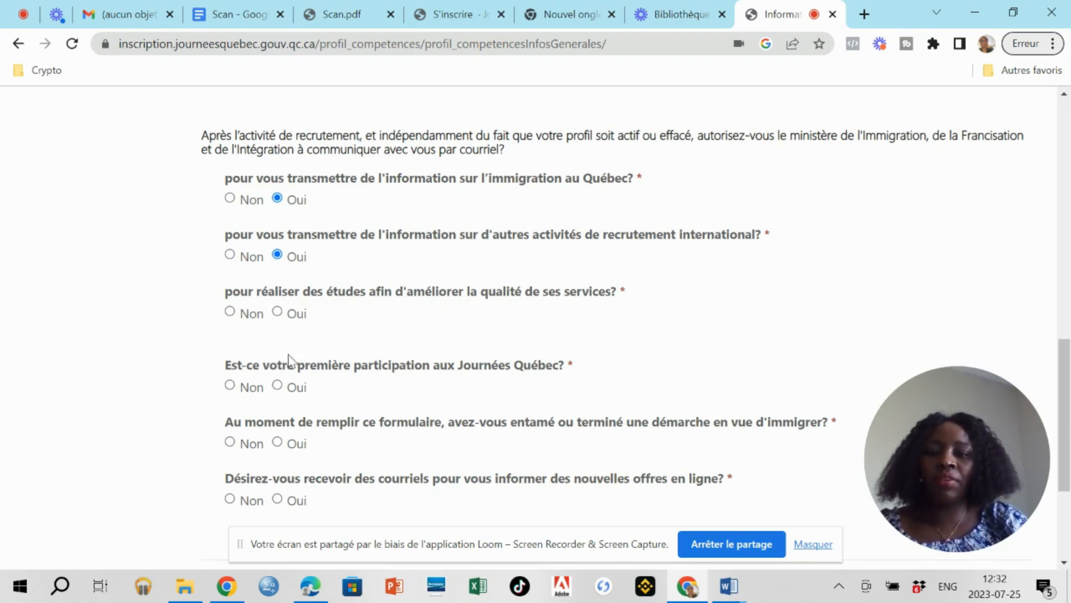
left_click(279, 312)
Mark this as a first participation, accept e-mails about new offers, and save the form.
scroll(268, 313, "down", 3)
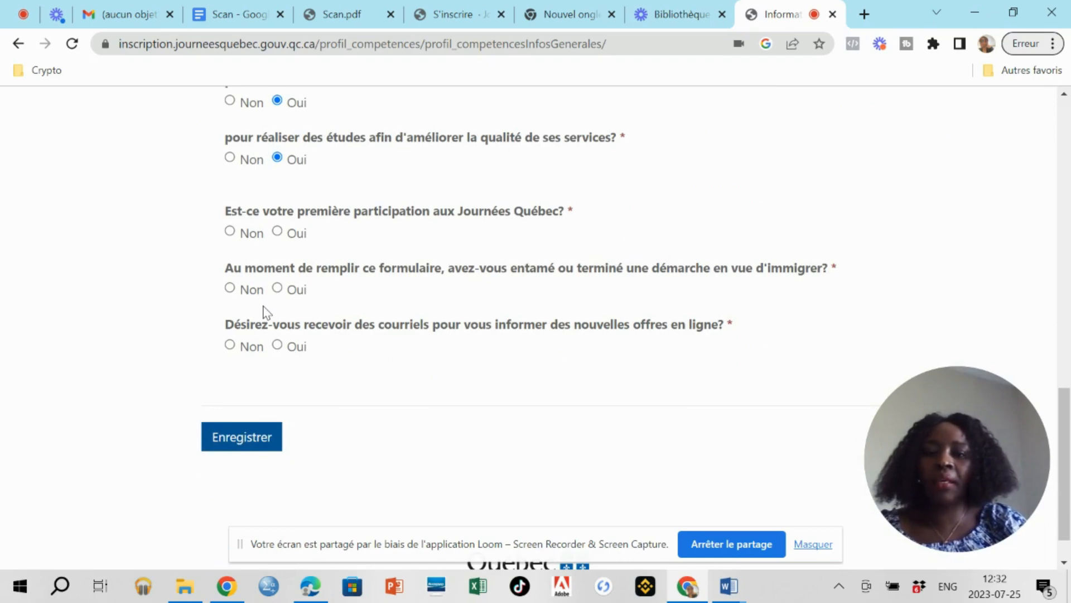
left_click(277, 234)
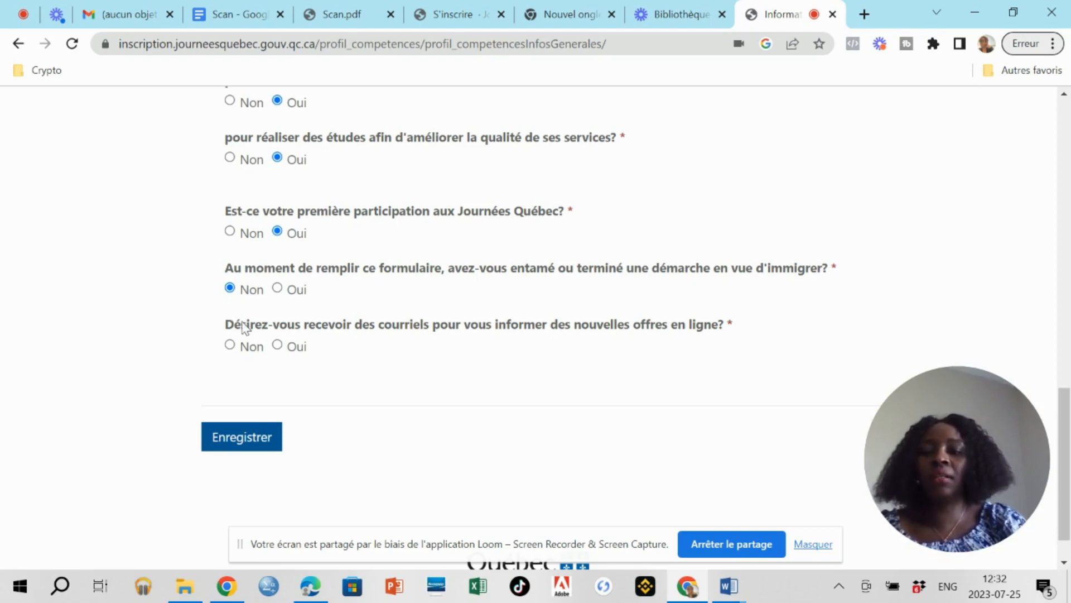
left_click(278, 345)
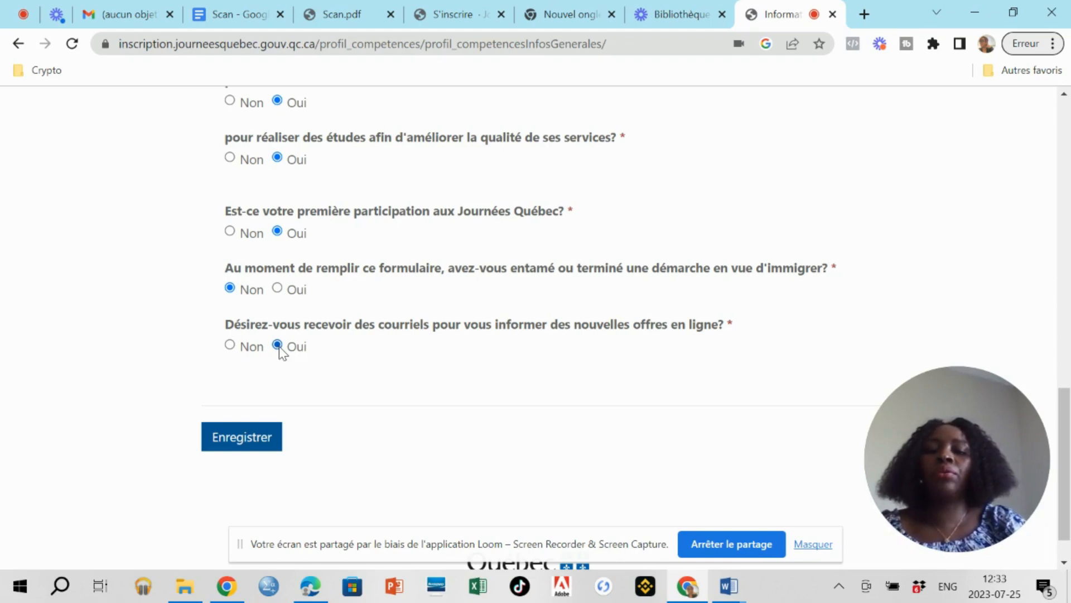
left_click(234, 438)
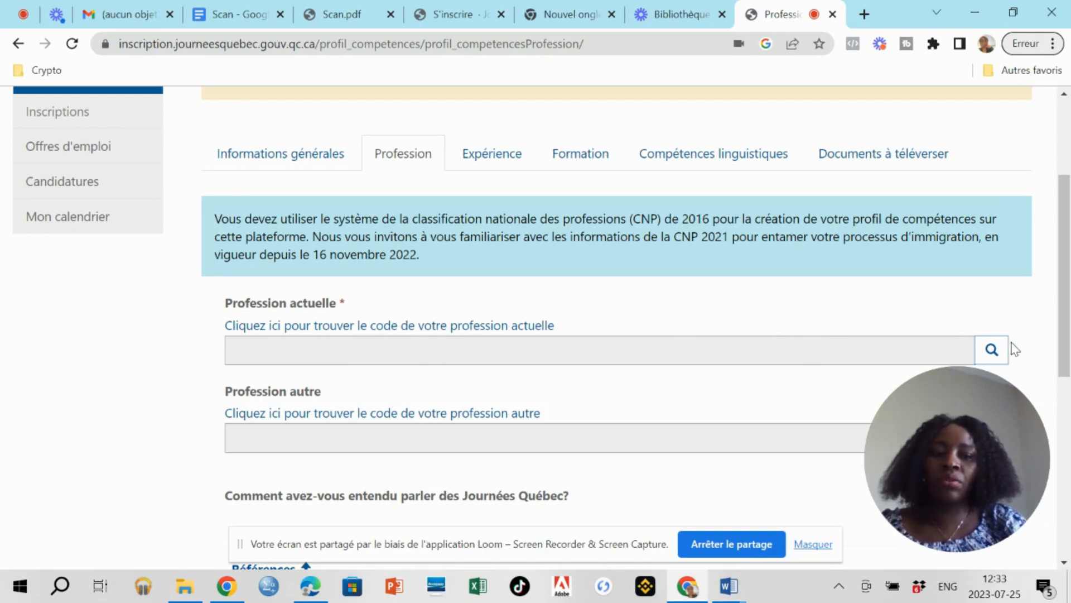
Open the profession code search and clear the example Avocat search text.
left_click(990, 351)
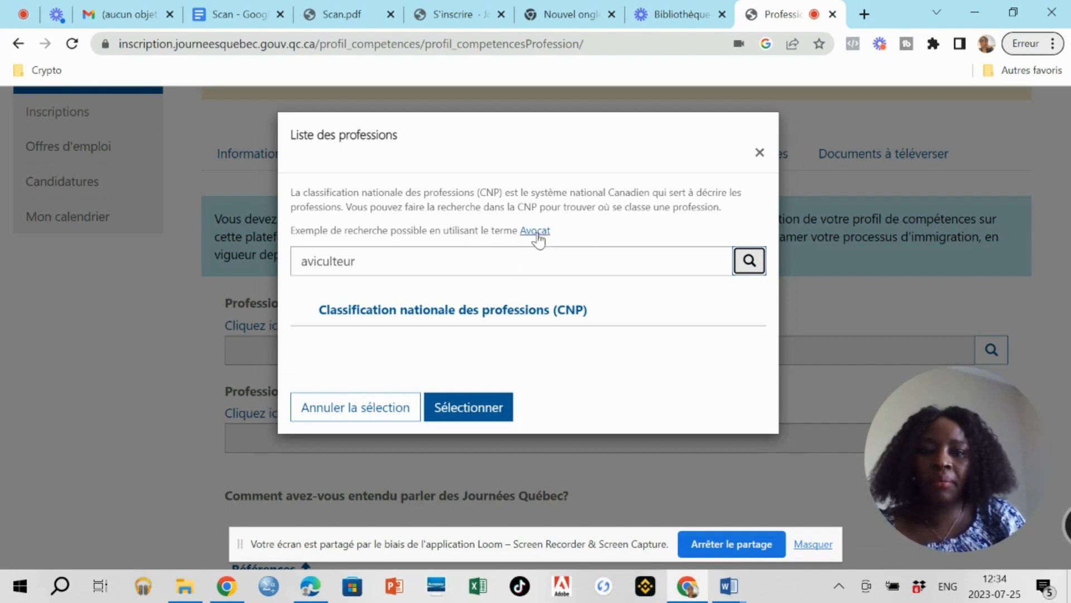
left_click(535, 231)
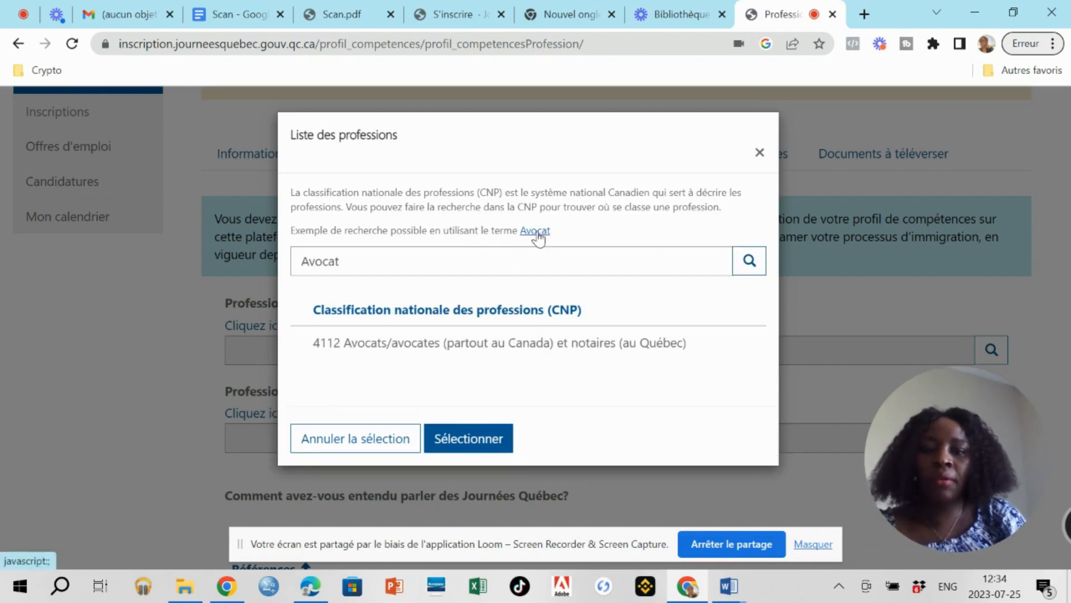
triple_click(385, 269)
key("BackSpace")
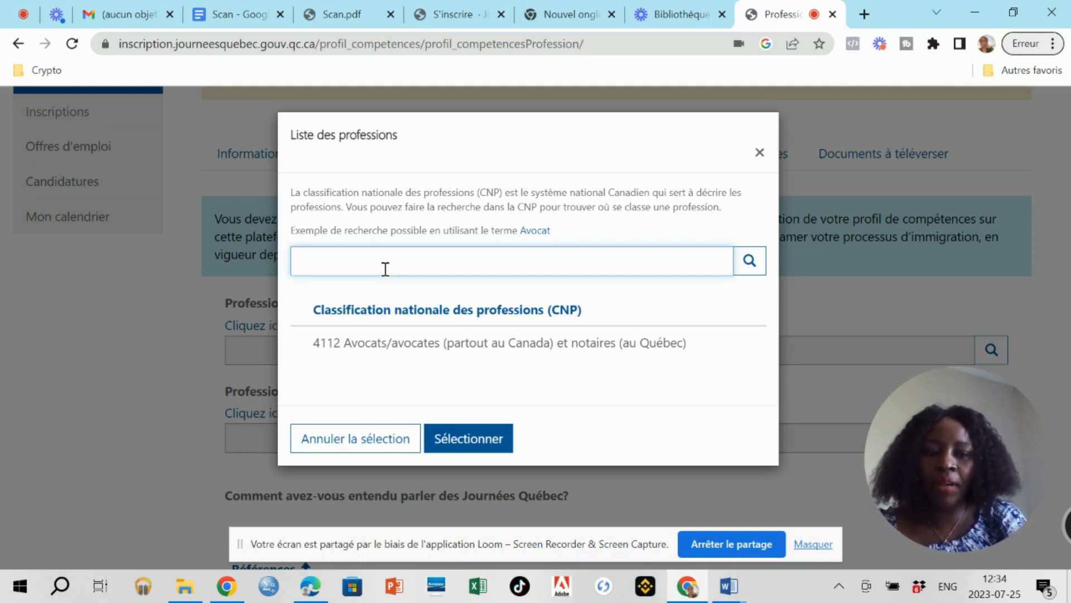
Search the profession list for 'infirmier' and tick 3012 Infirmiers autorisés.
type("inf")
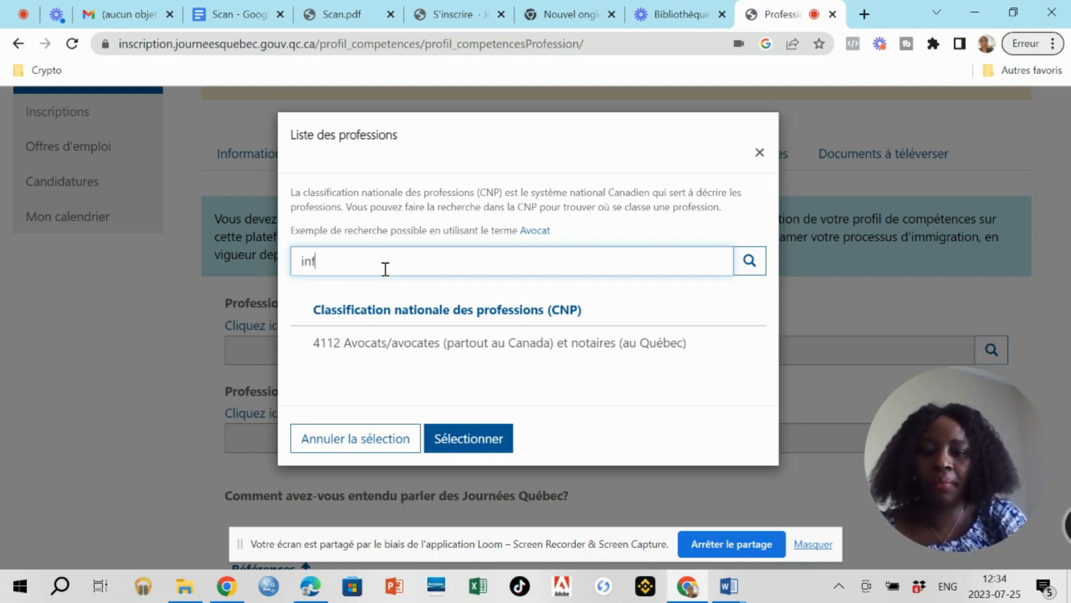
type("irmier")
left_click(746, 266)
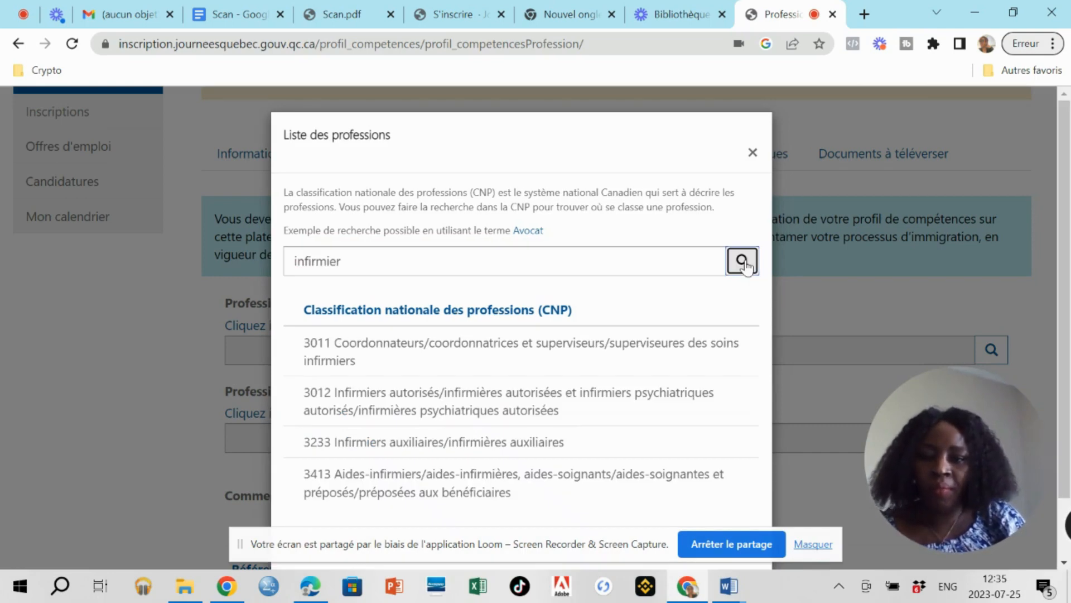
left_click(734, 403)
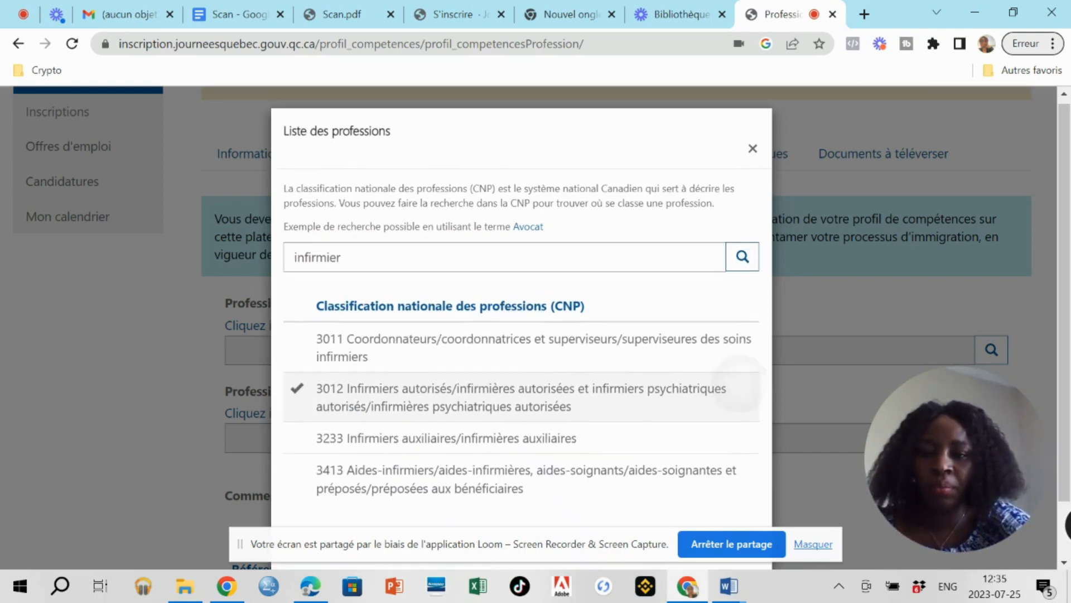
scroll(731, 436, "down", 3)
scroll(734, 419, "up", 3)
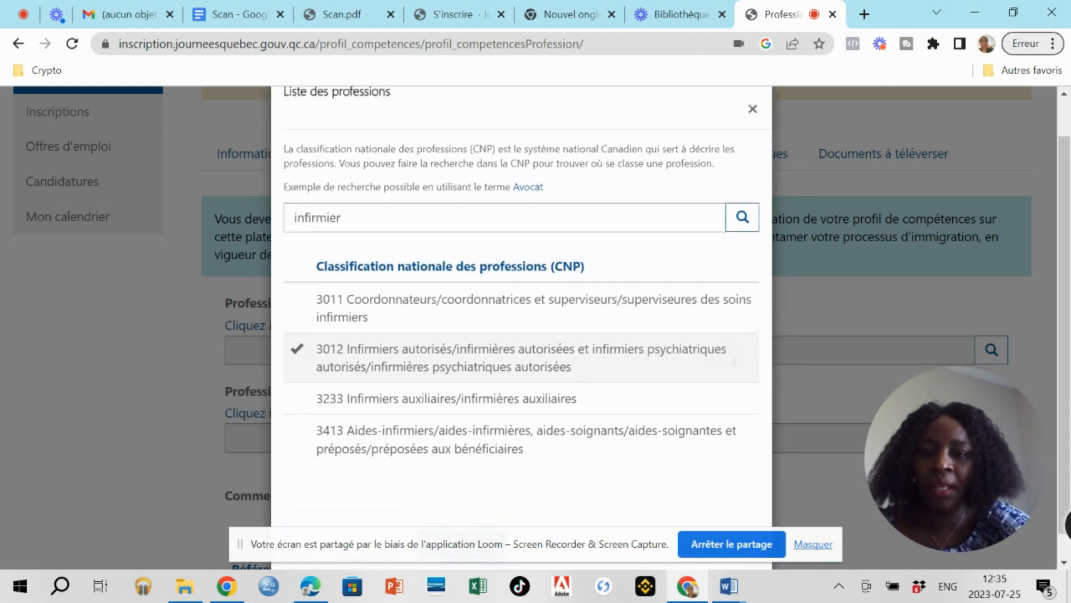
scroll(734, 420, "down", 1)
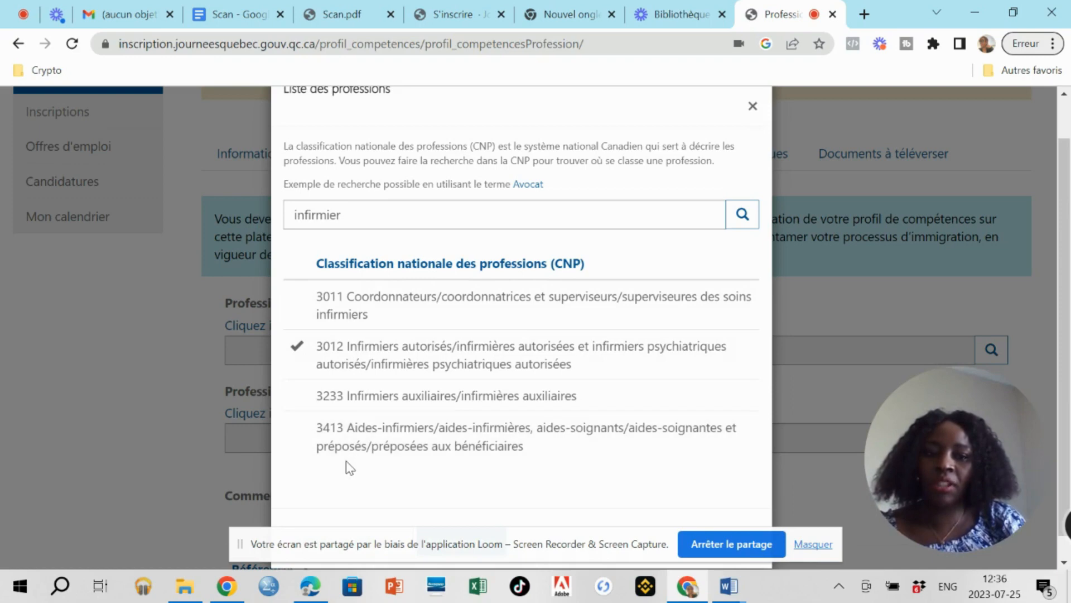
Replace the infirmier search with an 'informatique' profession search.
left_click(347, 215)
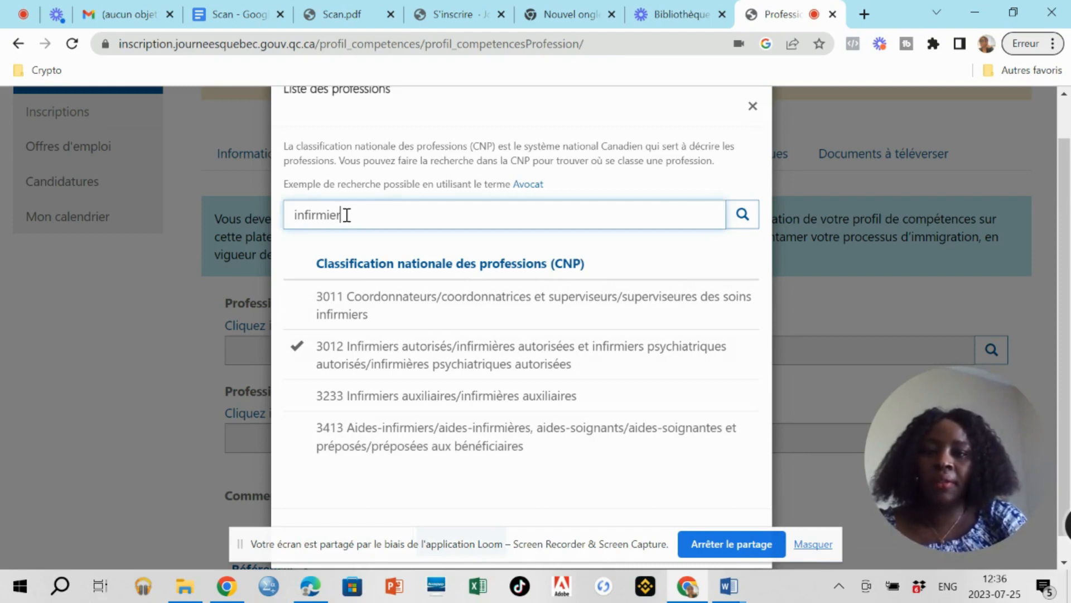
key("BackSpace")
key("BackSpace")
key("BackSpace")
key("BackSpace")
key("BackSpace")
key("BackSpace")
key("BackSpace")
key("BackSpace")
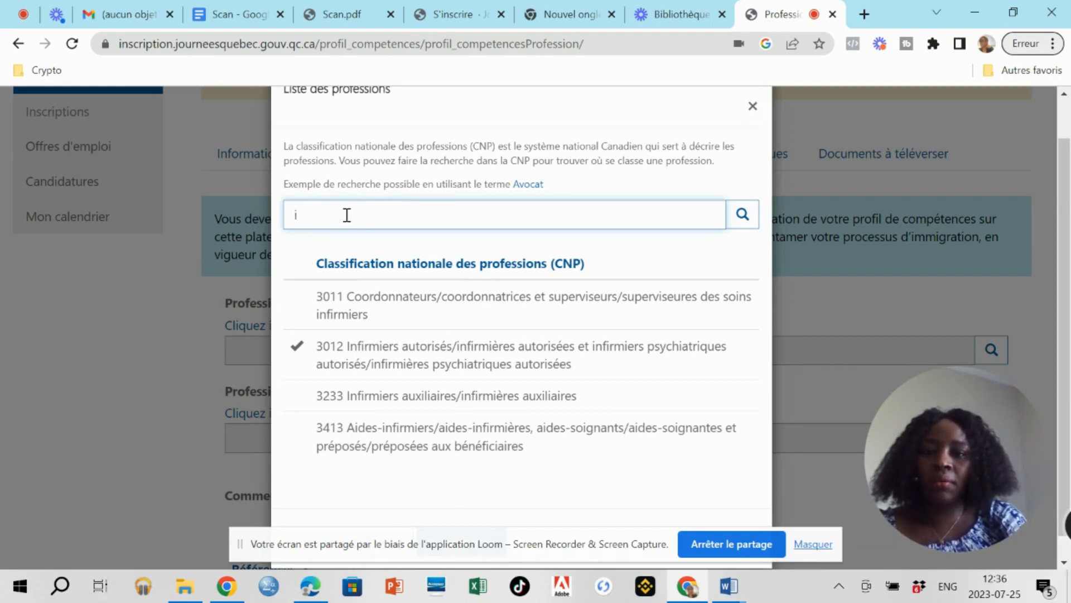
type("nfor")
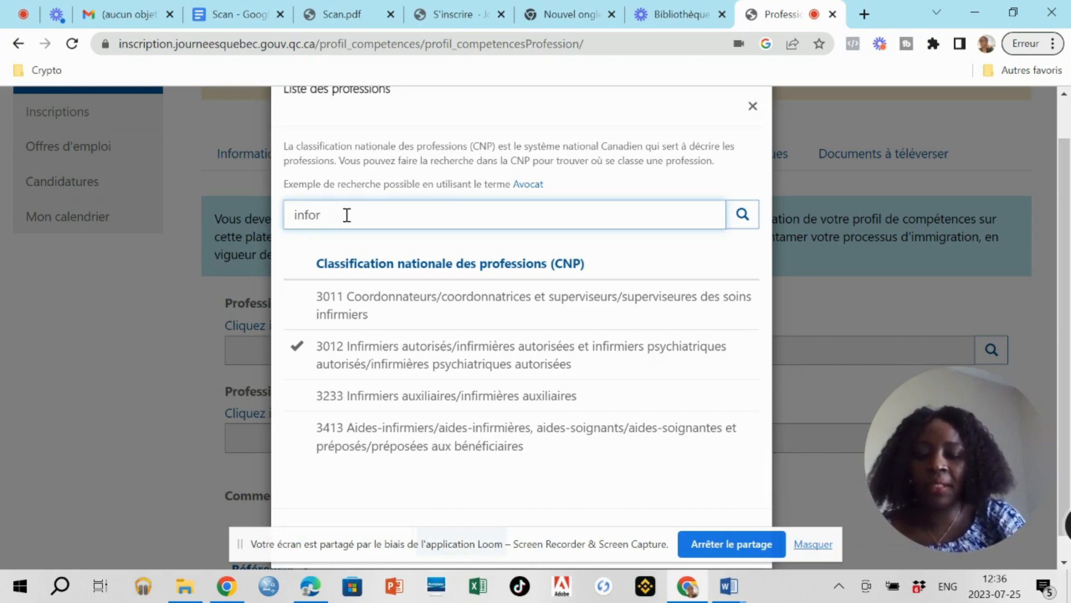
type("matio")
type("ue")
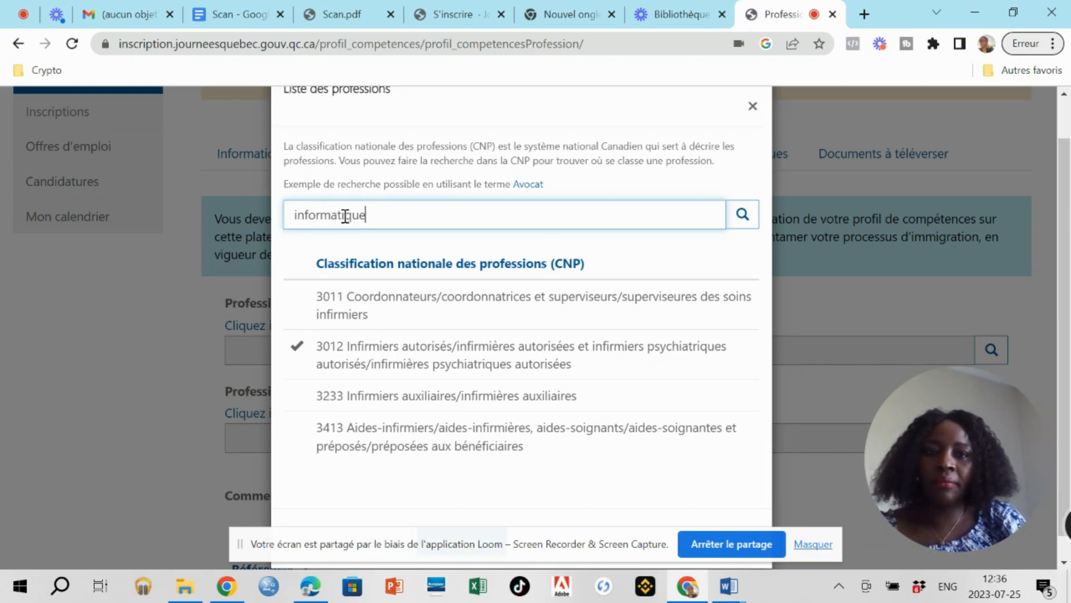
left_click(743, 215)
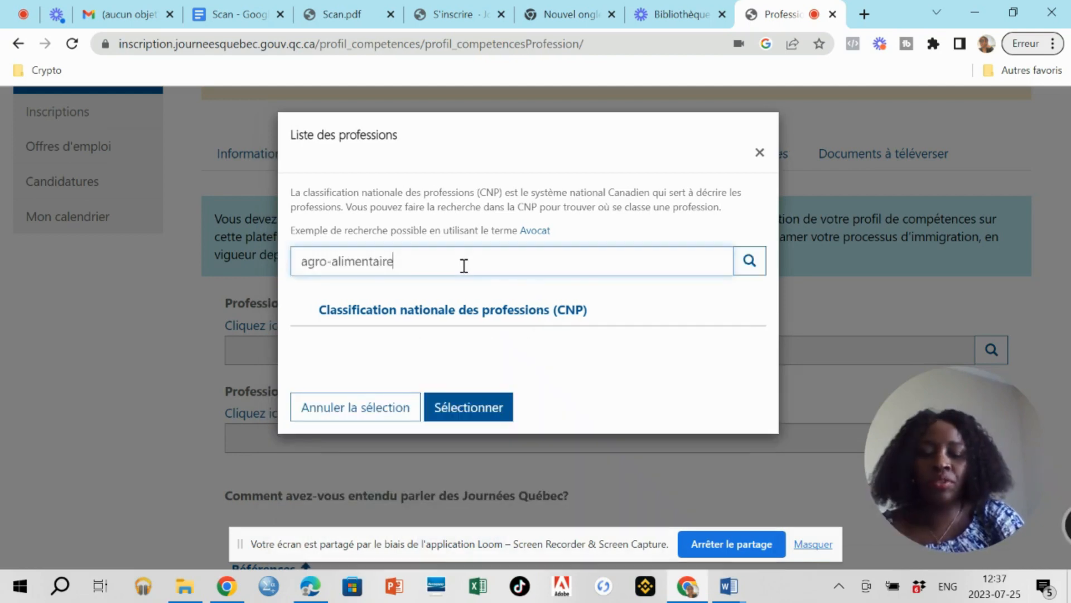
Search for 'fabrication' instead, listing CNP codes 0911 through 9226.
key("BackSpace")
key("BackSpace")
key("BackSpace")
key("BackSpace")
key("BackSpace")
key("BackSpace")
key("BackSpace")
key("BackSpace")
key("BackSpace")
key("BackSpace")
key("BackSpace")
key("BackSpace")
key("BackSpace")
key("BackSpace")
key("BackSpace")
key("BackSpace")
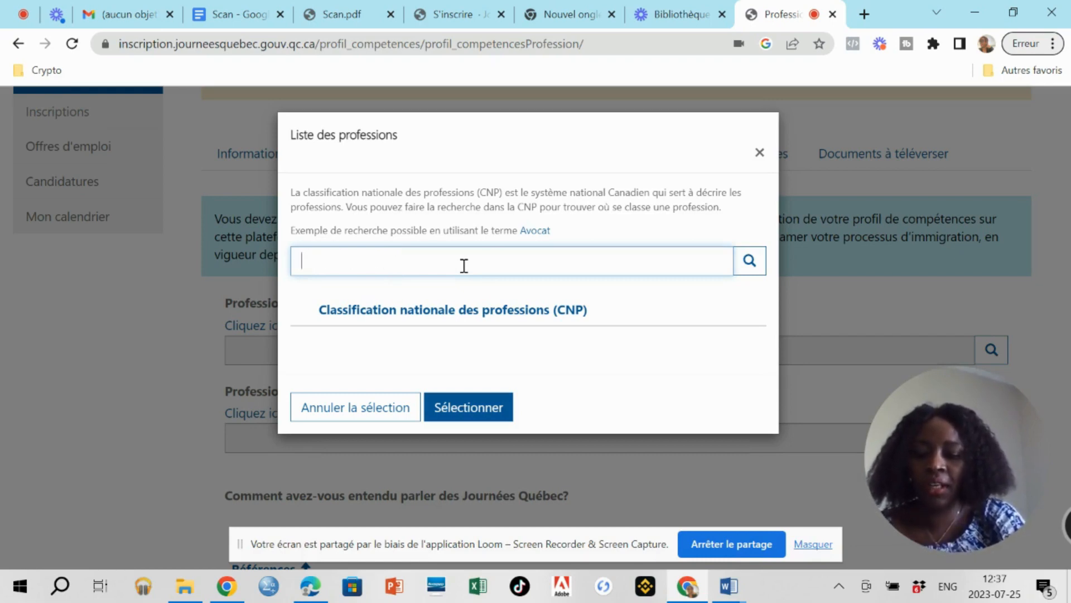
type("fabrication")
left_click(750, 266)
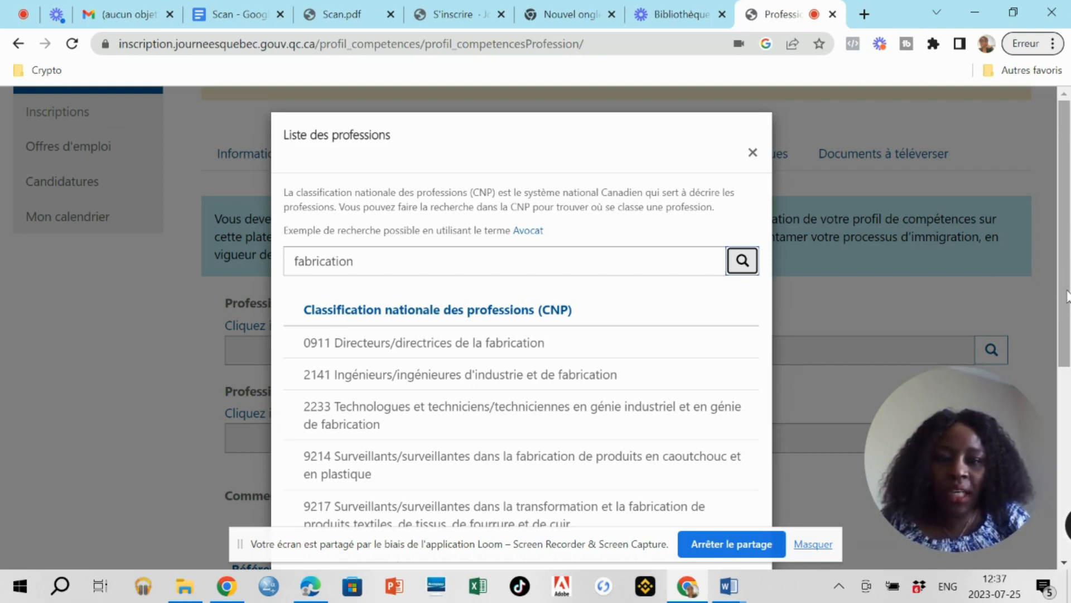
scroll(1067, 302, "down", 1)
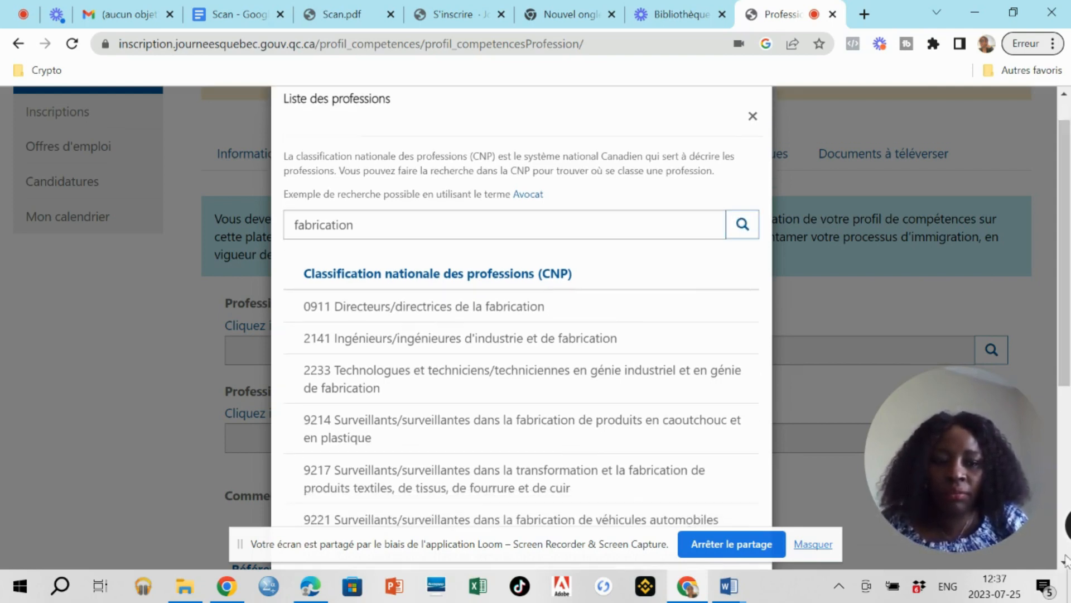
scroll(370, 433, "down", 5)
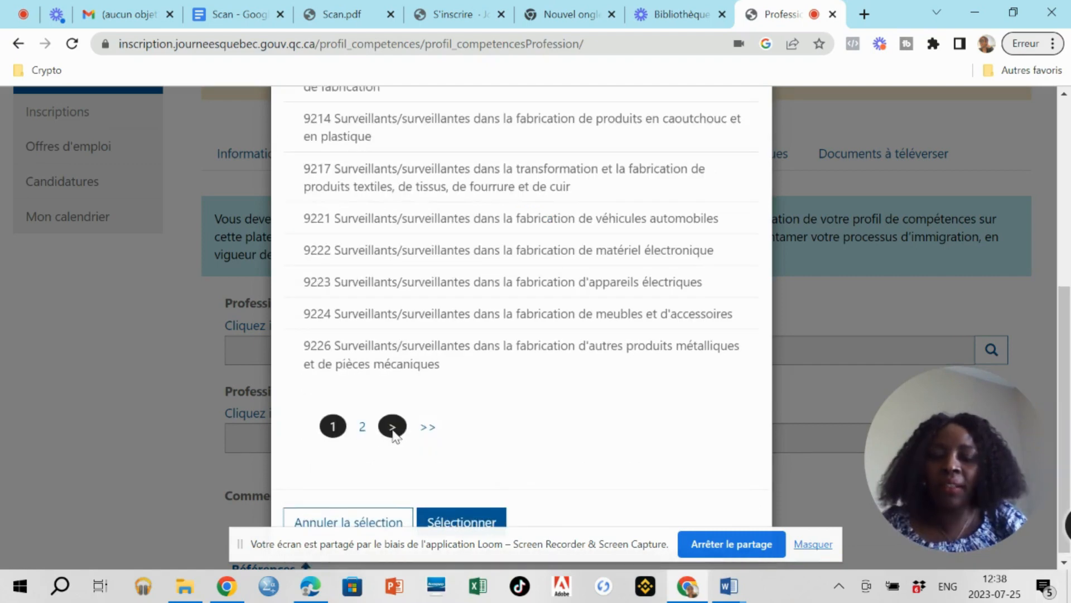
Show page 2 of the fabrication results, CNP codes 9227 through 9612.
left_click(393, 433)
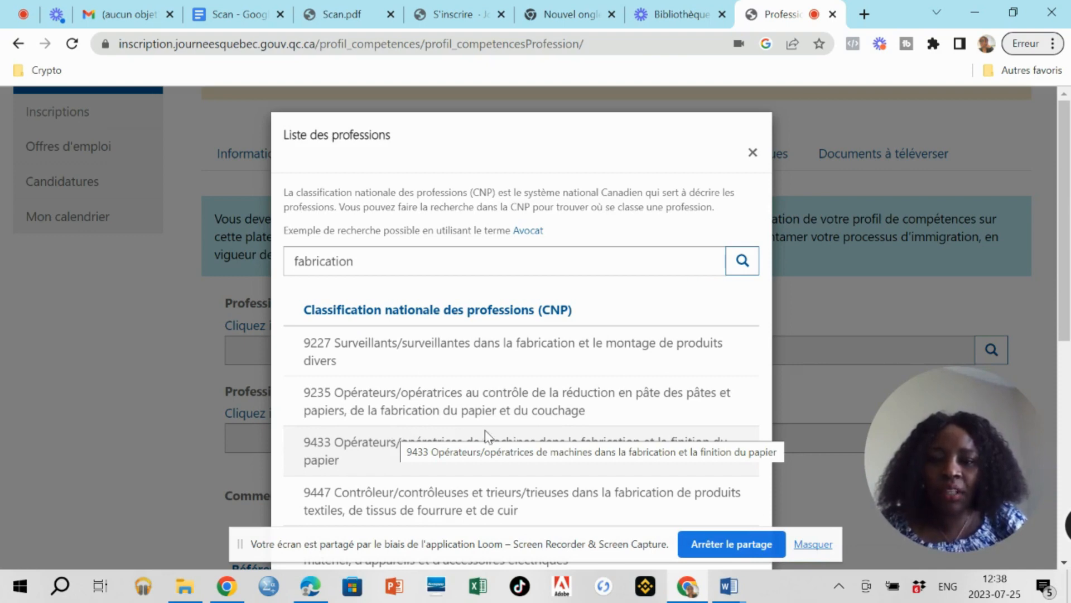
left_click(1062, 557)
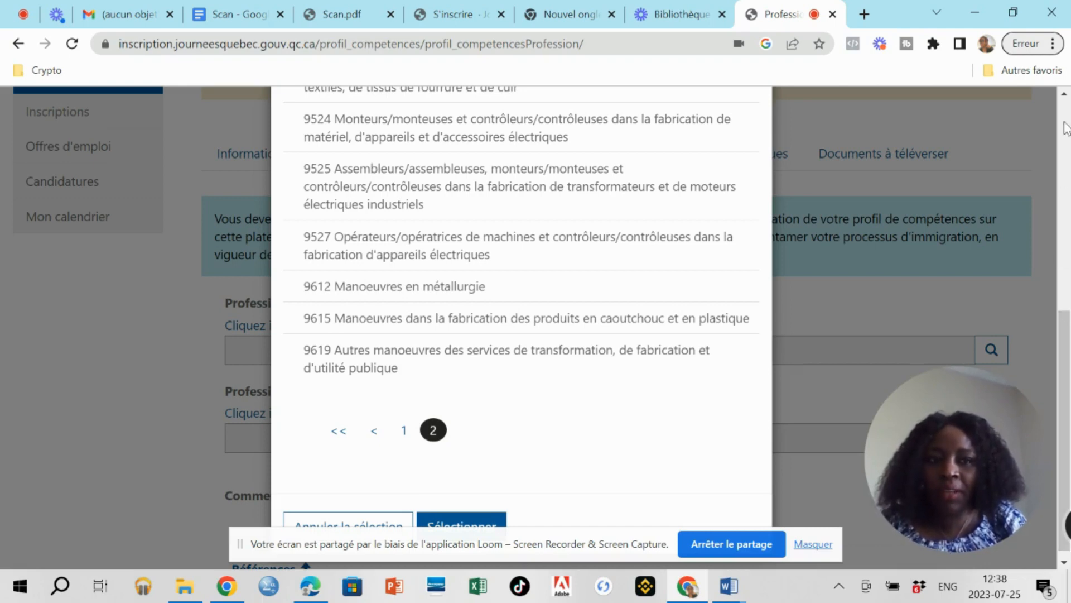
left_click(1064, 95)
left_click(1063, 94)
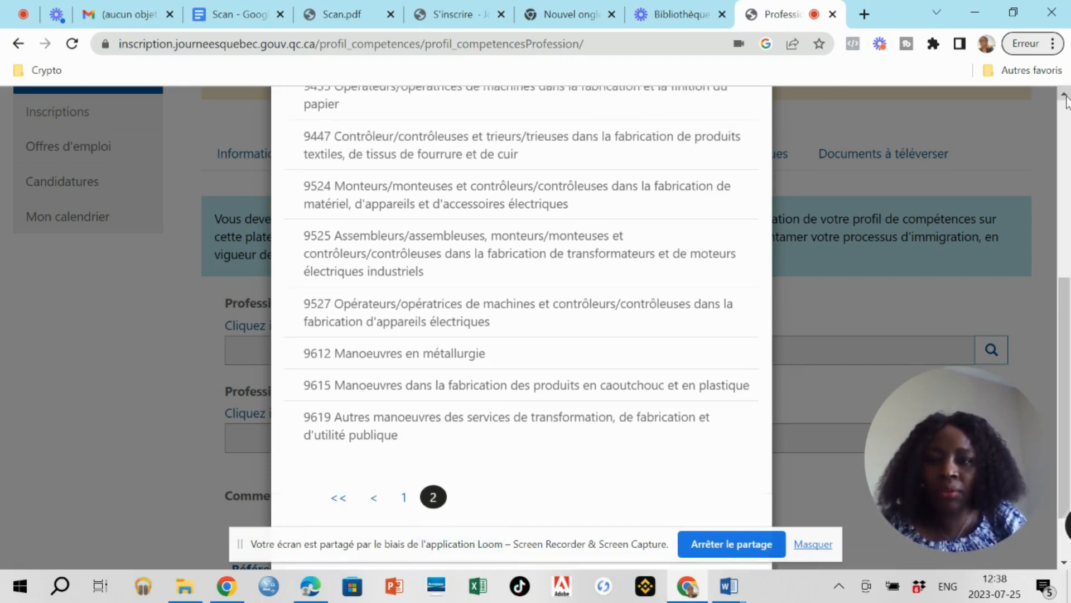
left_click(1064, 95)
left_click(1064, 94)
left_click(1064, 94)
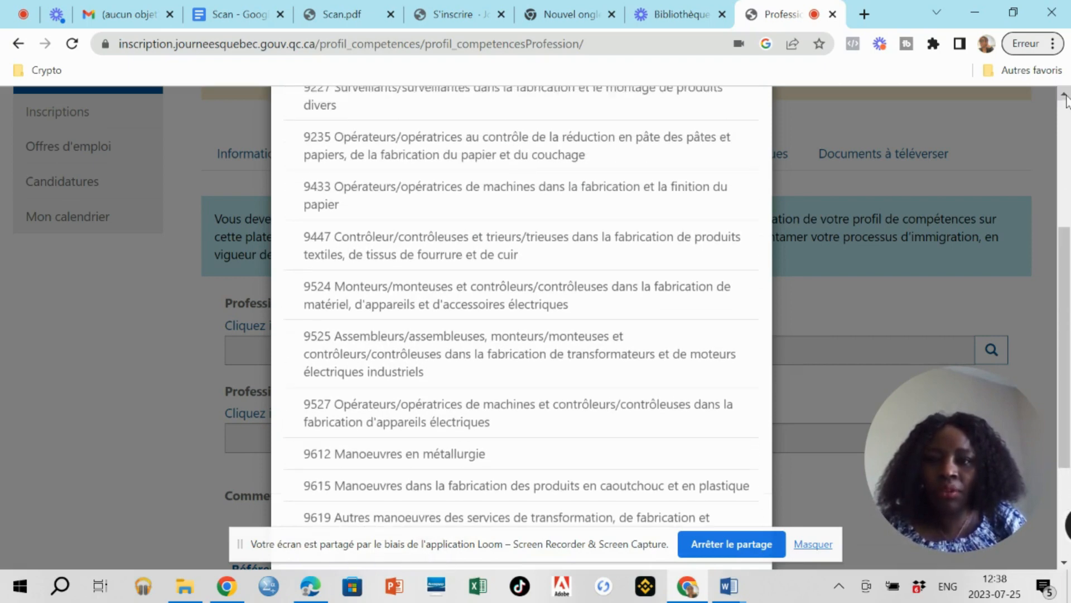
left_click(1064, 95)
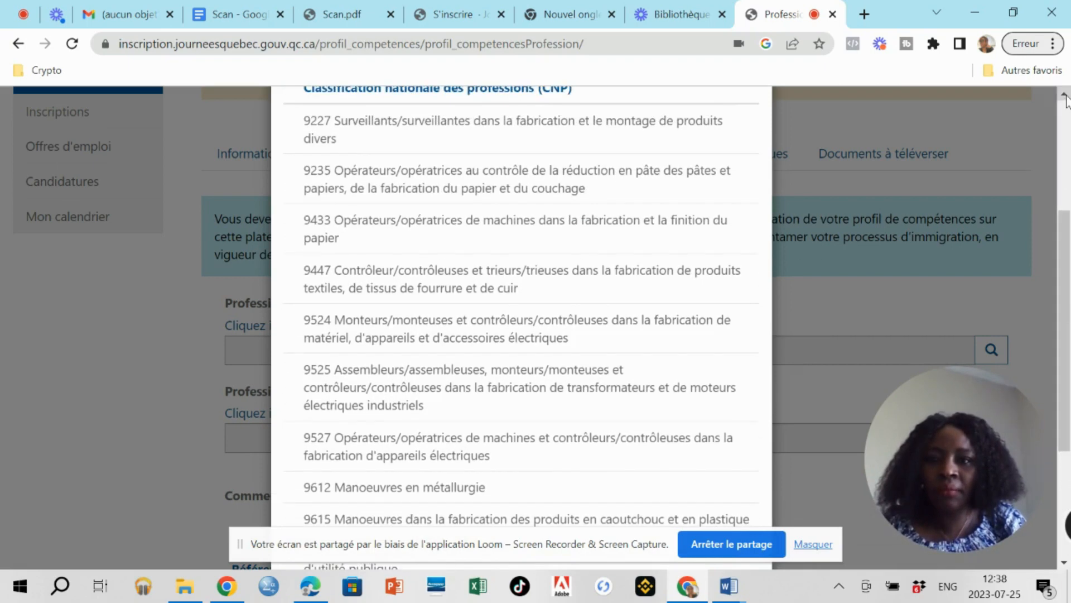
left_click(1064, 94)
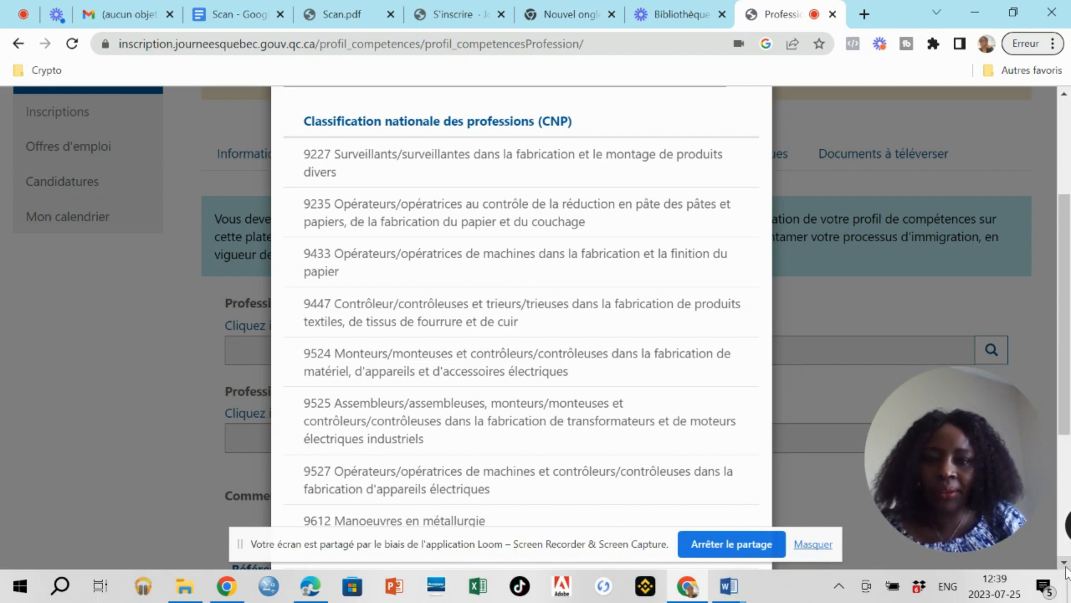
scroll(629, 290, "up", 3)
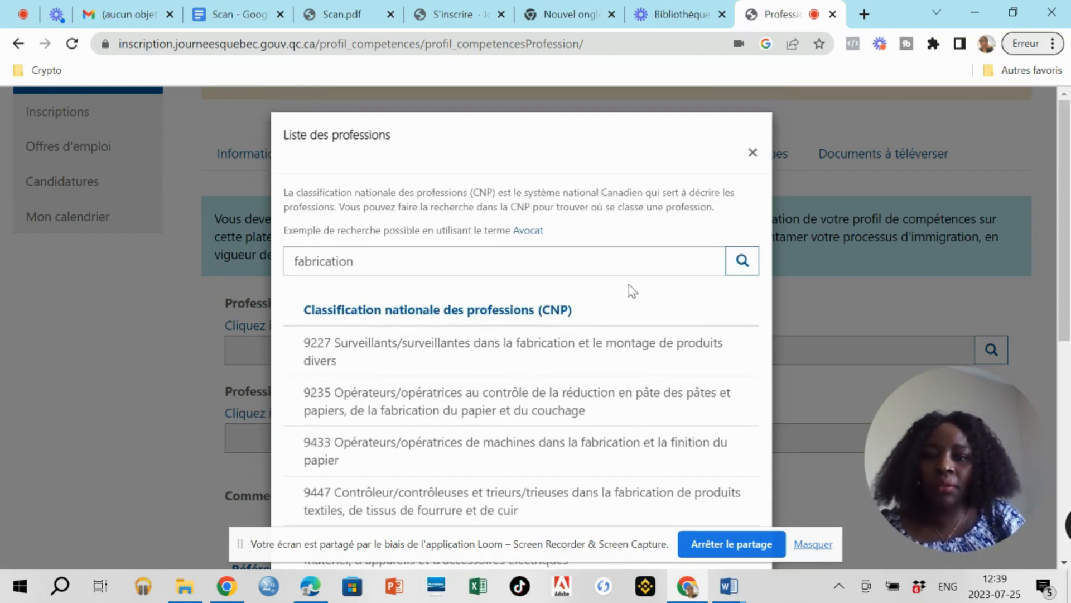
Search for 'usinage' and tick 9417 Opérateurs/opératrices de machines d'usinage.
left_click(387, 263)
key("BackSpace")
key("BackSpace")
key("BackSpace")
key("BackSpace")
key("BackSpace")
key("BackSpace")
key("BackSpace")
key("BackSpace")
key("BackSpace")
key("BackSpace")
key("BackSpace")
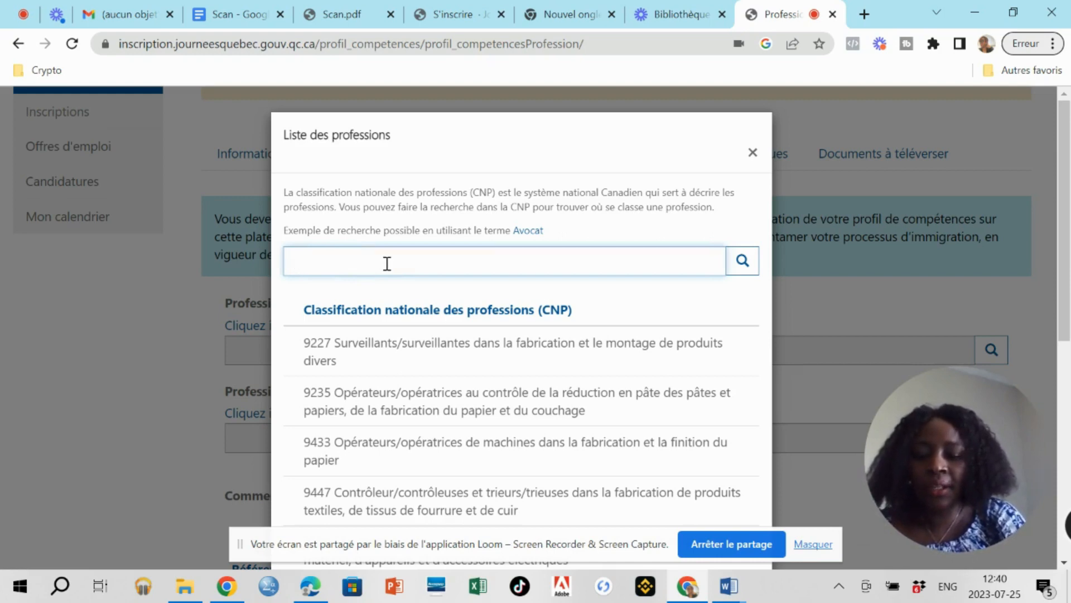
type("usin")
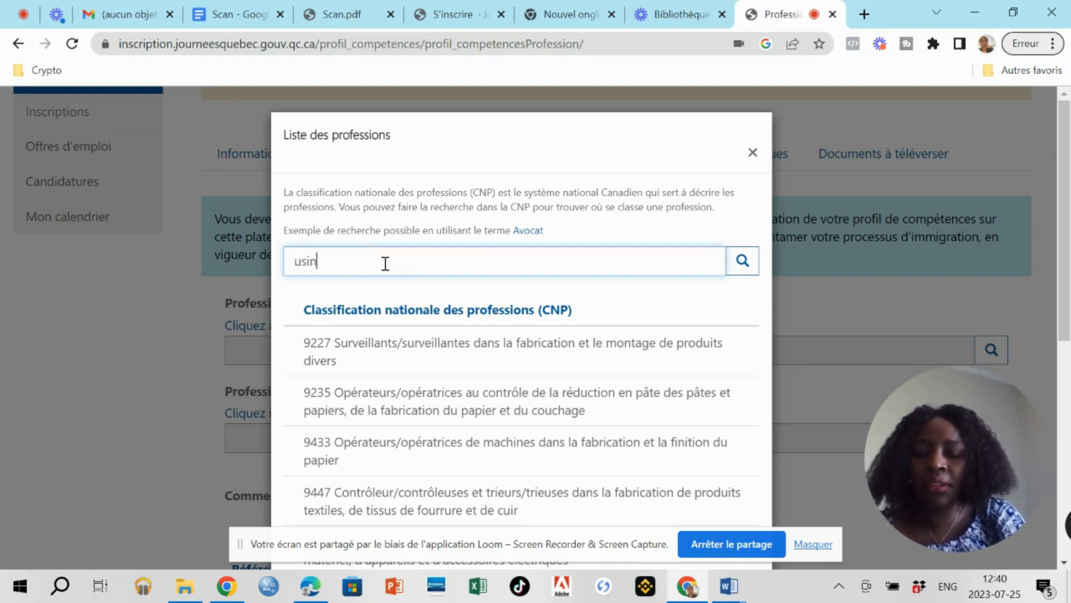
type("age")
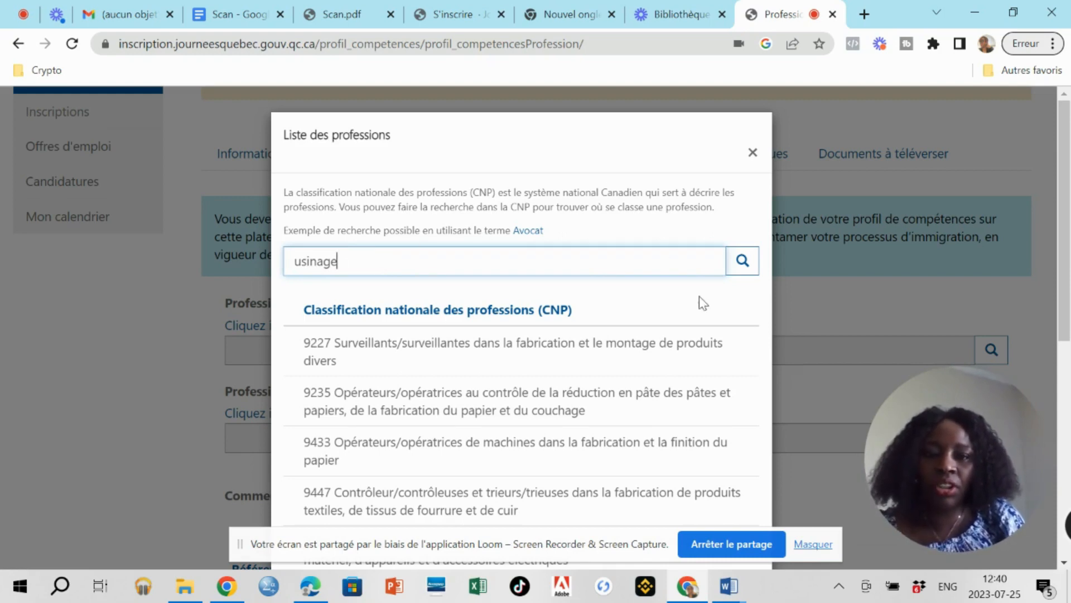
left_click(741, 263)
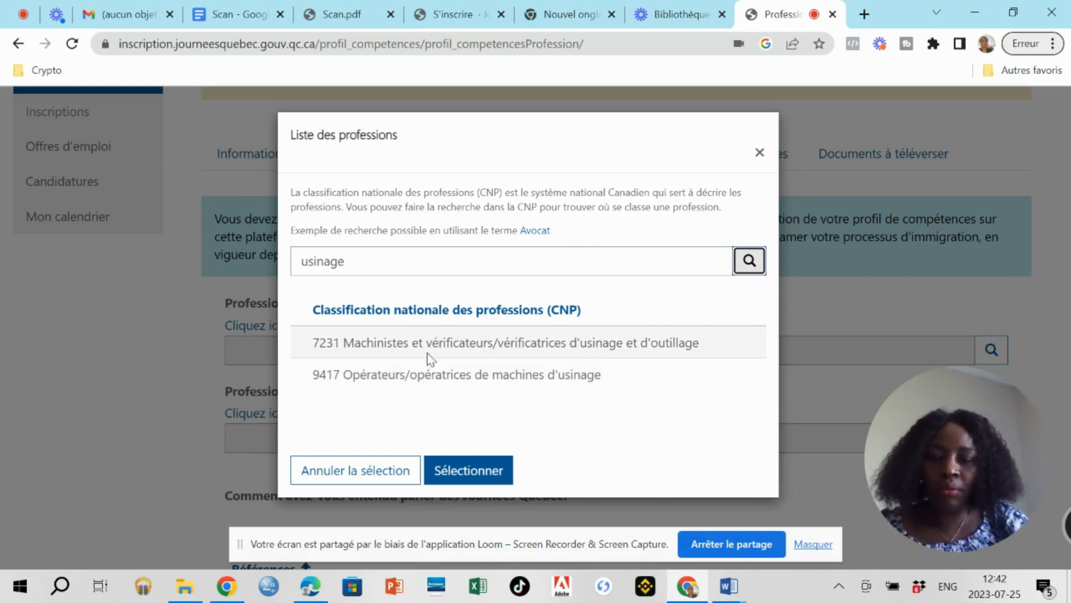
left_click(394, 374)
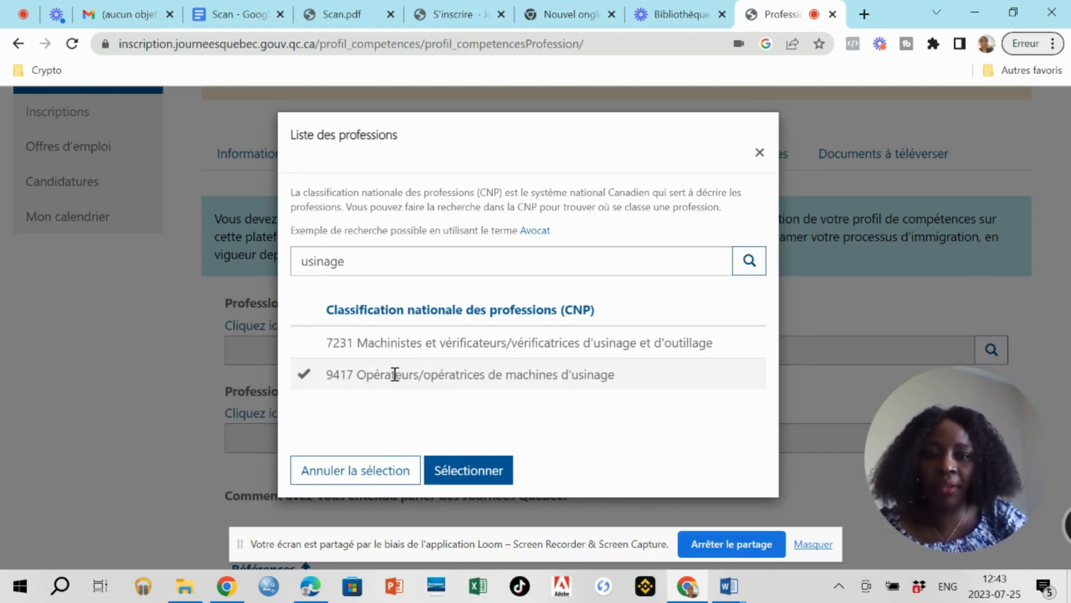
left_click(455, 474)
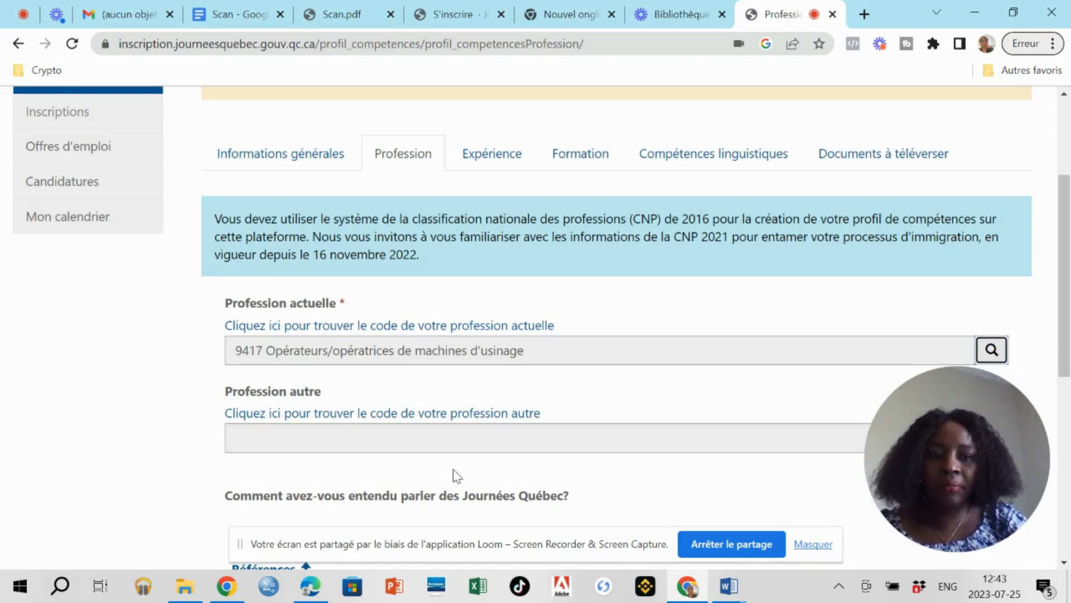
scroll(453, 475, "down", 2)
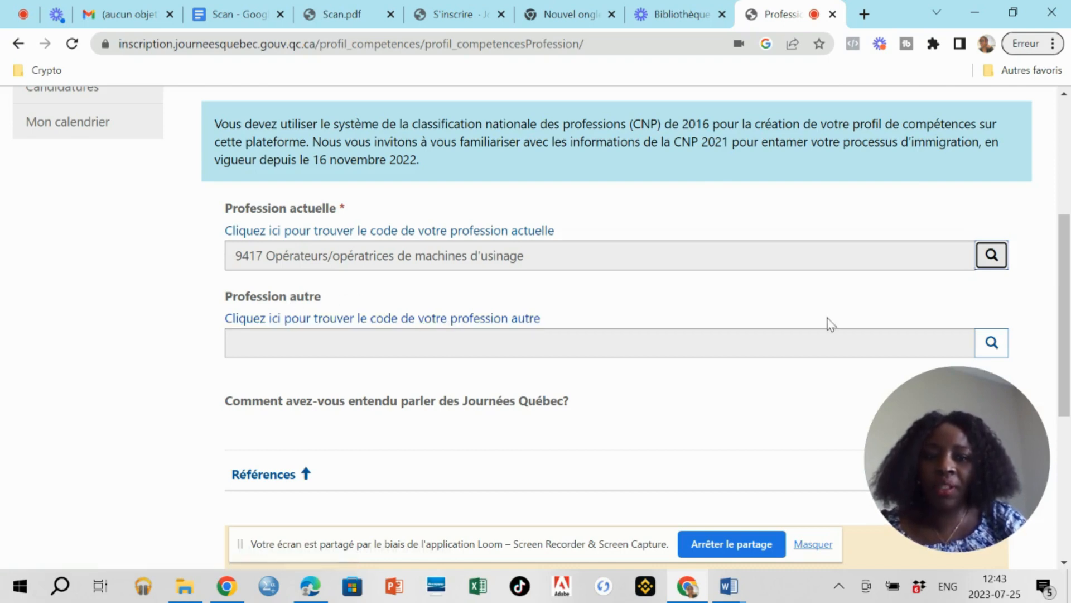
left_click(992, 343)
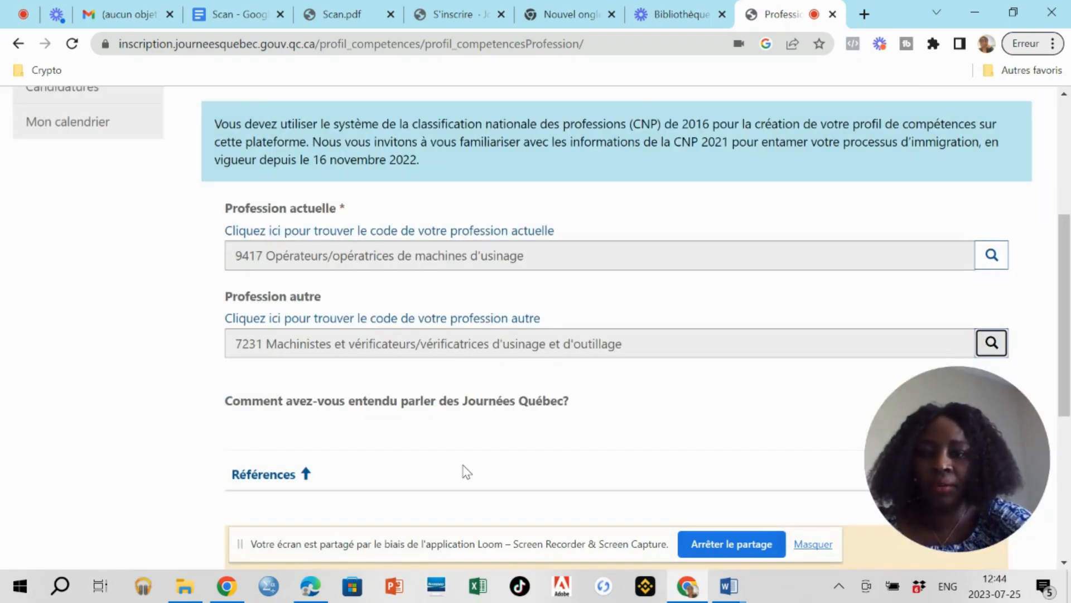
scroll(461, 471, "down", 2)
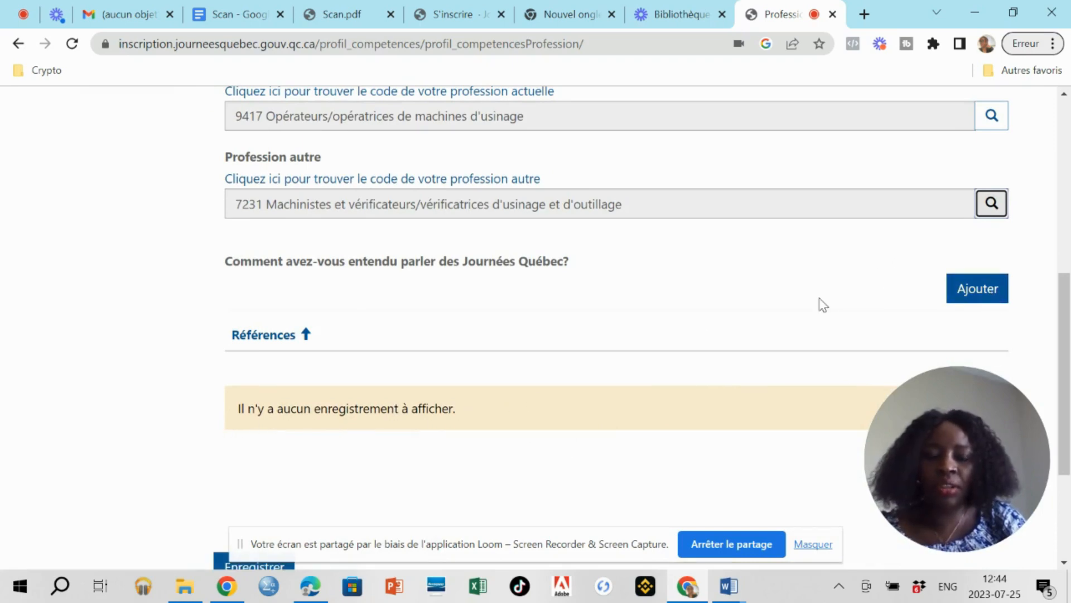
Add a referral source, first picking Avocat ou consultant in the Références list.
left_click(991, 286)
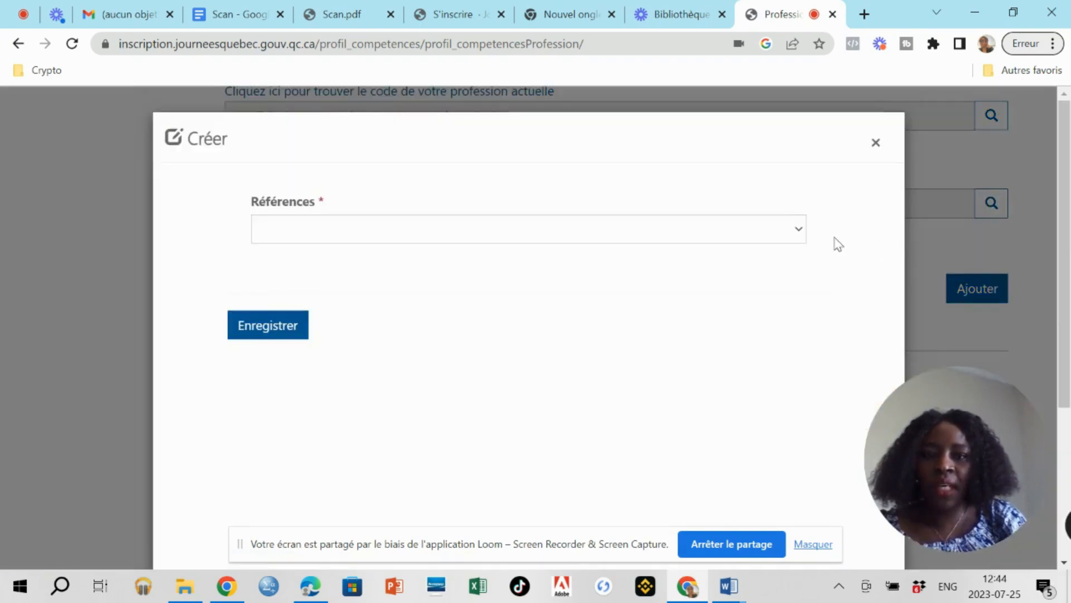
left_click(801, 231)
left_click(801, 231)
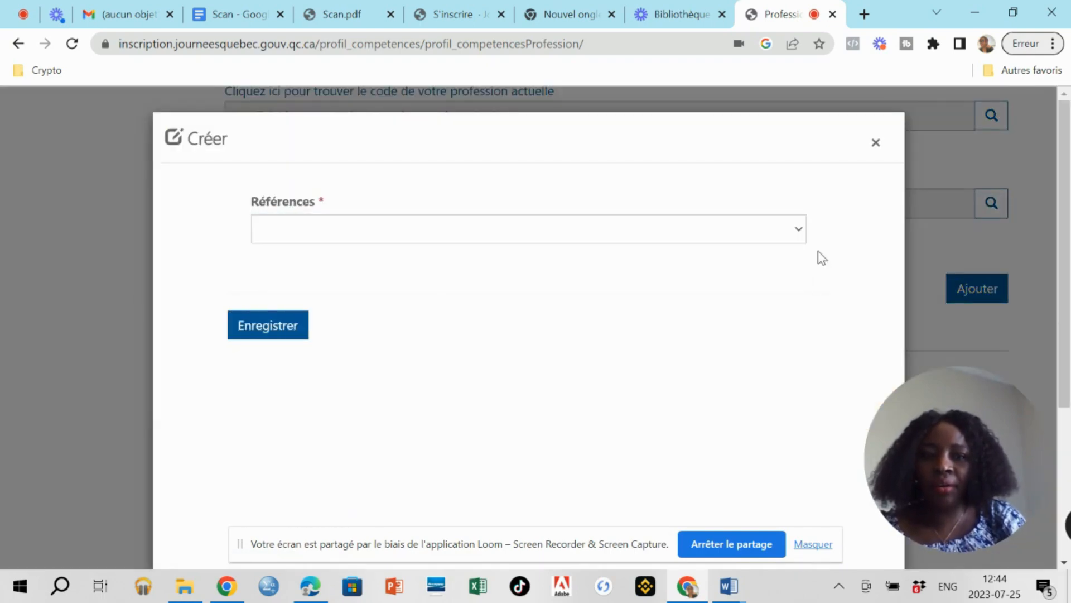
left_click(801, 232)
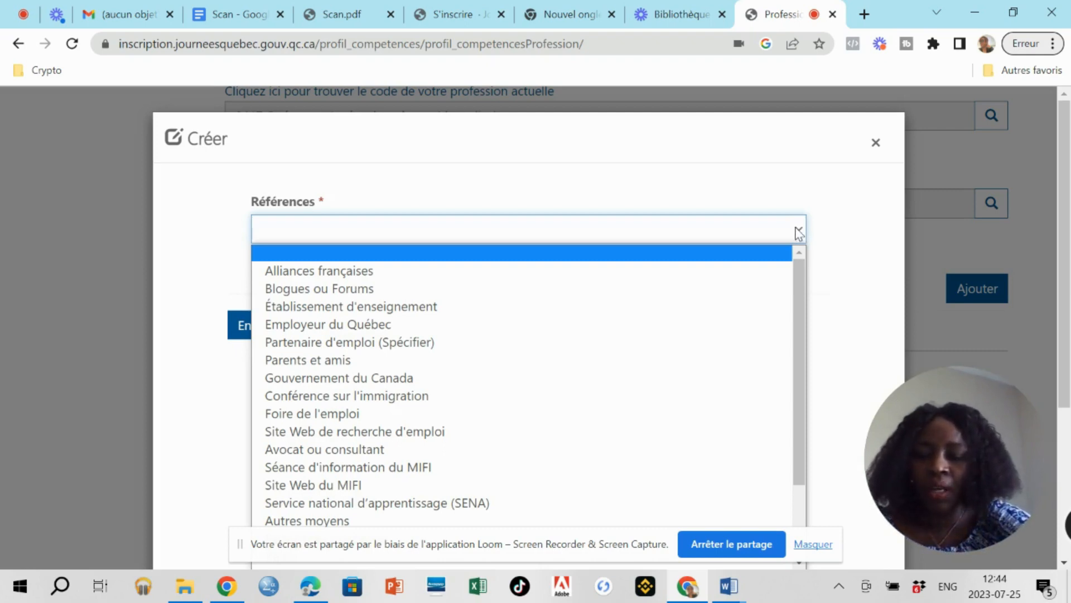
scroll(630, 354, "down", 2)
left_click(636, 348)
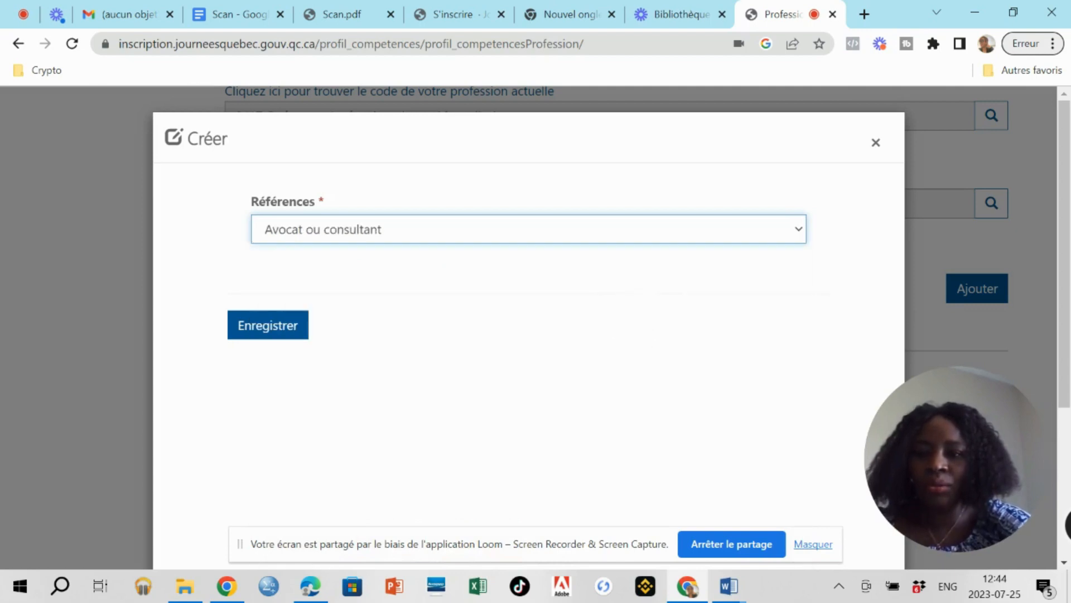
left_click(799, 230)
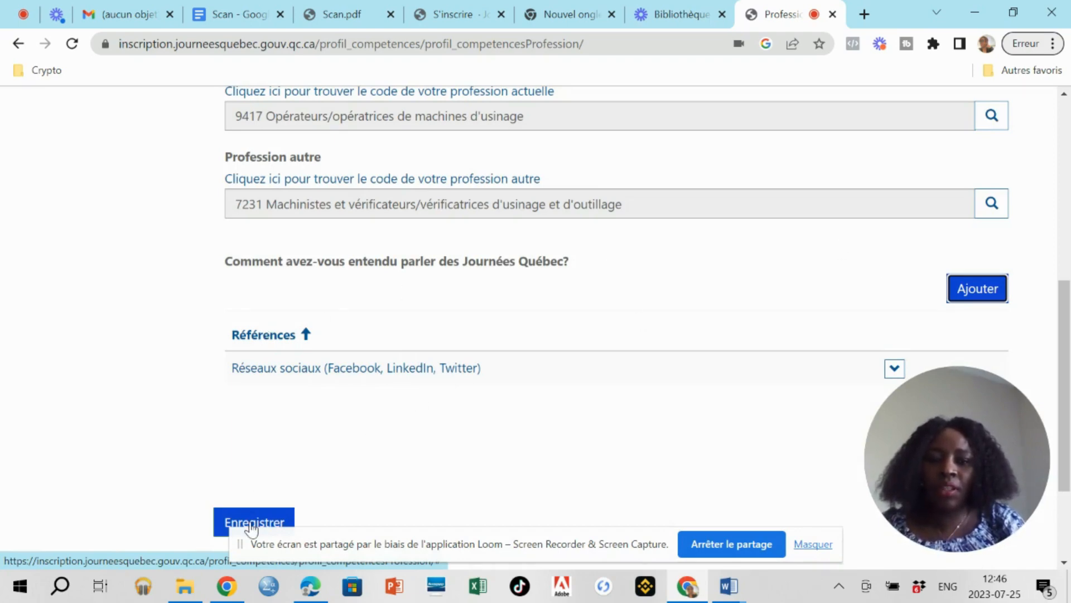
Save the profession details and enter 11 as the number of years of experience.
left_click(252, 524)
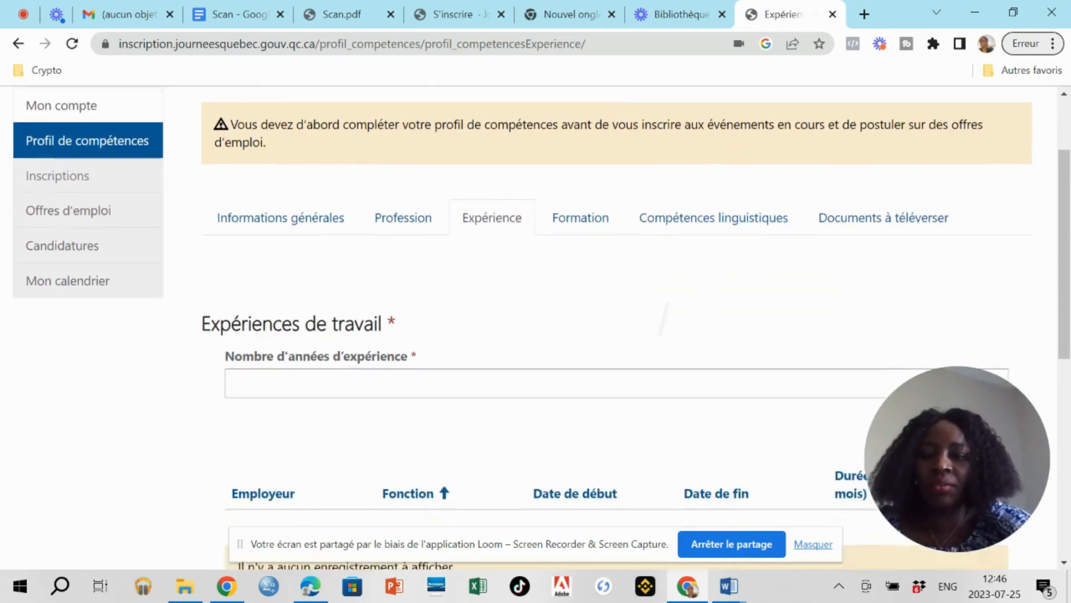
scroll(616, 329, "down", 1)
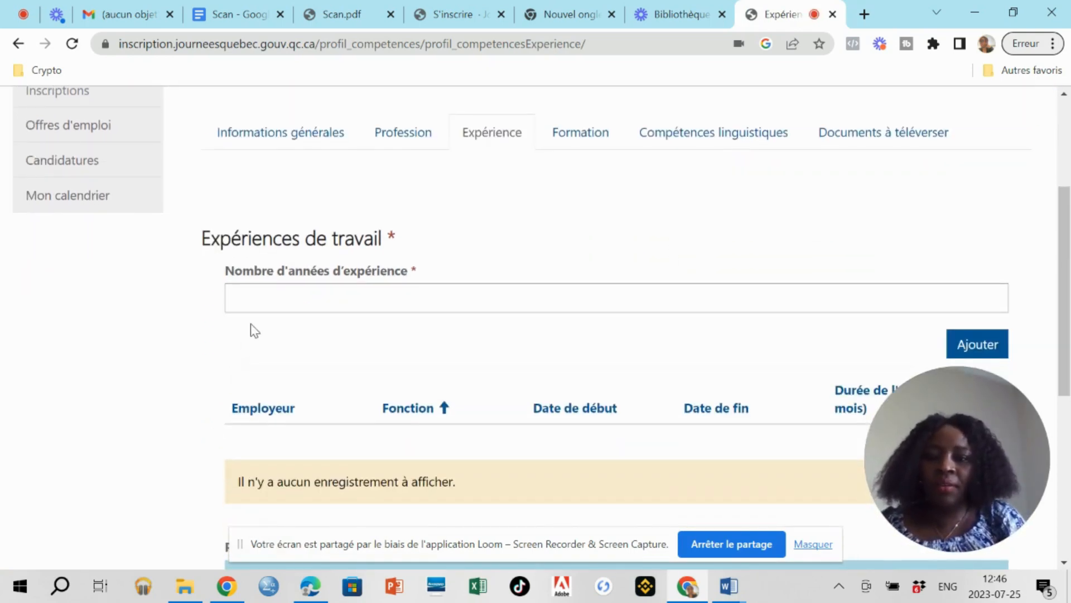
left_click(265, 293)
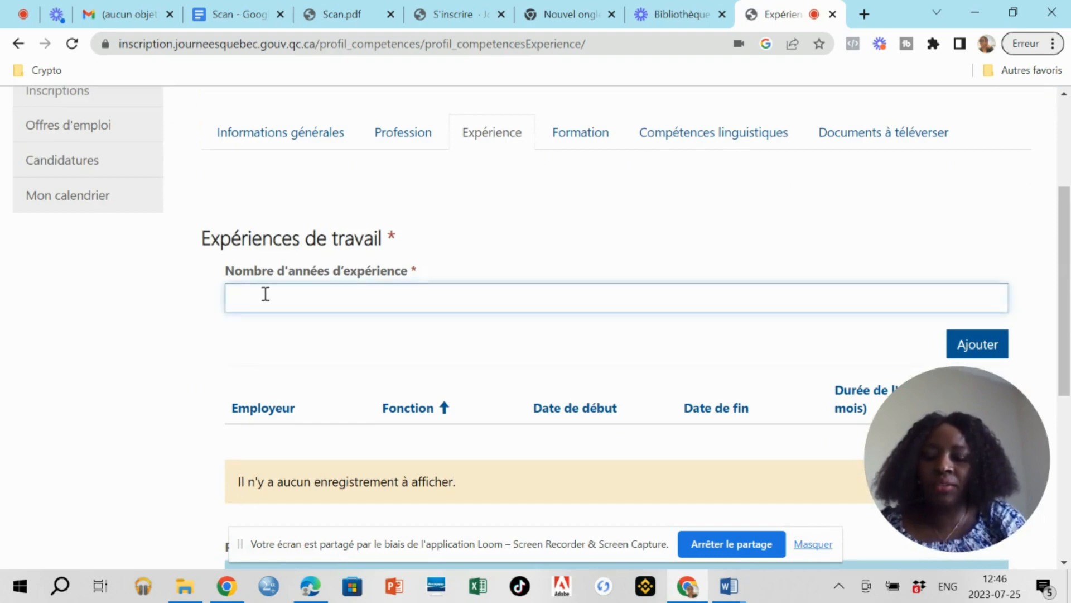
type("11")
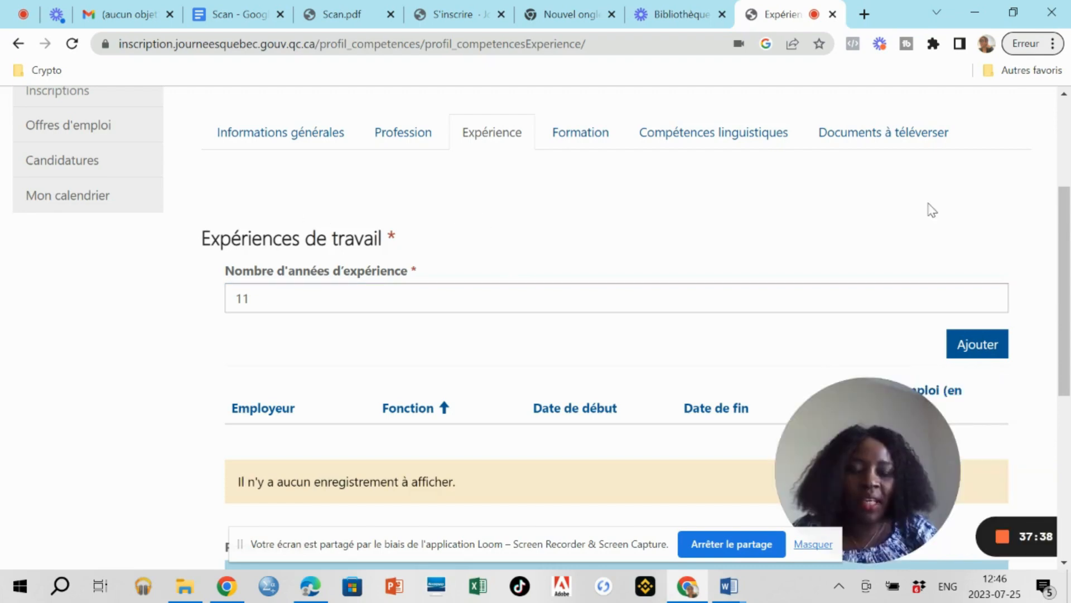
right_click(989, 167)
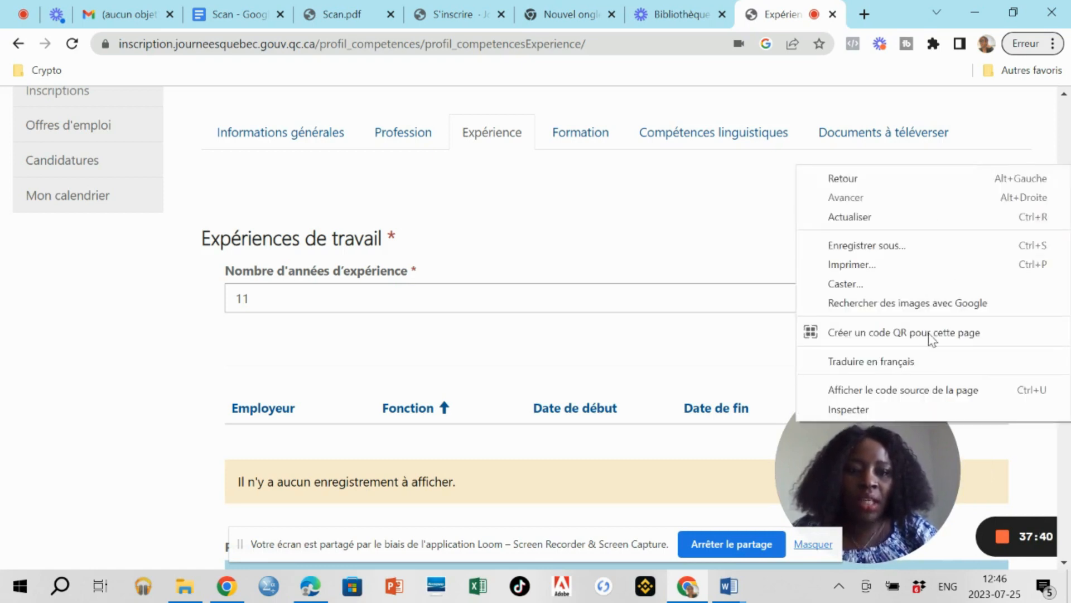
left_click(745, 346)
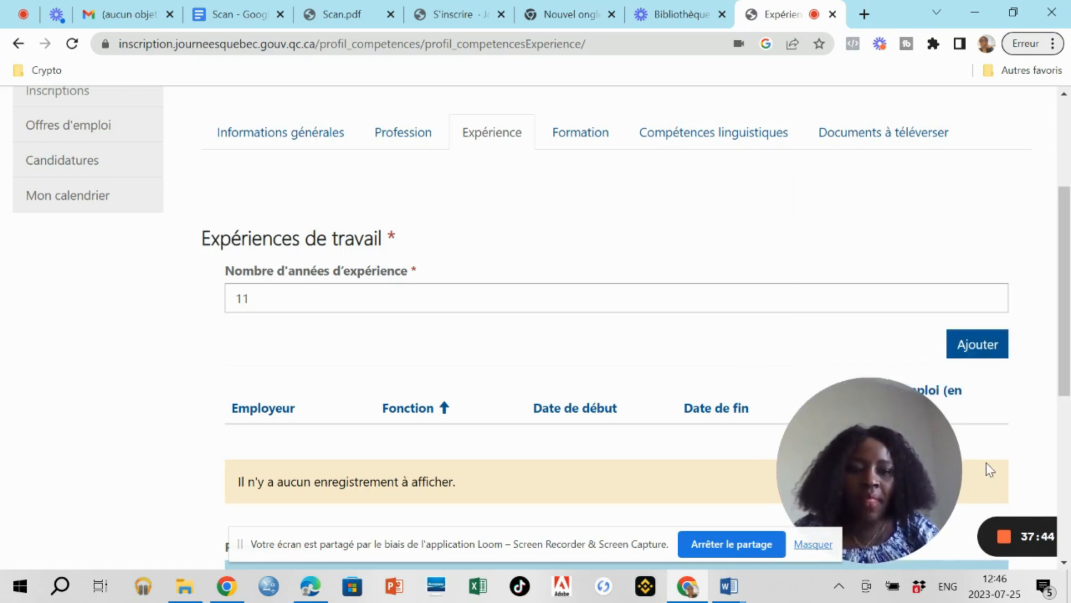
left_click_drag(864, 404, 951, 404)
scroll(1068, 521, "down", 5)
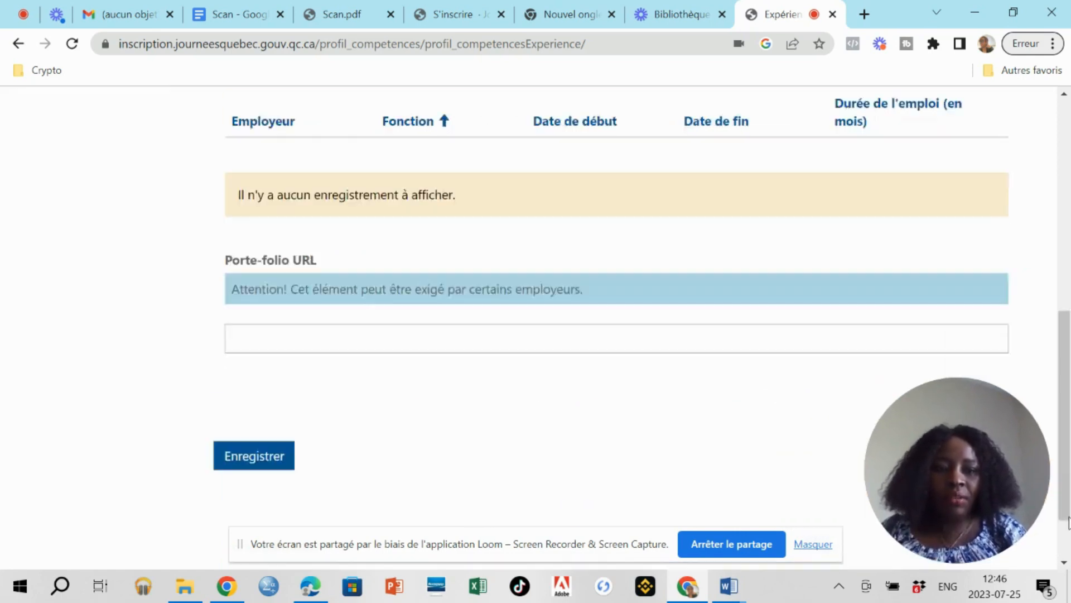
scroll(1069, 522, "down", 2)
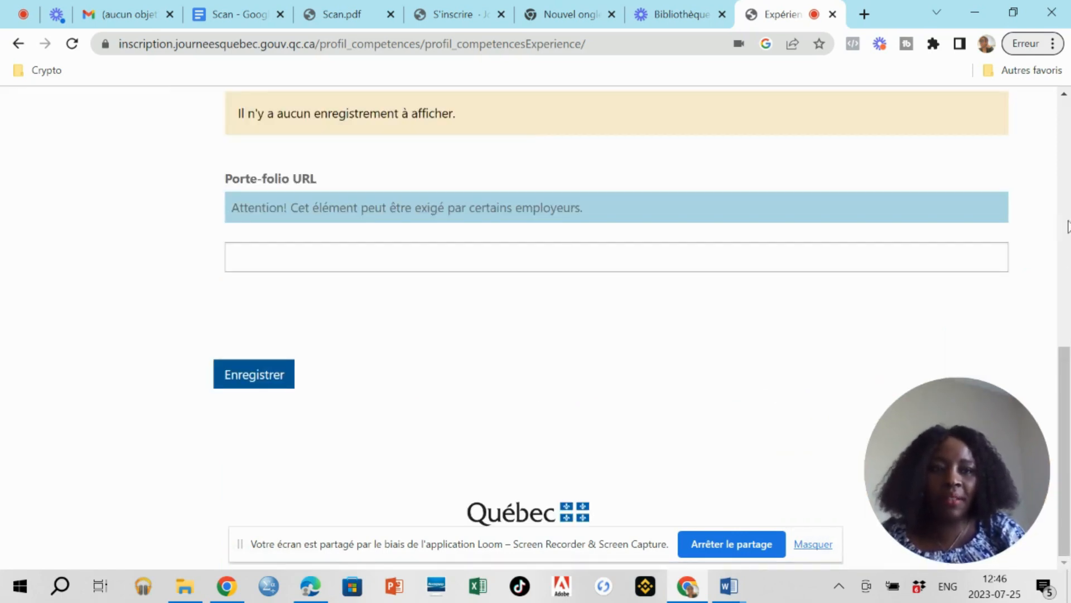
scroll(1063, 101, "up", 2)
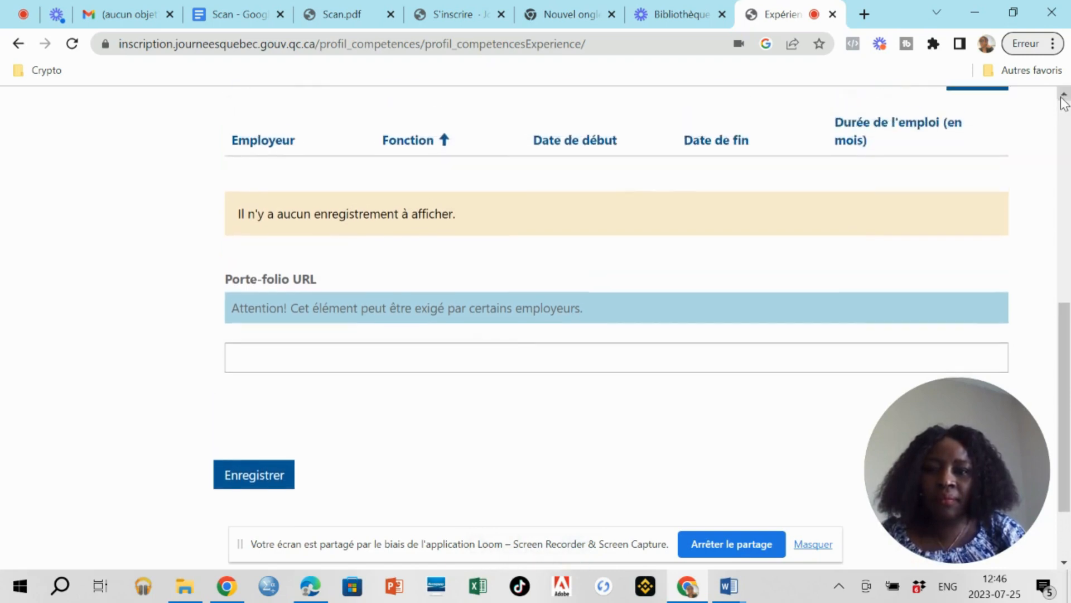
scroll(1062, 101, "up", 4)
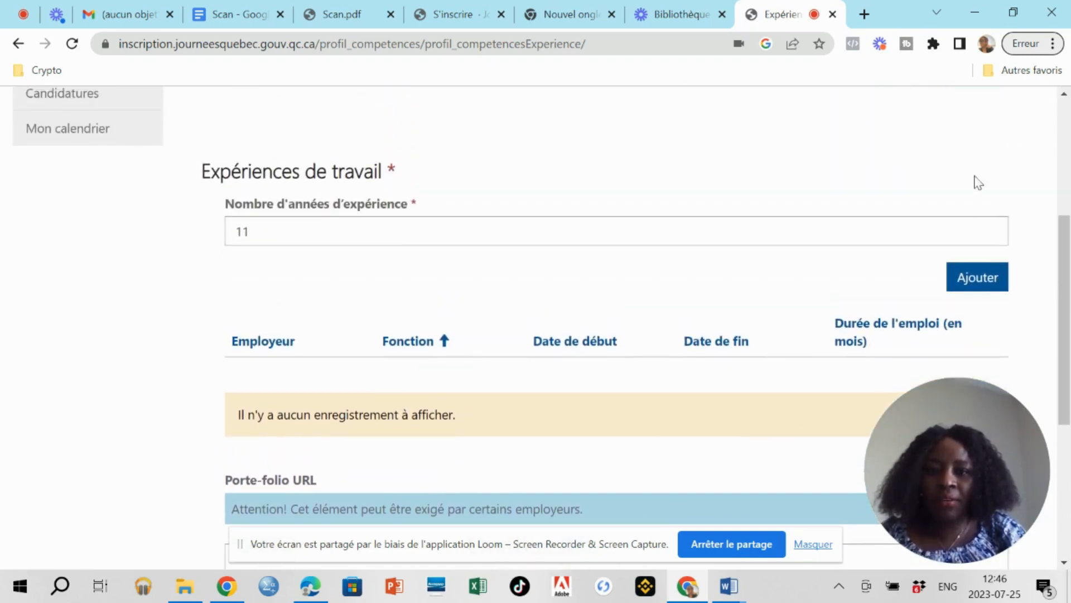
Add a new experience with employer Brasseries and role Chef d'equipe Usine.
left_click(978, 275)
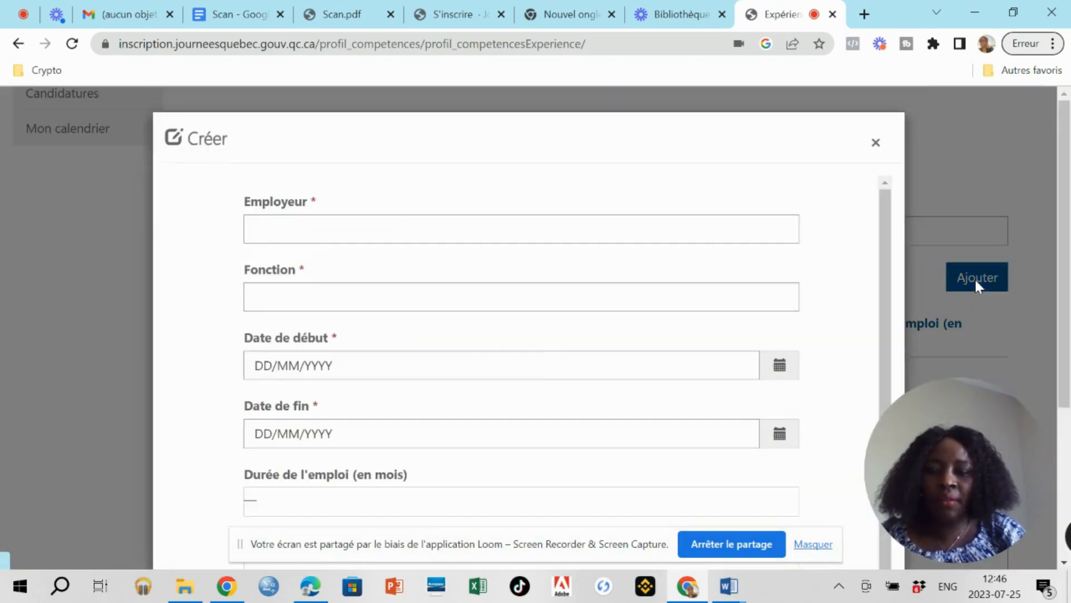
left_click(747, 224)
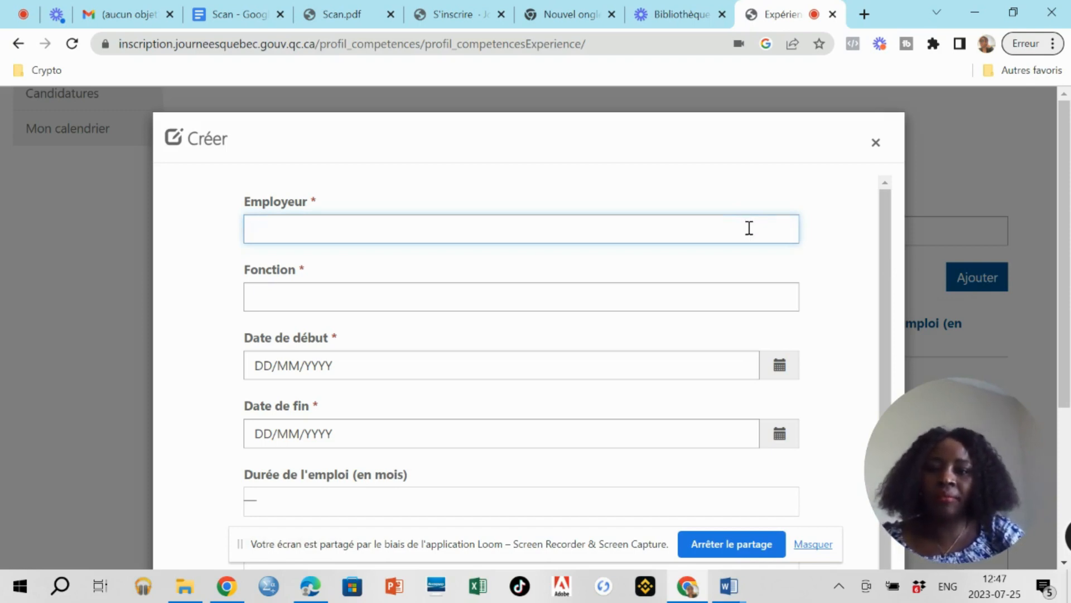
type("Brasseries")
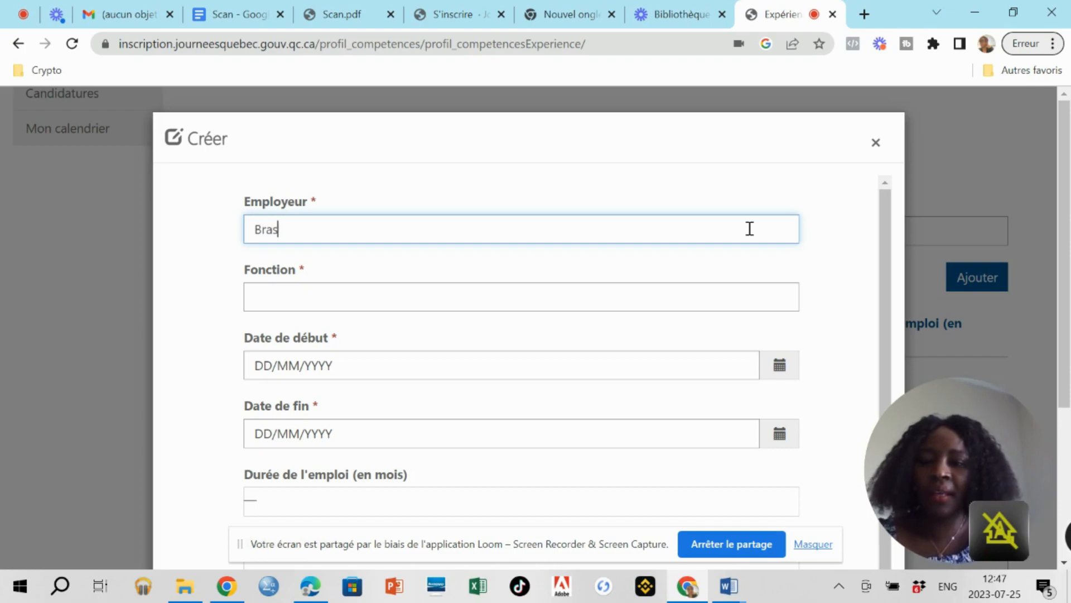
left_click(536, 299)
type("Chef d'equipe")
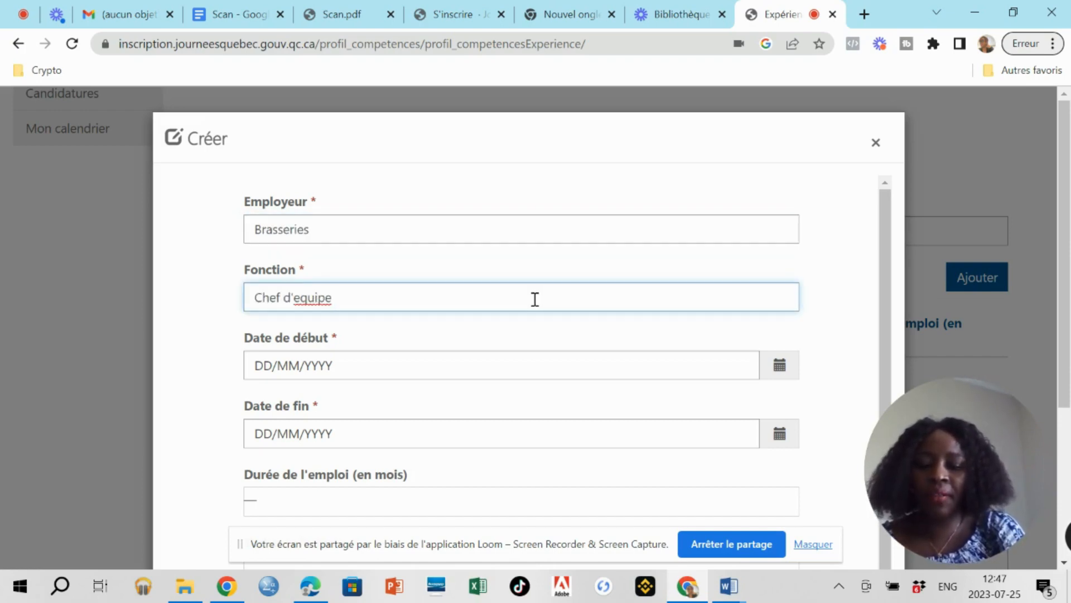
type(" Usine")
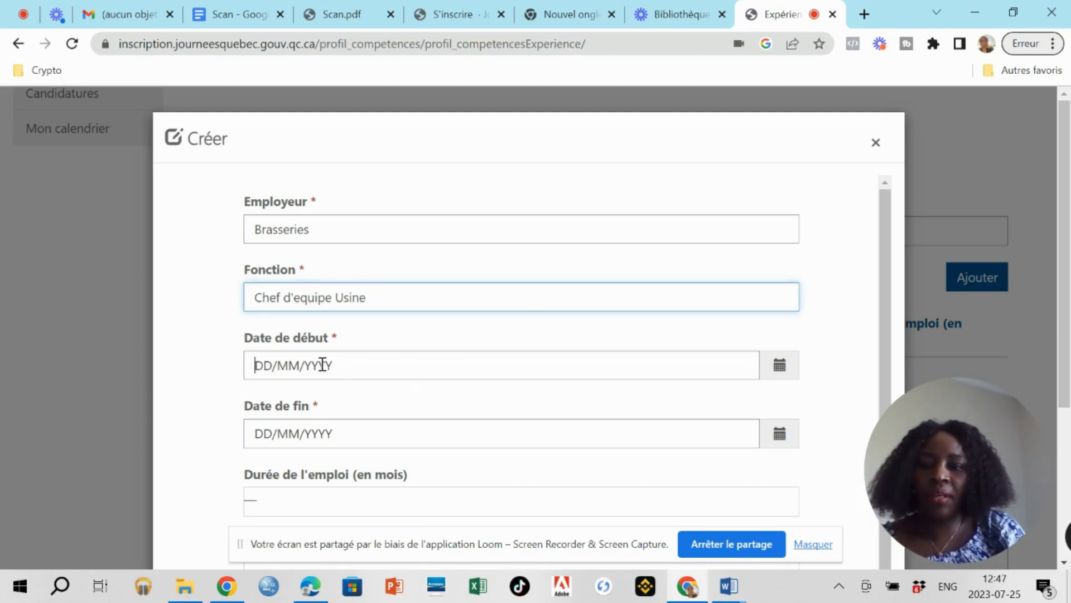
Set the start date to 20/01/2012 and bring up the Word CV for the tasks.
left_click(323, 365)
type("20")
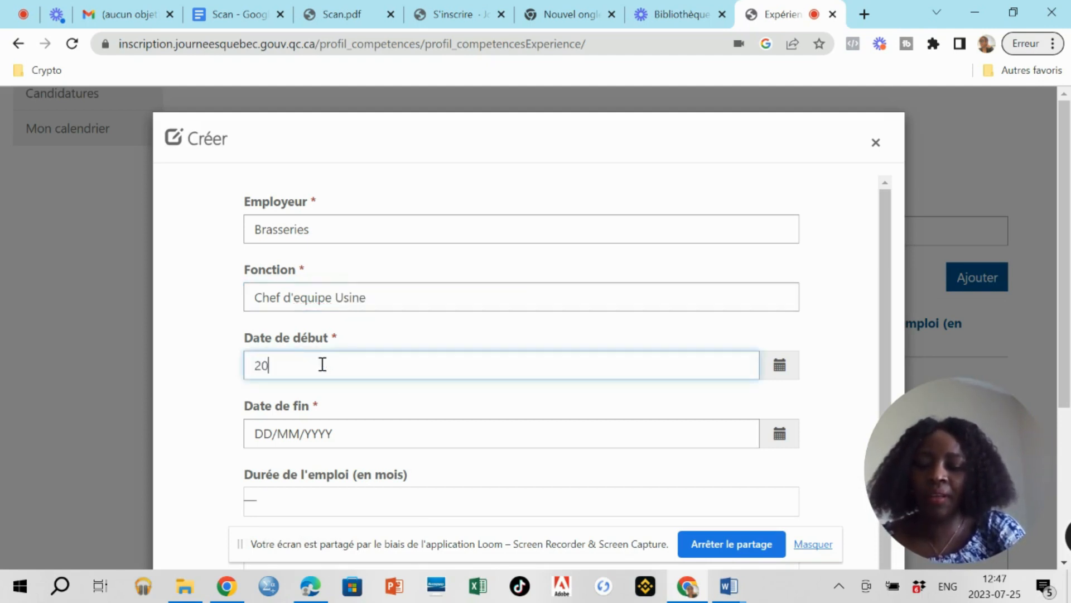
type("/01/201")
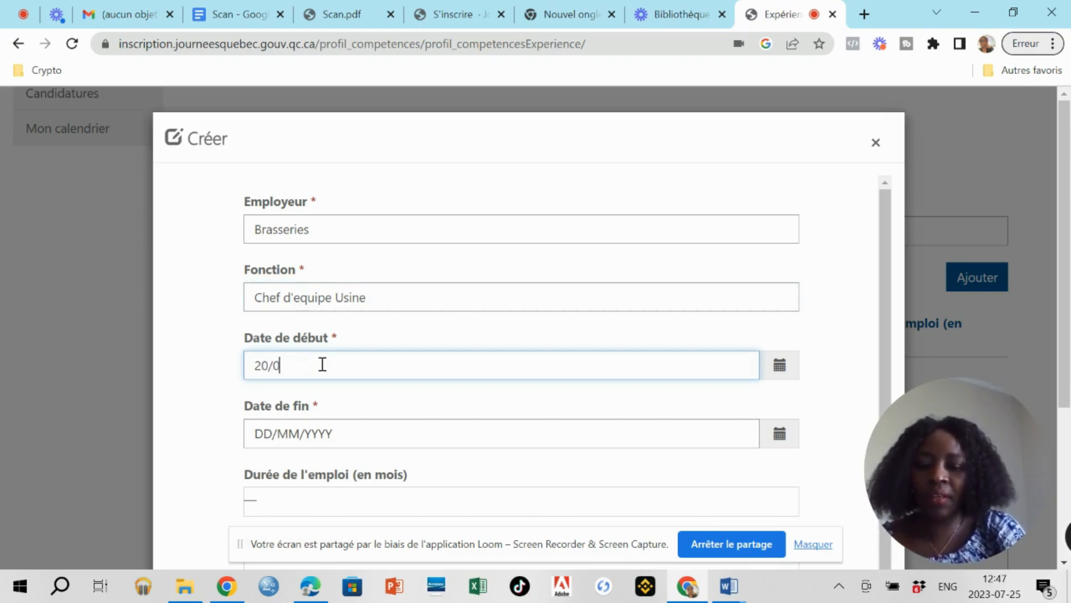
type("2")
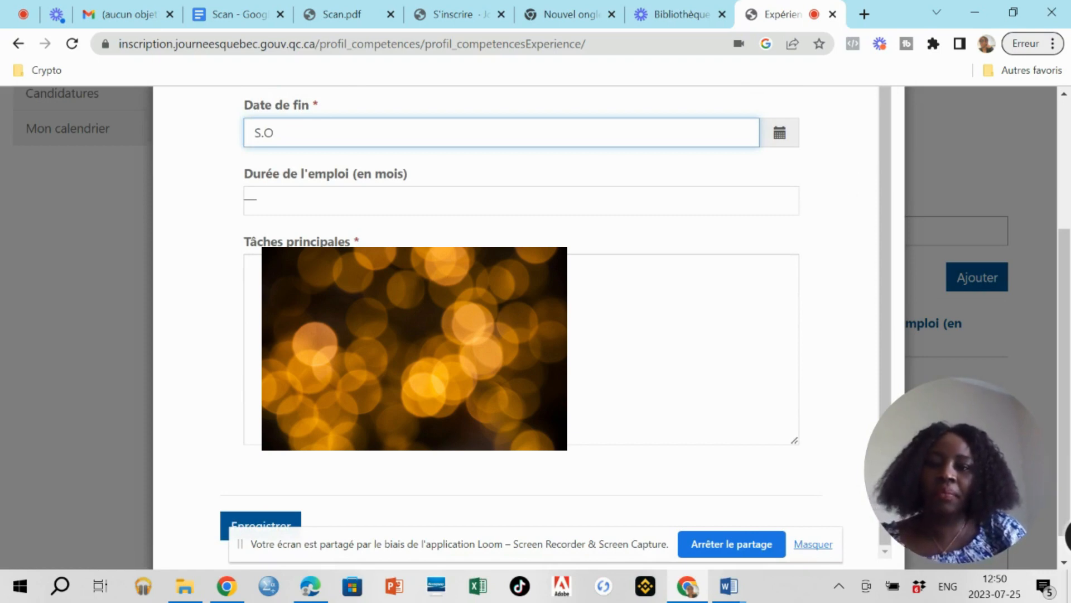
left_click(255, 268)
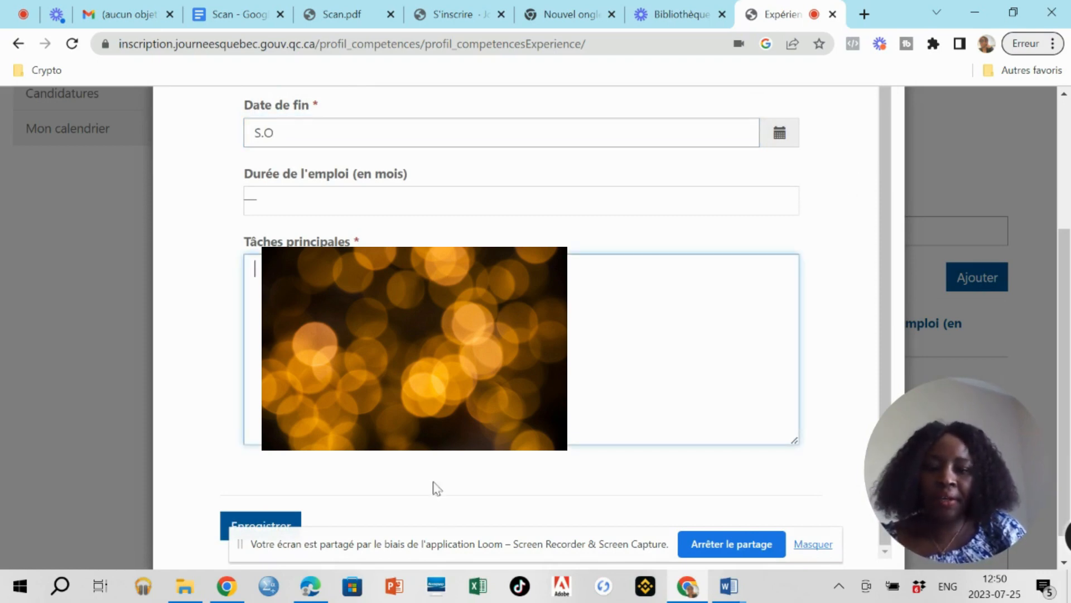
left_click(730, 587)
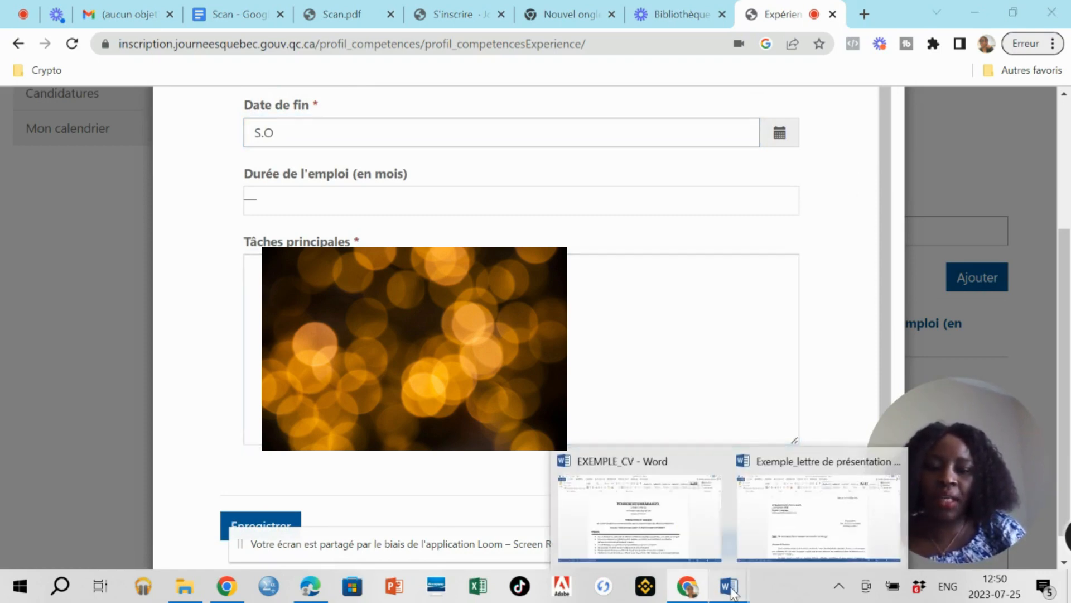
Paste the job tasks copied from the example CV into the Tâches principales box.
left_click(640, 516)
scroll(518, 335, "down", 5)
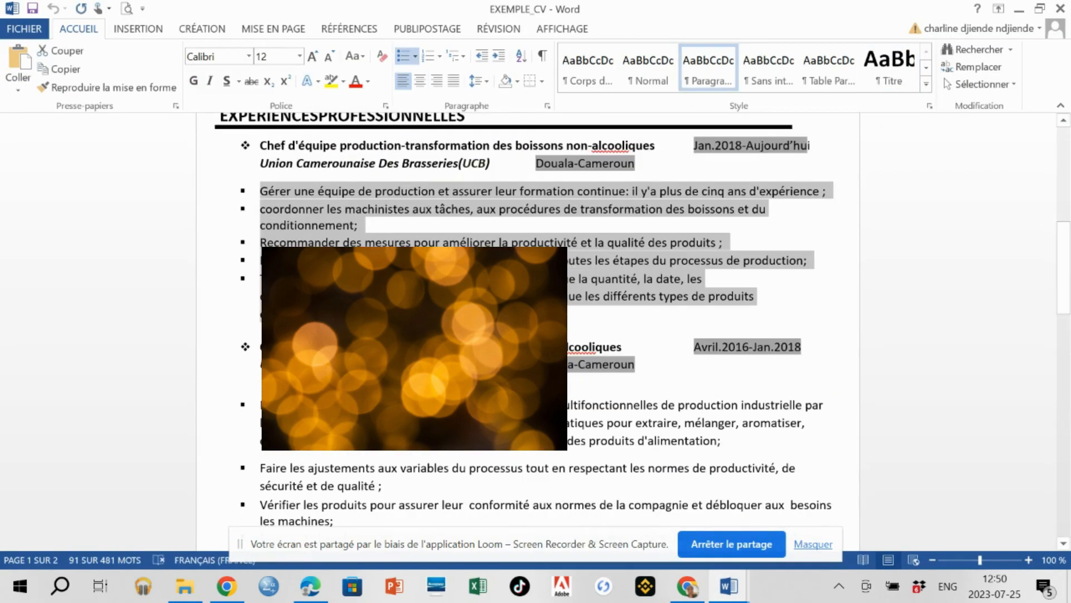
key("alt+Tab")
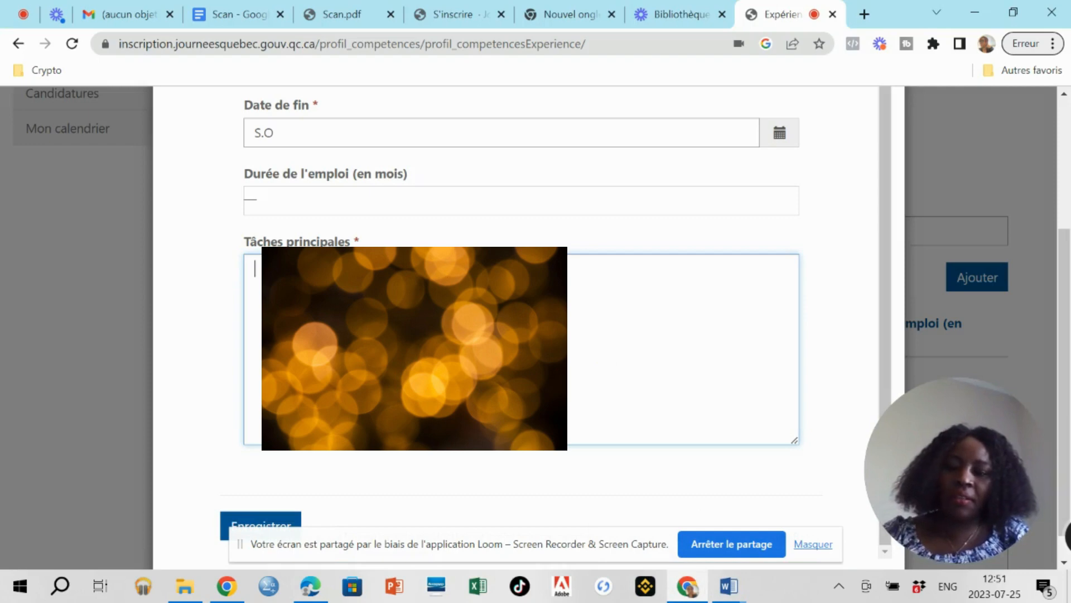
key("ctrl+v")
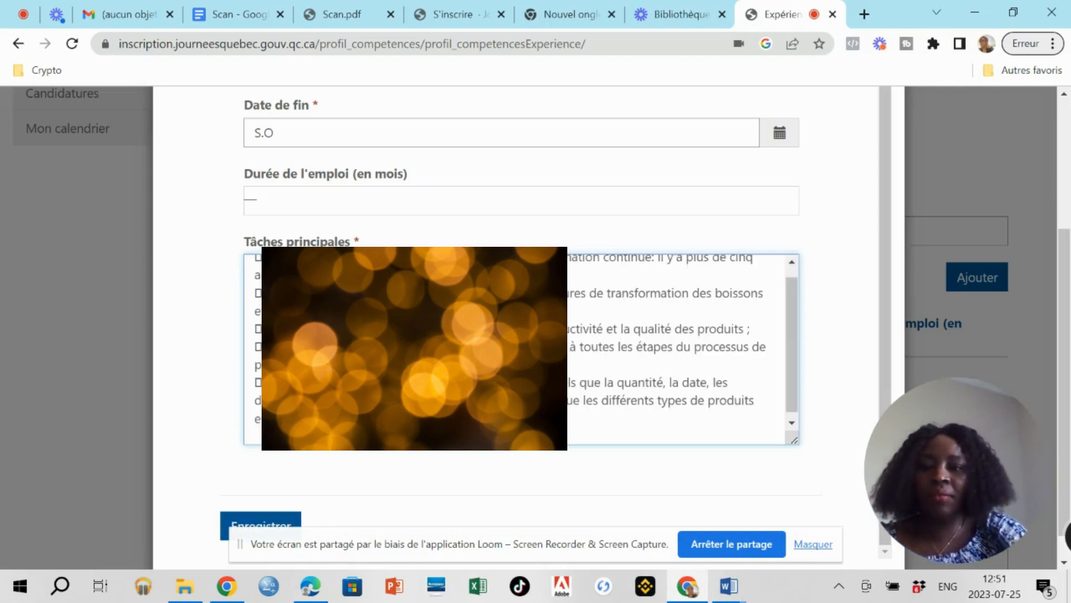
scroll(514, 350, "up", 1)
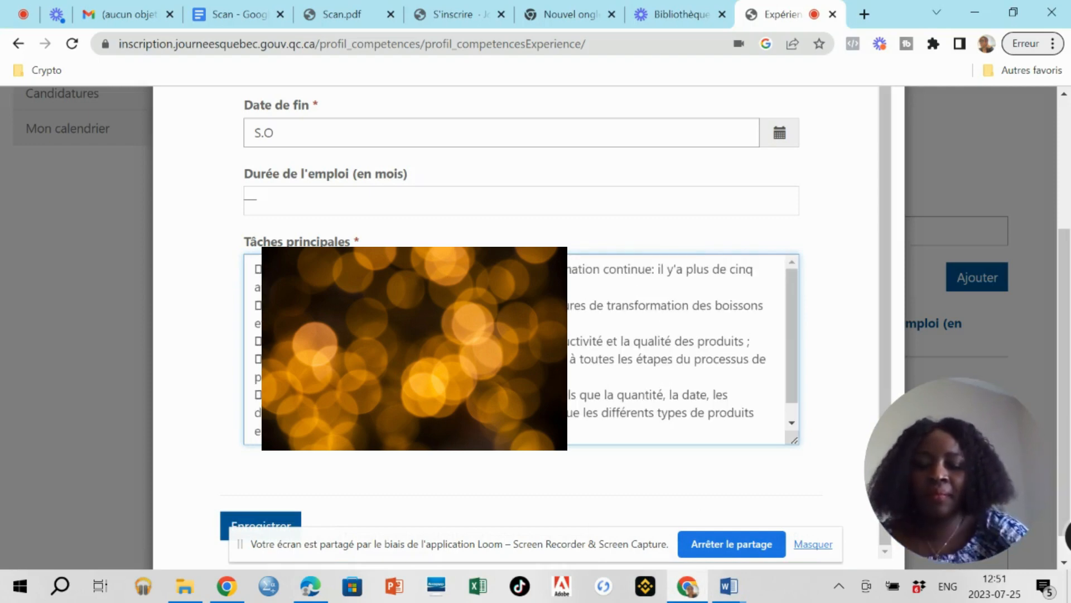
key("BackSpace")
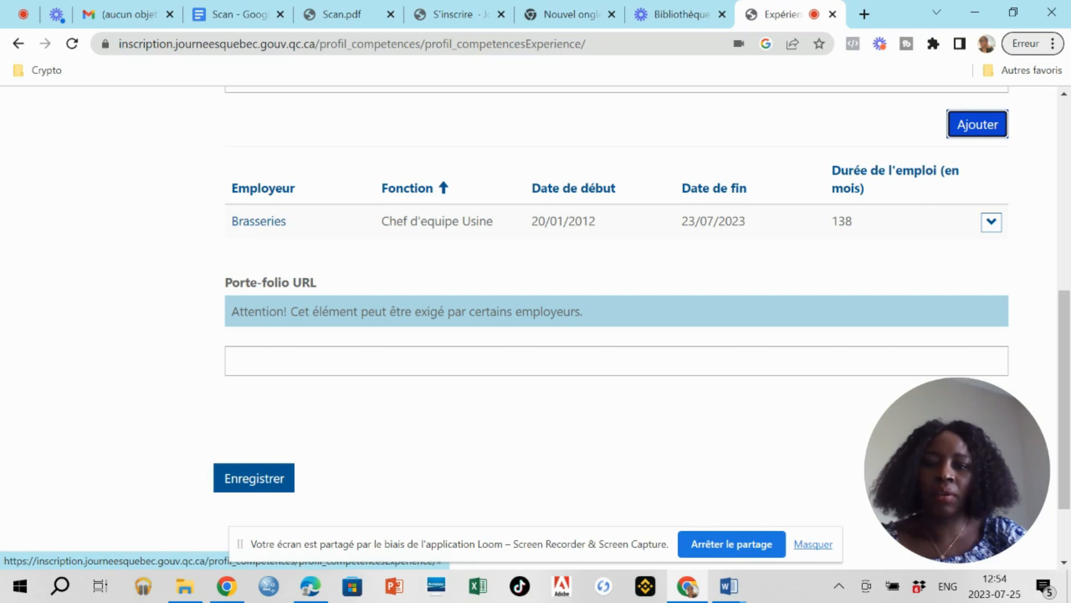
Edit the Brasseries entry to spell 'breuvages' and check the 138-month duration.
left_click(992, 221)
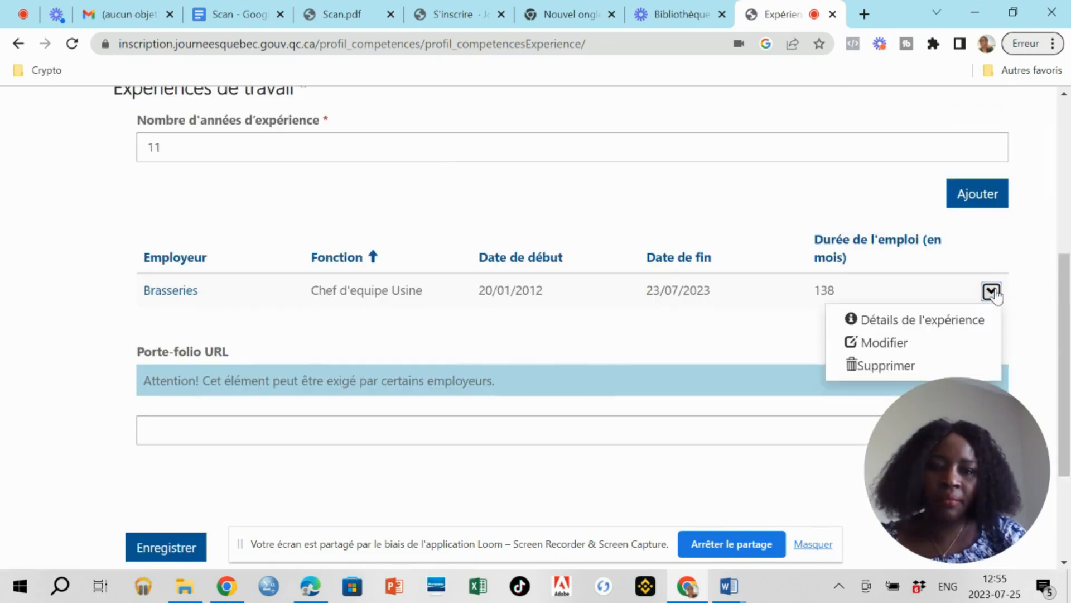
left_click(884, 342)
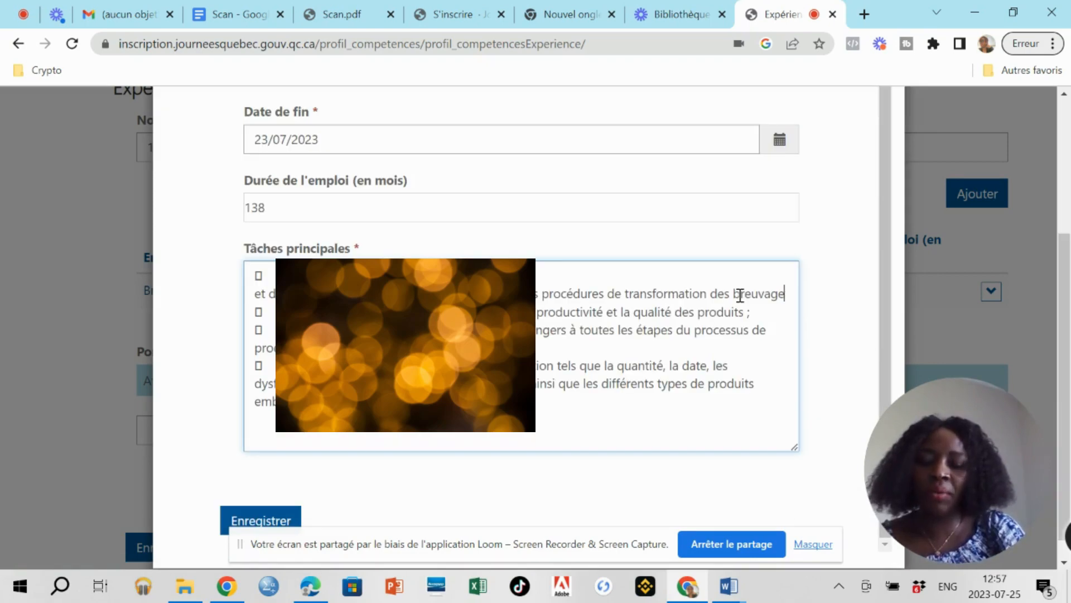
type("s")
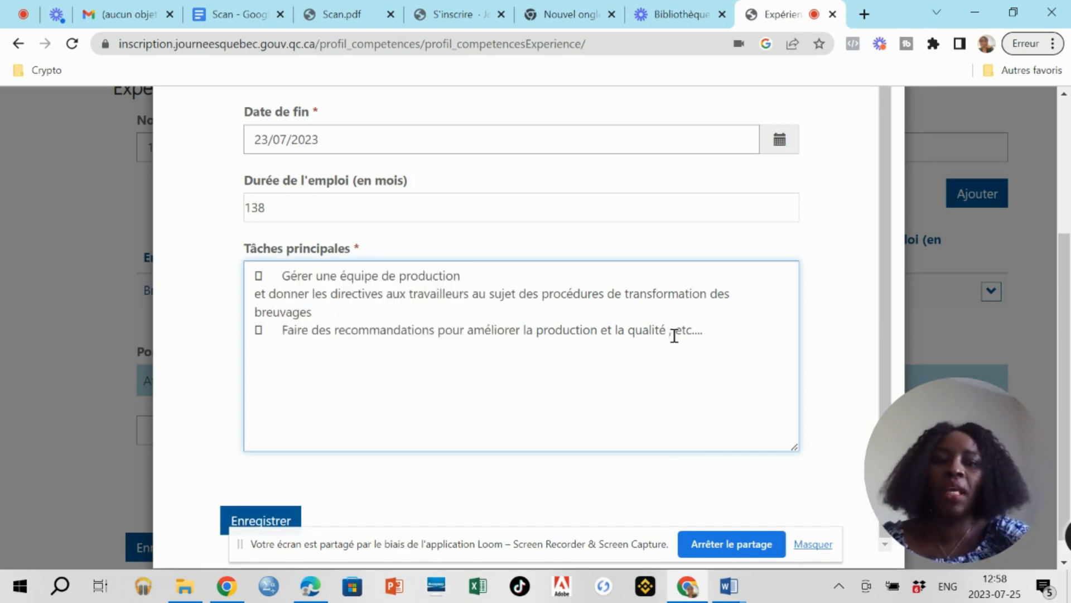
scroll(671, 335, "up", 1)
scroll(672, 339, "up", 1)
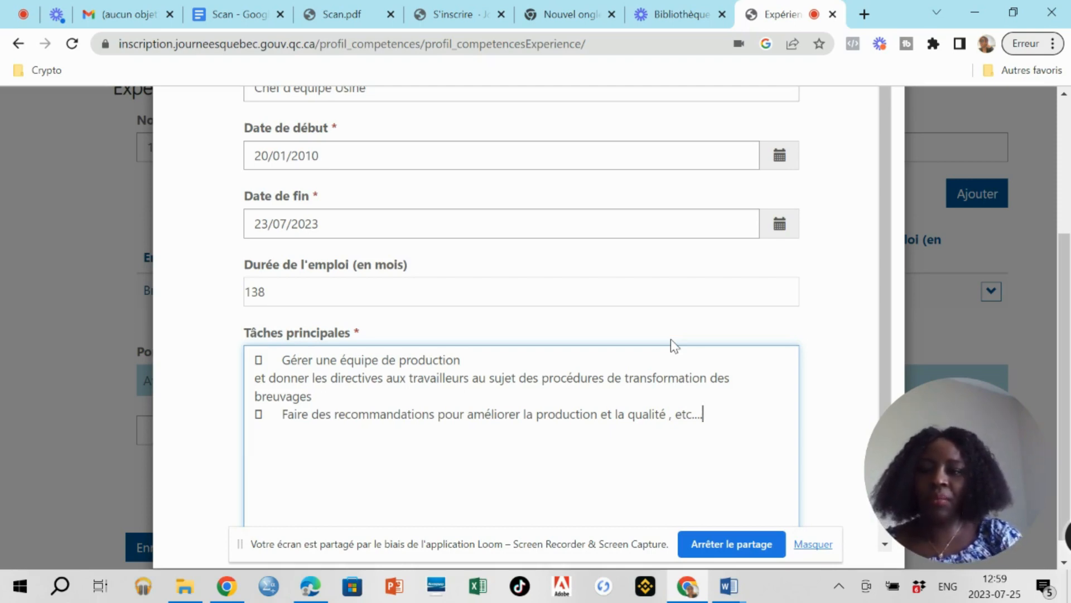
left_click(303, 294)
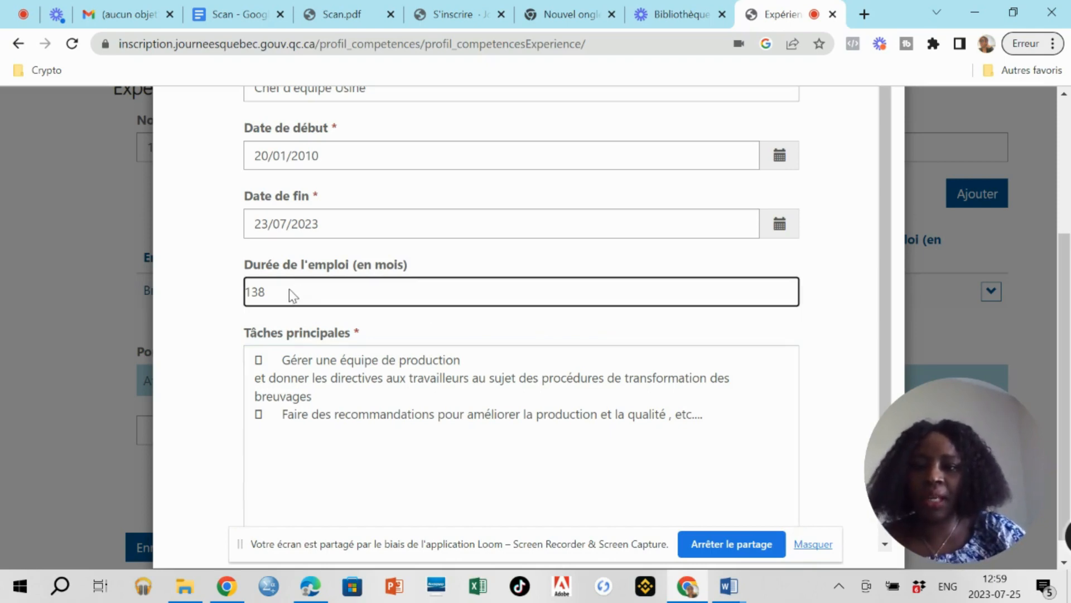
double_click(279, 300)
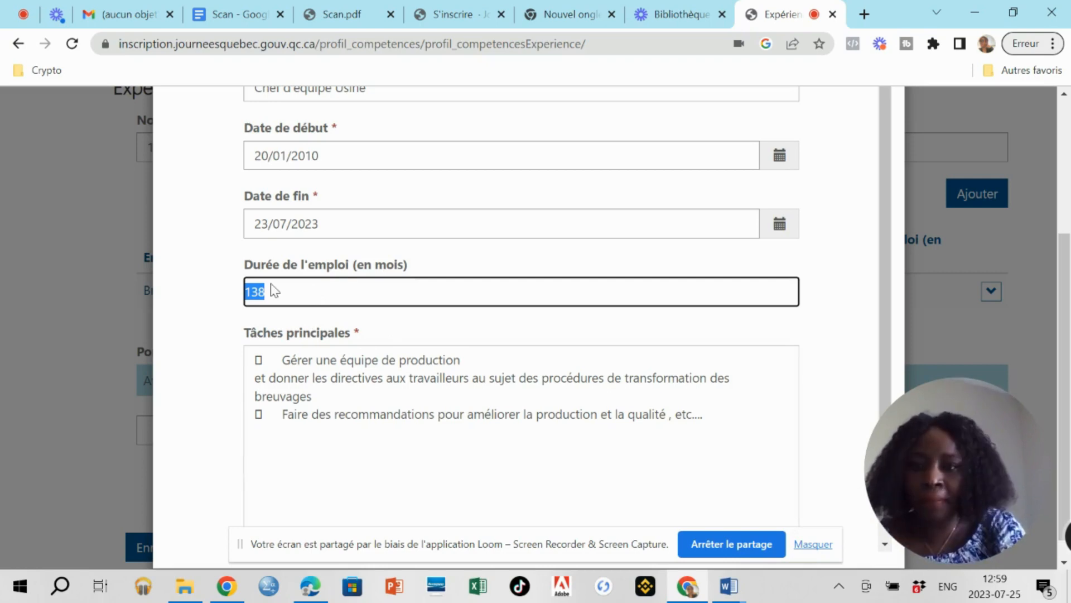
scroll(272, 290, "down", 2)
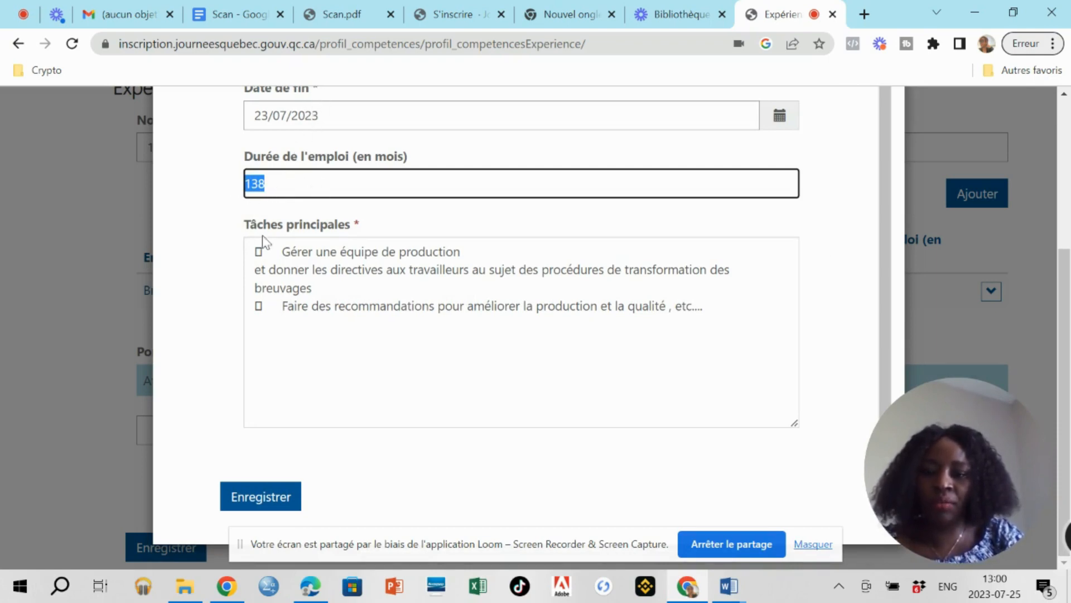
Save the Brasseries experience (20/01/2010–23/07/2023), change experience years from 11 to 13, and save the page.
left_click(261, 498)
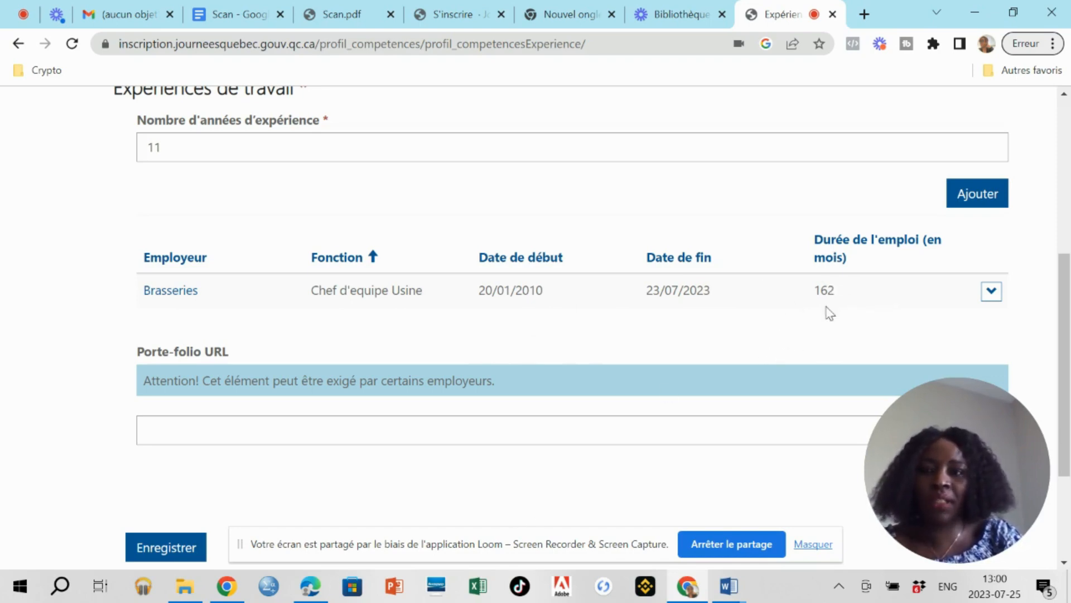
left_click(183, 151)
key("BackSpace")
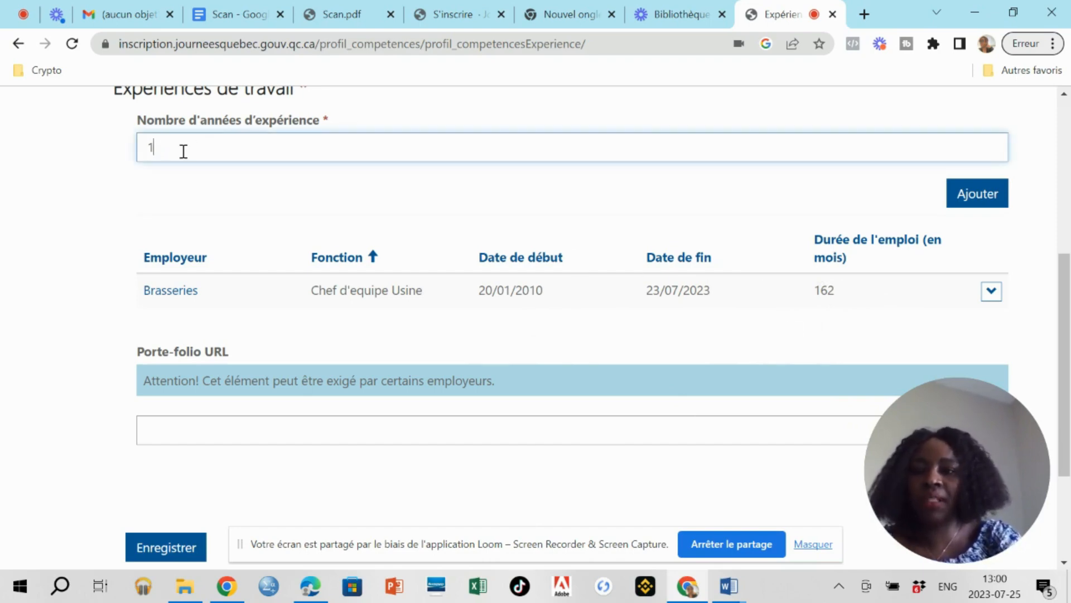
type("3")
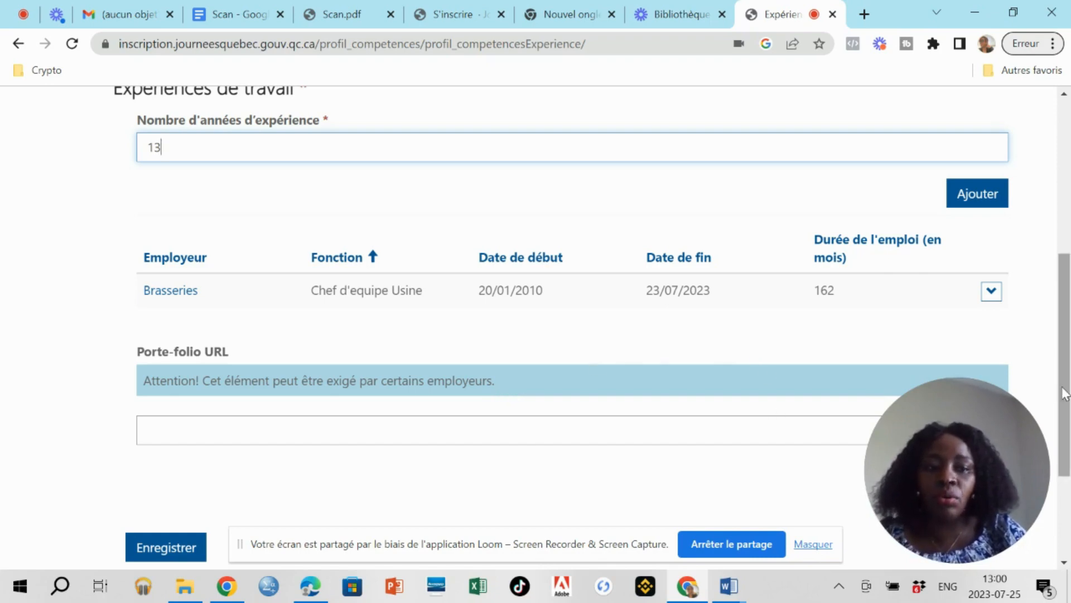
scroll(1065, 393, "down", 2)
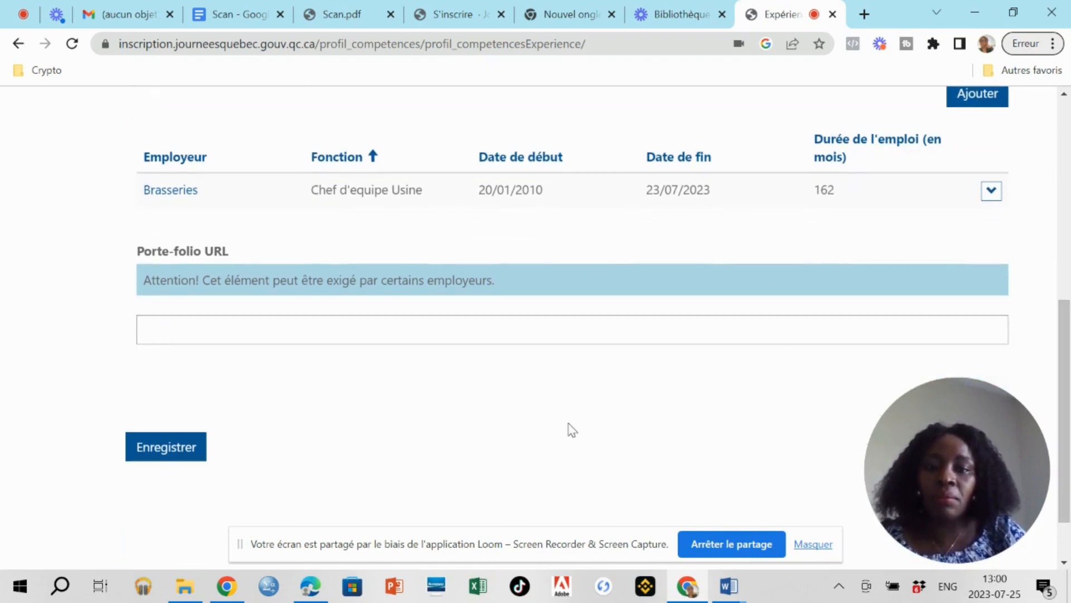
left_click(165, 452)
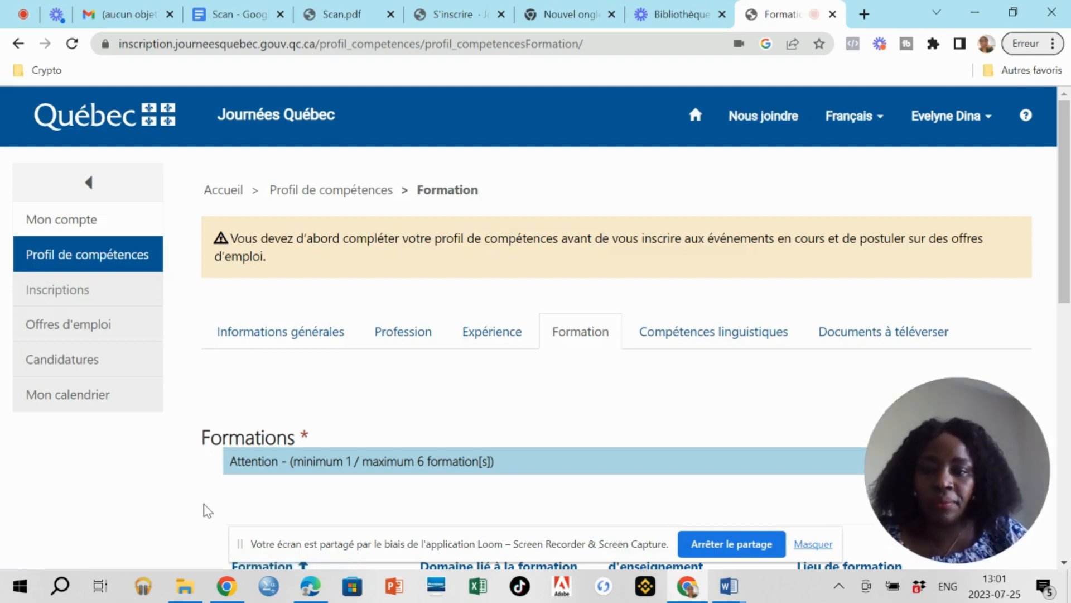
Enter 'Baccalaureat en Chimie, serie C' in the Certifications box, followed by two new lines.
left_click(1060, 314)
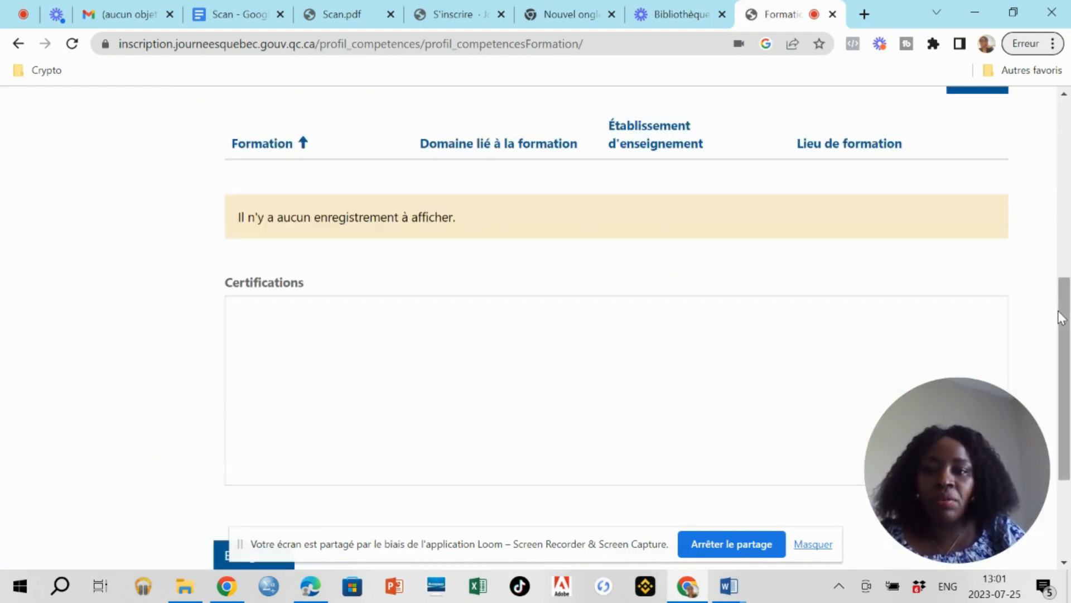
scroll(1038, 309, "up", 2)
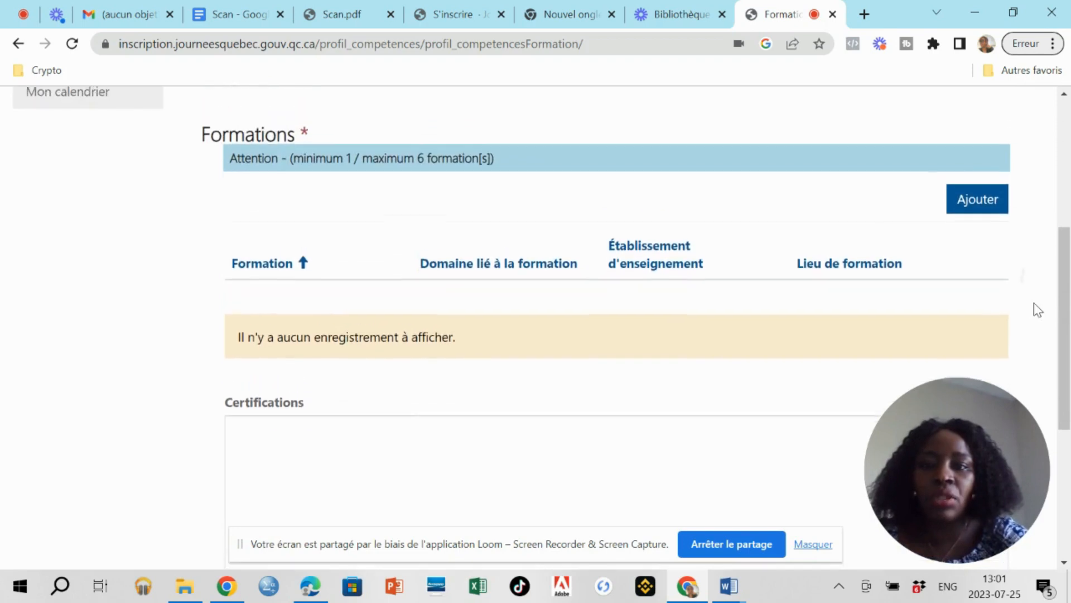
scroll(1033, 303, "down", 1)
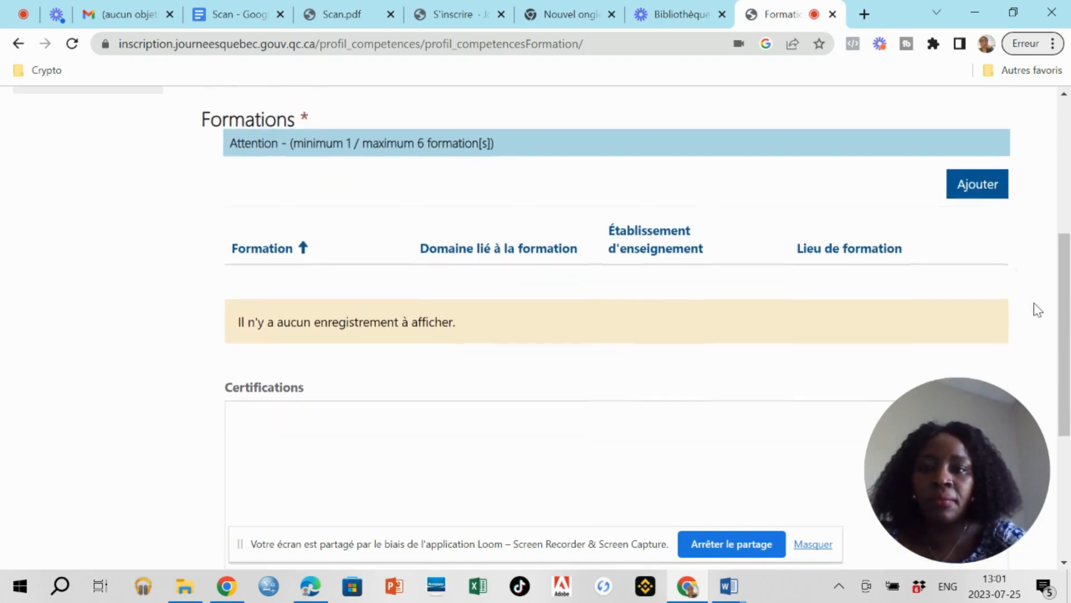
scroll(1033, 302, "up", 1)
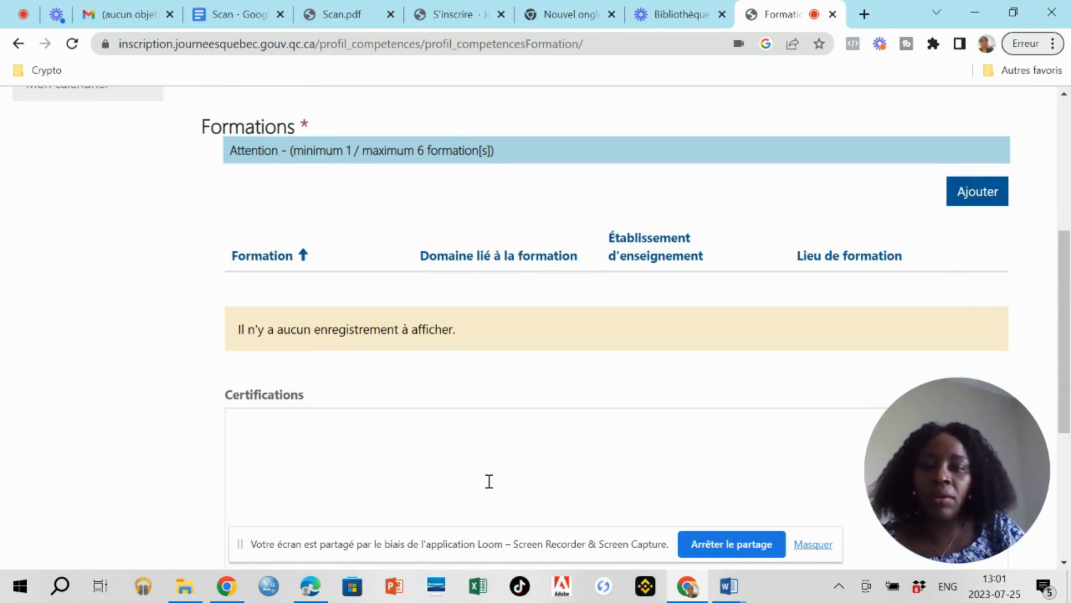
left_click(349, 433)
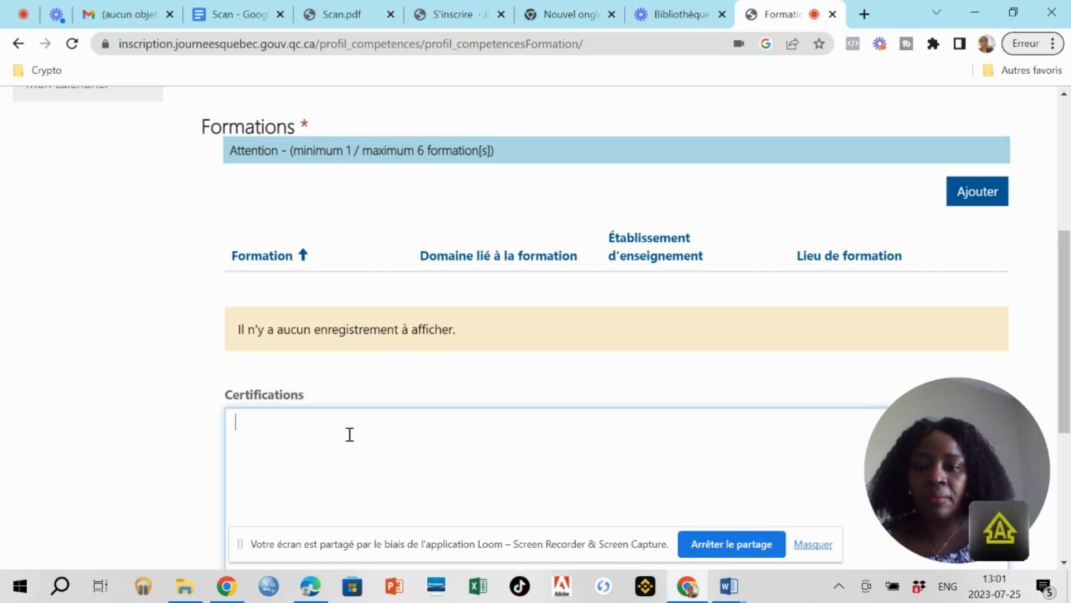
type("Bacc")
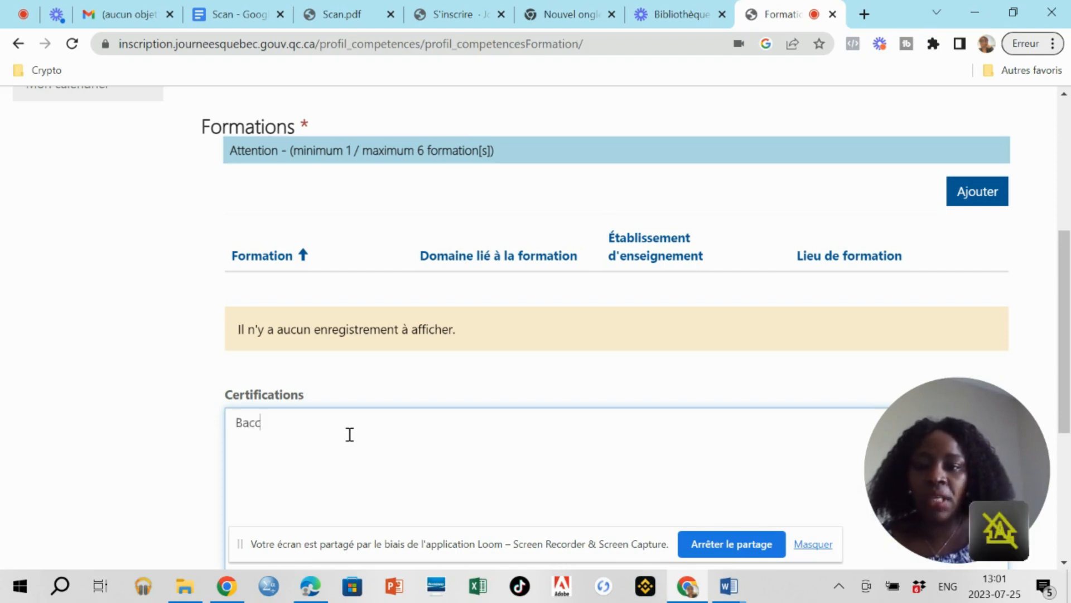
type("alau")
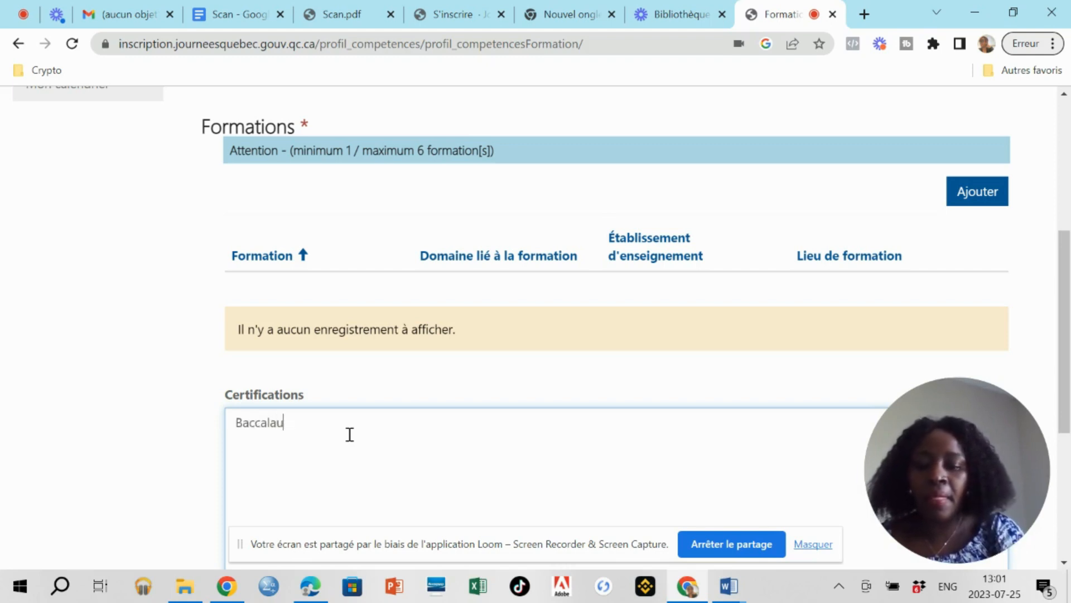
type("reat e")
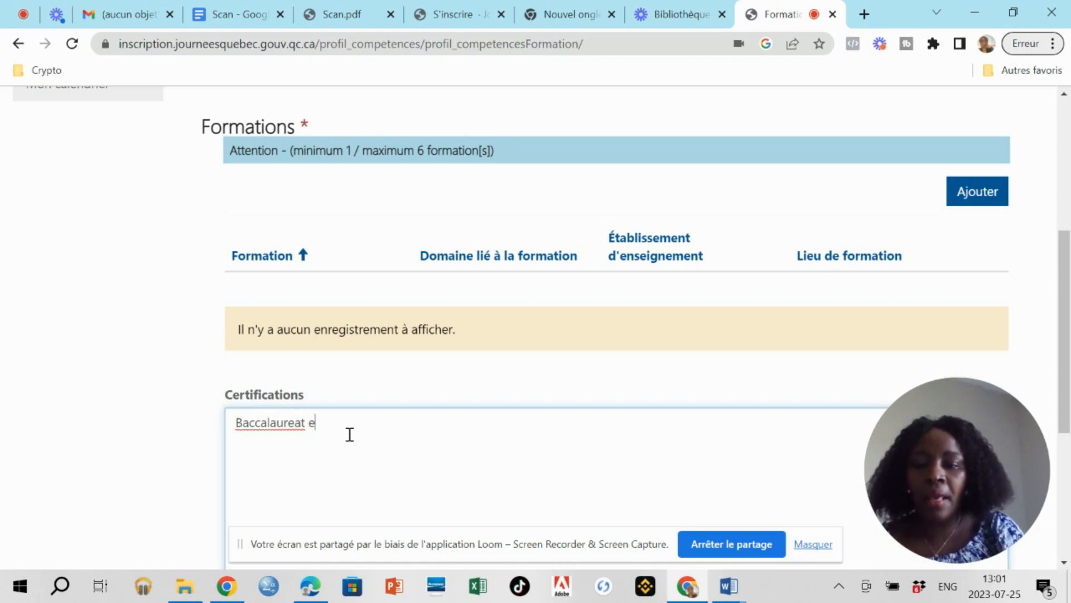
type("m")
key("BackSpace")
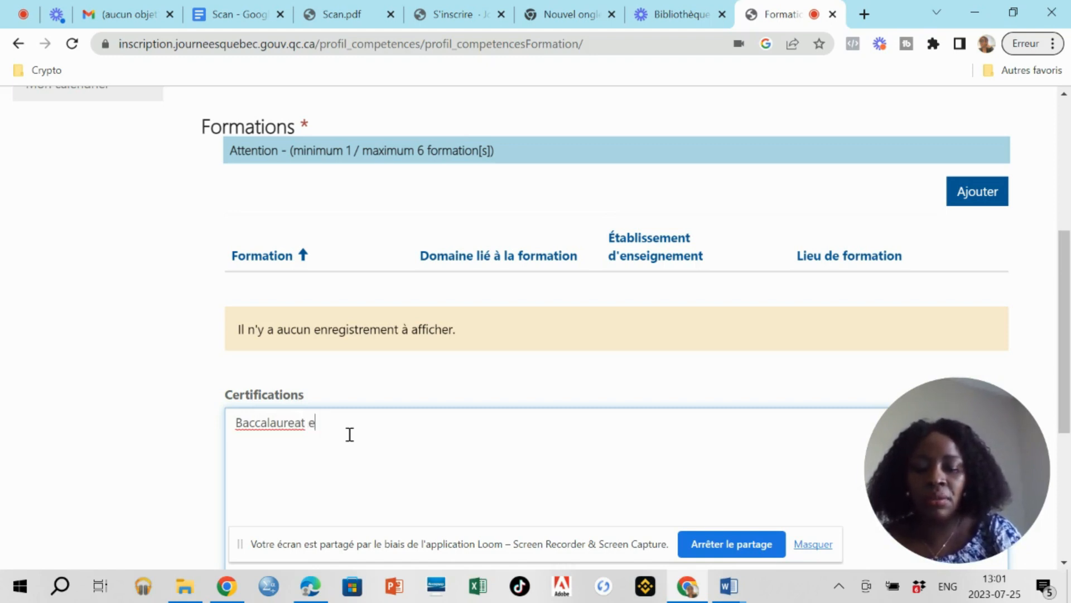
type("n ")
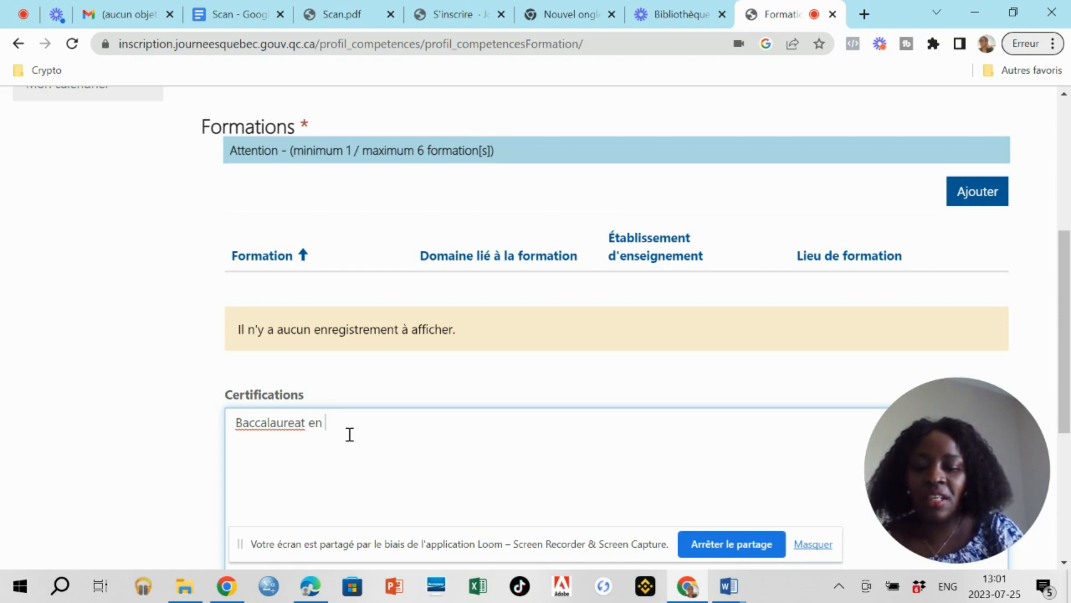
type("Chimie")
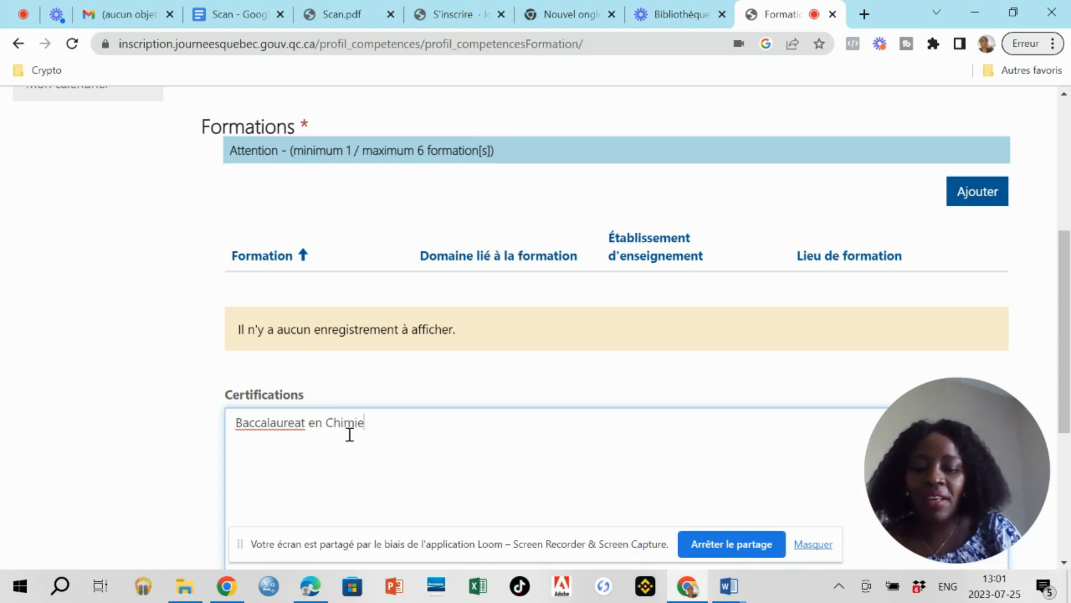
type(", seri")
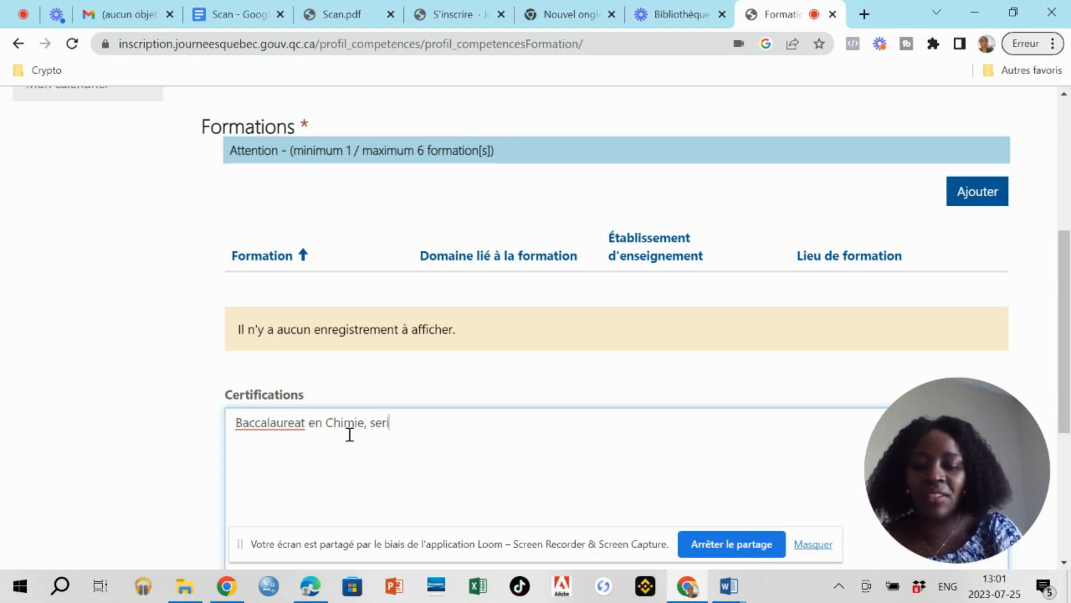
type("e ")
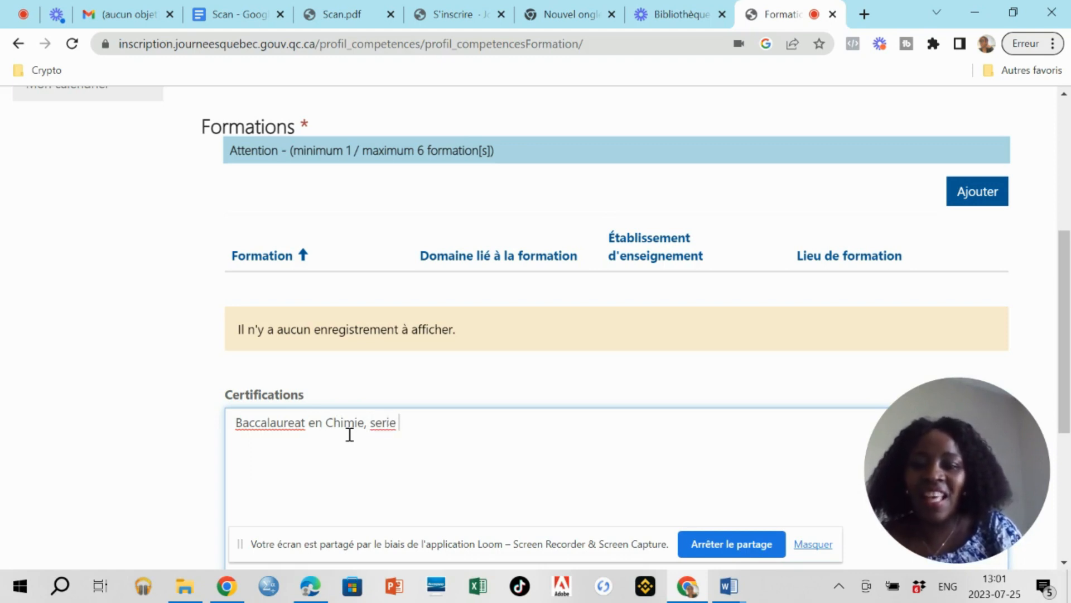
type("C")
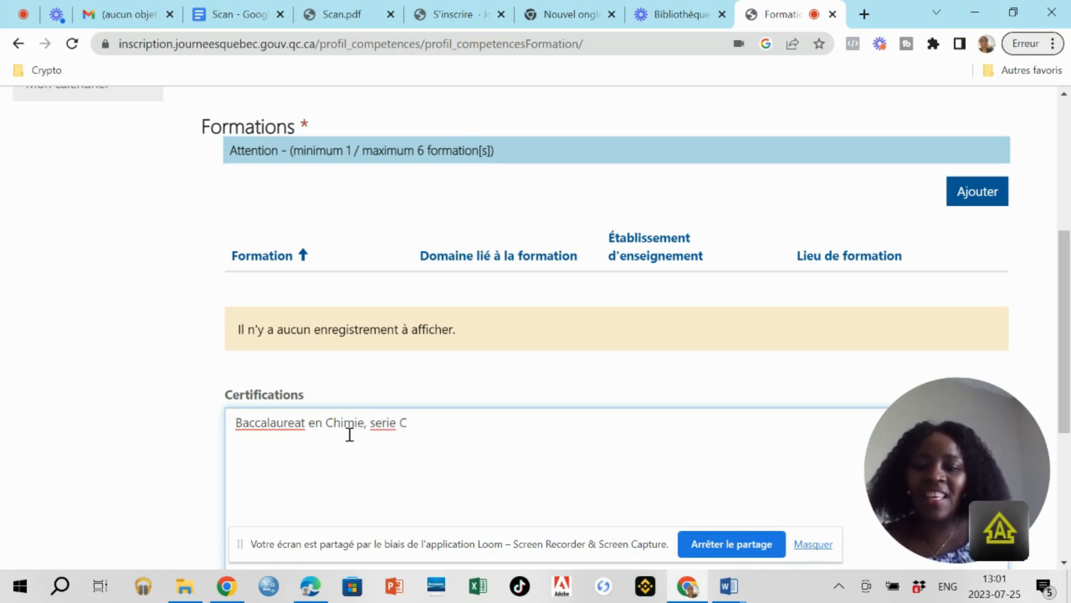
key("Return")
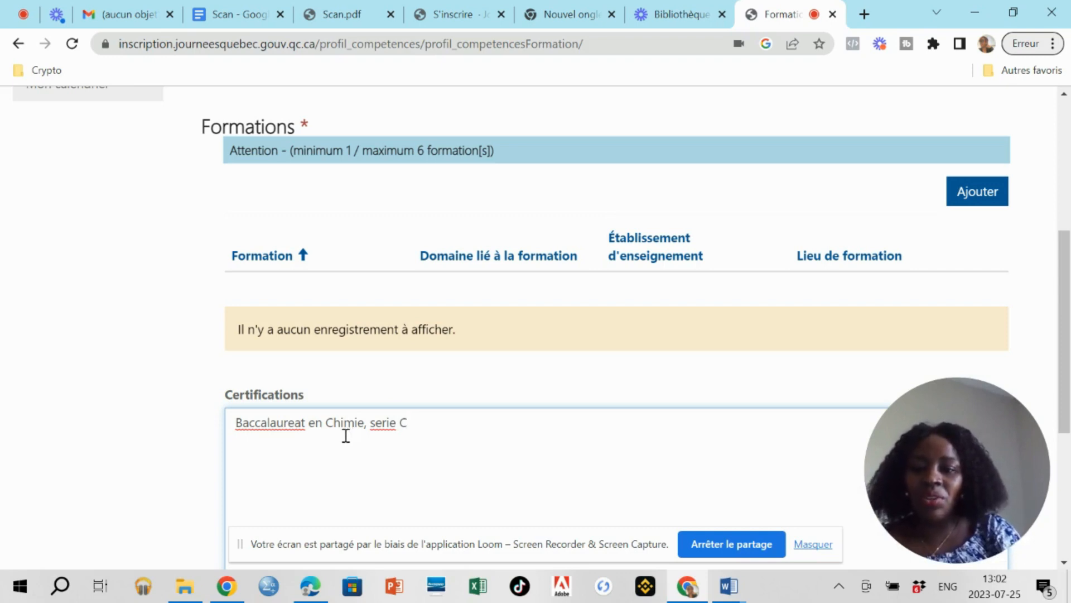
key("Return")
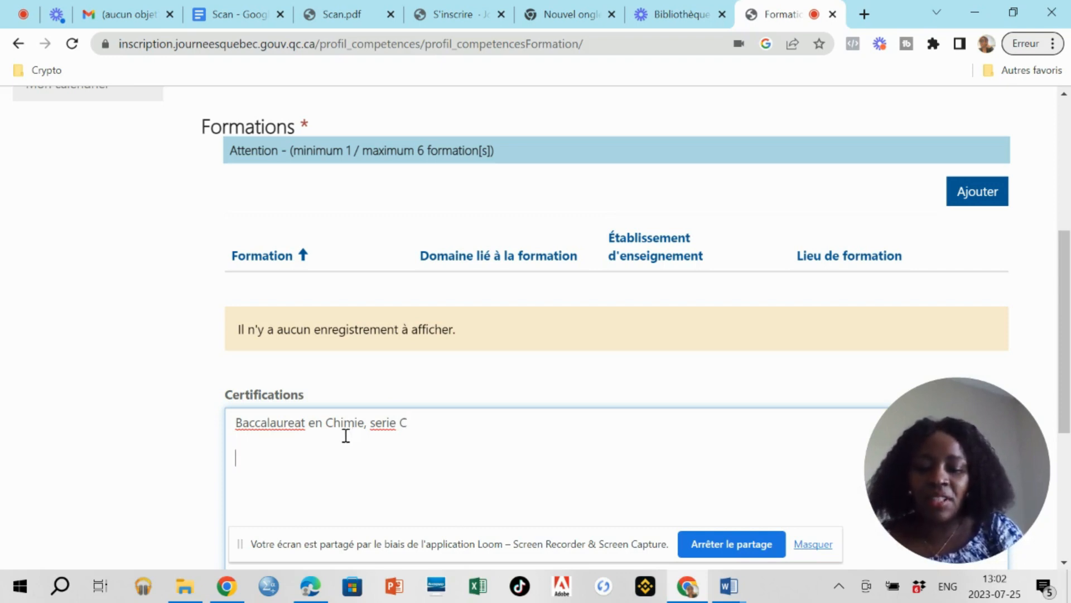
Add 'College St Jean' and '(Diplome d'Etudes Secondaires) Juillet 2008' to Certifications, then save the section.
type("Co")
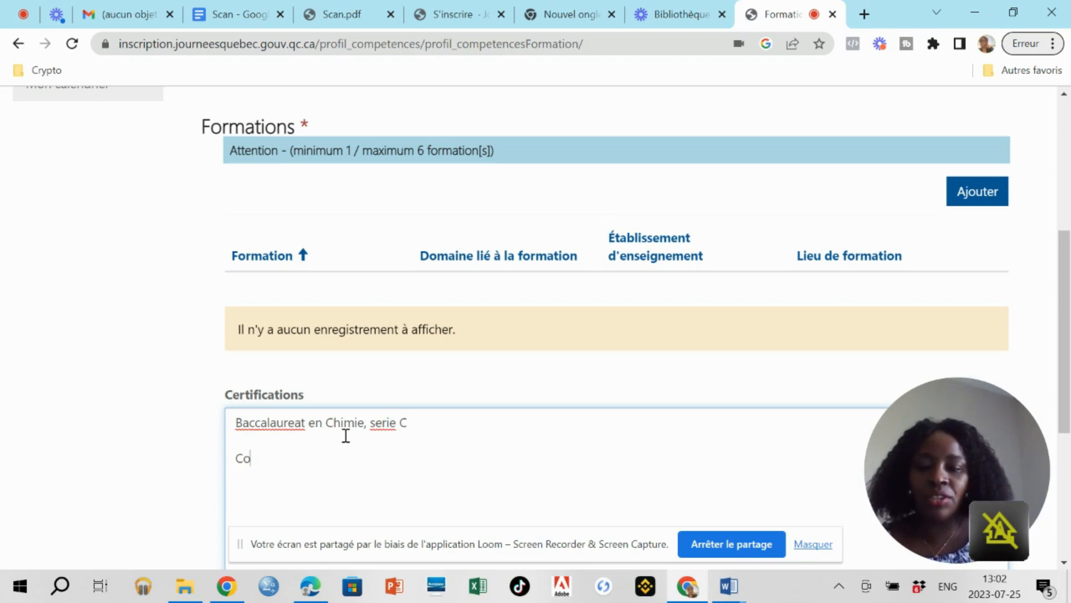
type("llege")
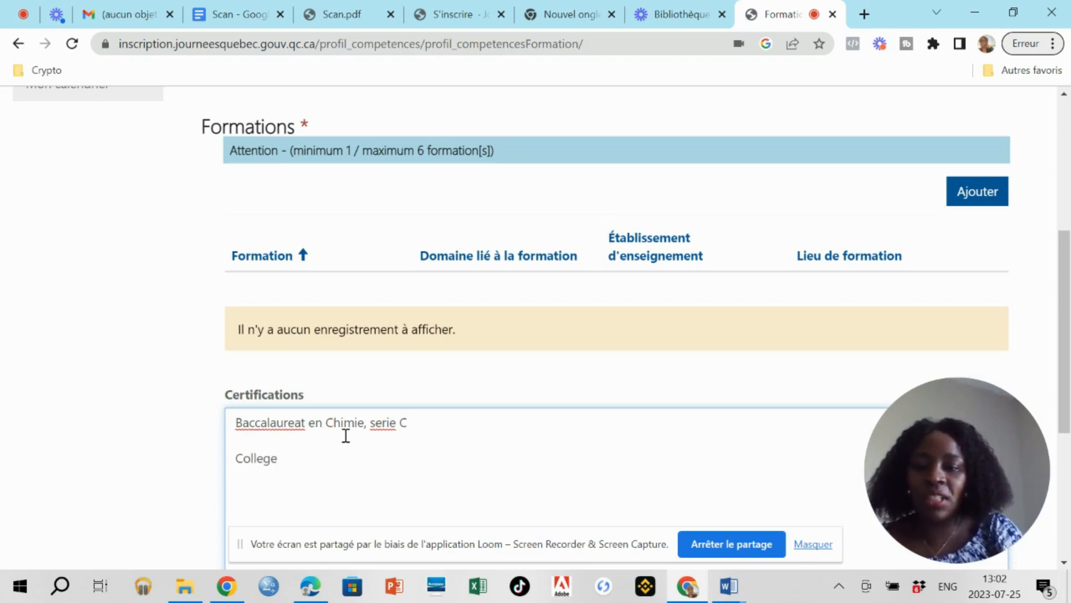
type(" St")
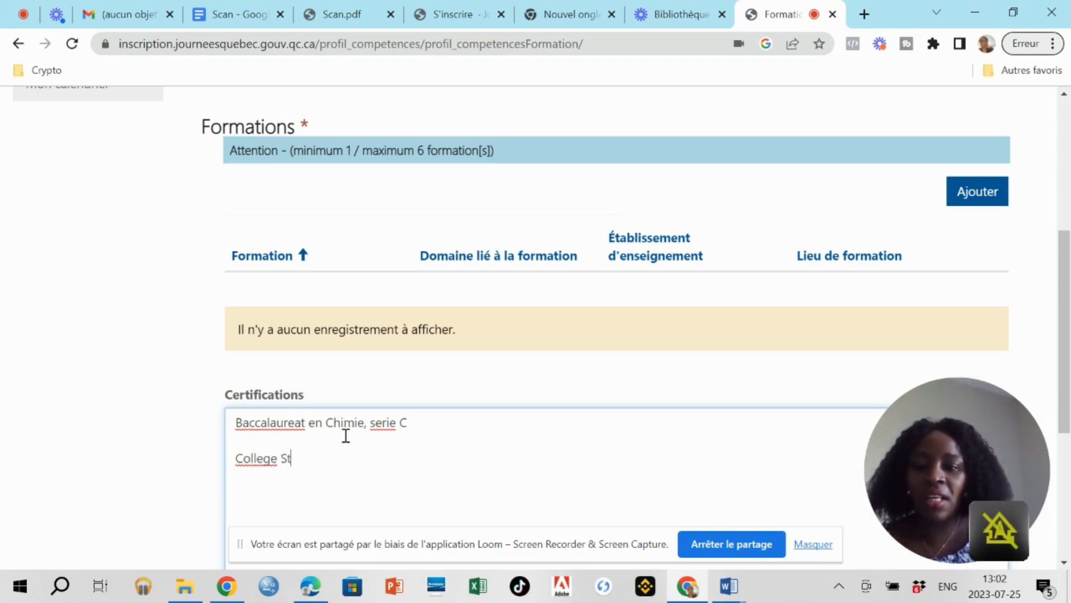
type(" Jean")
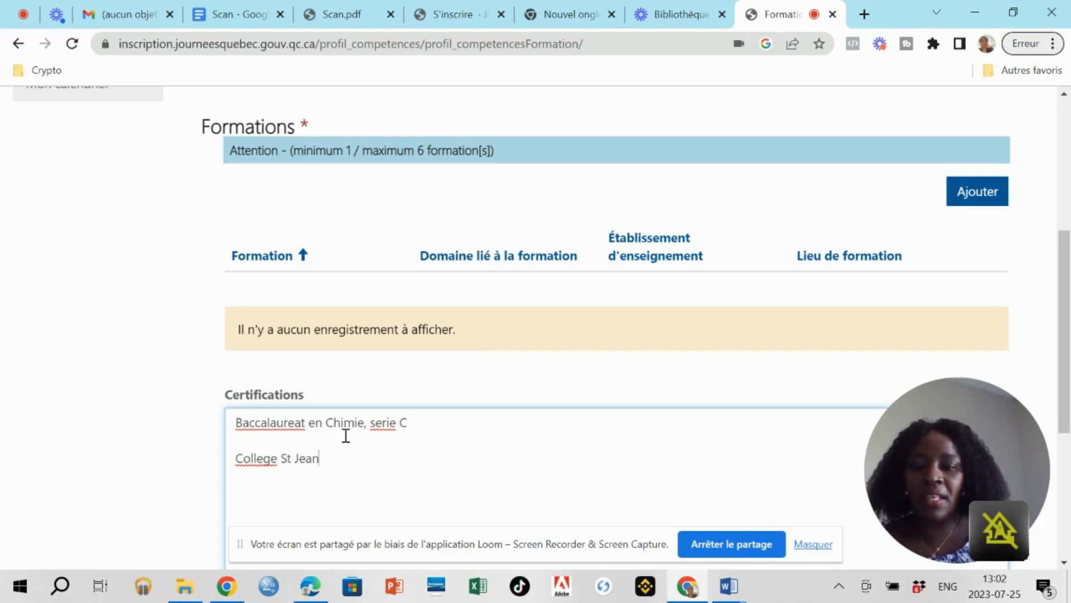
type("...")
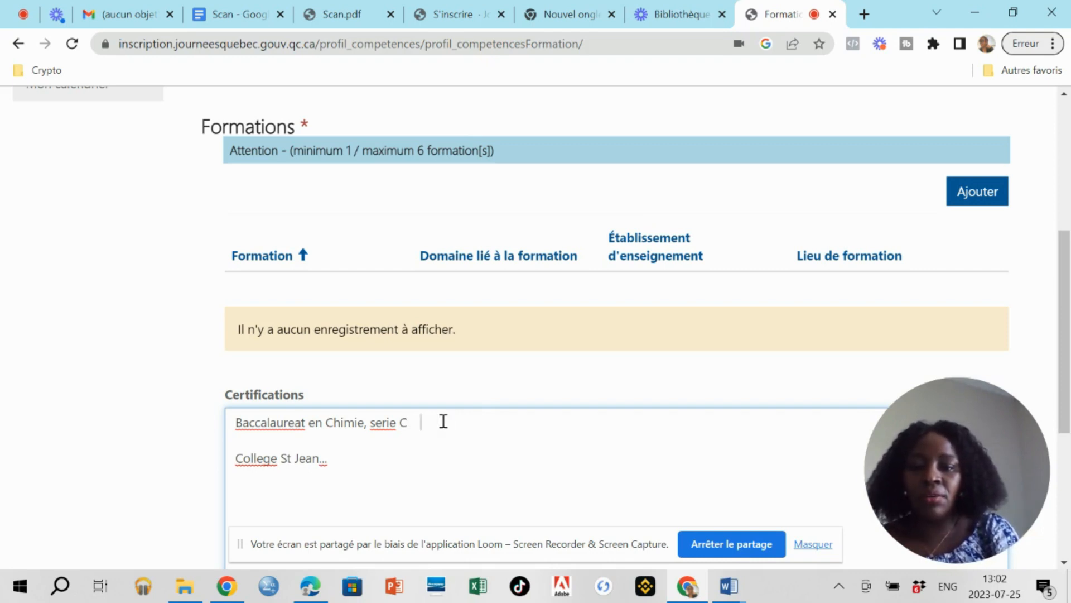
type("(")
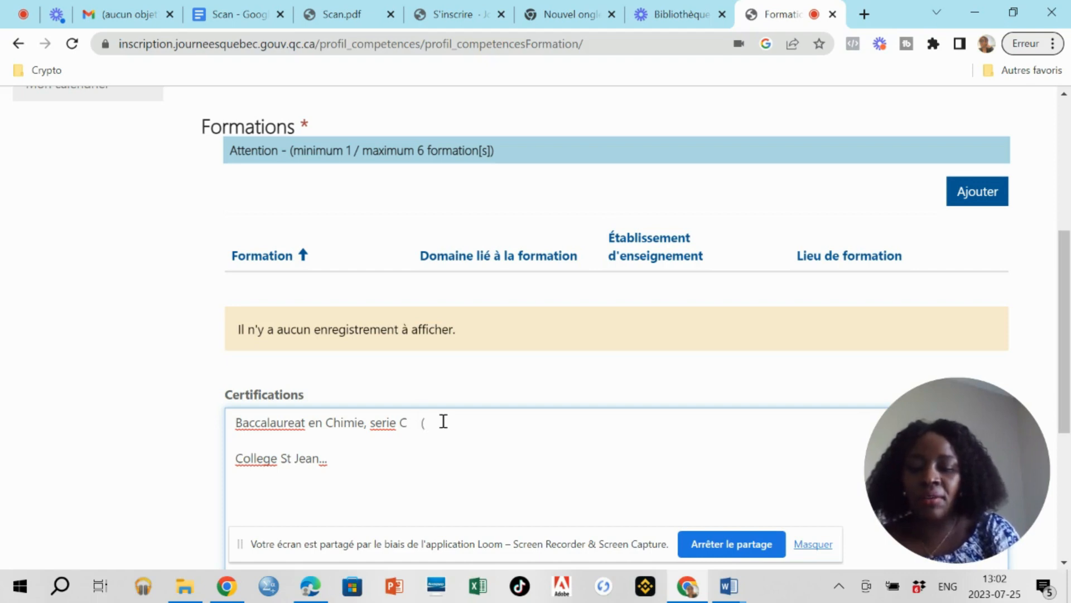
type("D")
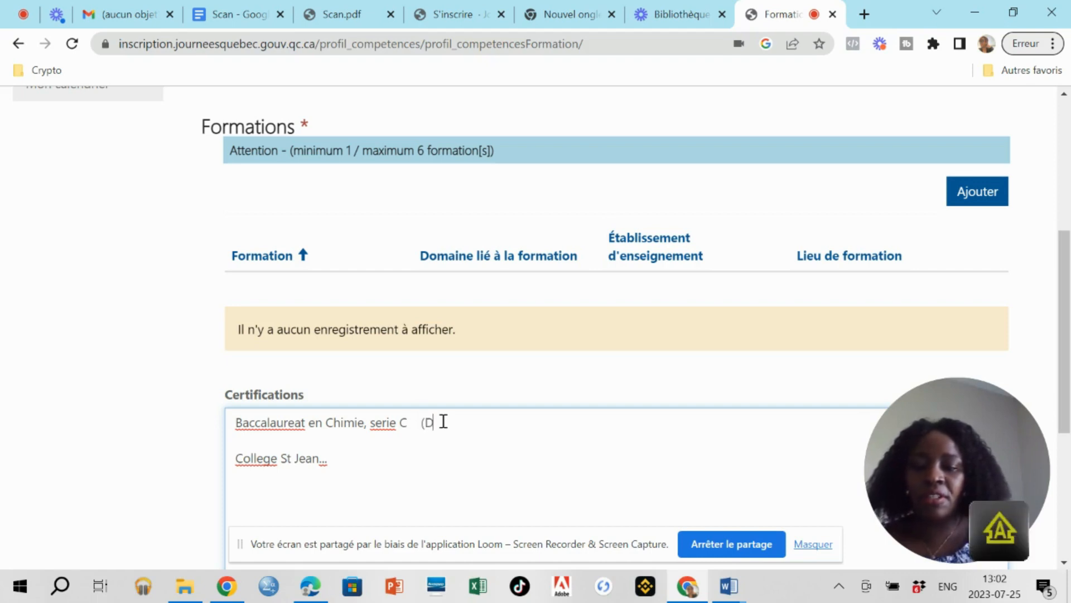
type("iplome")
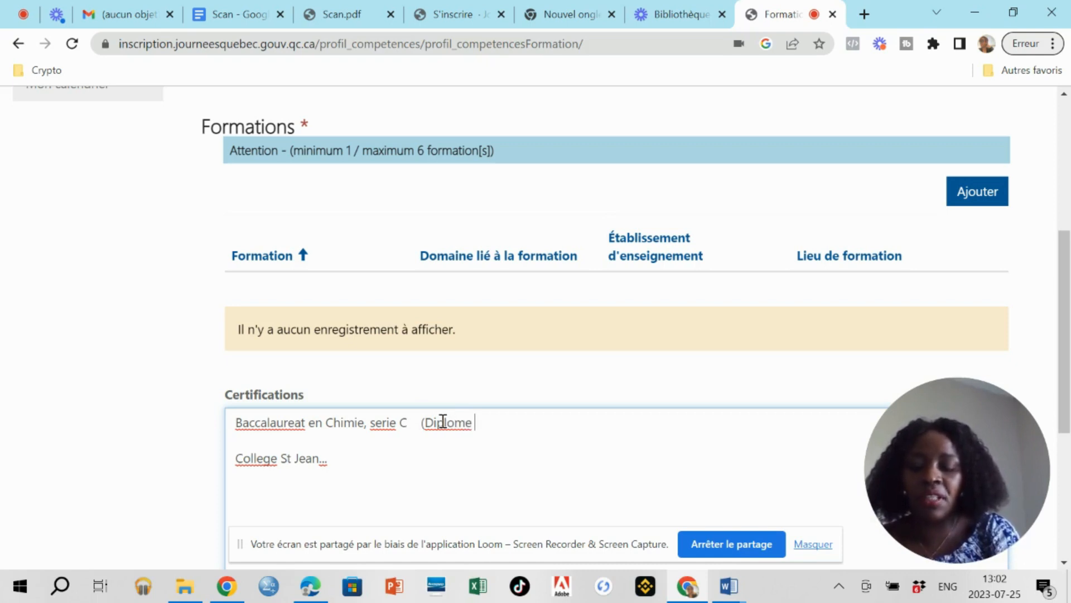
type(" d'")
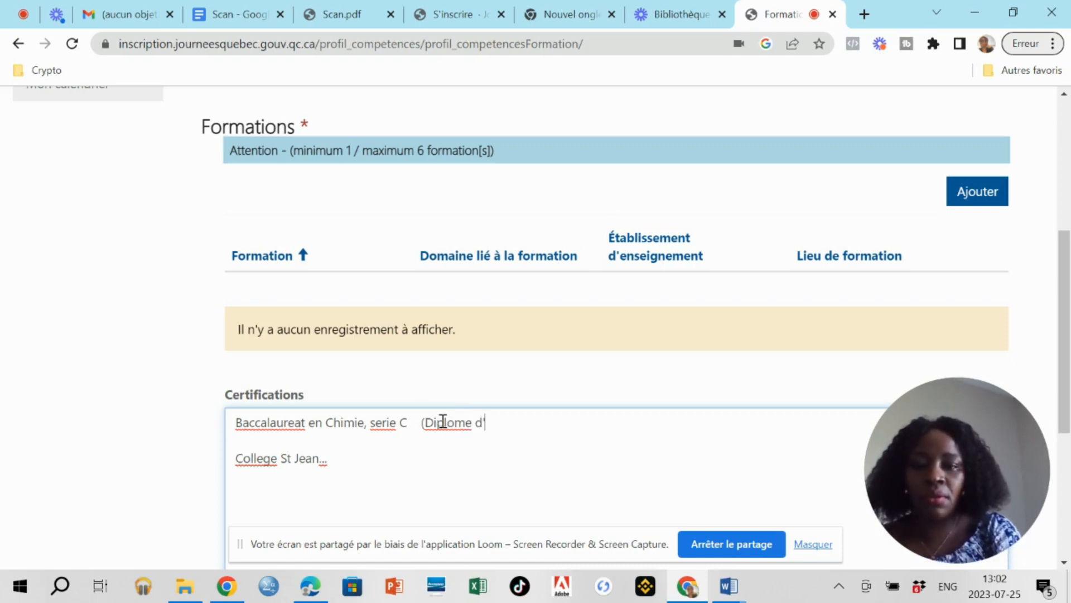
type("etude ")
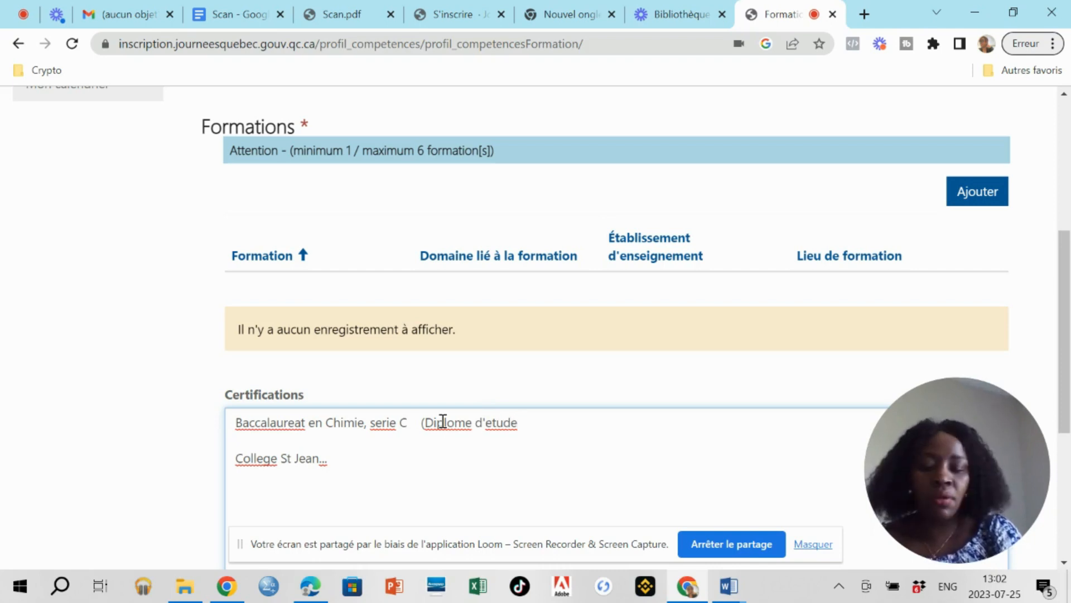
type("De")
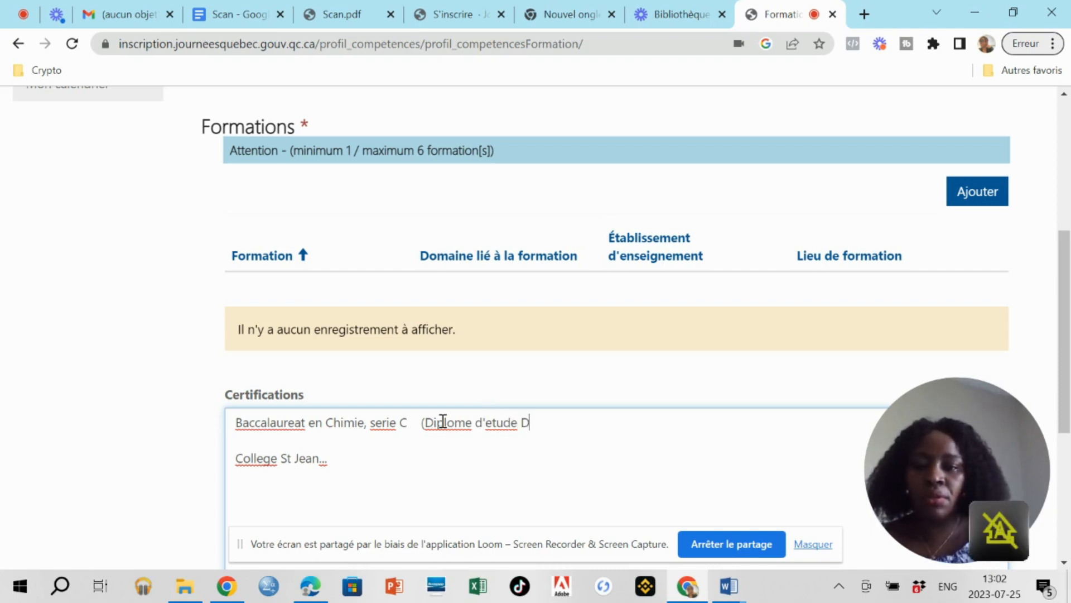
key("BackSpace")
key("BackSpace")
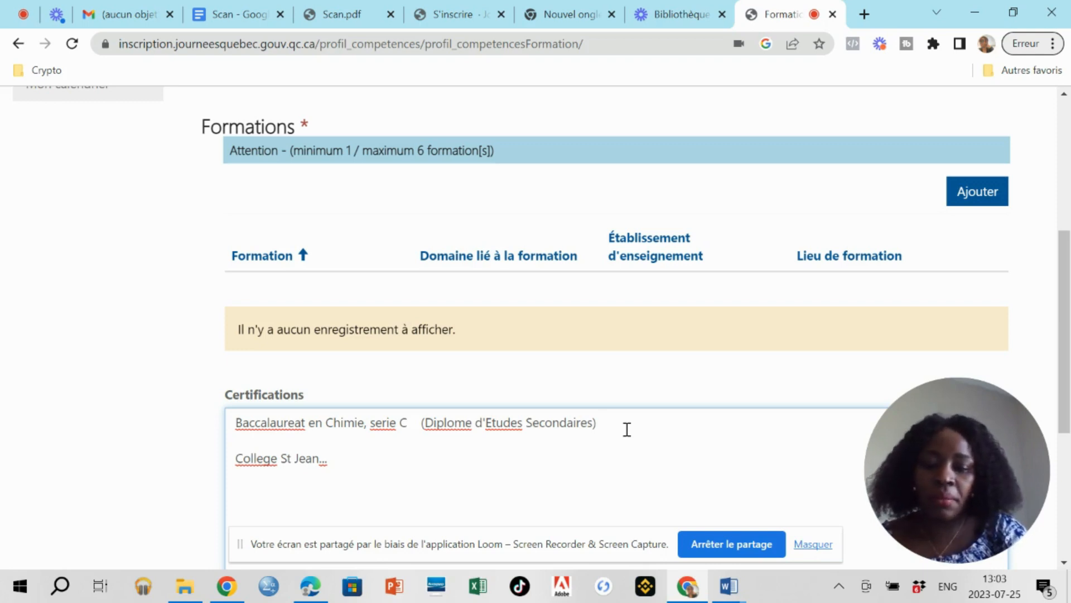
type("2000")
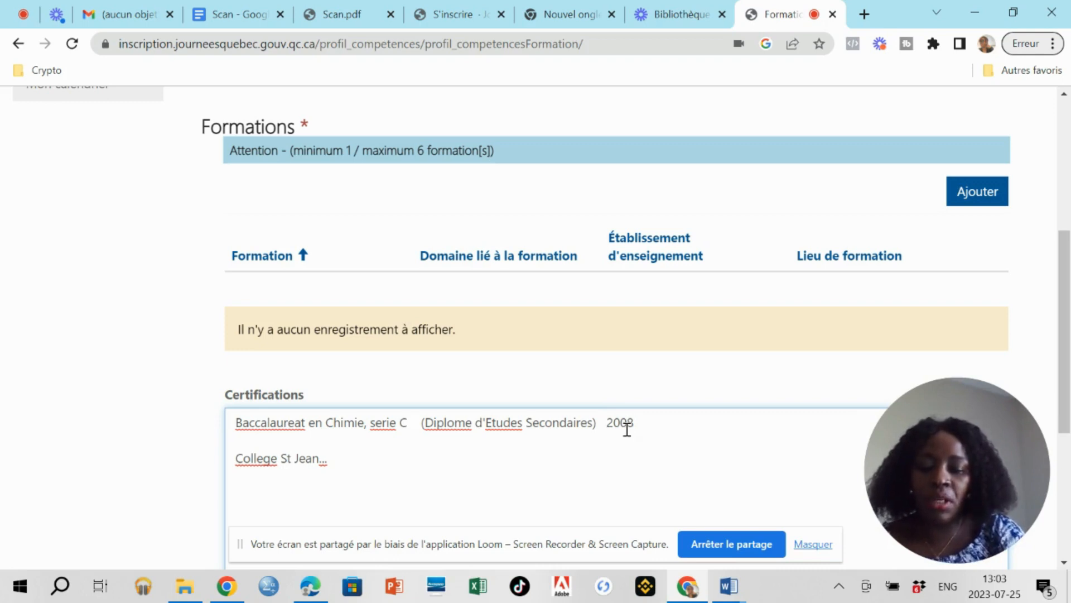
type("Juillet")
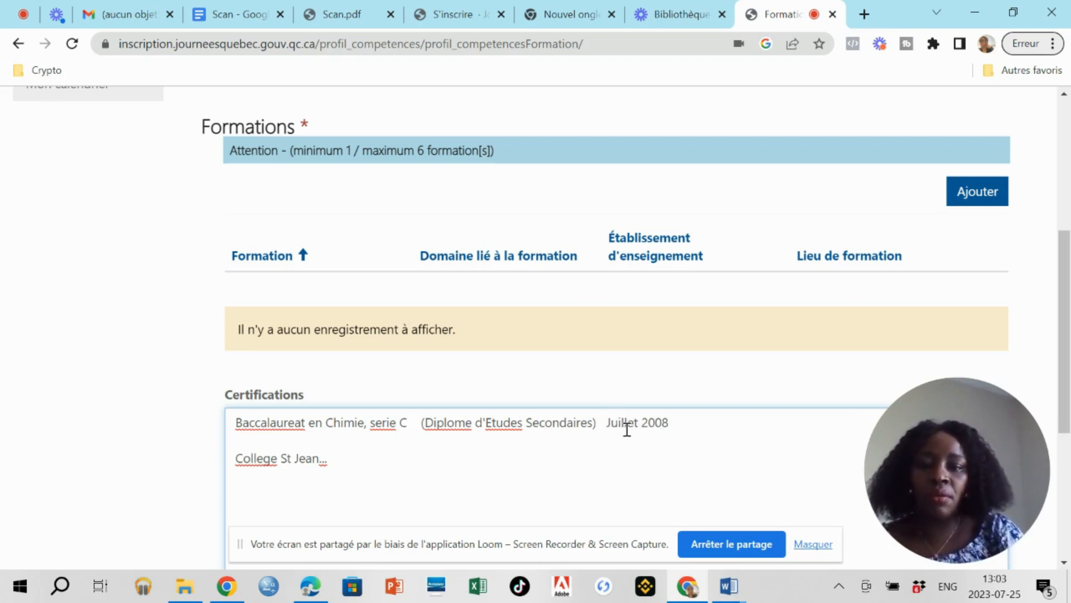
scroll(626, 429, "down", 2)
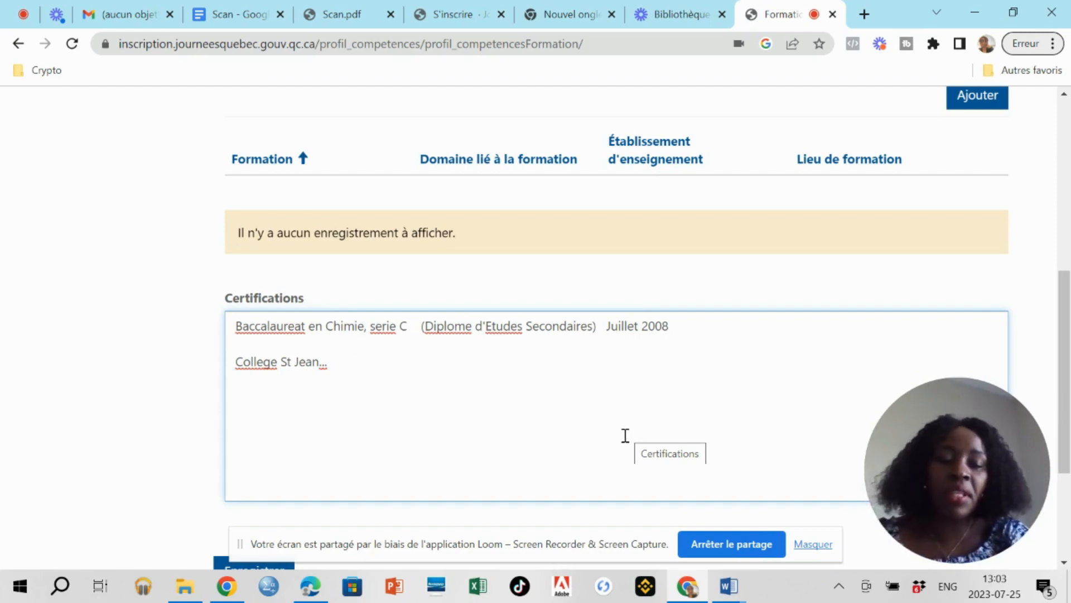
scroll(626, 436, "down", 1)
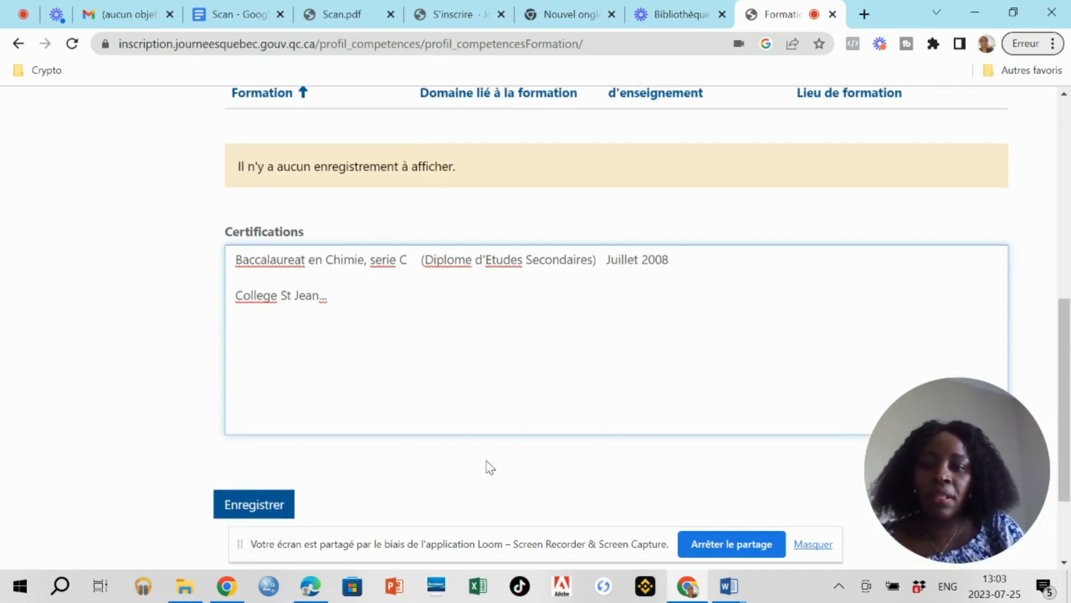
left_click(260, 502)
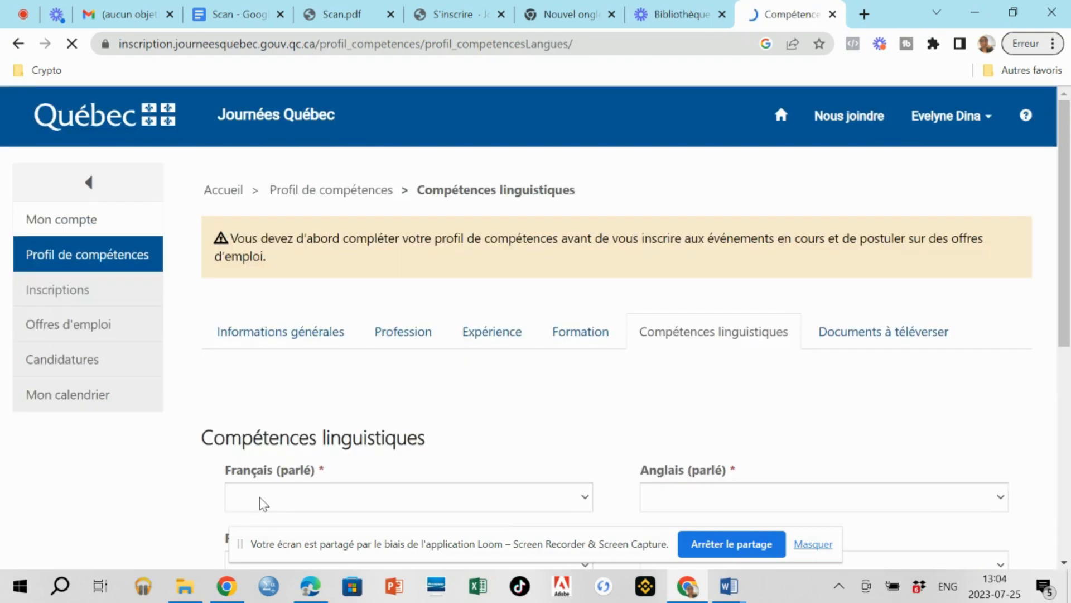
Set Français (parlé) and Français (compréhension orale) to Avancé.
scroll(260, 502, "down", 2)
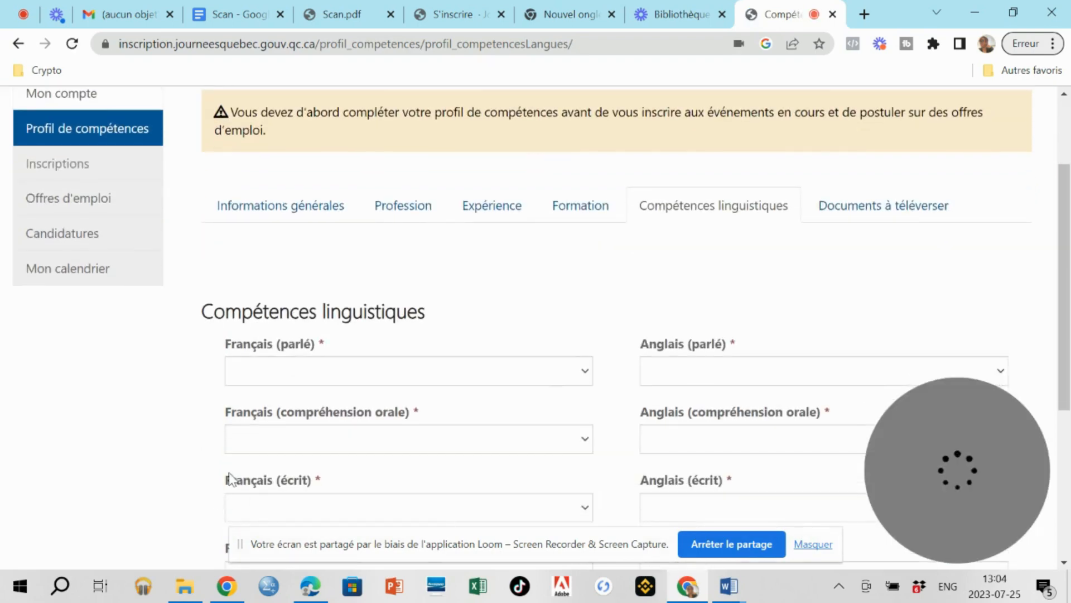
left_click(393, 374)
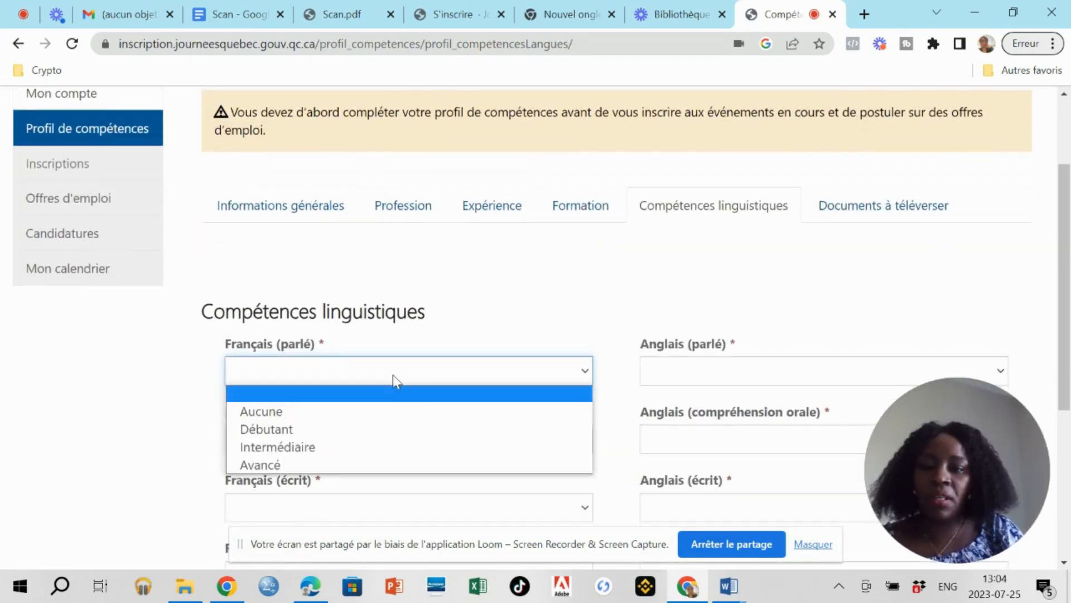
left_click(298, 464)
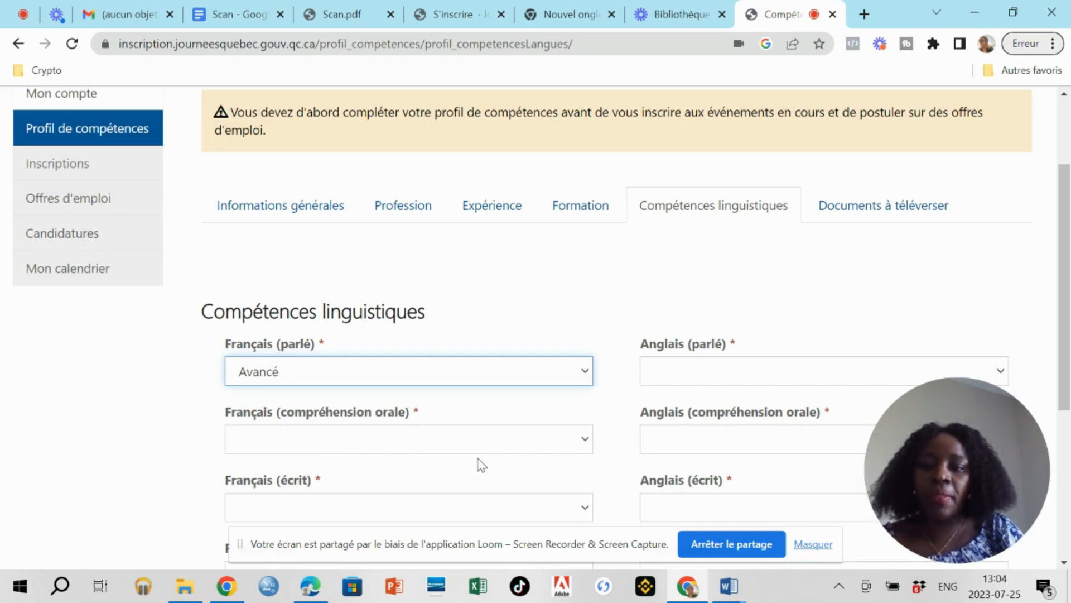
left_click(585, 441)
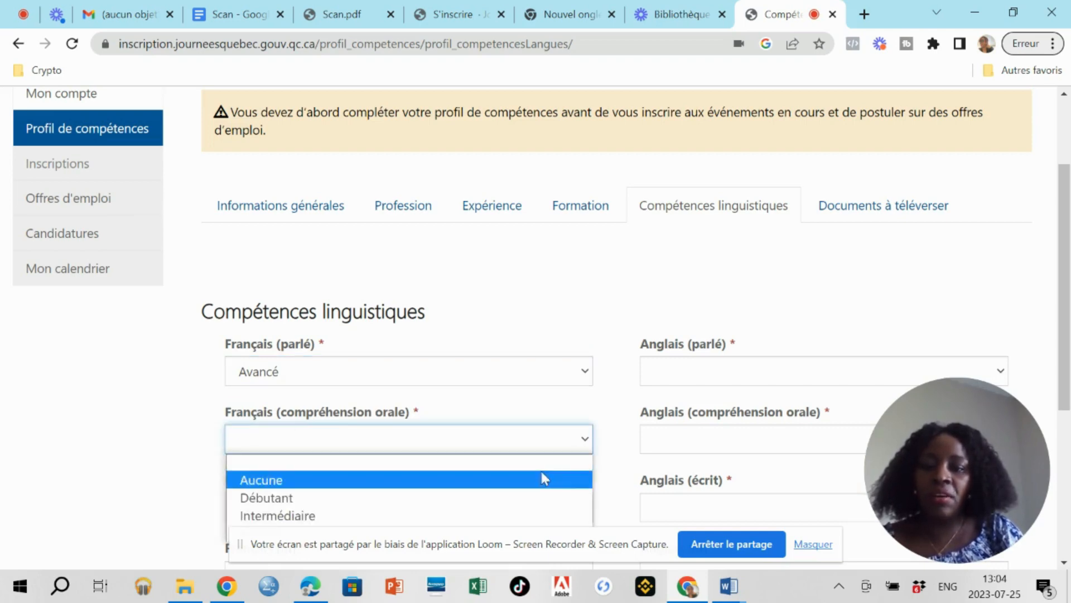
scroll(473, 530, "down", 1)
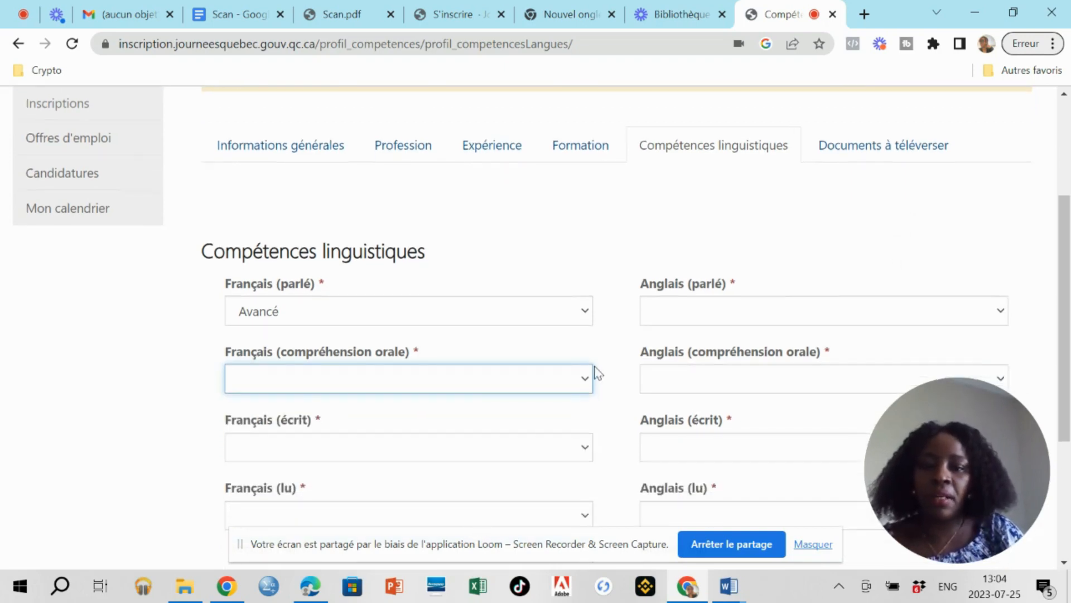
left_click(586, 380)
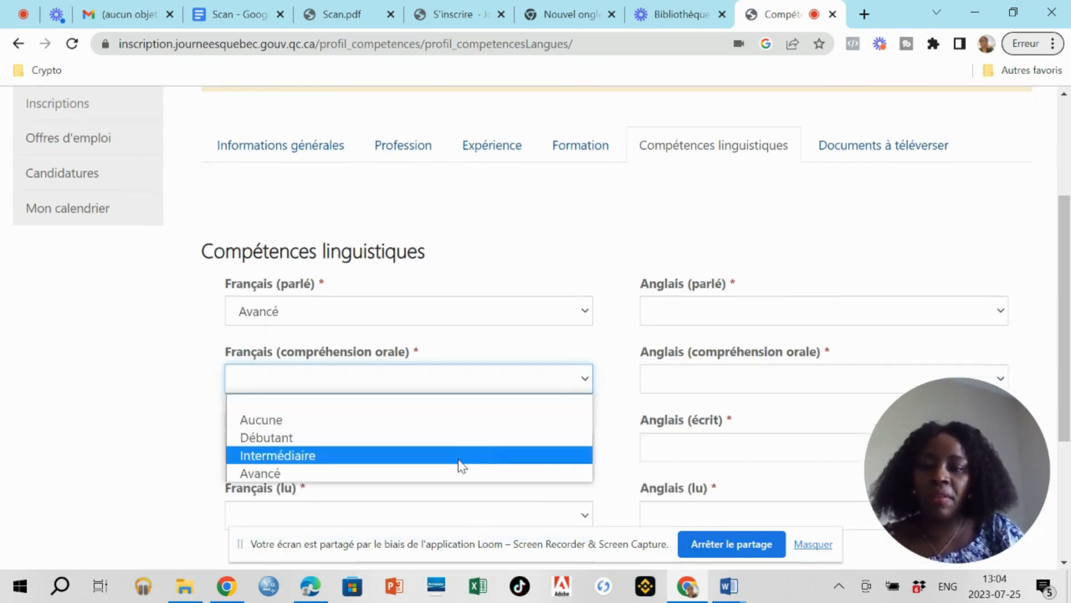
left_click(437, 474)
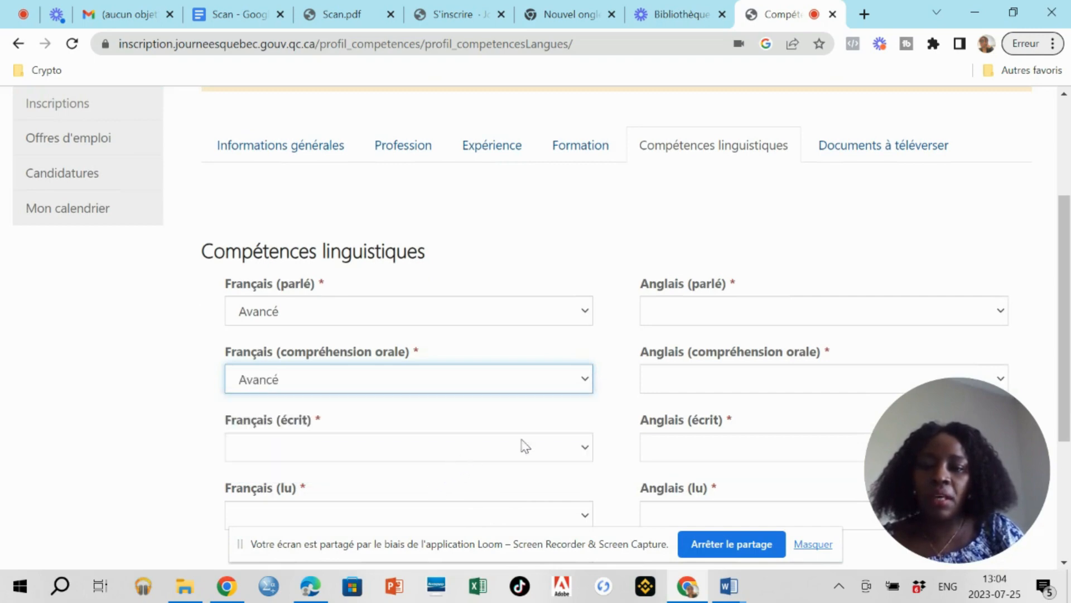
Set Français (écrit) and Français (lu) to Avancé.
left_click(586, 449)
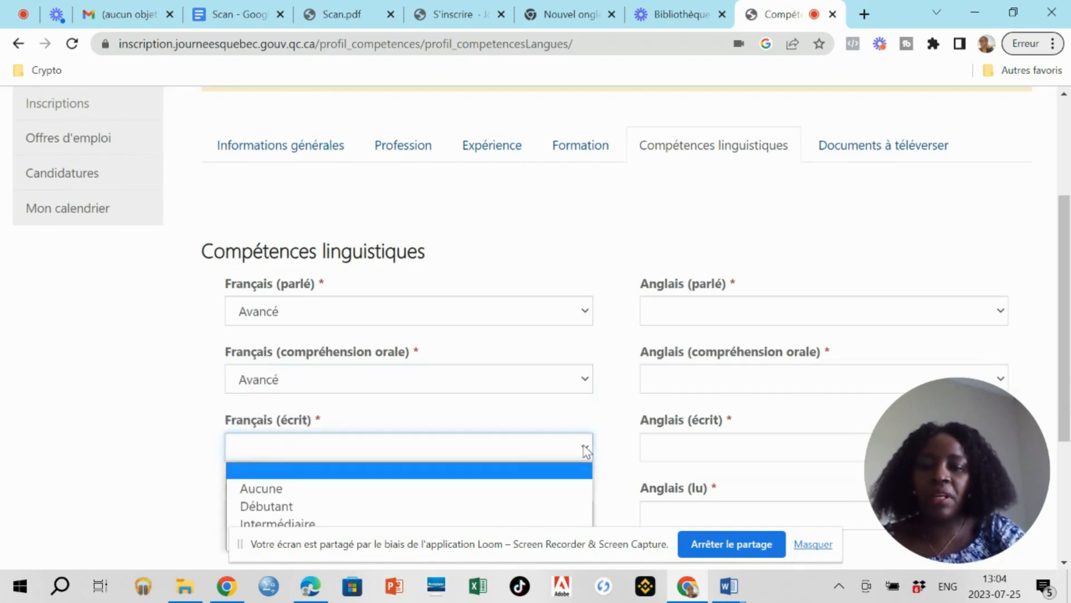
scroll(583, 449, "down", 3)
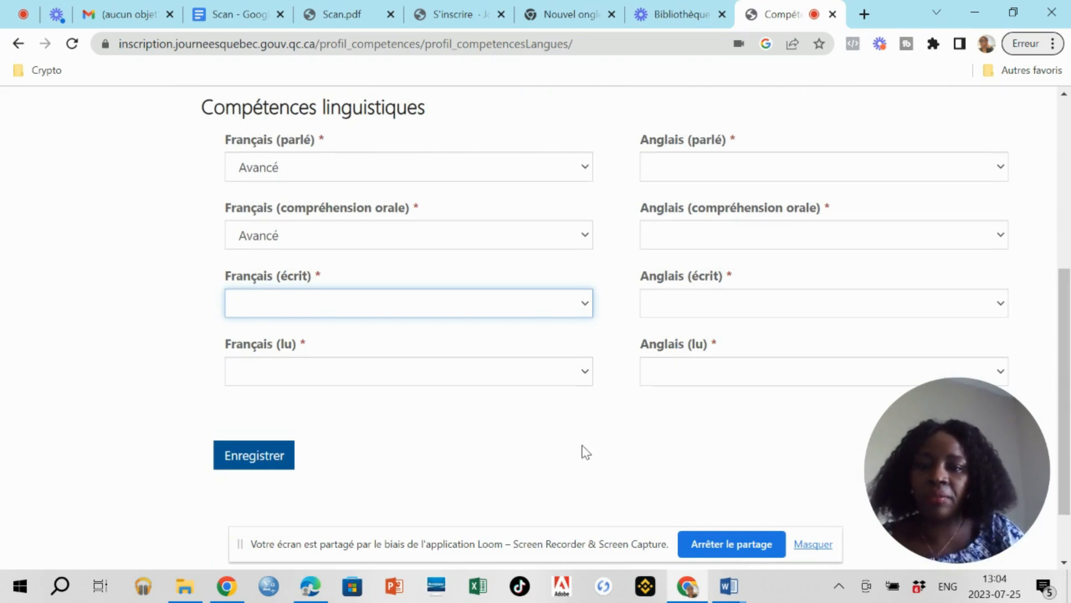
left_click(586, 307)
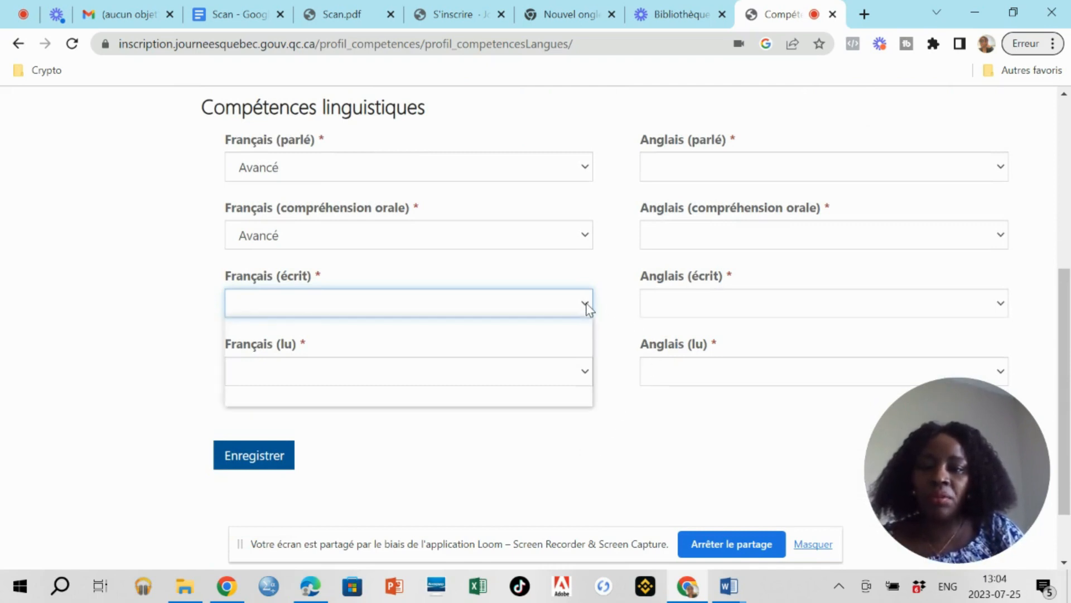
left_click(412, 398)
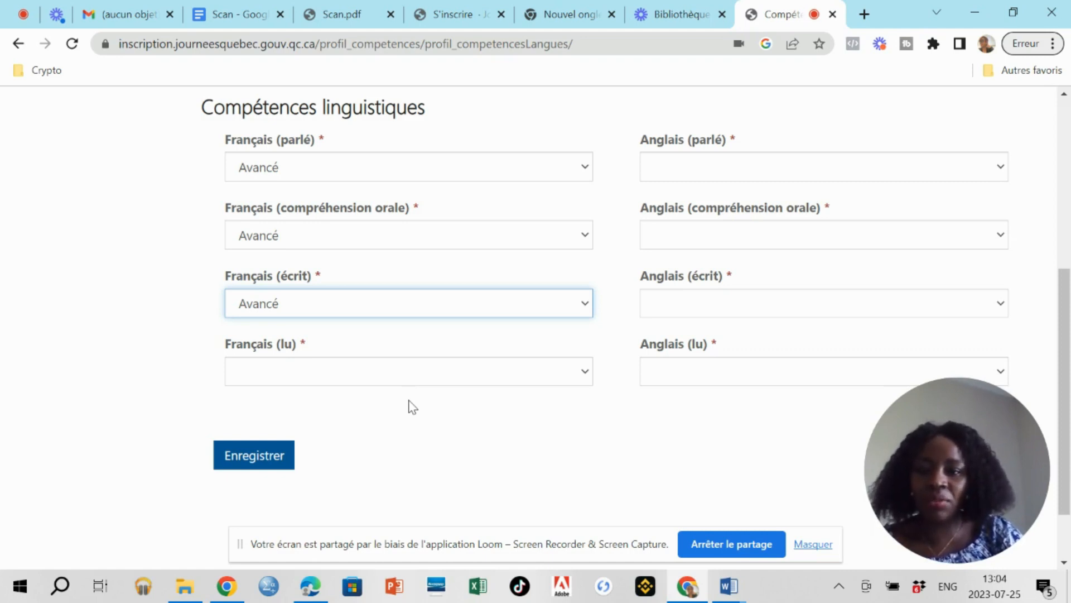
left_click(372, 376)
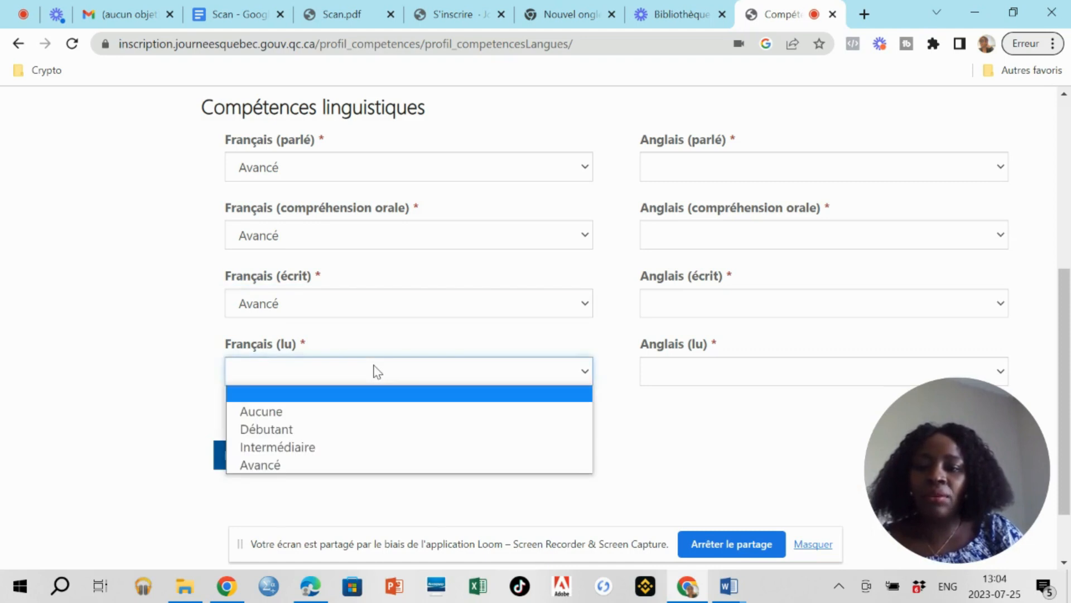
left_click(283, 464)
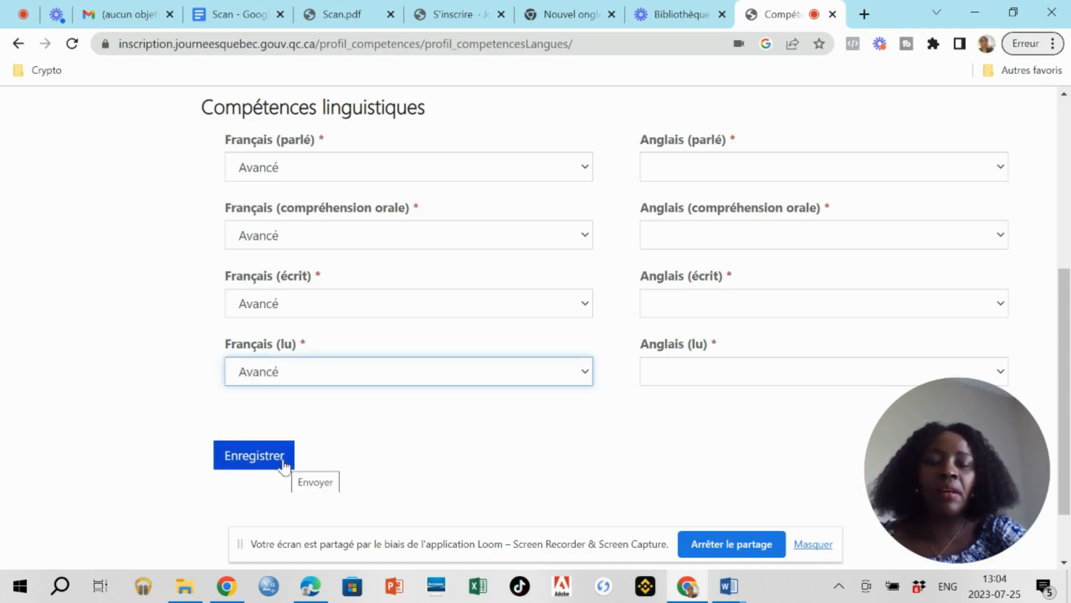
Submit the French levels and settle Anglais (parlé) on Débutant.
left_click(254, 455)
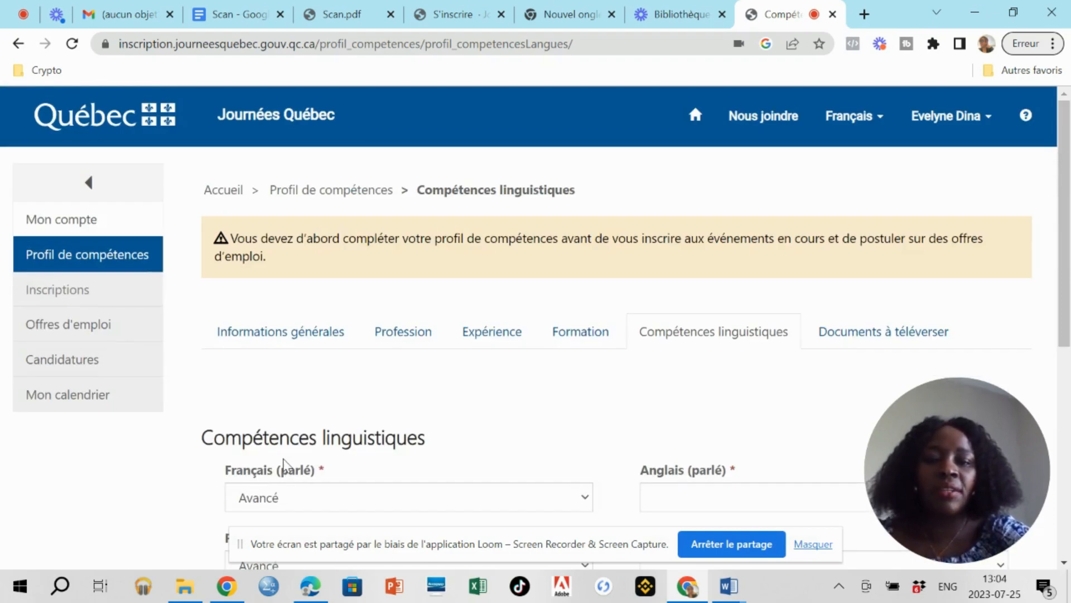
scroll(283, 464, "down", 5)
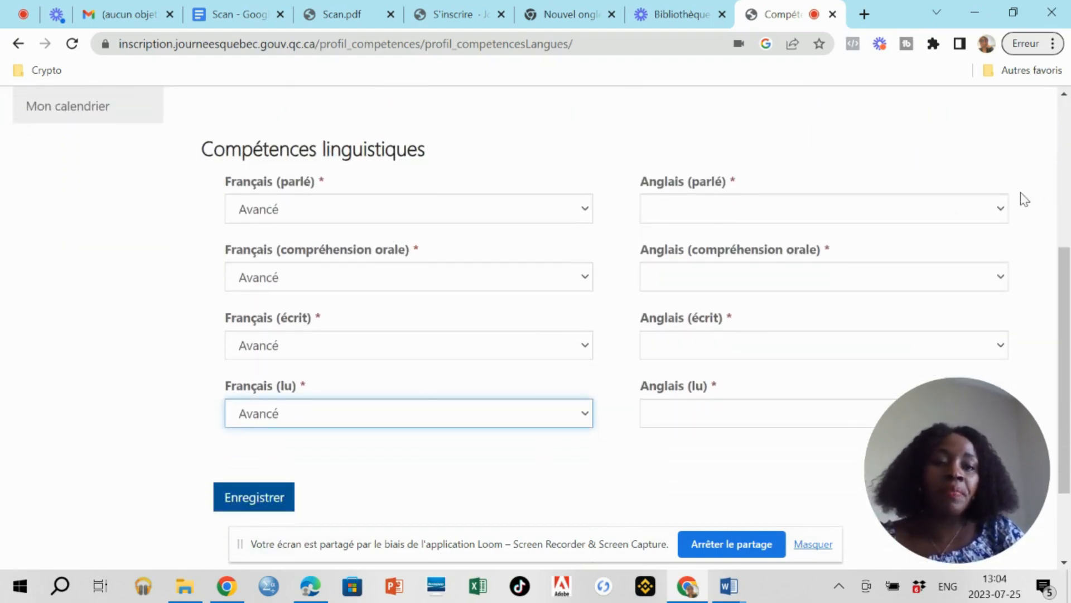
left_click(1001, 210)
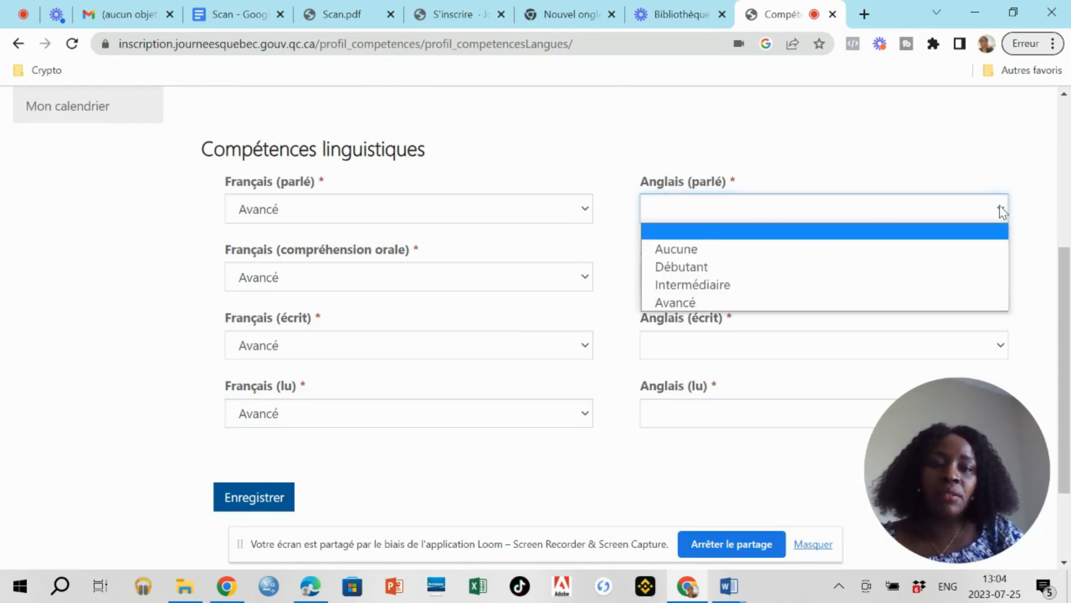
left_click(890, 287)
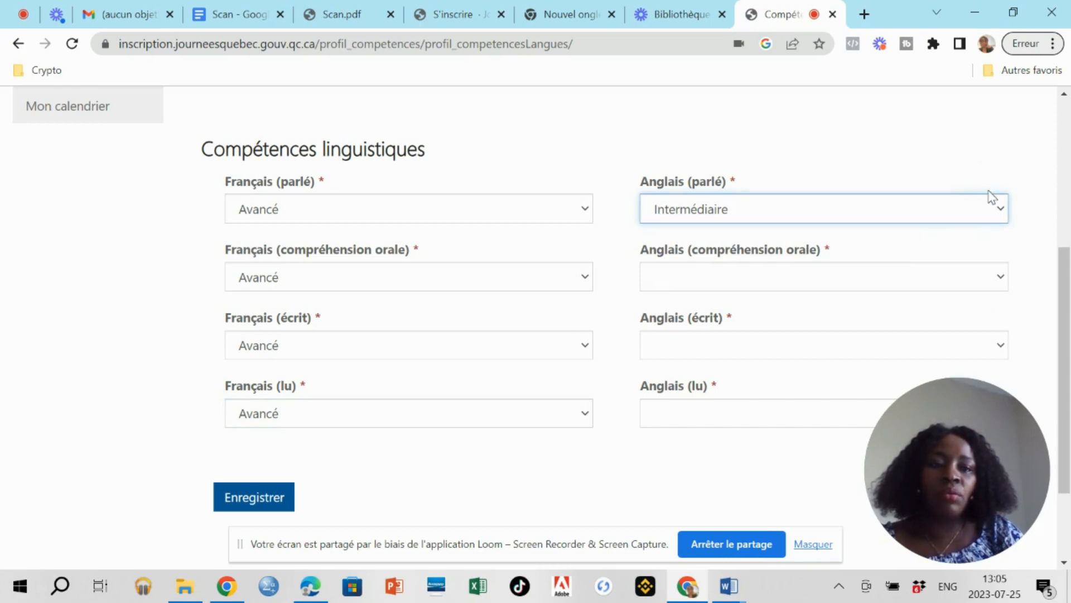
left_click(988, 209)
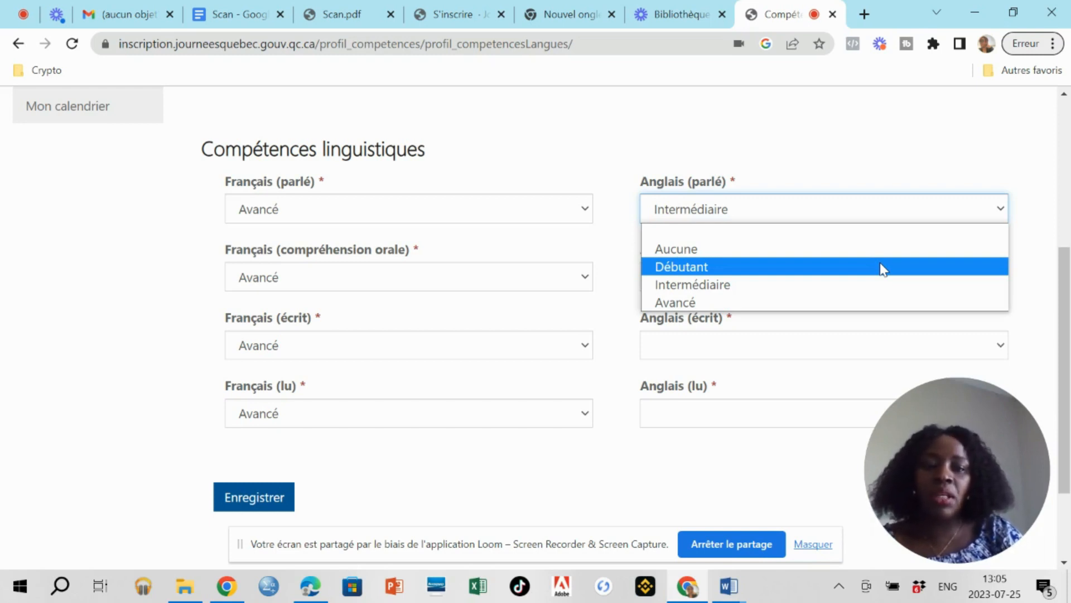
left_click(881, 265)
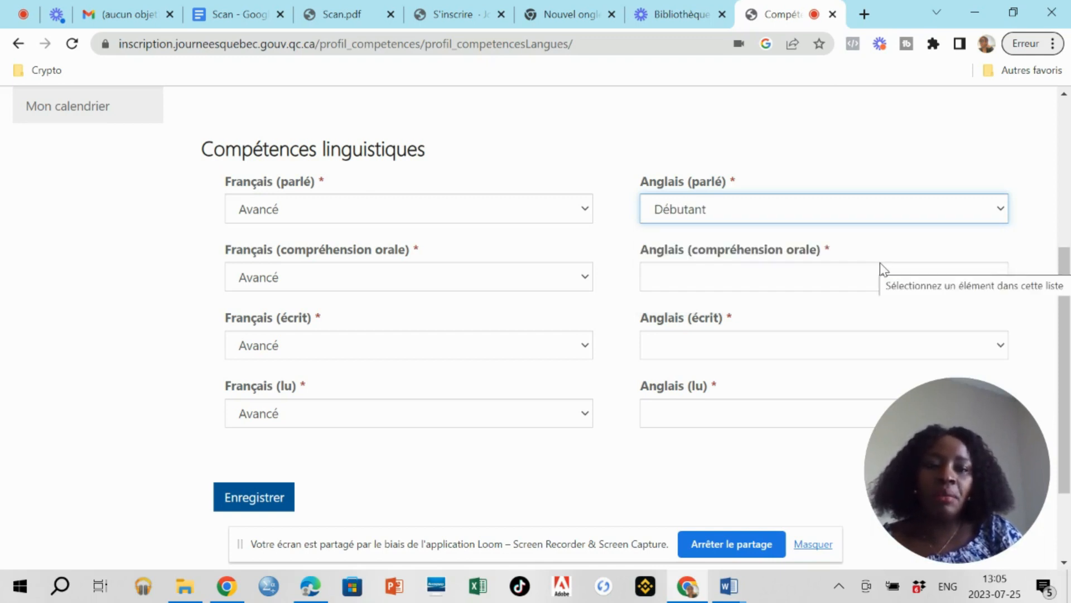
left_click(924, 211)
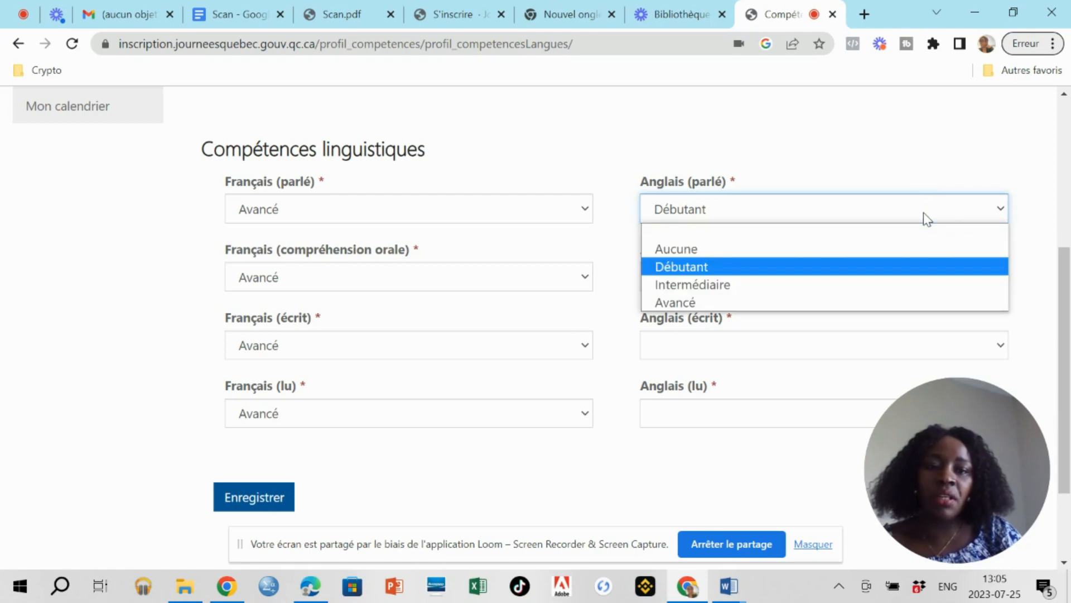
left_click(868, 285)
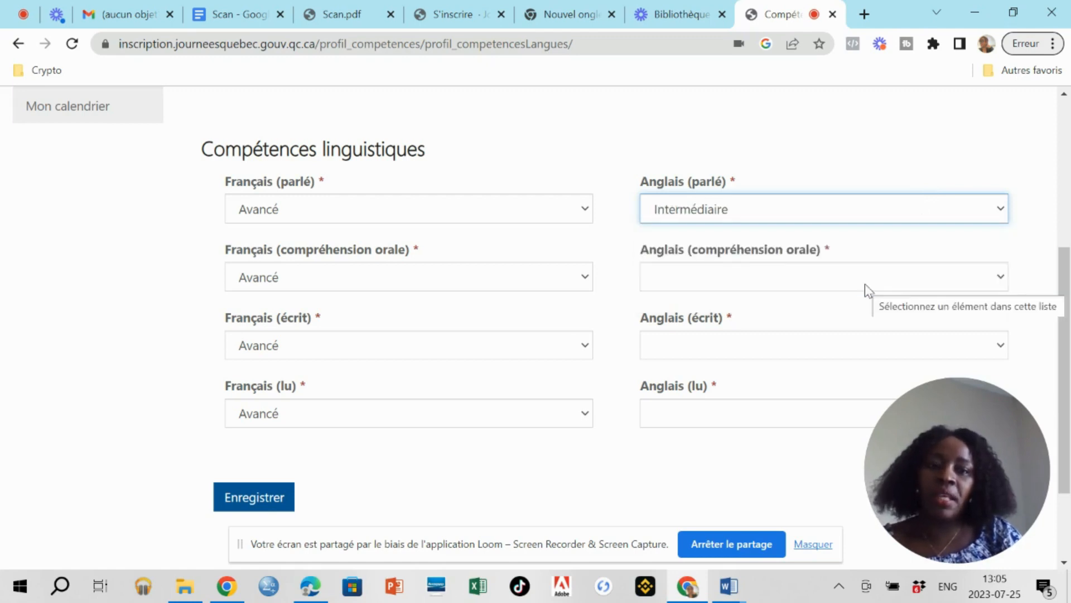
left_click(894, 212)
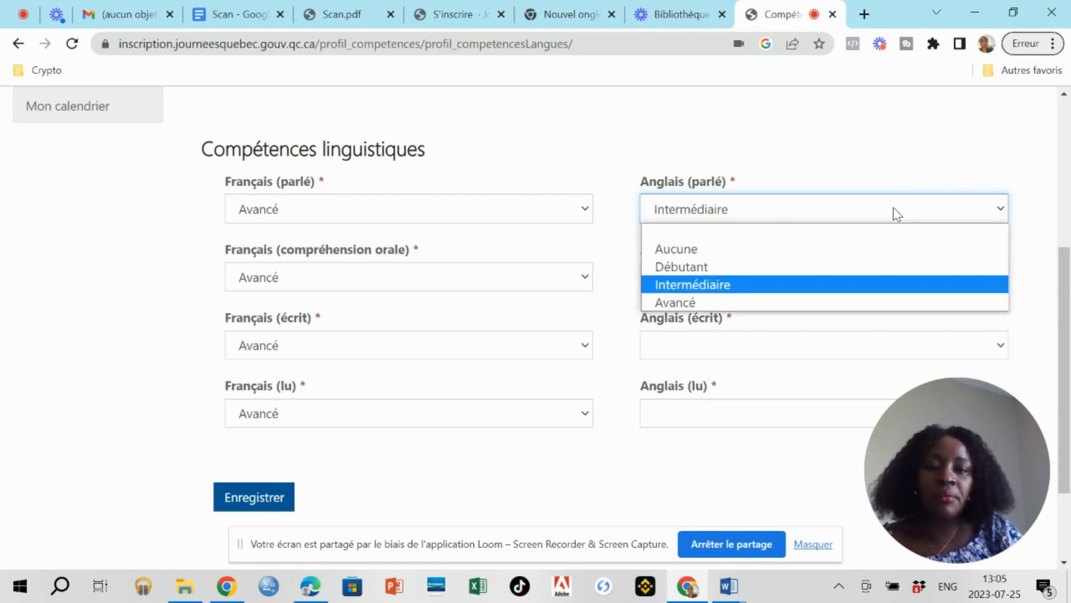
left_click(835, 267)
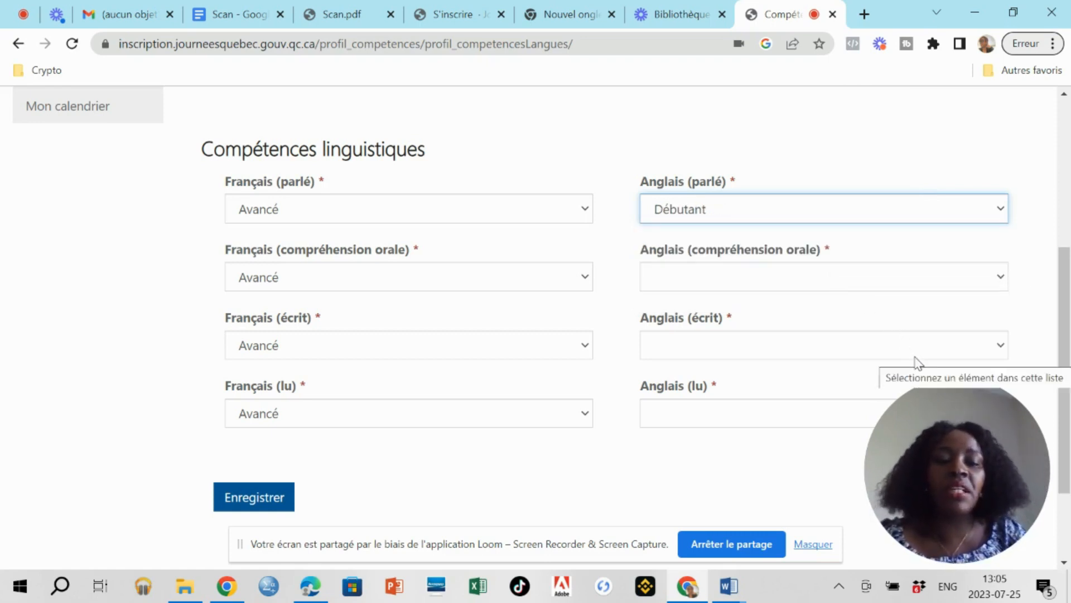
Set Anglais (compréhension orale) and Anglais (écrit) to Débutant.
left_click(924, 273)
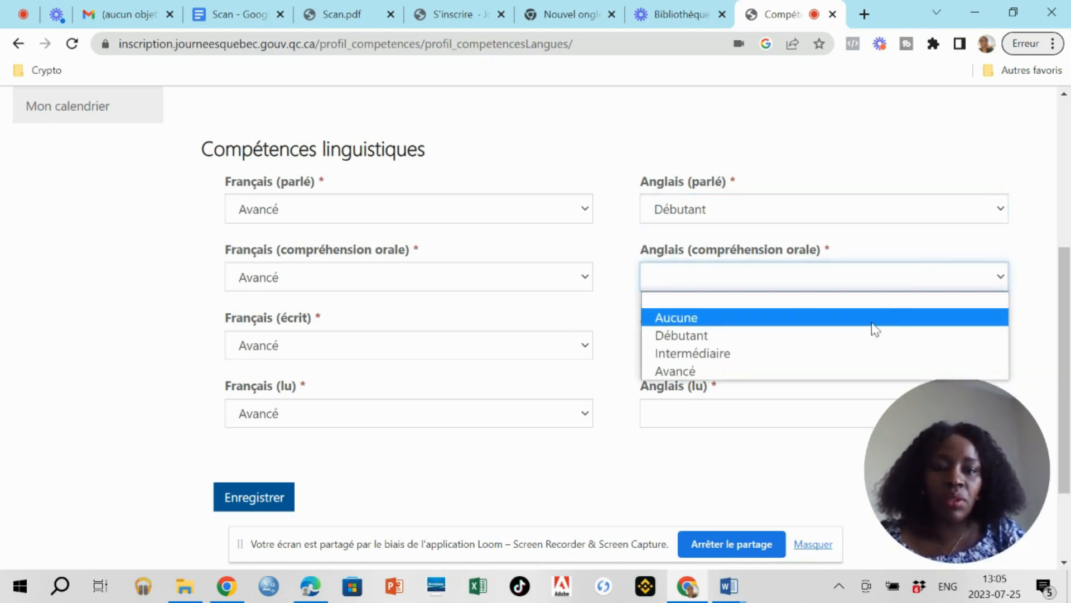
left_click(857, 345)
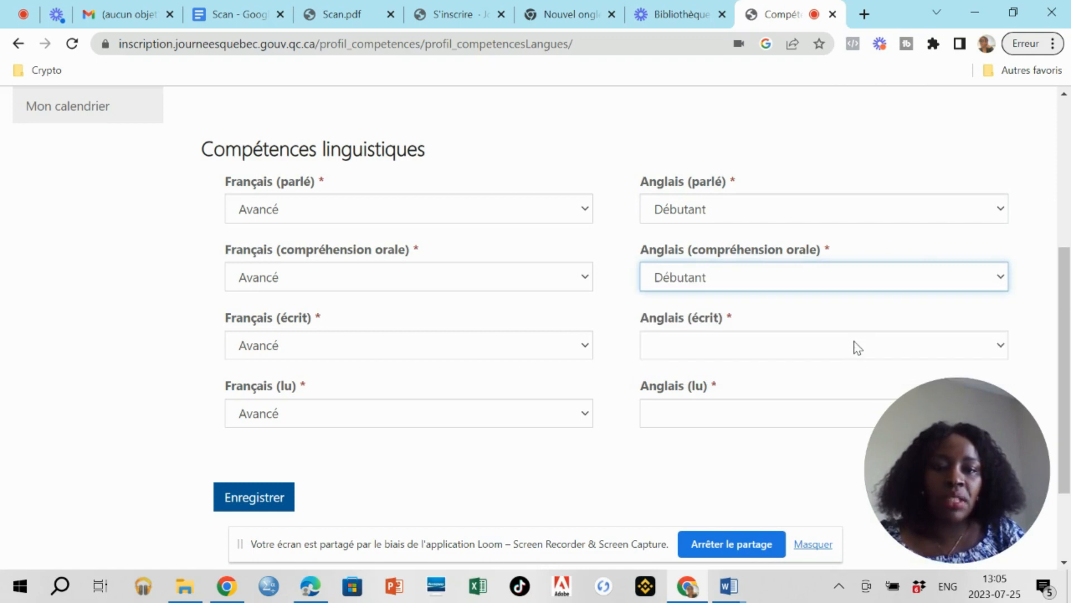
left_click(845, 351)
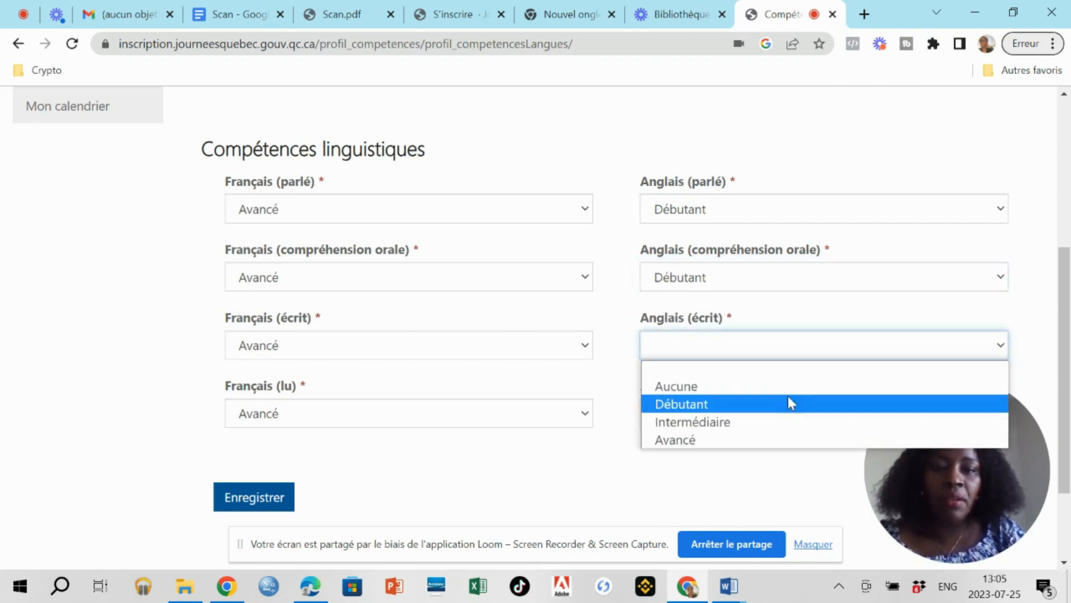
left_click(778, 406)
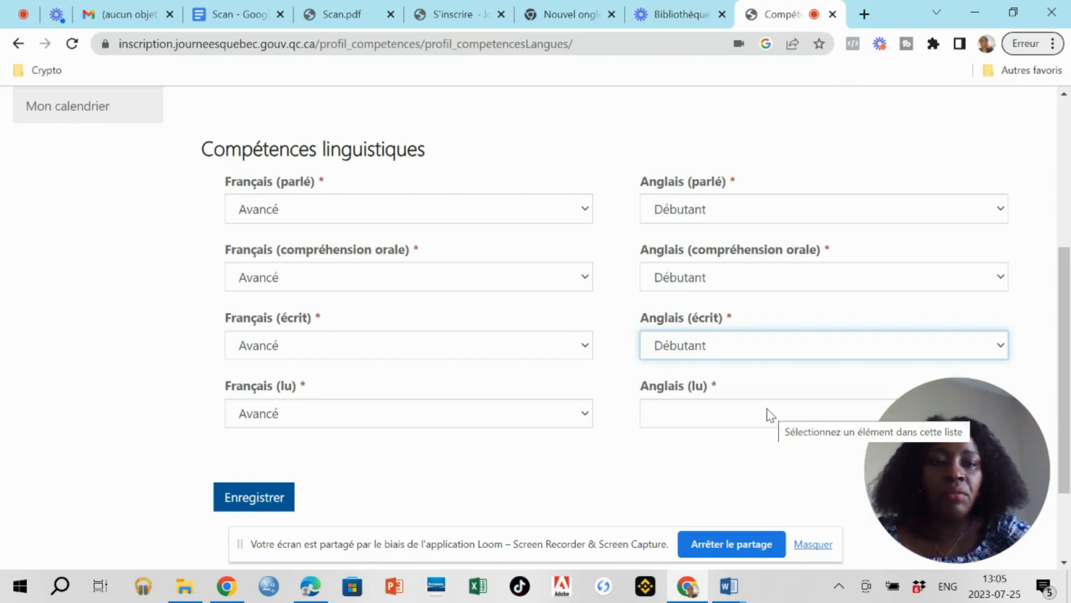
scroll(770, 413, "down", 2)
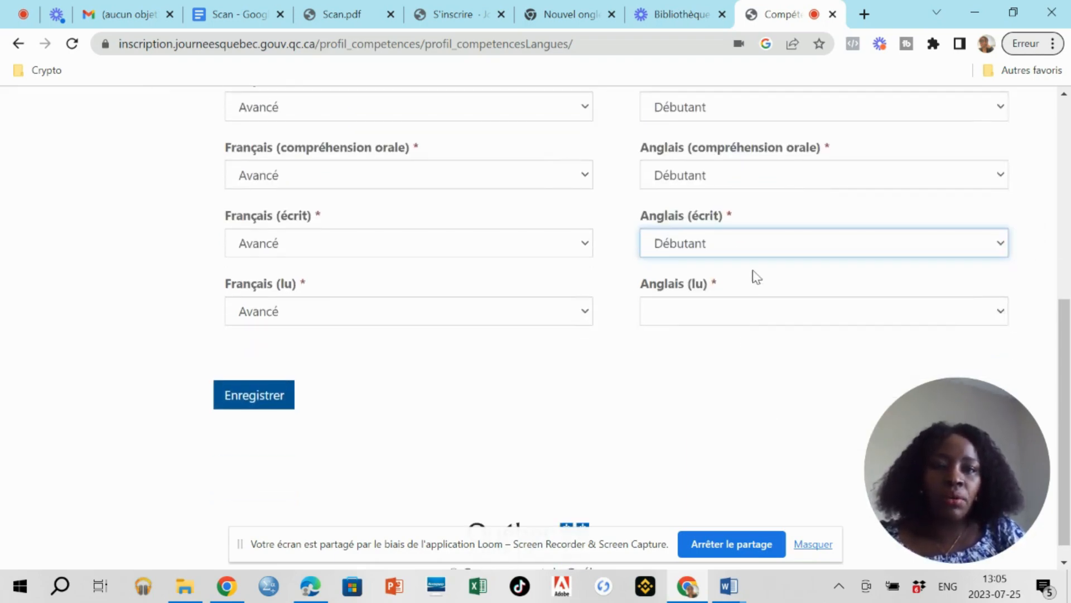
Set Anglais (lu) to Débutant.
scroll(803, 190, "up", 1)
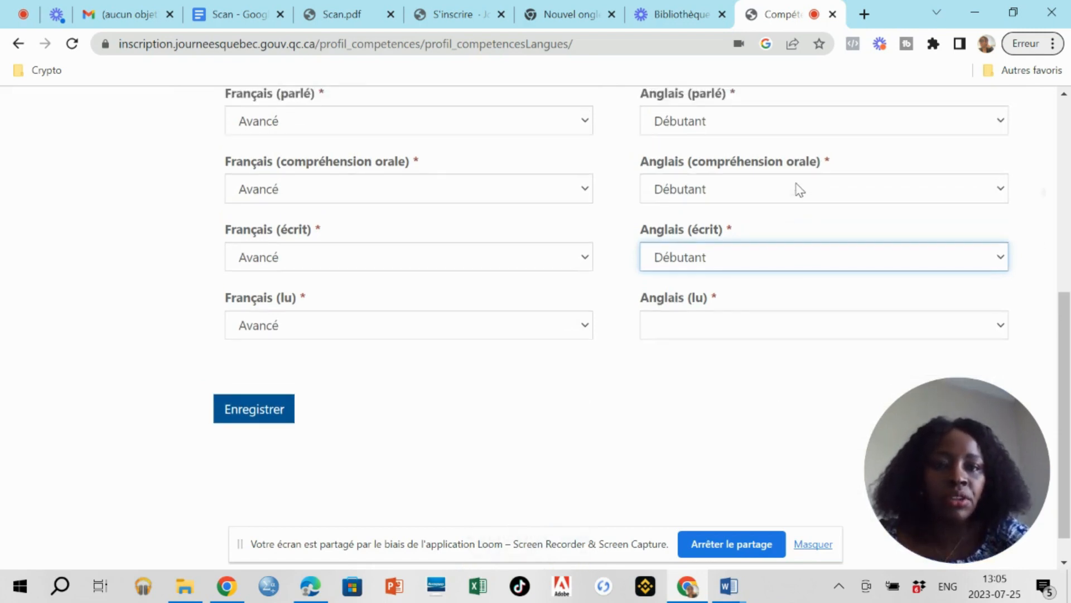
scroll(796, 184, "down", 1)
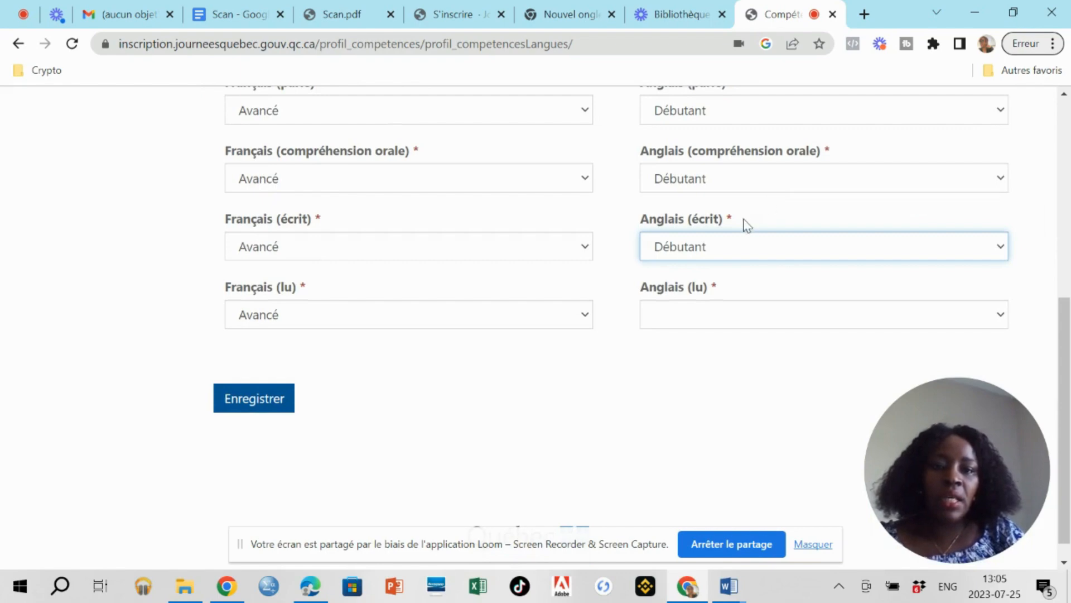
left_click(709, 316)
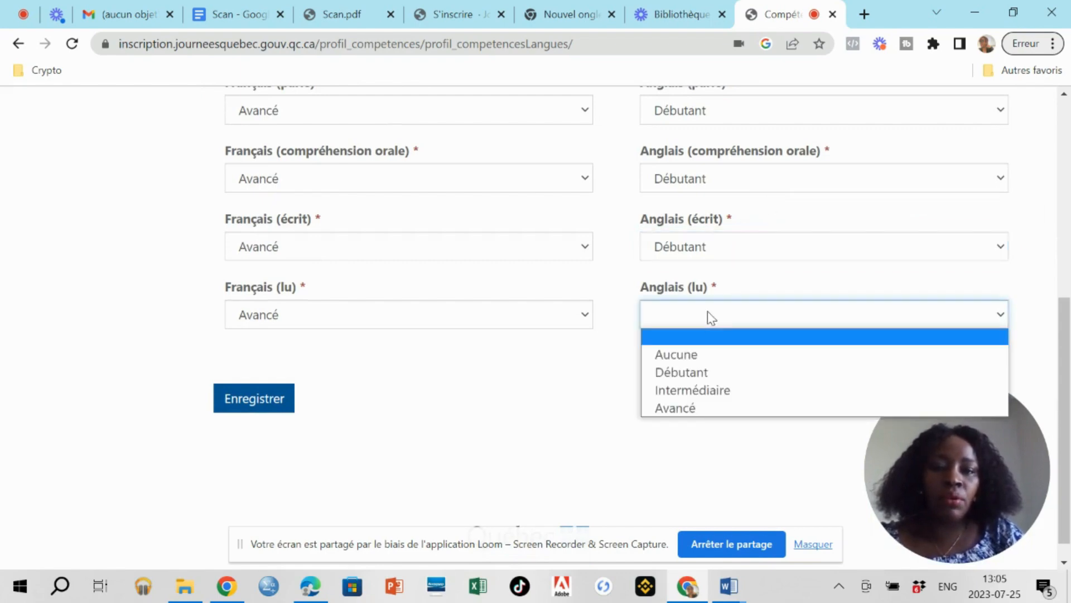
left_click(688, 374)
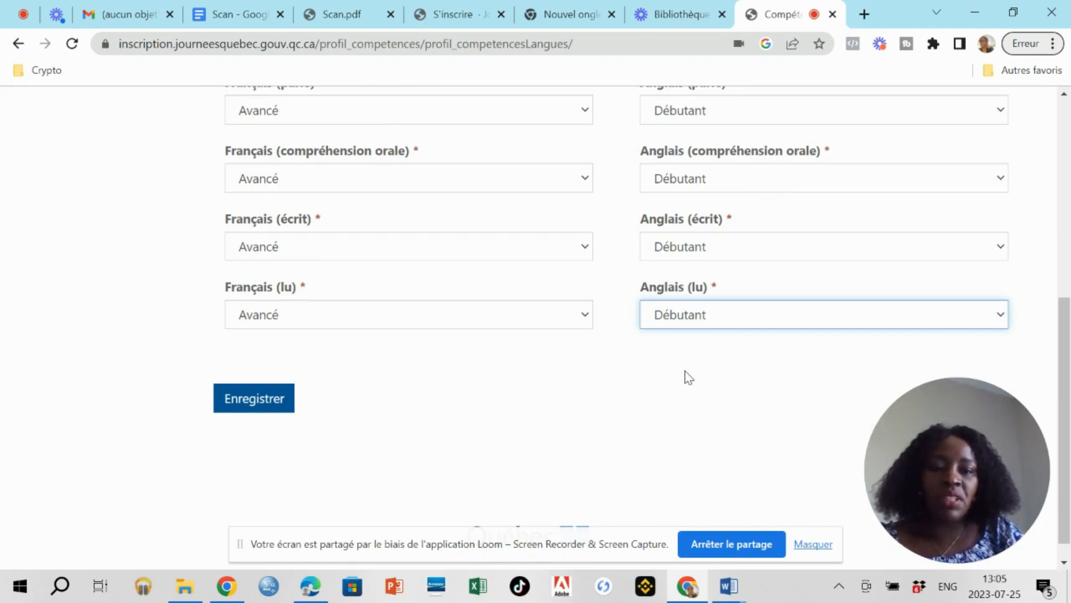
Confirm Anglais (parlé) stays Débutant and save the language skill levels.
scroll(680, 376, "down", 1)
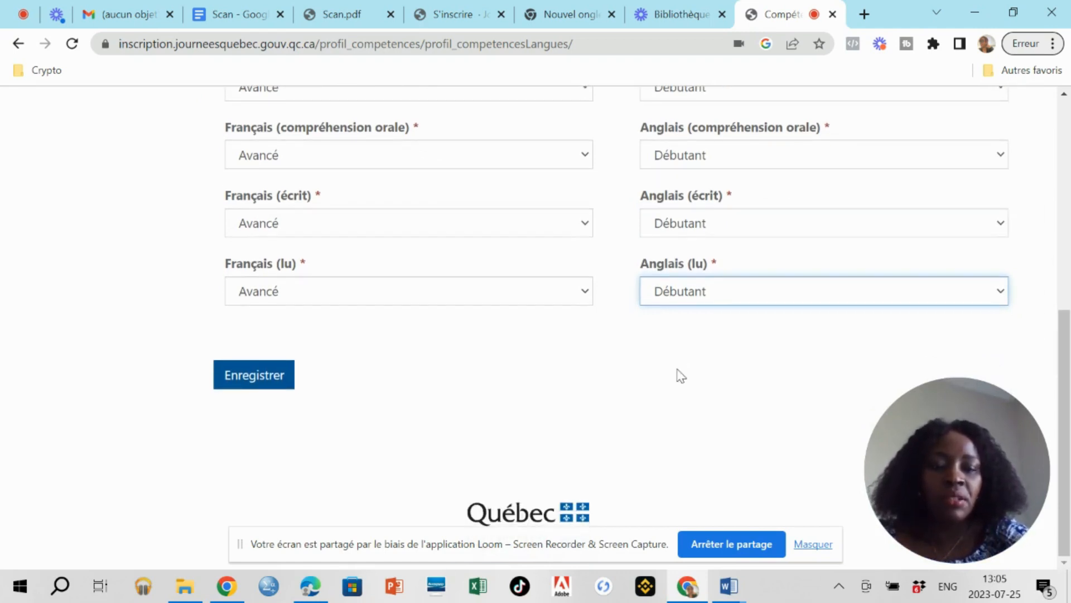
scroll(681, 376, "up", 1)
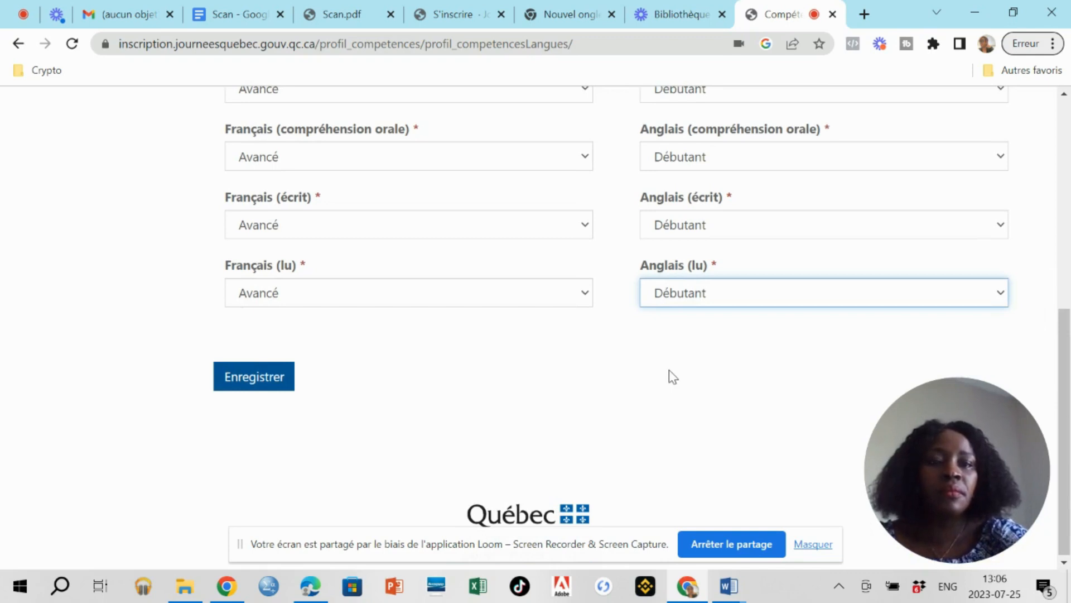
scroll(670, 373, "up", 3)
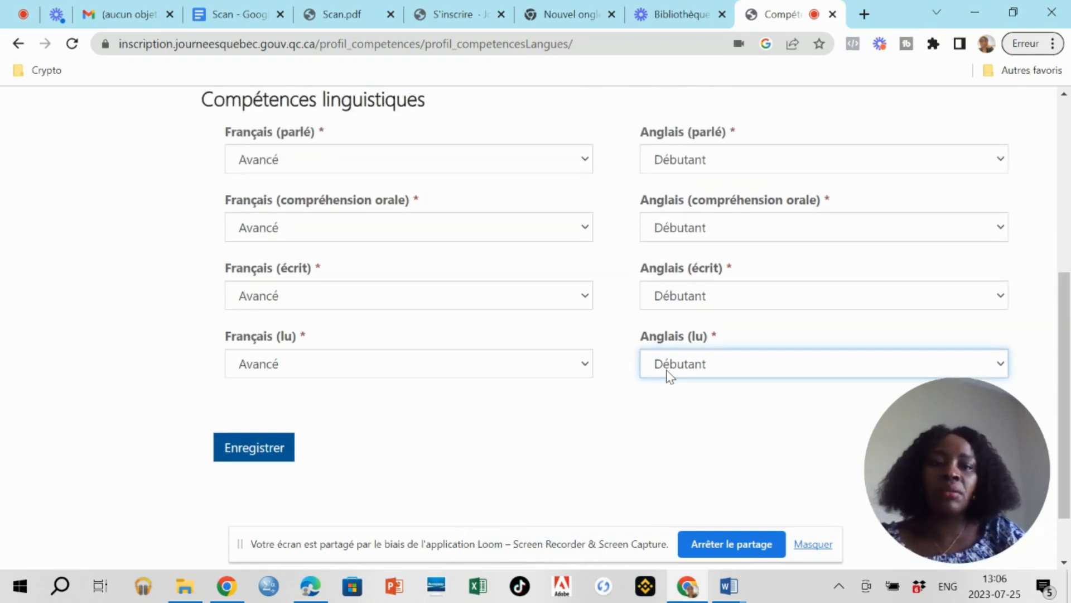
left_click(723, 165)
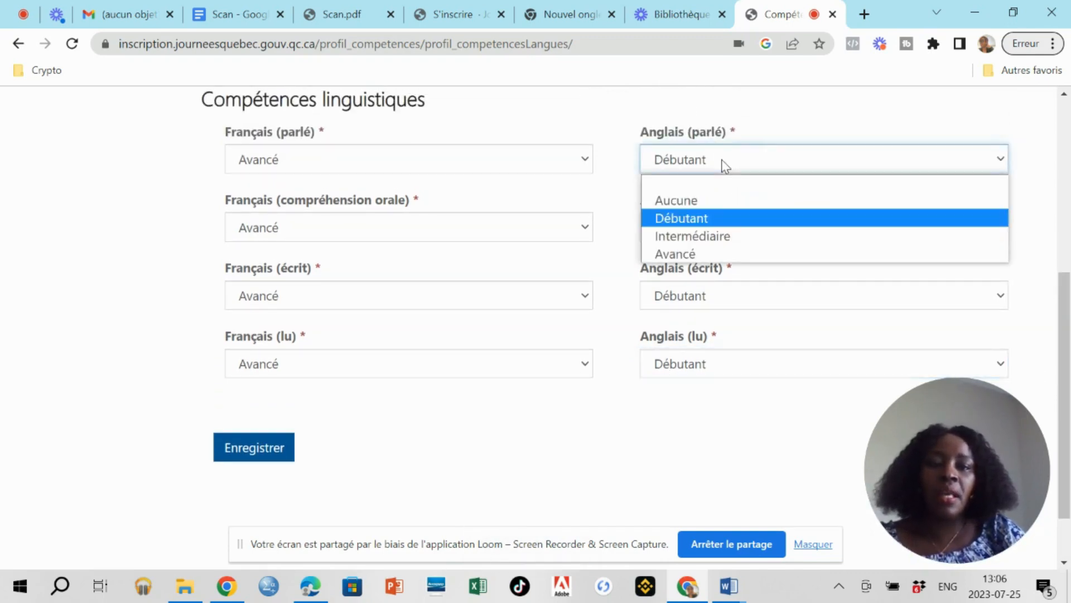
left_click(516, 428)
left_click(270, 447)
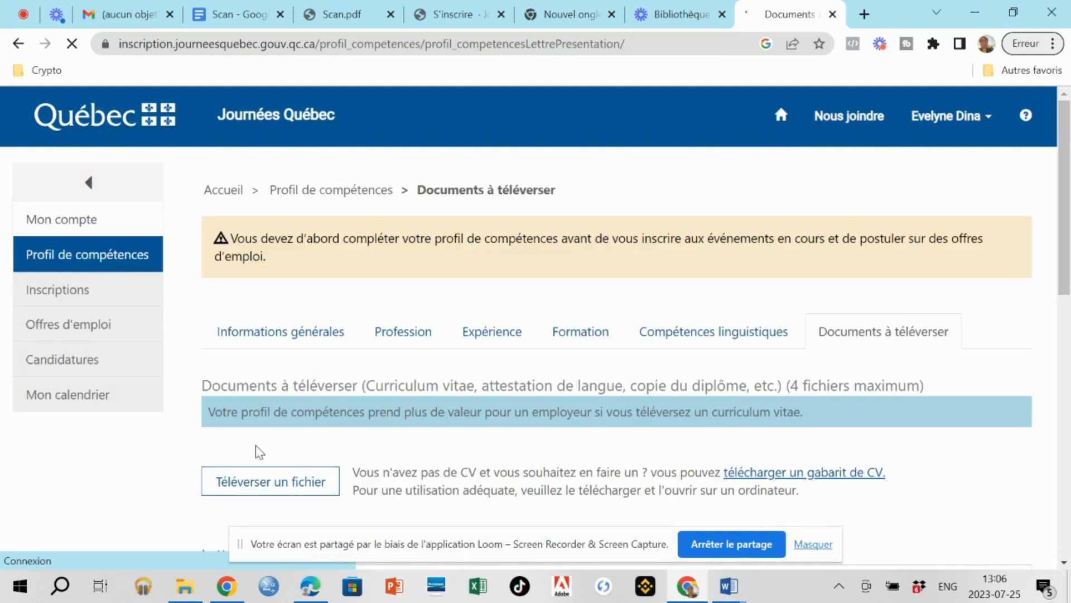
Scroll down the Documents à téléverser page to the upload area and empty Lettre de motivation box.
scroll(252, 449, "down", 2)
scroll(252, 444, "down", 2)
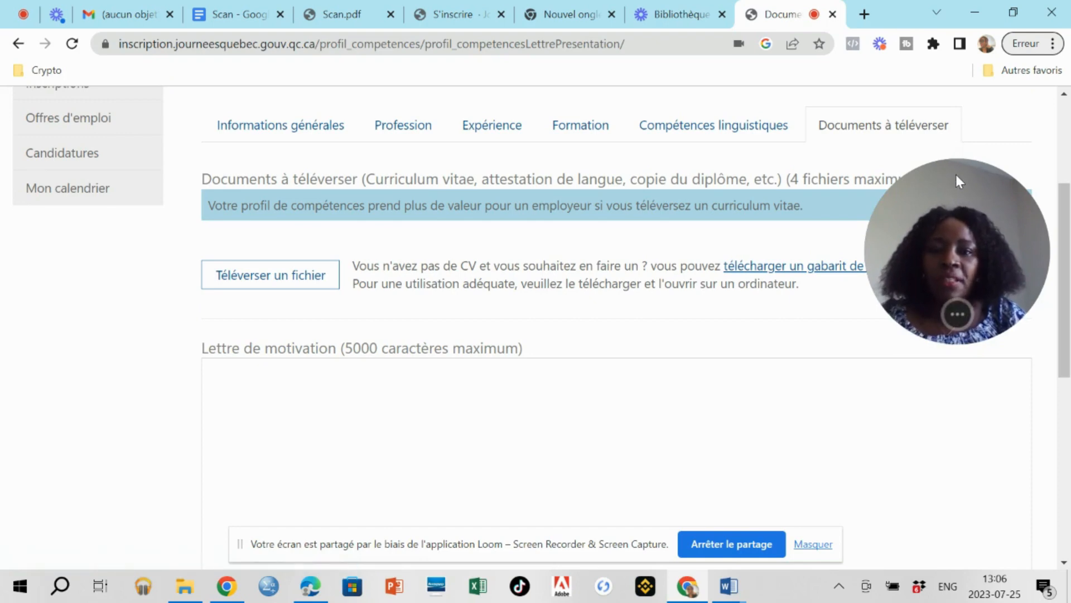
left_click_drag(976, 243, 993, 447)
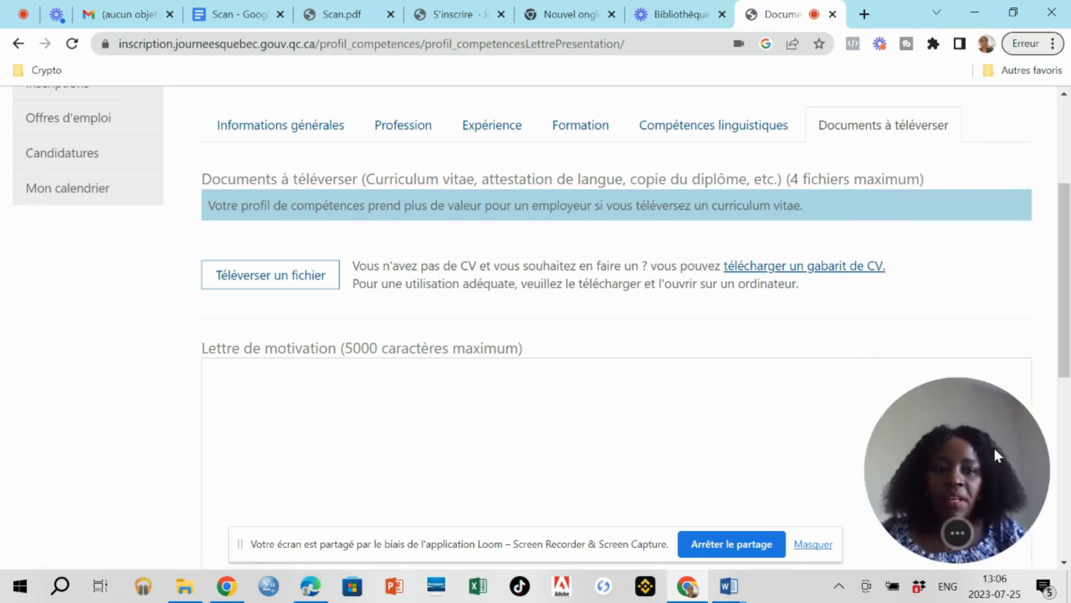
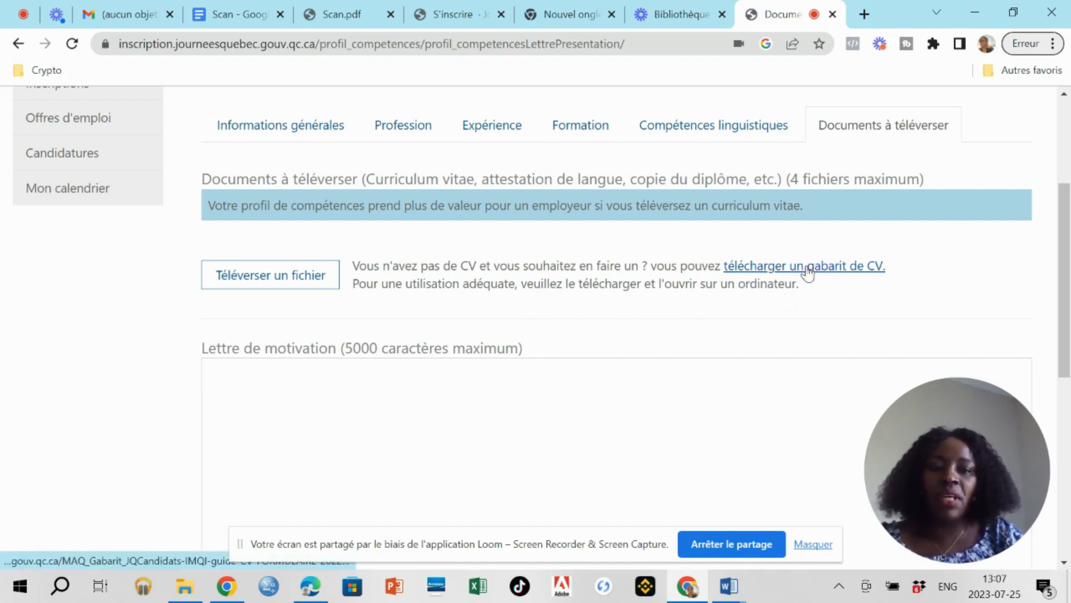
Download the 'télécharger un gabarit de CV' template so it opens in Word.
left_click(807, 272)
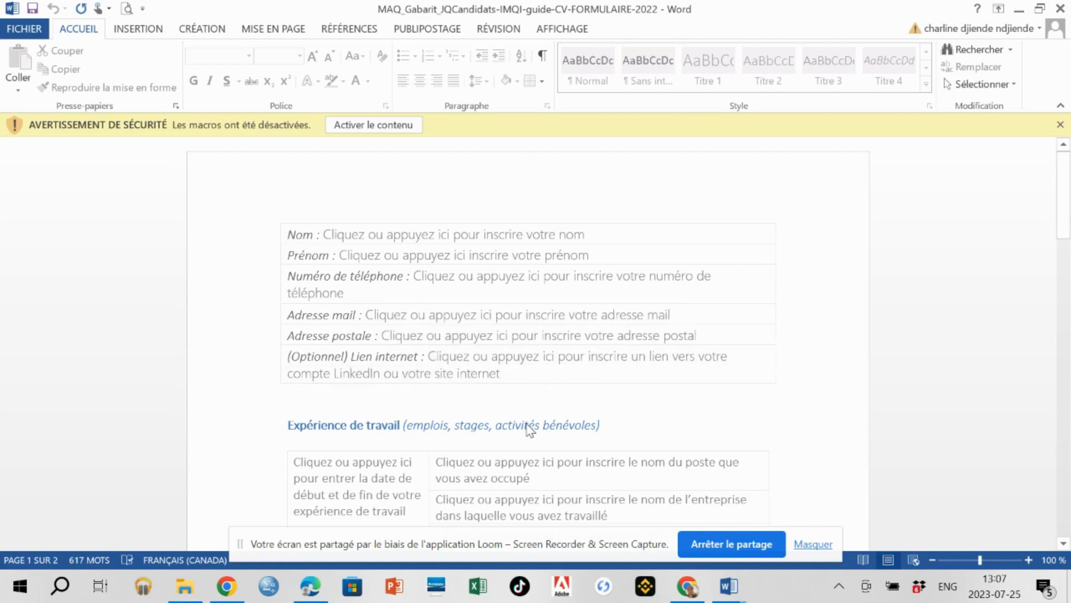
scroll(527, 427, "down", 3)
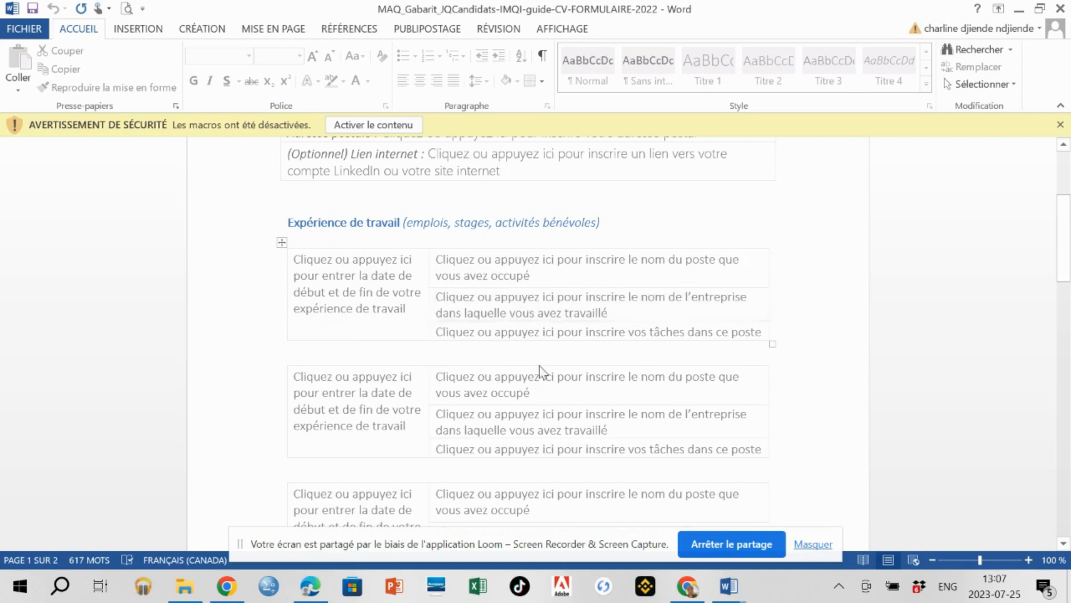
scroll(444, 522, "down", 6)
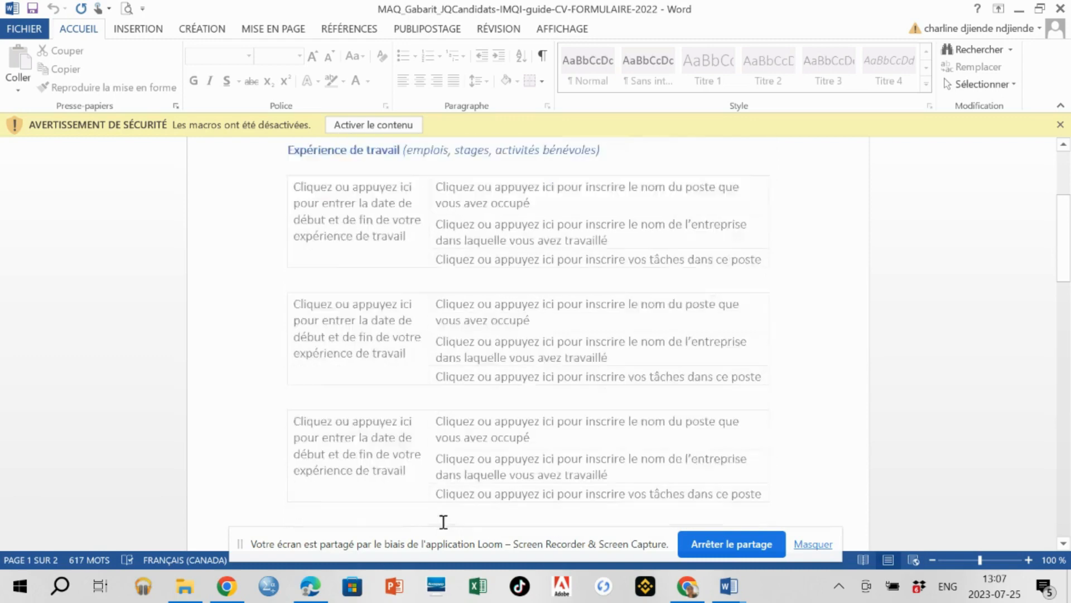
scroll(443, 525, "down", 7)
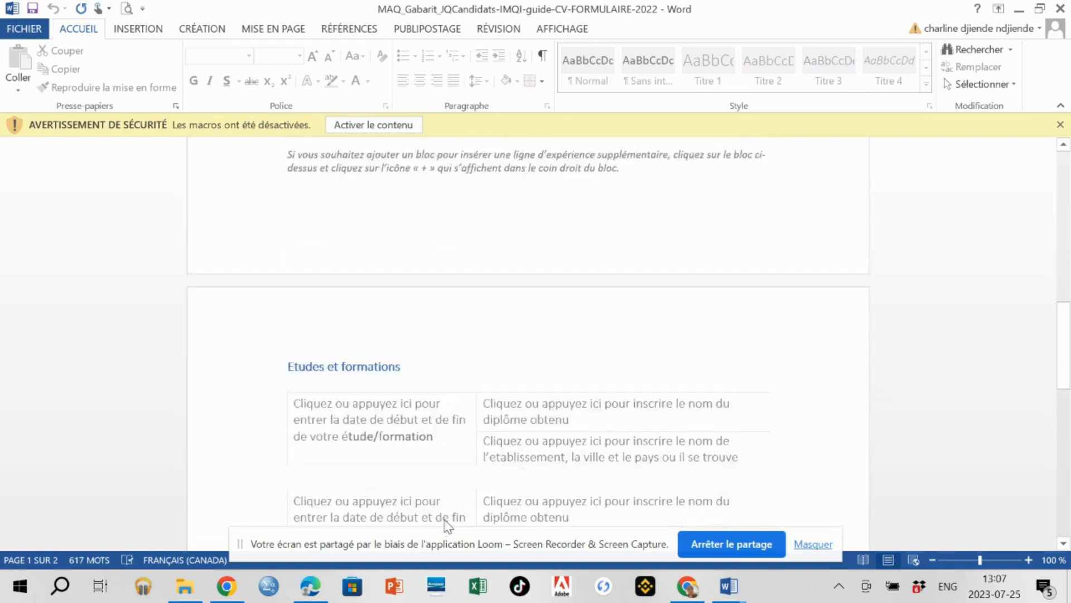
scroll(443, 525, "down", 5)
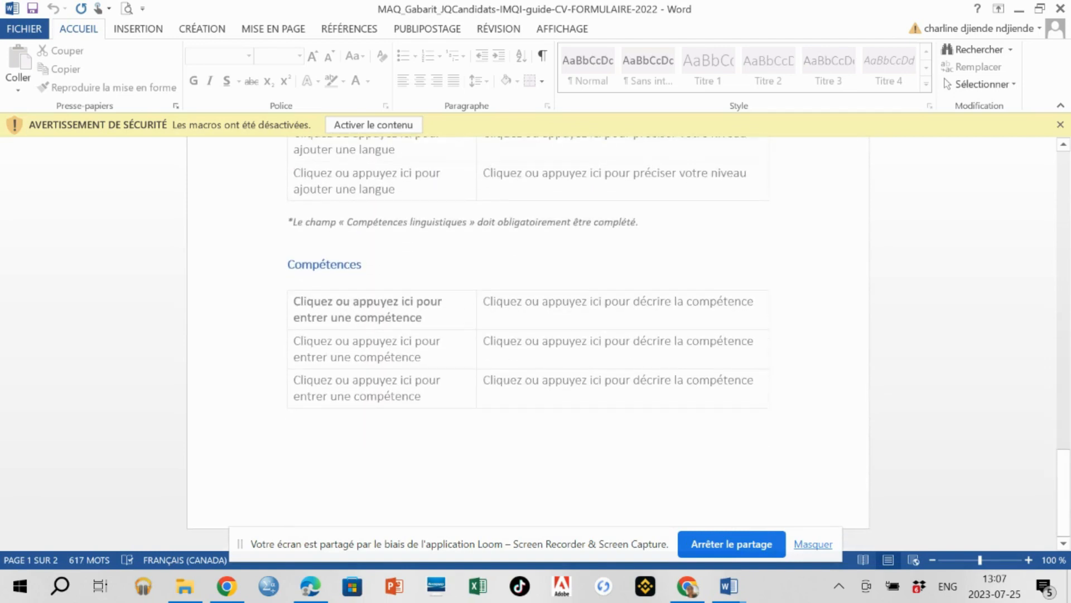
scroll(444, 524, "up", 1)
scroll(443, 524, "up", 10)
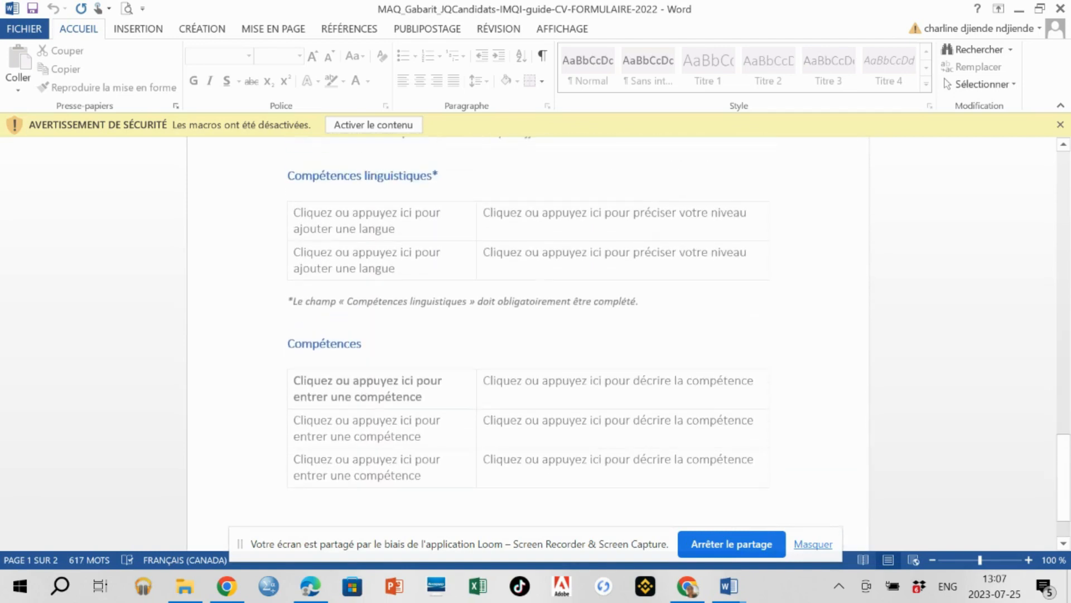
scroll(442, 531, "up", 3)
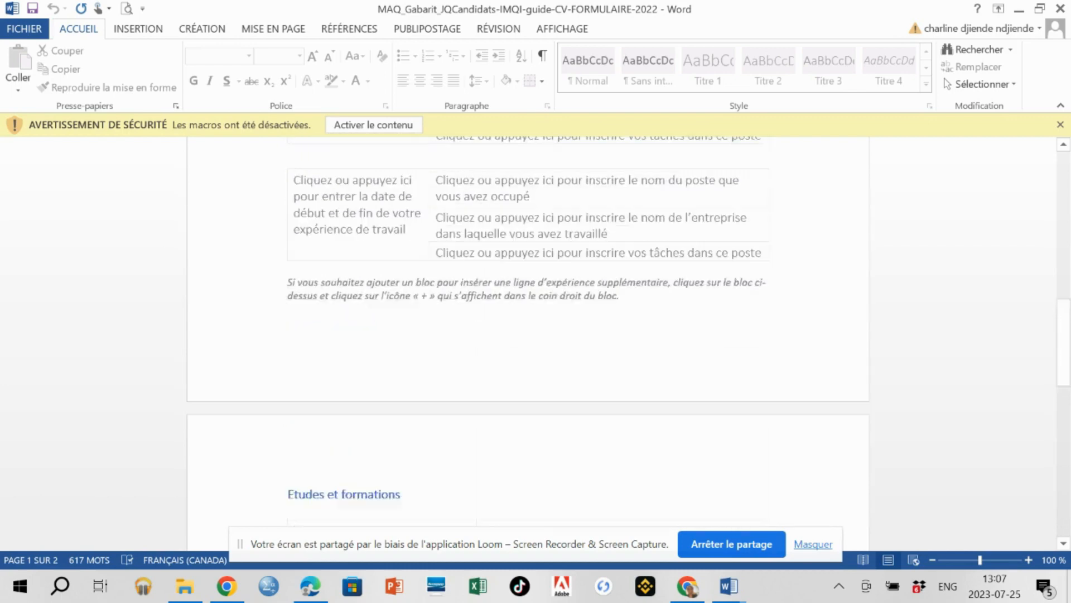
mouse_move(729, 586)
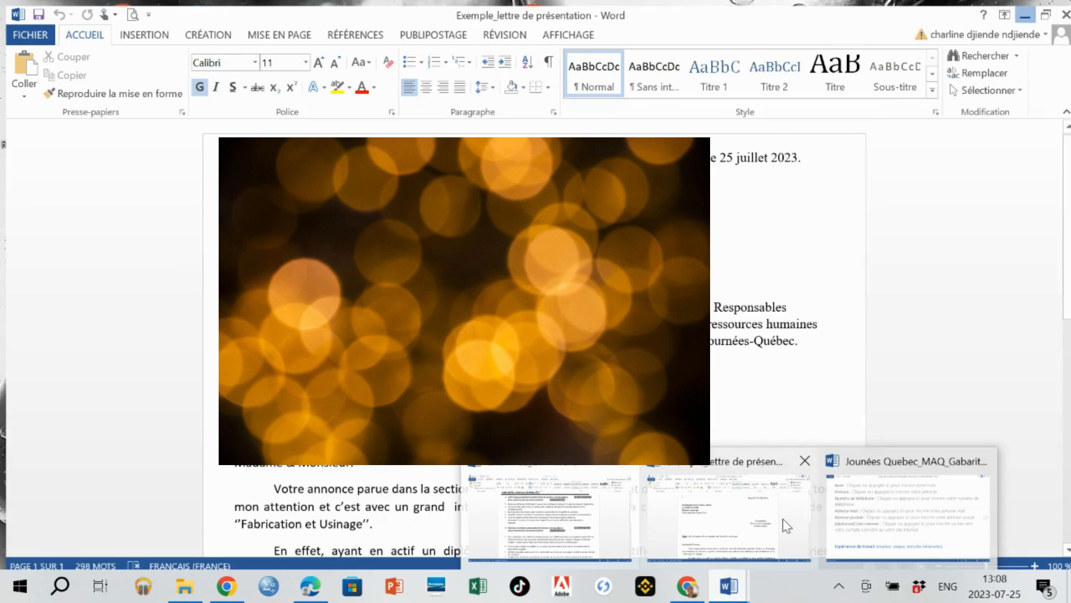
Append ' (CNP : 9417)' after Usinage on the cover letter's Objet line.
left_click(783, 518)
scroll(782, 519, "down", 4)
scroll(782, 518, "down", 2)
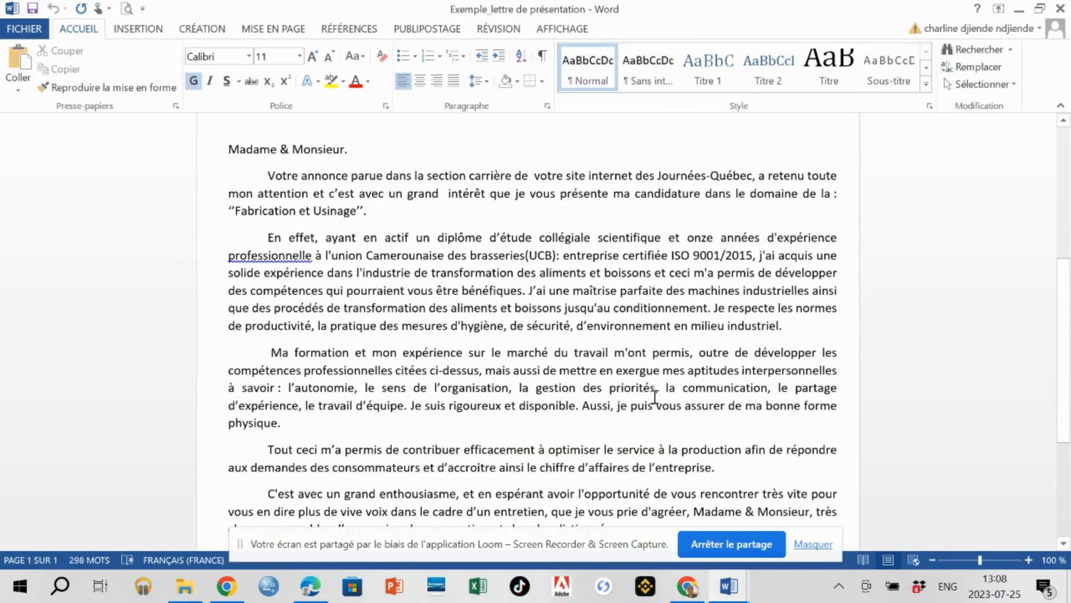
scroll(533, 323, "up", 1)
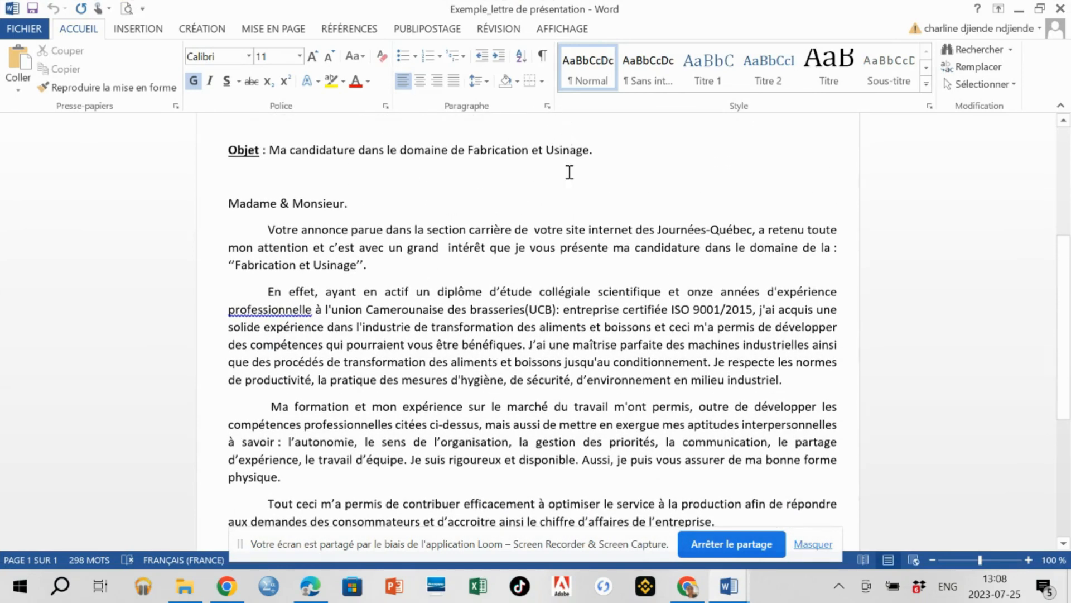
left_click(591, 153)
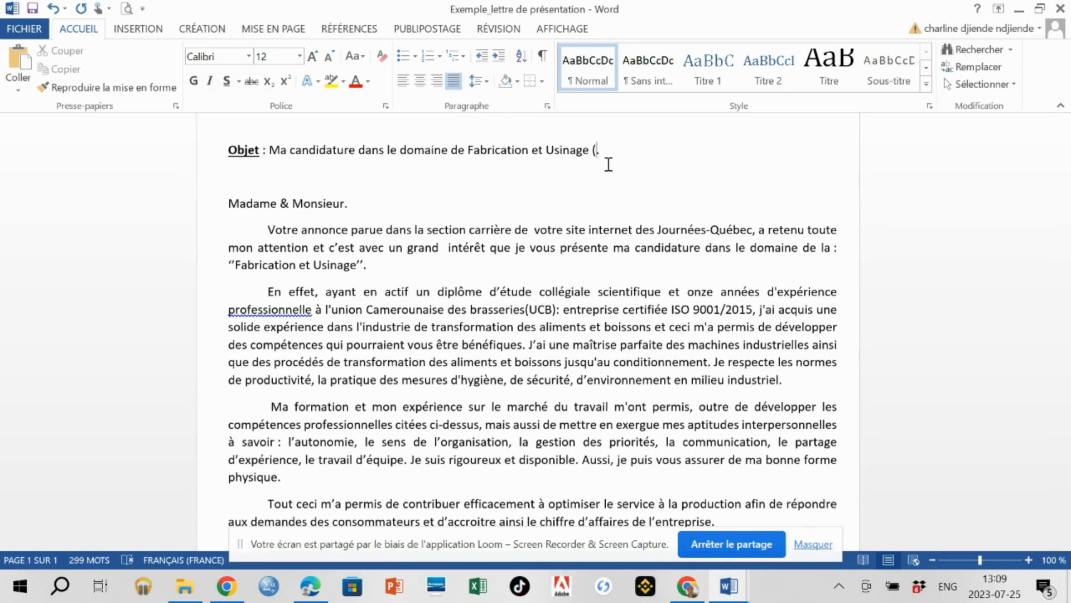
key("Caps_Lock")
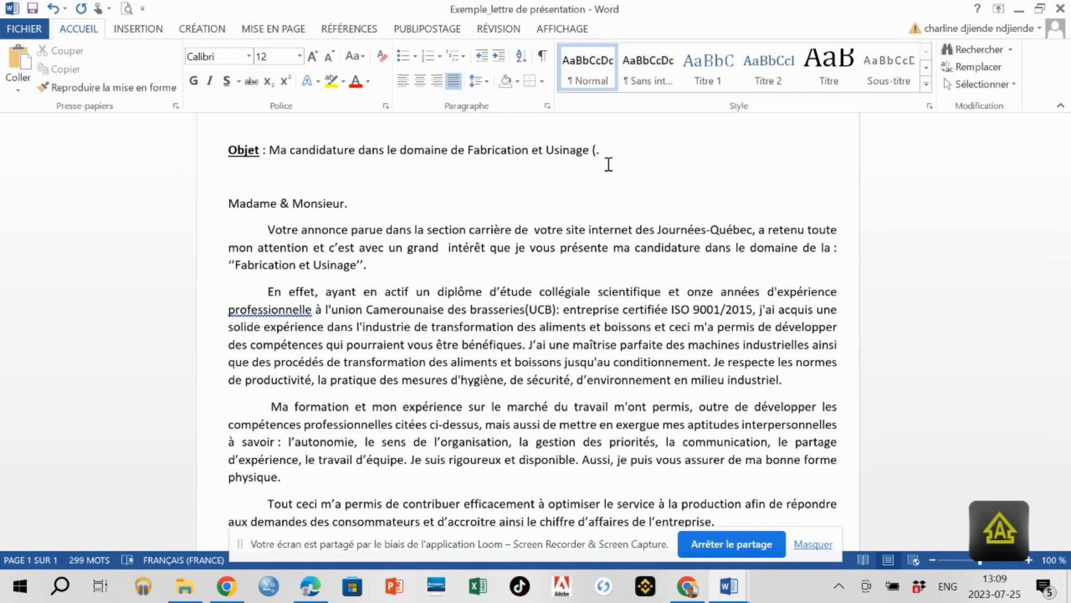
type("CNP : 94")
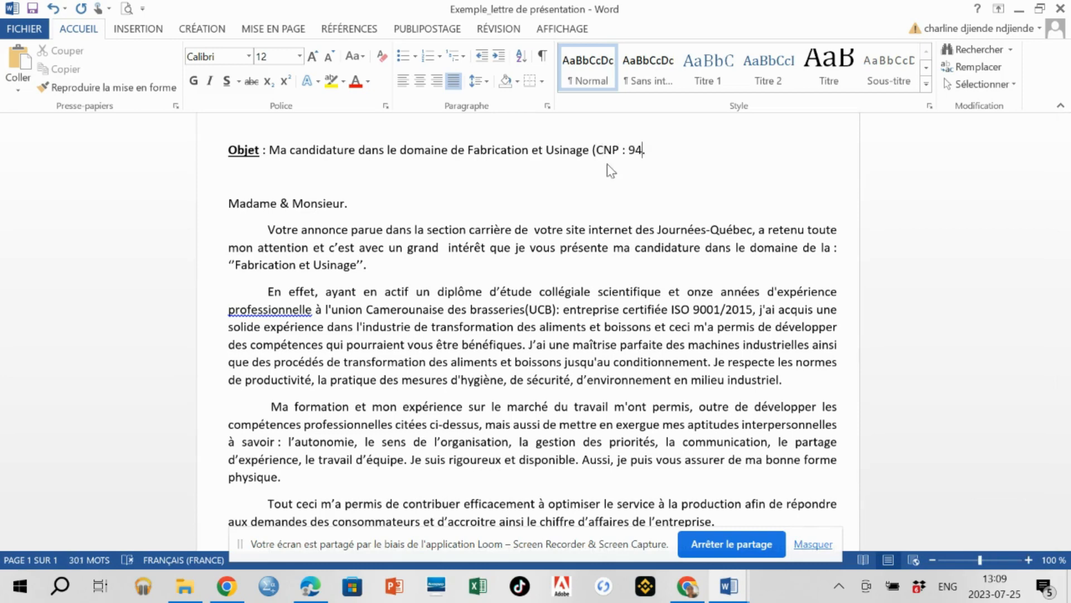
type("17)")
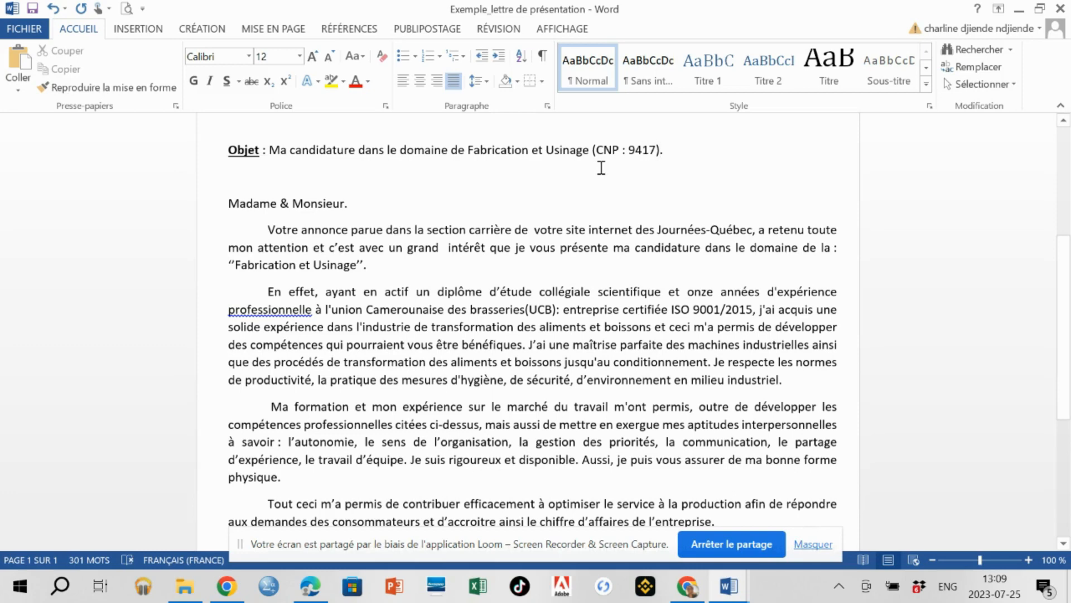
Bring up the EXEMPLE_CV résumé from the open Word documents.
scroll(597, 169, "up", 3)
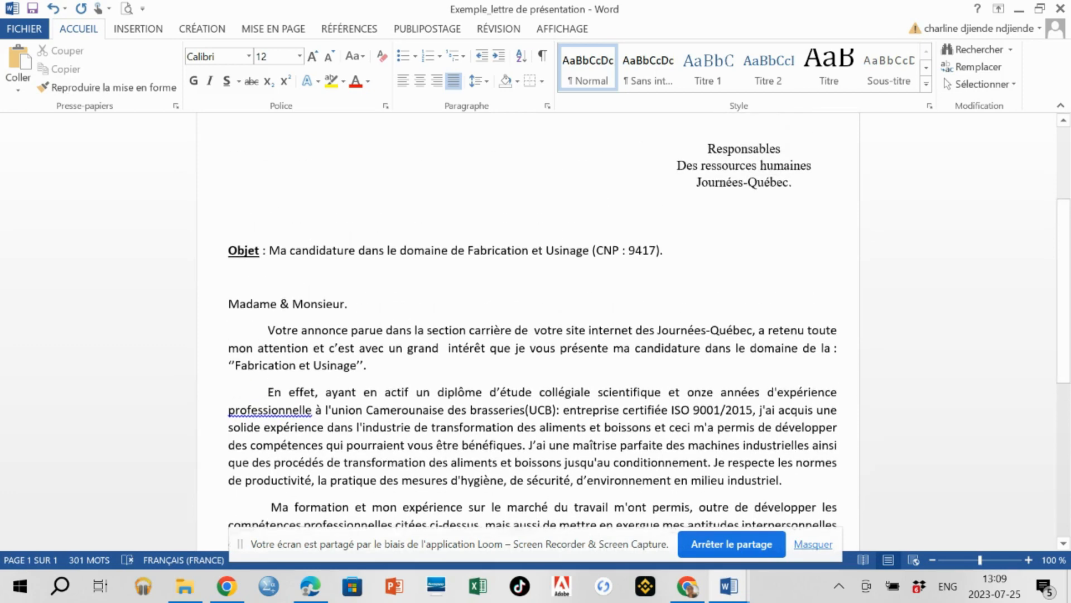
scroll(588, 171, "down", 3)
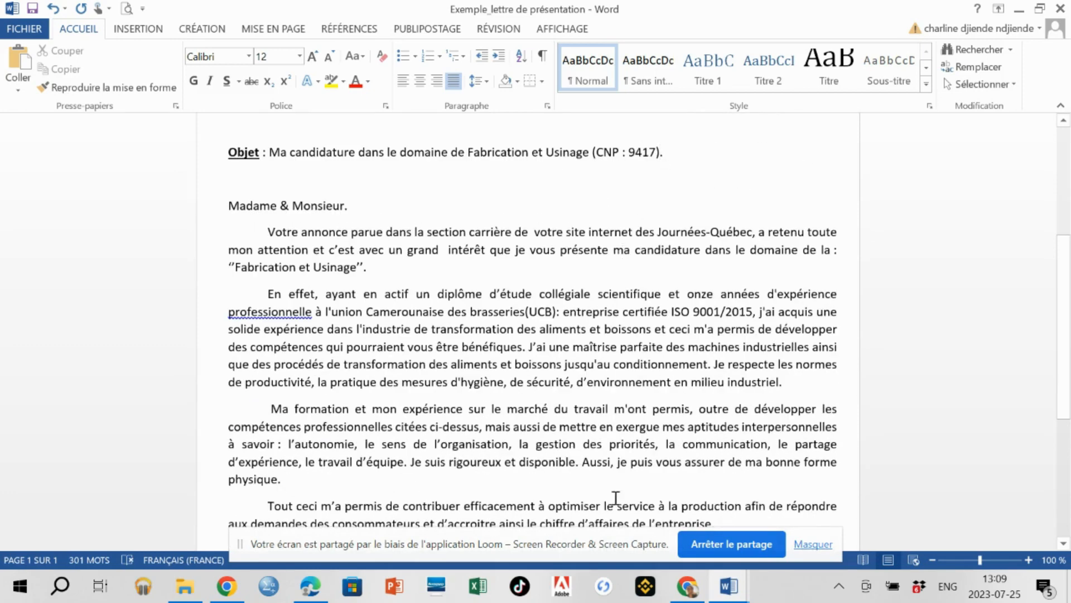
left_click(728, 591)
left_click(607, 531)
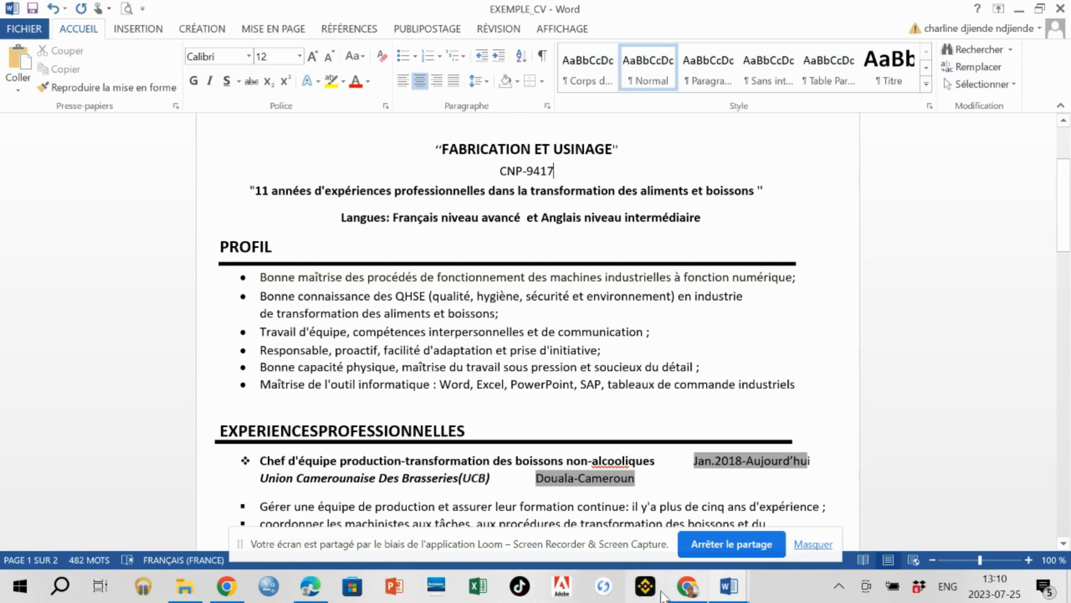
Go back to the Documents à téléverser page and find the still-blank Lettre de motivation box.
left_click(689, 587)
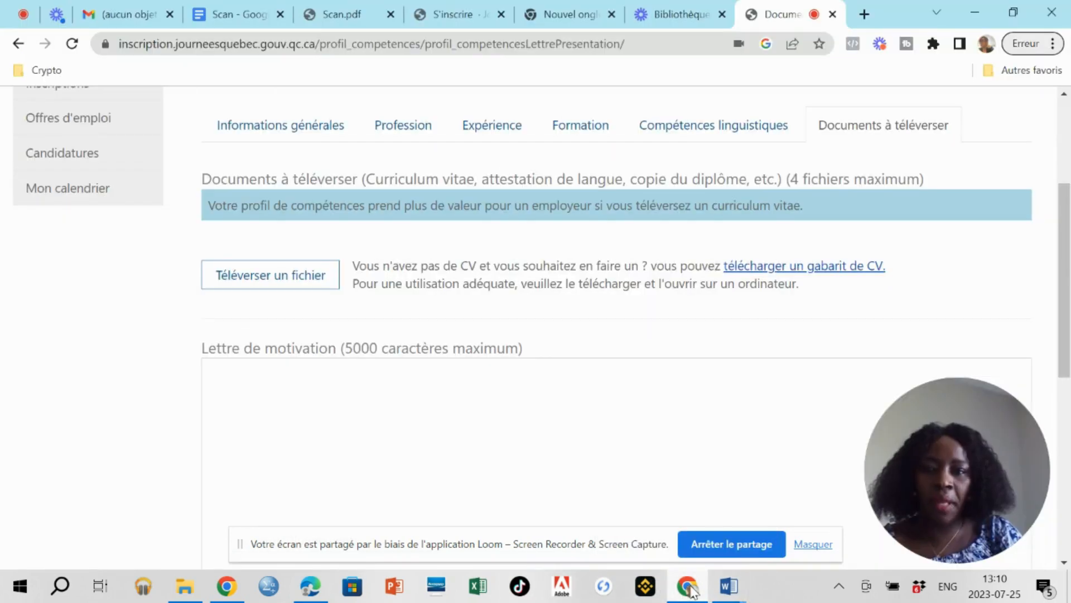
scroll(936, 240, "down", 2)
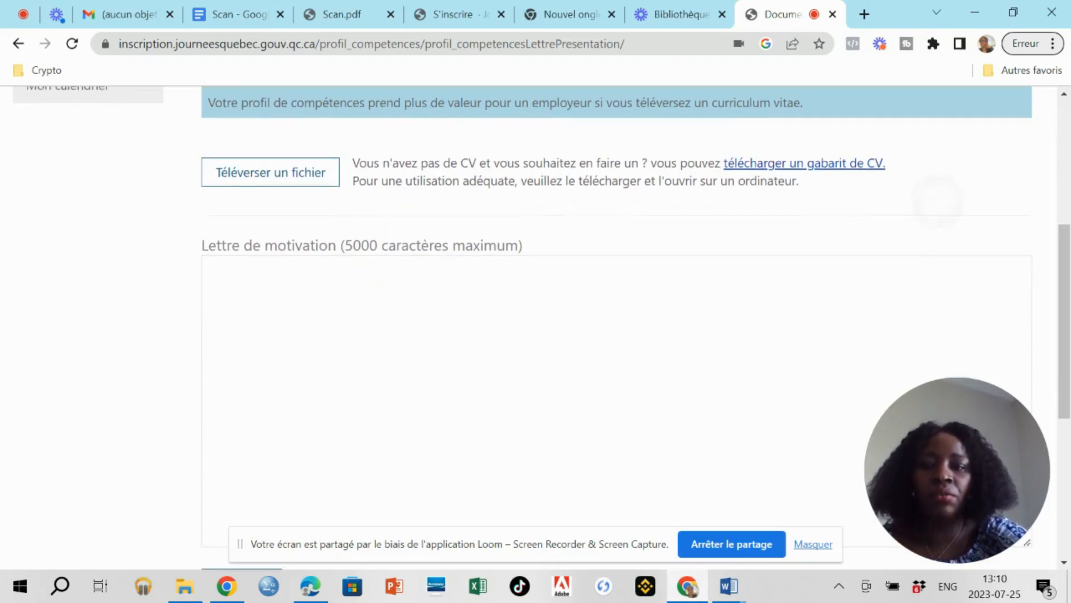
scroll(936, 240, "up", 1)
scroll(936, 240, "down", 1)
scroll(936, 240, "up", 1)
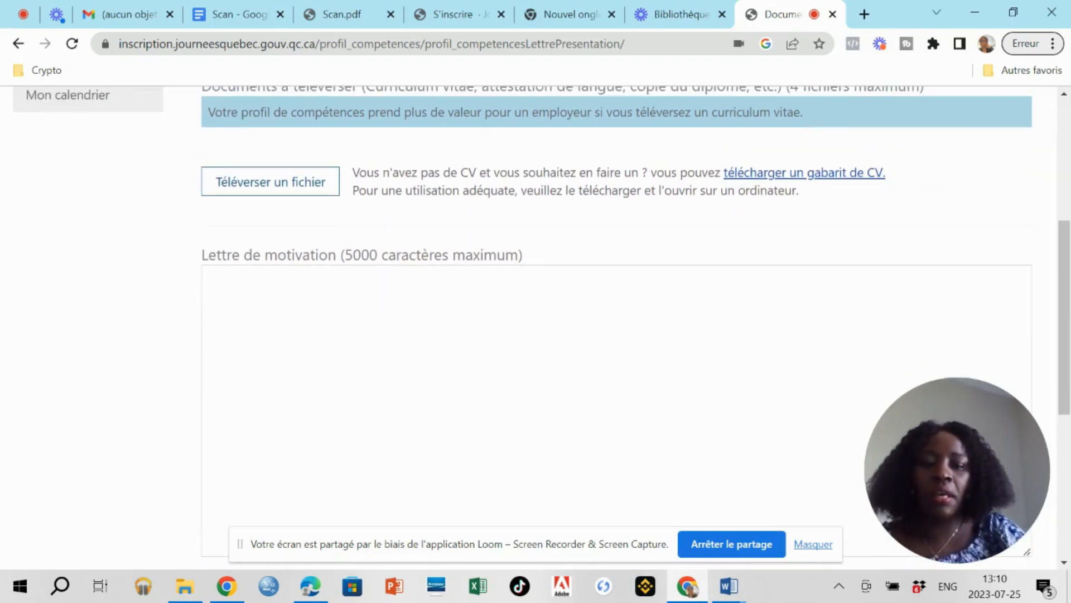
mouse_move(740, 590)
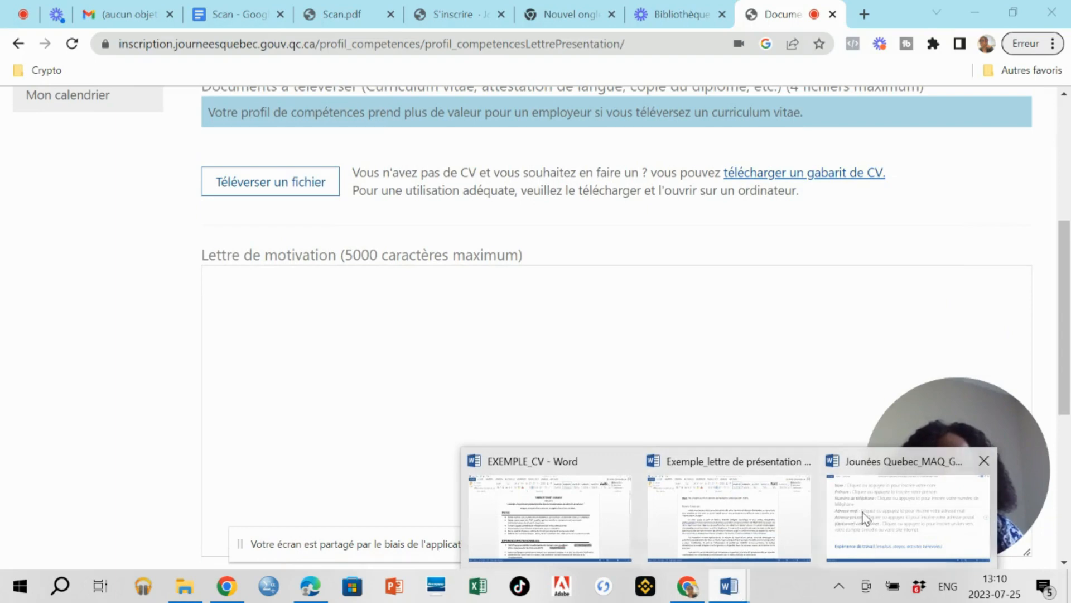
Select the cover letter in Word from the Madame greeting to the end.
mouse_move(862, 518)
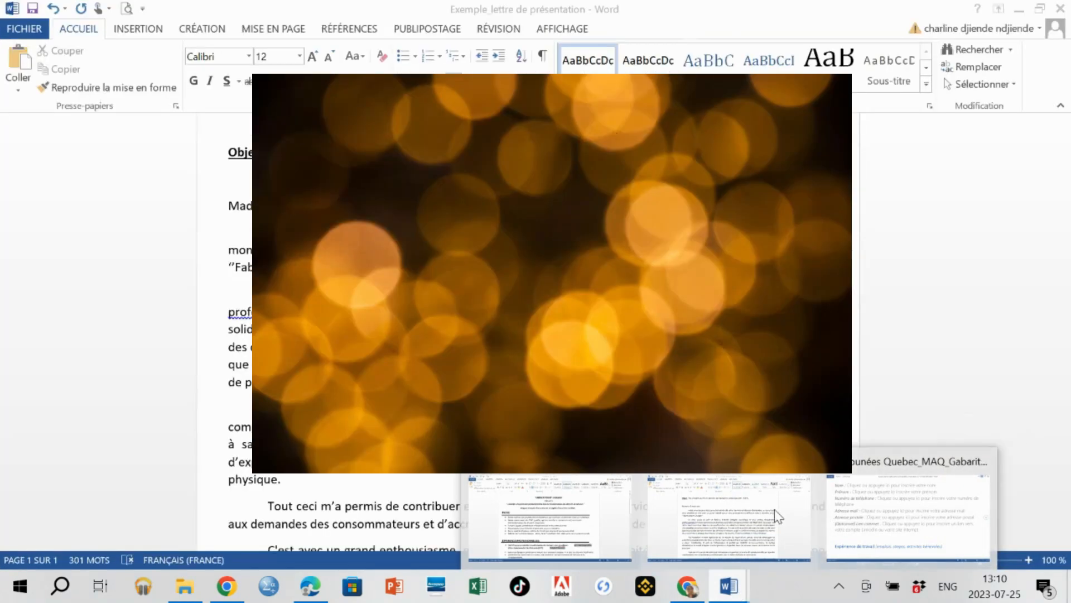
left_click(775, 511)
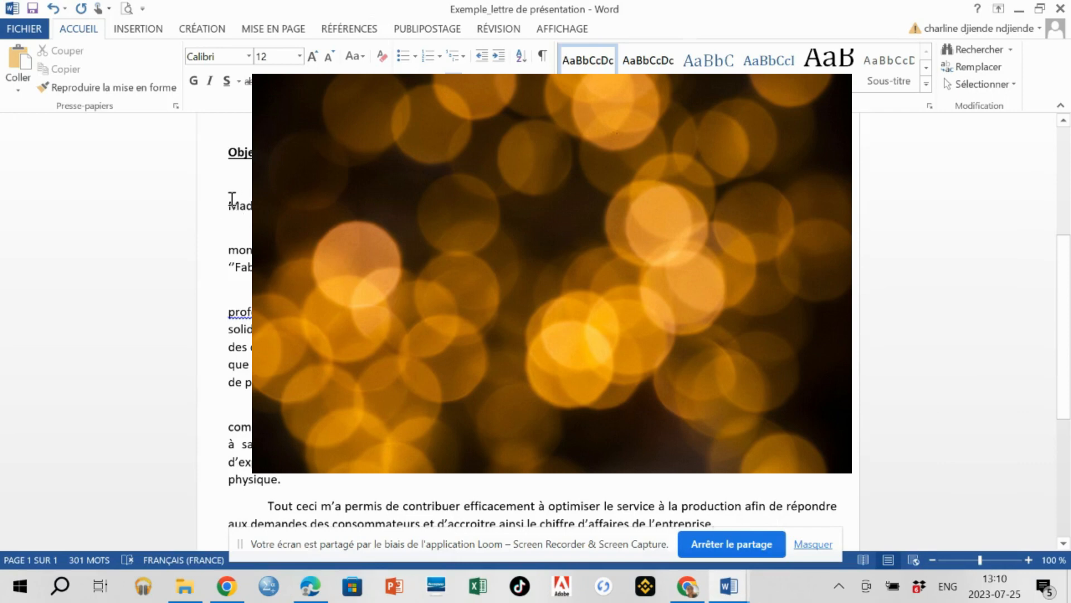
left_click_drag(232, 200, 482, 477)
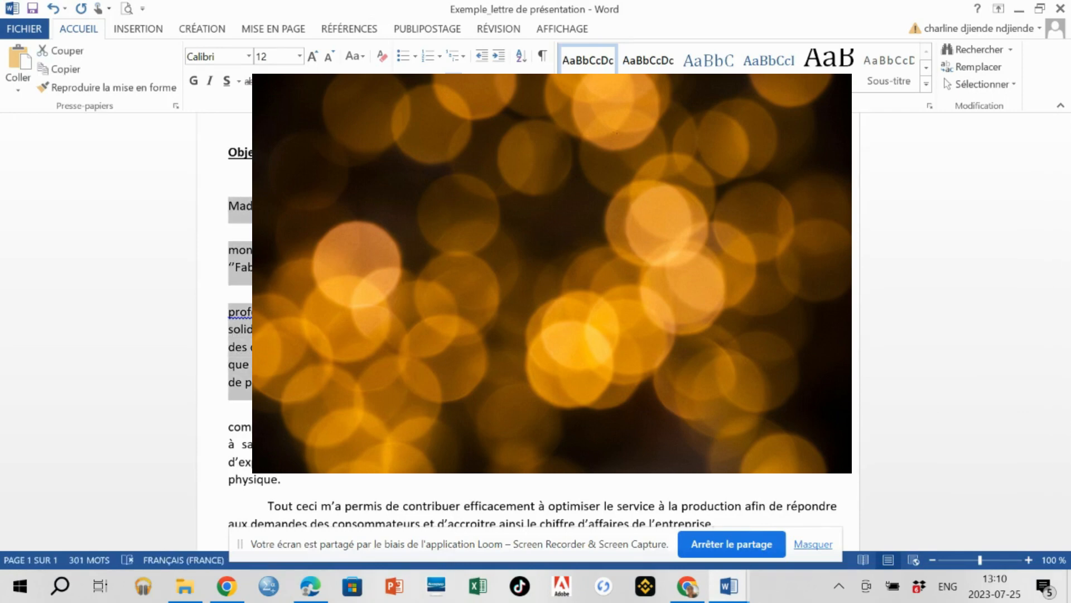
left_click(482, 477)
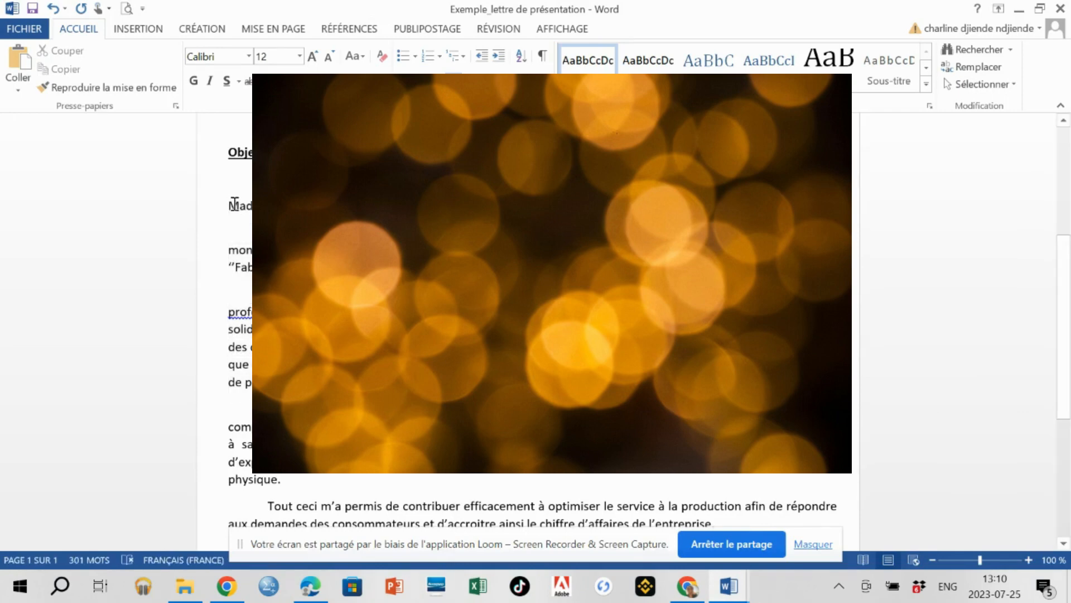
left_click_drag(239, 206, 686, 511)
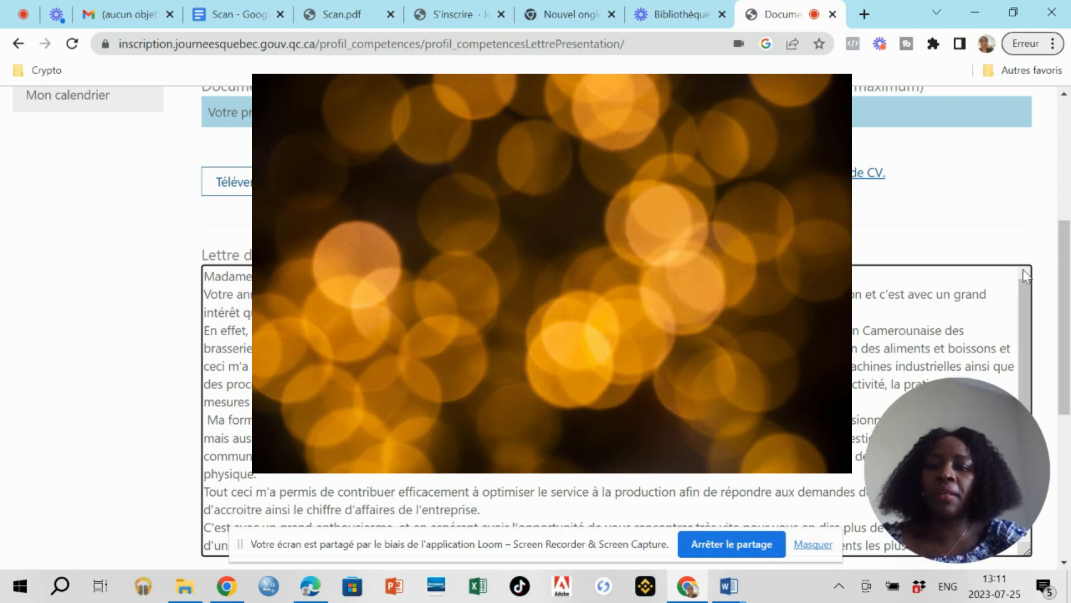
Put the letter's Objet line above the Madame greeting in the Lettre de motivation box.
scroll(1022, 272, "up", 2)
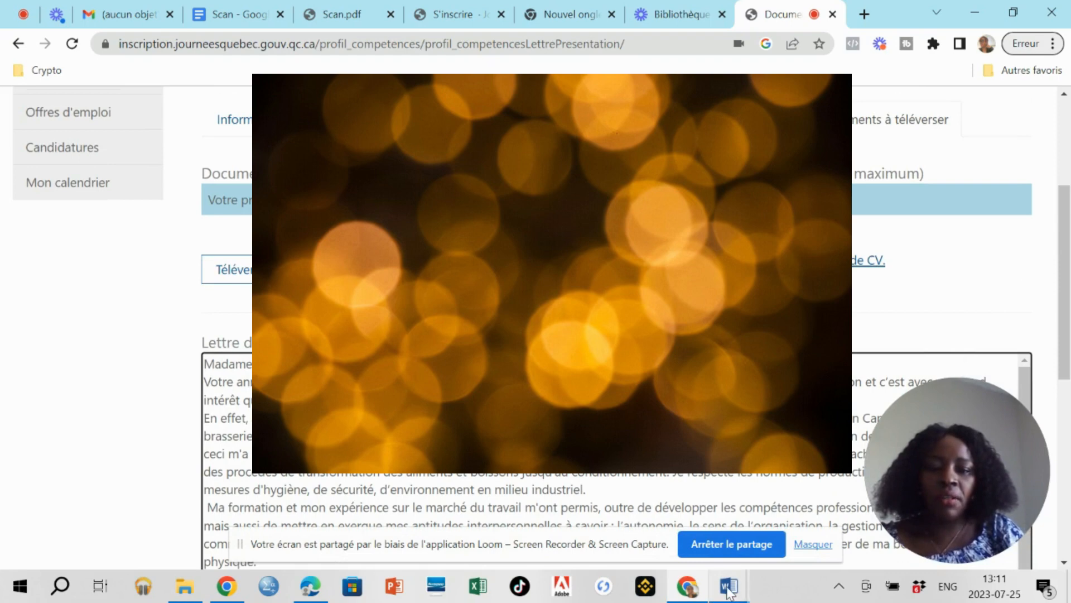
mouse_move(729, 594)
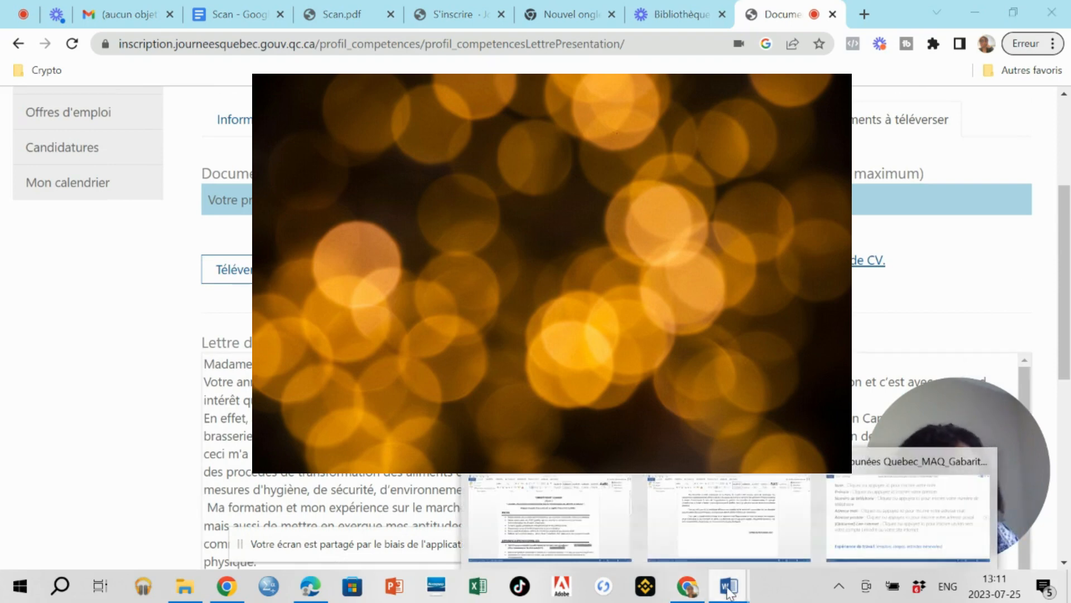
left_click(746, 524)
scroll(748, 528, "down", 1)
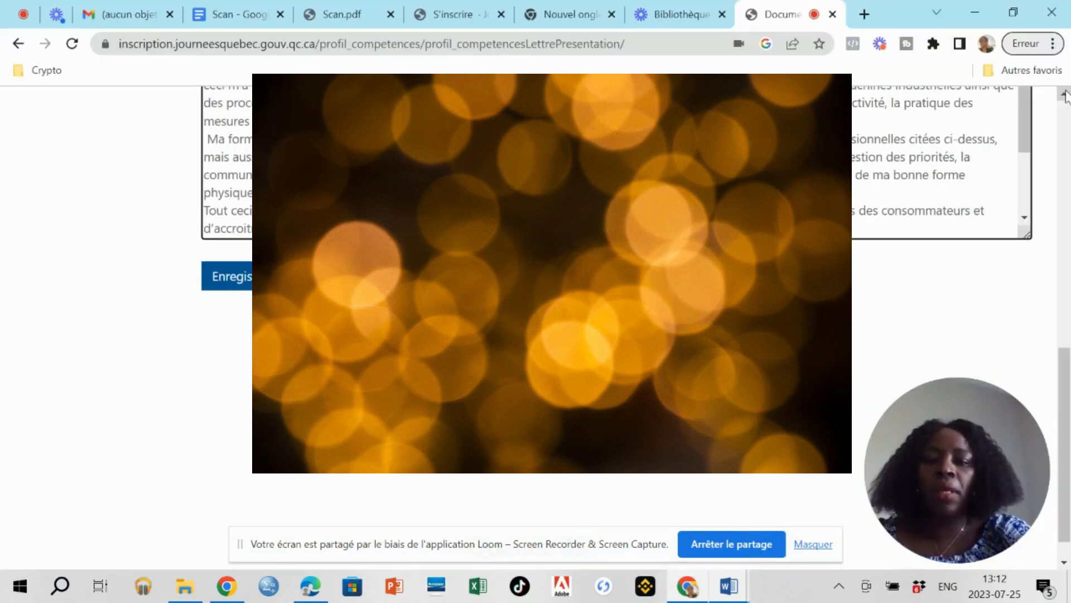
left_click(1064, 96)
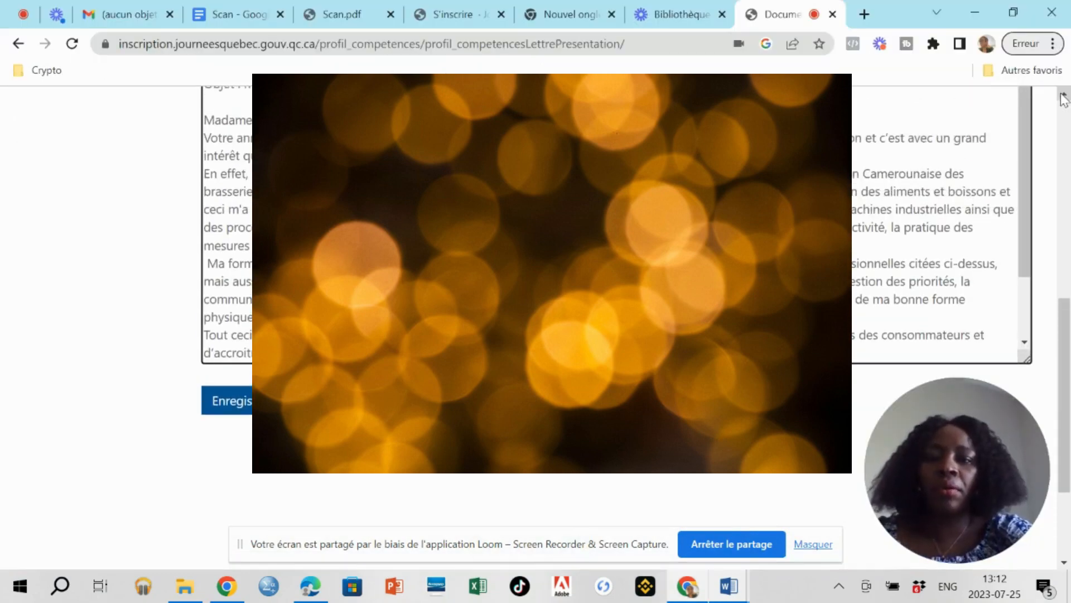
scroll(536, 312, "up", 3)
scroll(535, 313, "down", 2)
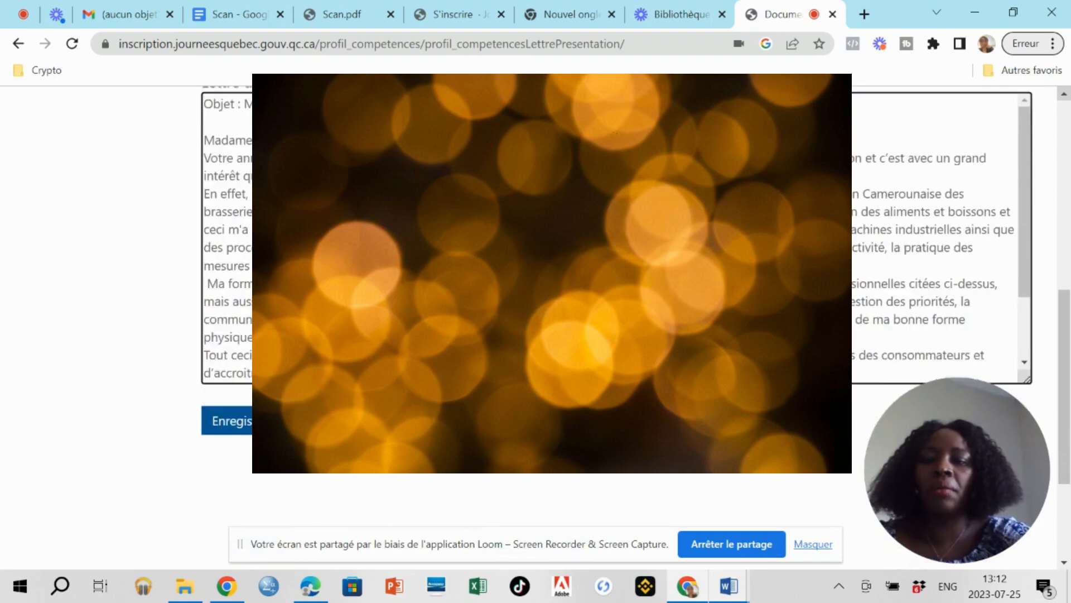
scroll(1064, 96, "up", 2)
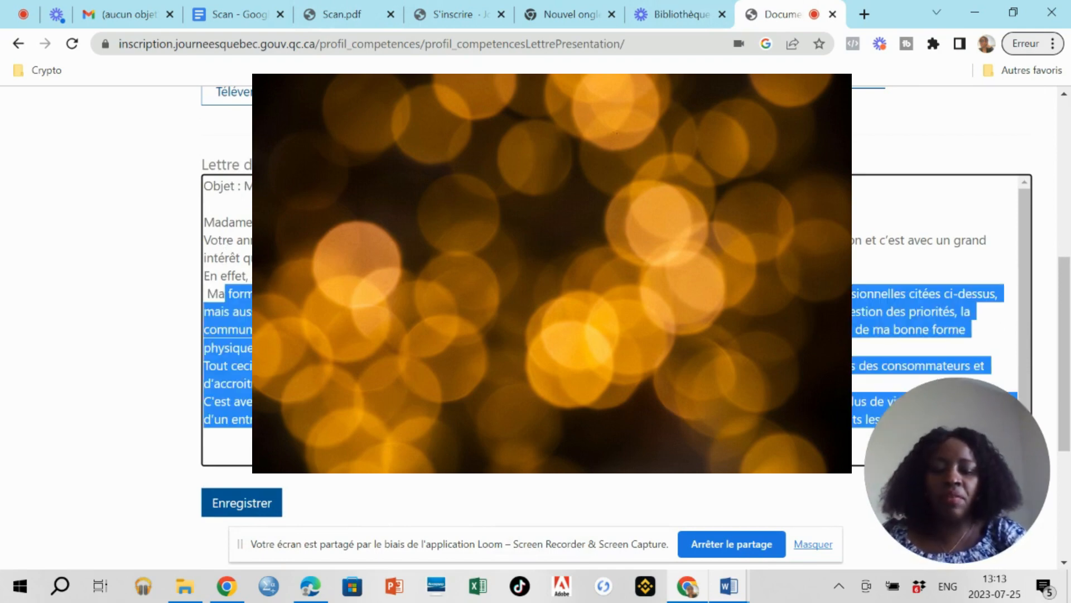
Delete everything after 'onze années d'expérience professionnelle' and save the Lettre de motivation.
key("BackSpace")
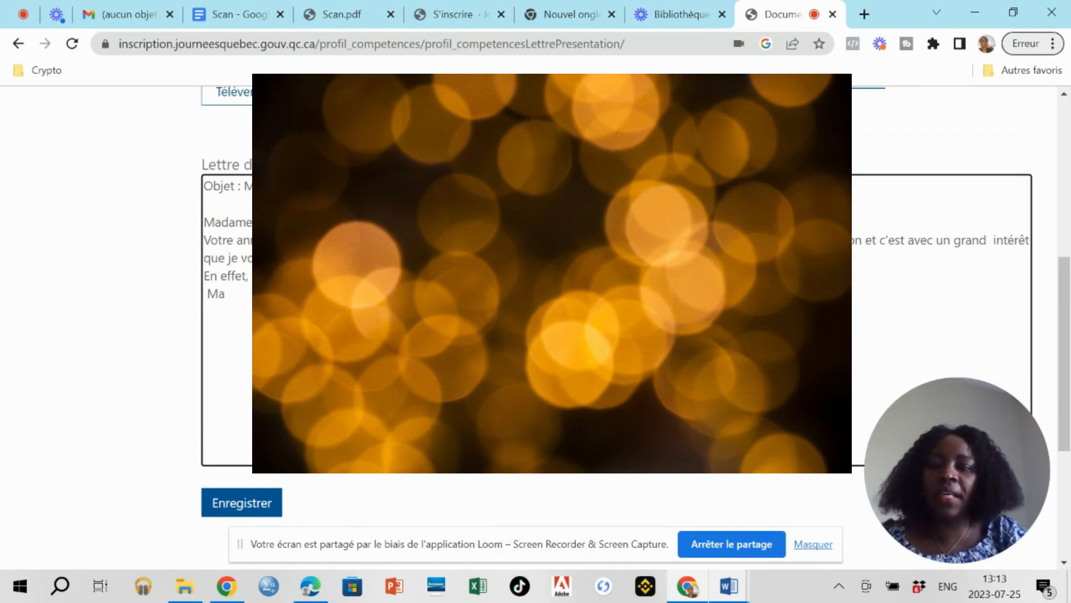
key("BackSpace")
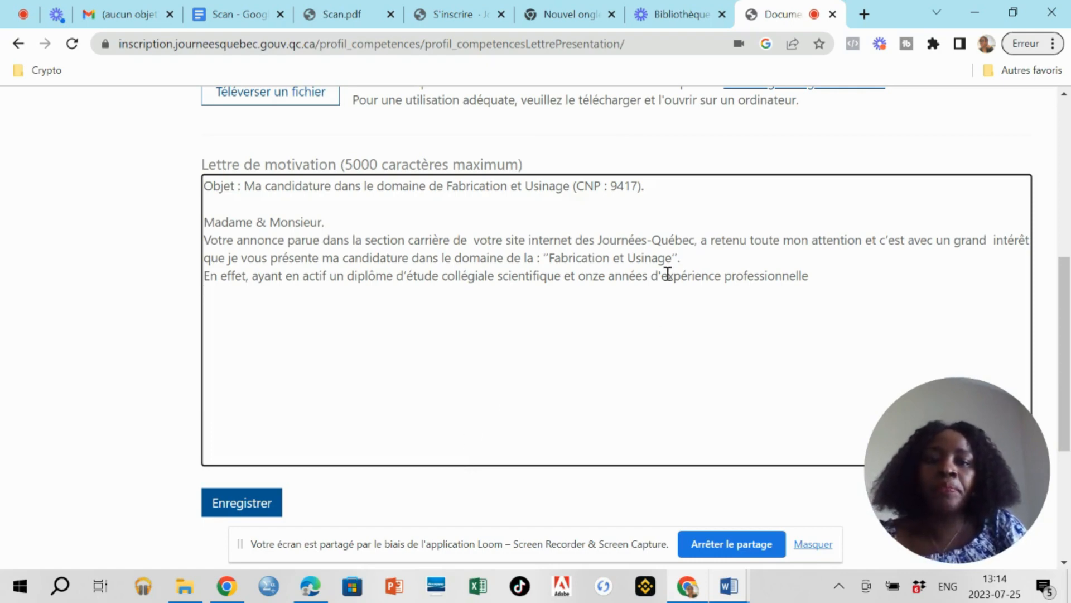
left_click(258, 505)
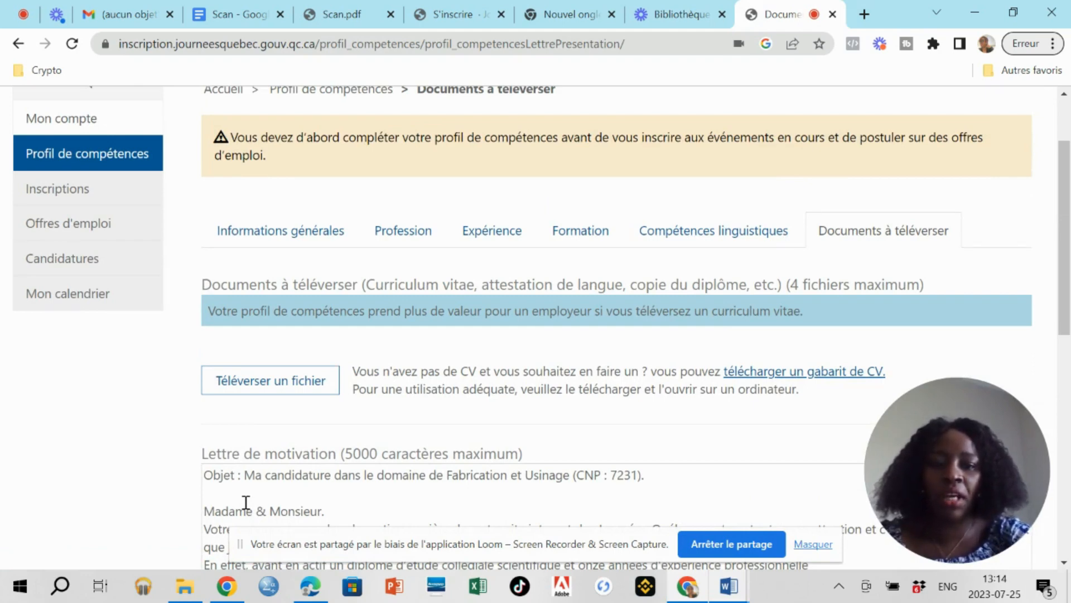
scroll(244, 502, "down", 2)
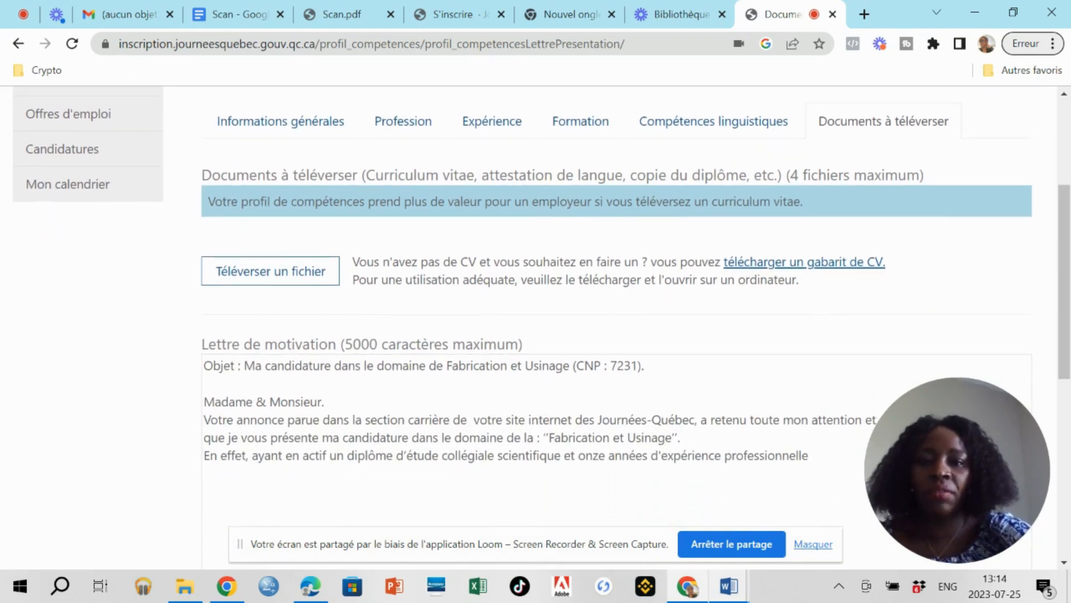
scroll(613, 279, "down", 1)
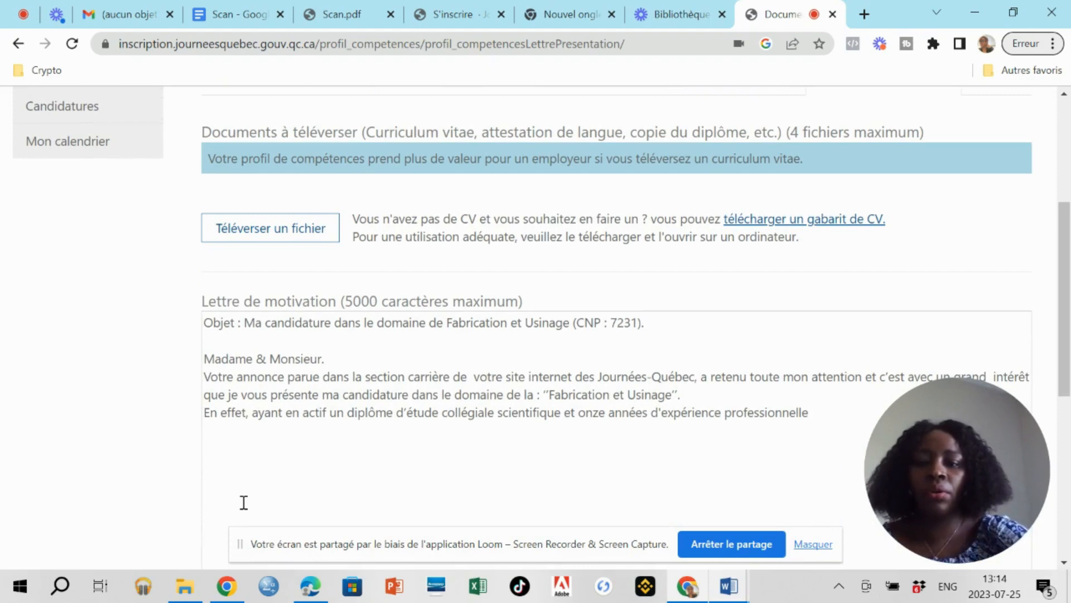
scroll(244, 502, "down", 2)
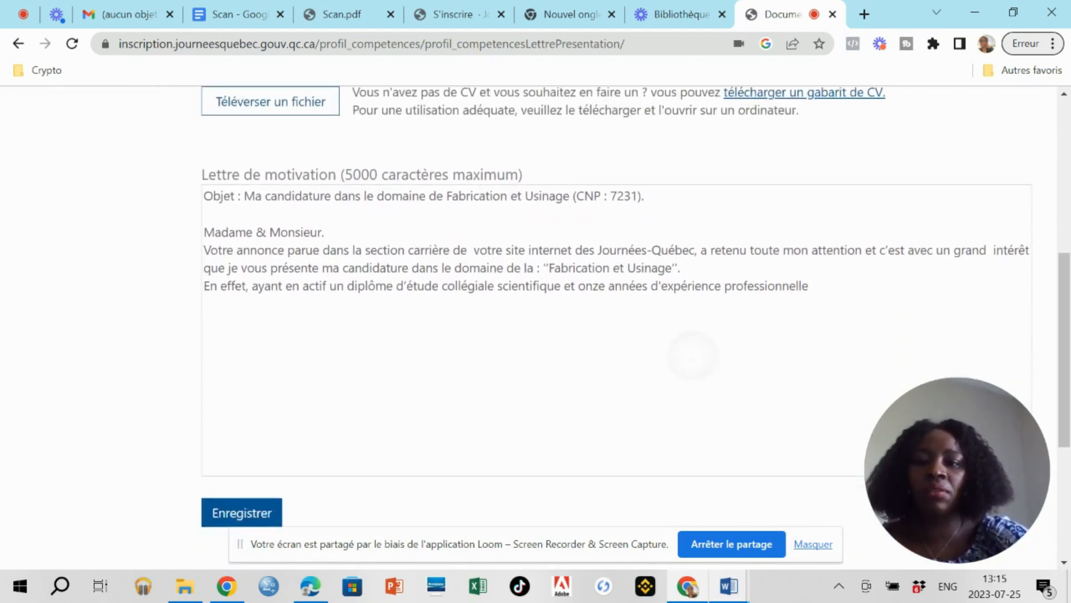
scroll(695, 348, "down", 1)
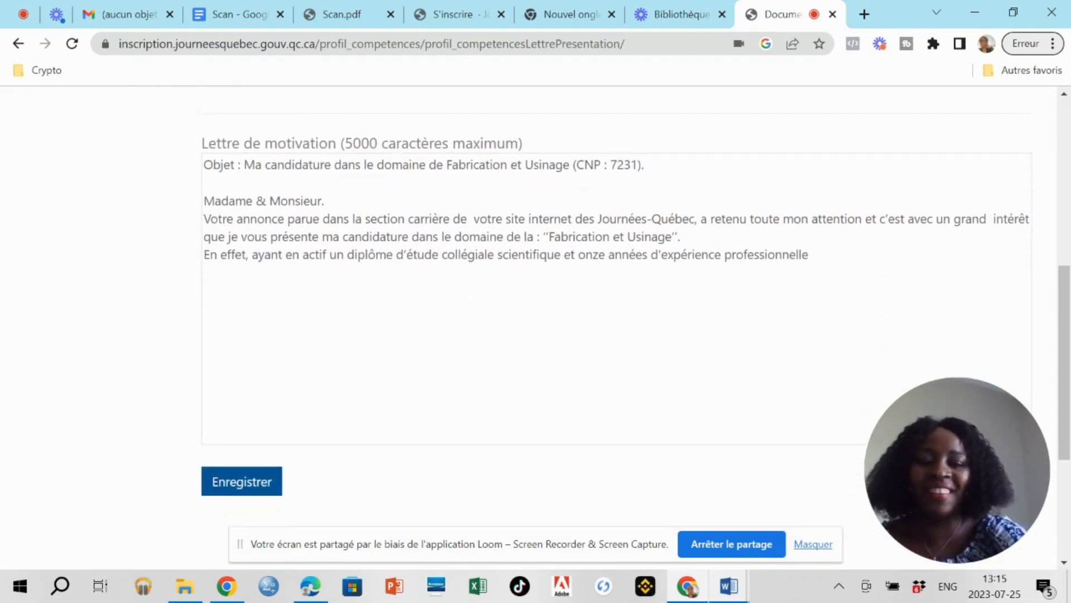
scroll(242, 506, "up", 4)
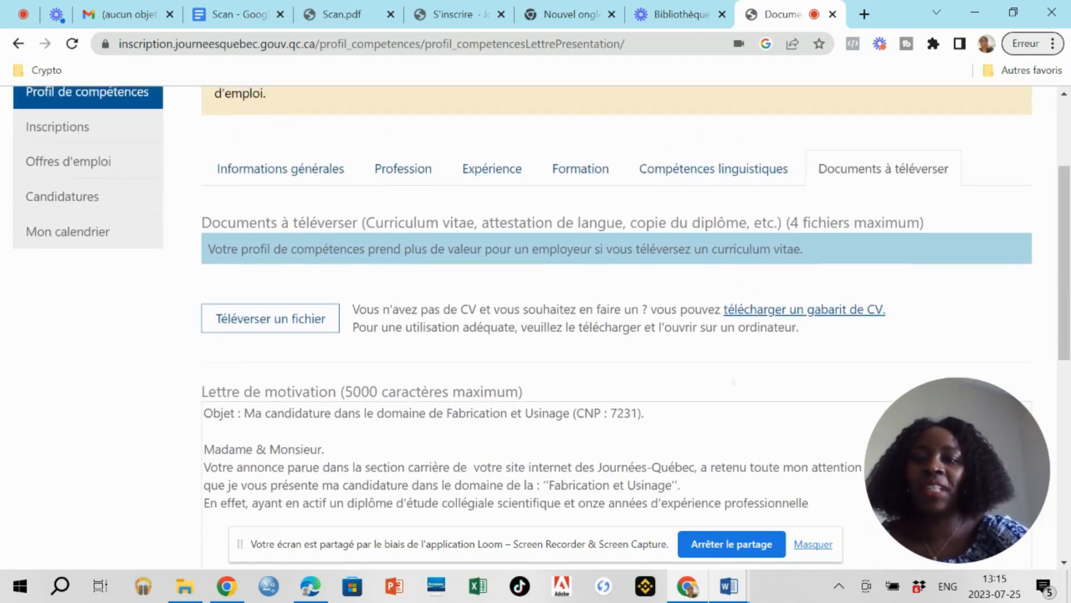
scroll(613, 335, "down", 2)
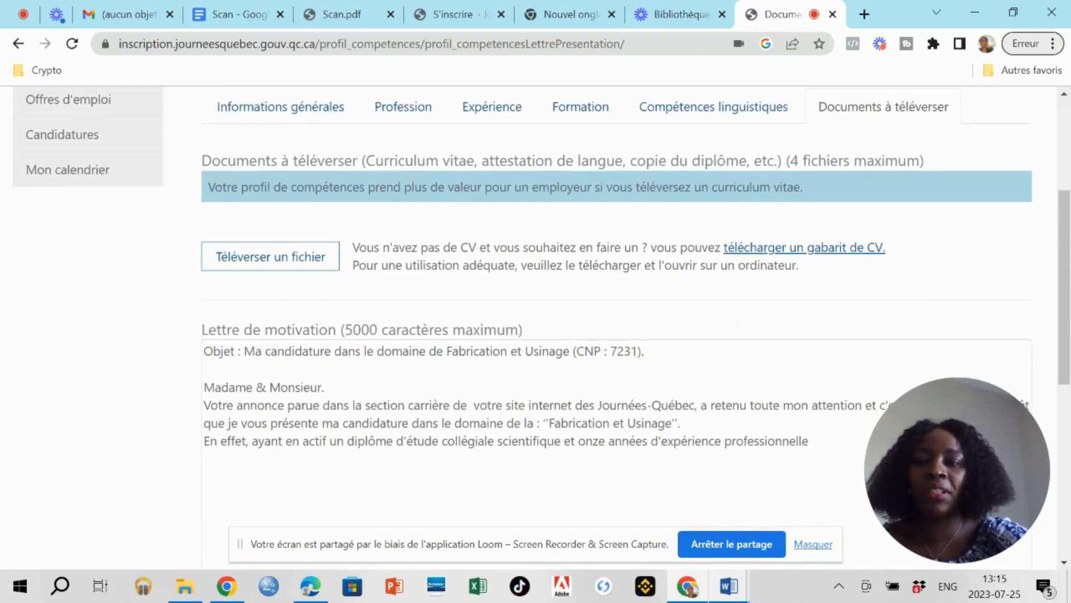
scroll(241, 504, "down", 1)
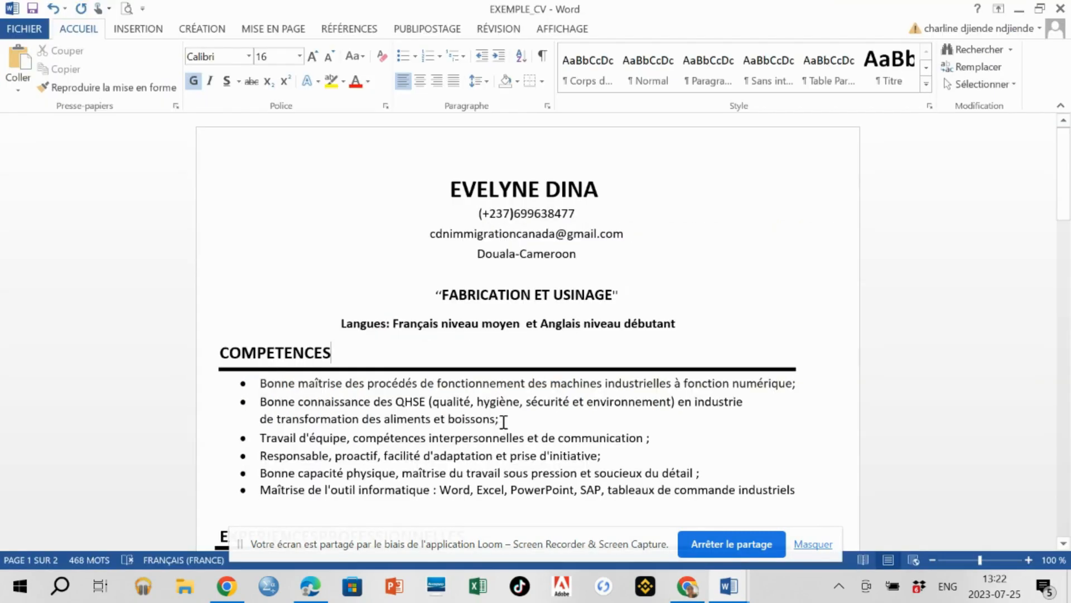
Erase the QHSE and food-and-beverage skill bullets, merging teamwork, so the CV fits one page.
double_click(503, 422)
key("BackSpace")
key("BackSpace")
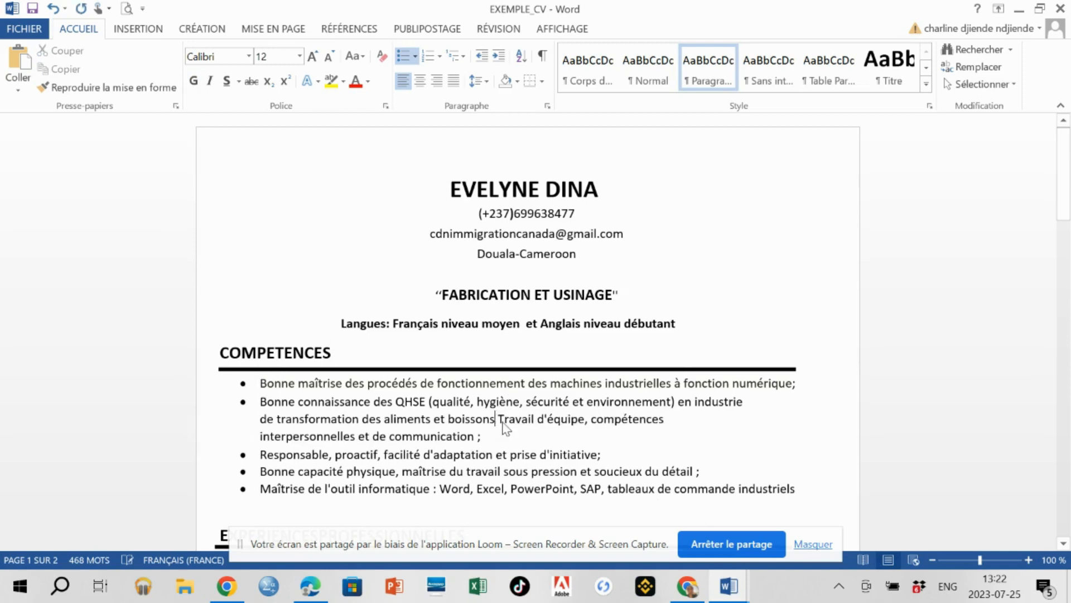
key("BackSpace")
key("BackSpace")
key("BackSpace")
key("BackSpace")
key("BackSpace")
key("BackSpace")
key("BackSpace")
key("BackSpace")
key("BackSpace")
key("BackSpace")
key("BackSpace")
key("BackSpace")
key("BackSpace")
key("BackSpace")
key("BackSpace")
key("BackSpace")
key("BackSpace")
key("BackSpace")
key("BackSpace")
key("BackSpace")
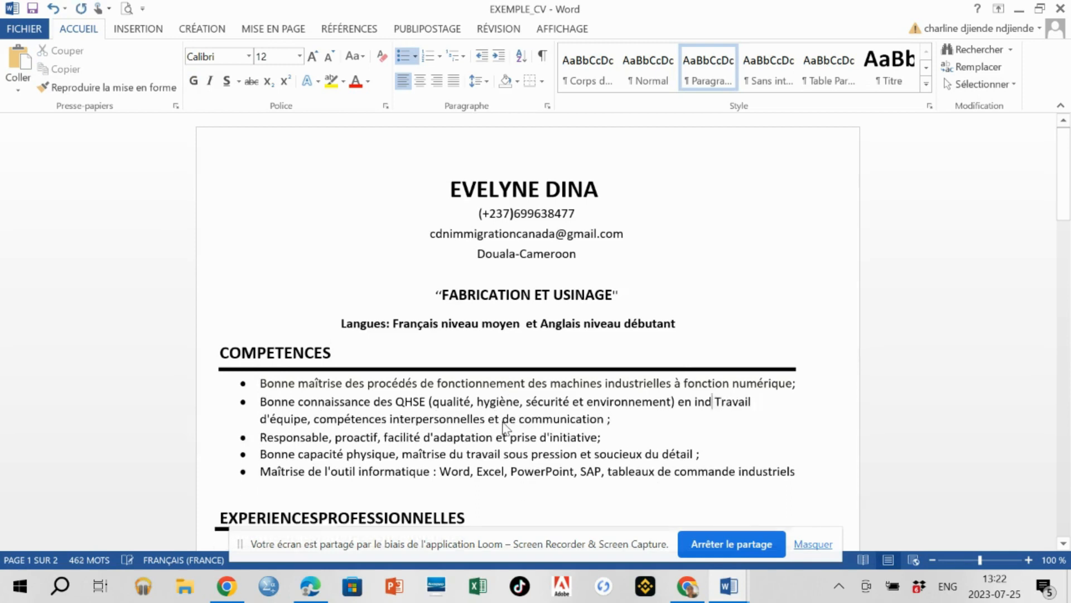
key("BackSpace")
key("BackSpace")
key("BackSpace")
key("BackSpace")
key("BackSpace")
key("BackSpace")
key("BackSpace")
key("BackSpace")
key("BackSpace")
key("BackSpace")
key("BackSpace")
key("BackSpace")
key("BackSpace")
key("BackSpace")
key("BackSpace")
key("BackSpace")
key("BackSpace")
key("BackSpace")
key("BackSpace")
key("BackSpace")
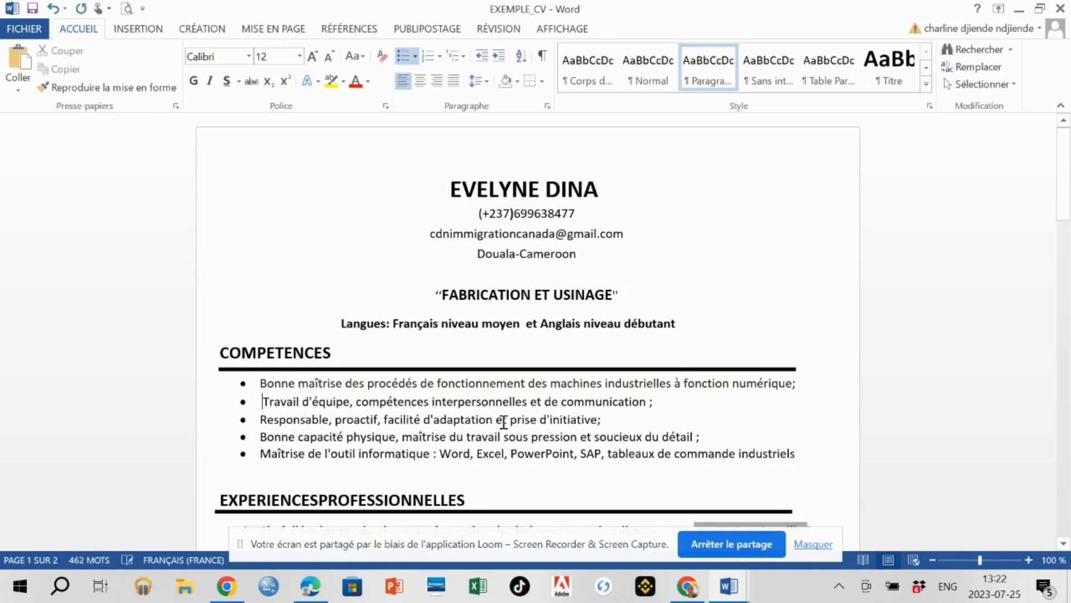
key("BackSpace")
key("BackSpace")
key("BackSpace")
key("BackSpace")
key("BackSpace")
key("BackSpace")
key("BackSpace")
key("BackSpace")
key("BackSpace")
key("BackSpace")
key("BackSpace")
key("BackSpace")
key("BackSpace")
key("BackSpace")
key("BackSpace")
key("BackSpace")
key("BackSpace")
key("BackSpace")
key("BackSpace")
key("BackSpace")
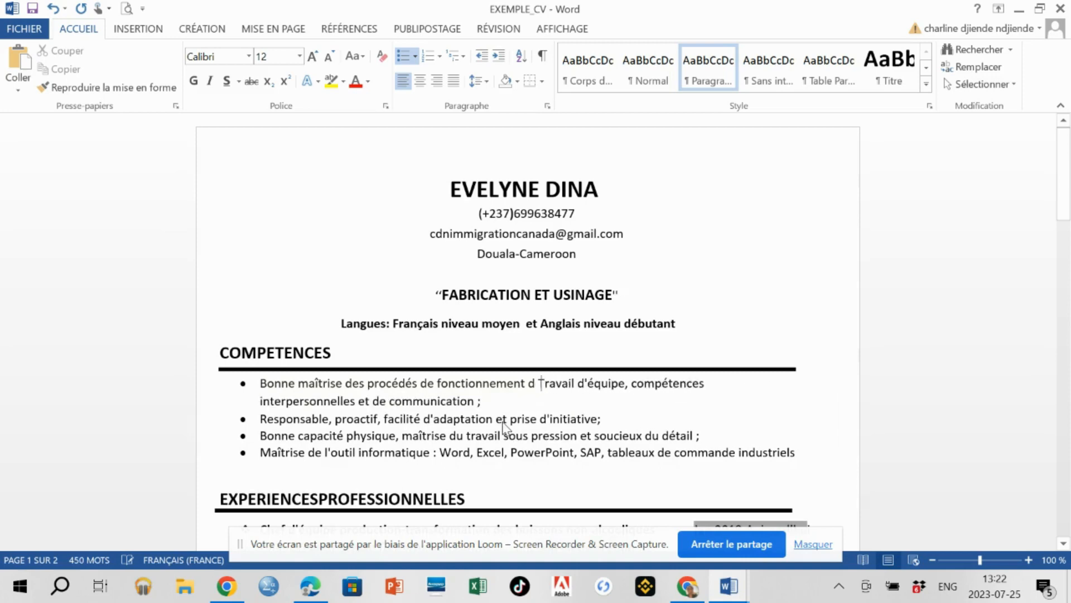
key("BackSpace")
key("BackSpace")
key("BackSpace")
key("BackSpace")
key("BackSpace")
key("BackSpace")
key("BackSpace")
key("BackSpace")
key("BackSpace")
key("BackSpace")
key("BackSpace")
key("BackSpace")
key("BackSpace")
key("BackSpace")
key("BackSpace")
key("BackSpace")
key("BackSpace")
key("BackSpace")
key("BackSpace")
key("BackSpace")
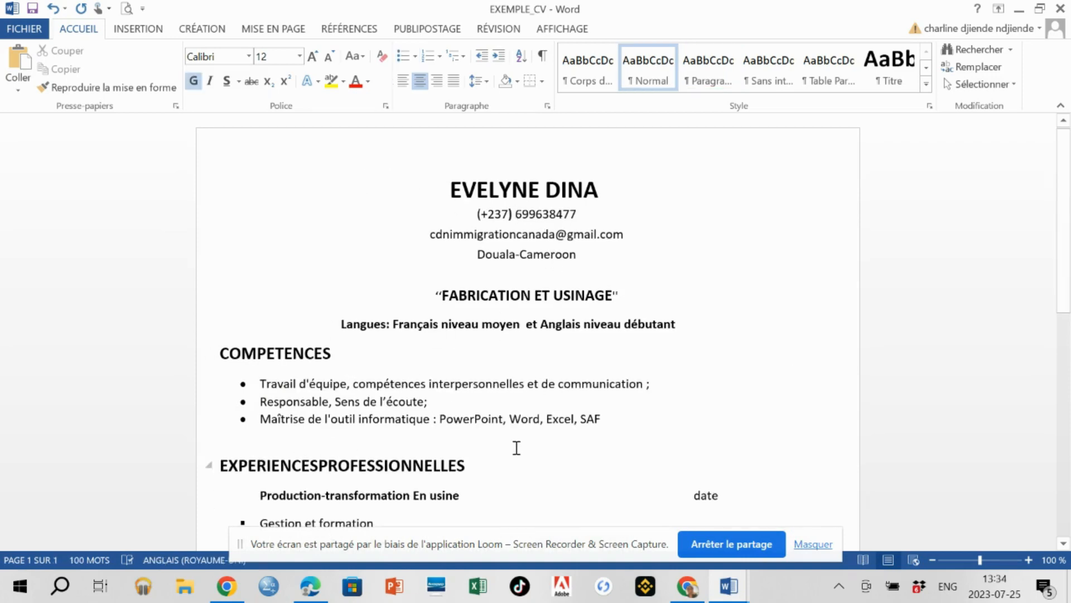
scroll(516, 447, "down", 10)
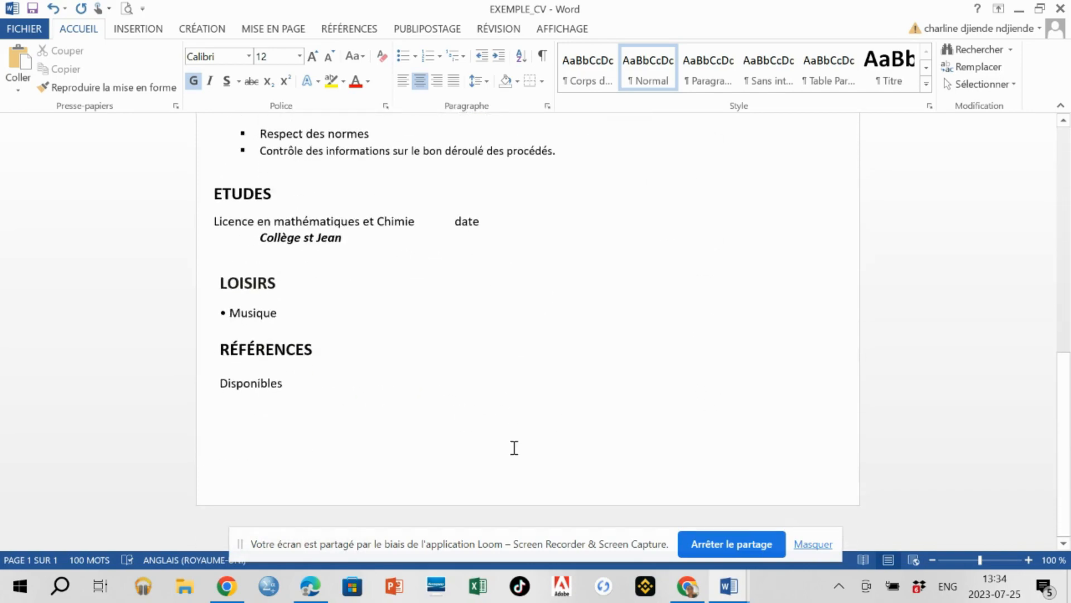
scroll(514, 447, "up", 10)
scroll(514, 447, "down", 5)
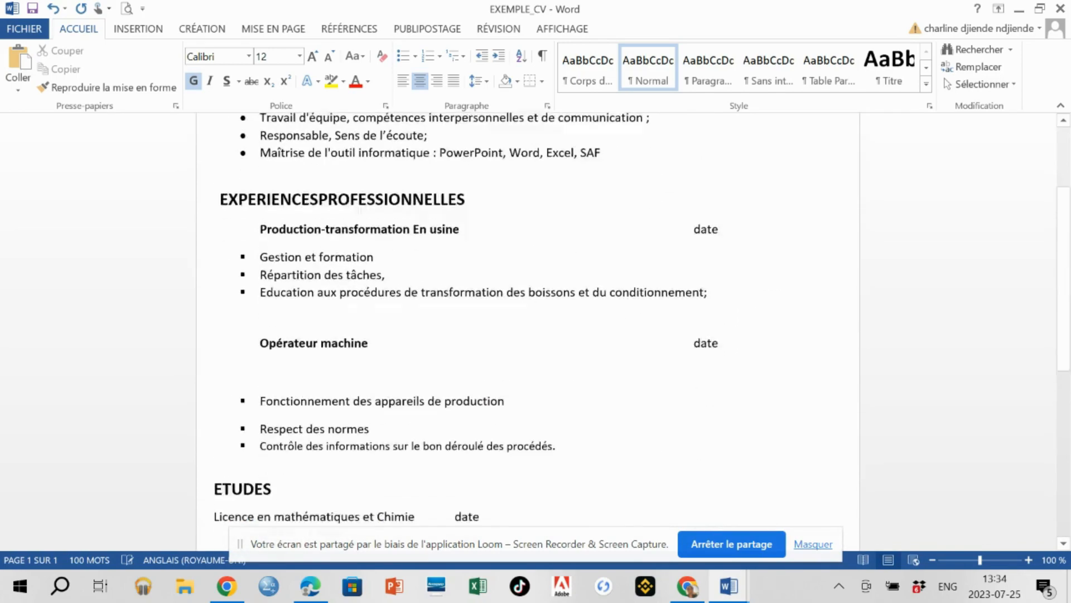
scroll(359, 209, "down", 5)
scroll(359, 209, "up", 8)
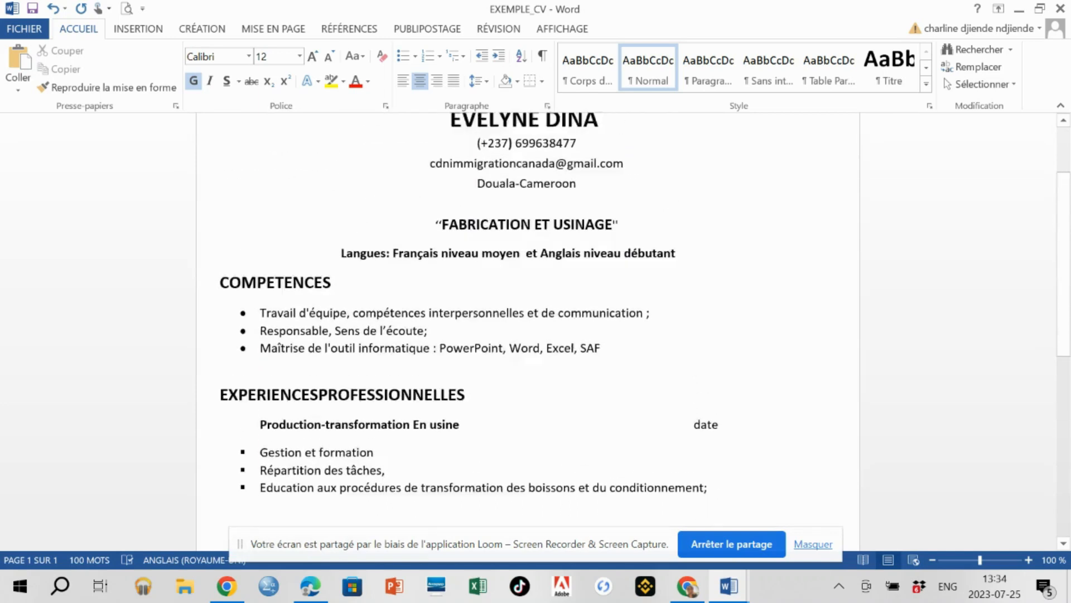
scroll(528, 328, "up", 2)
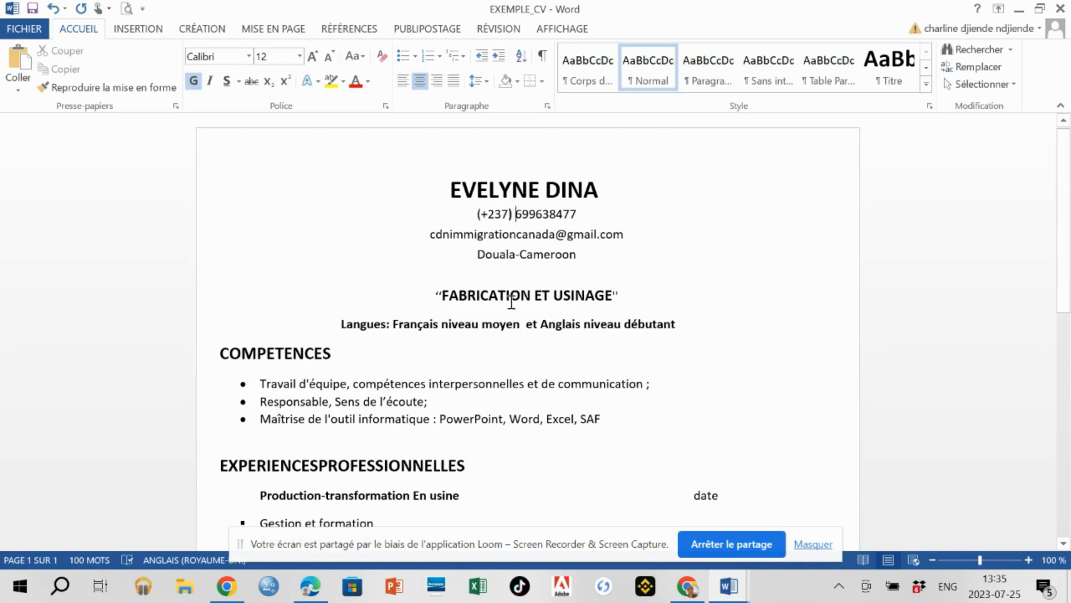
scroll(495, 327, "down", 5)
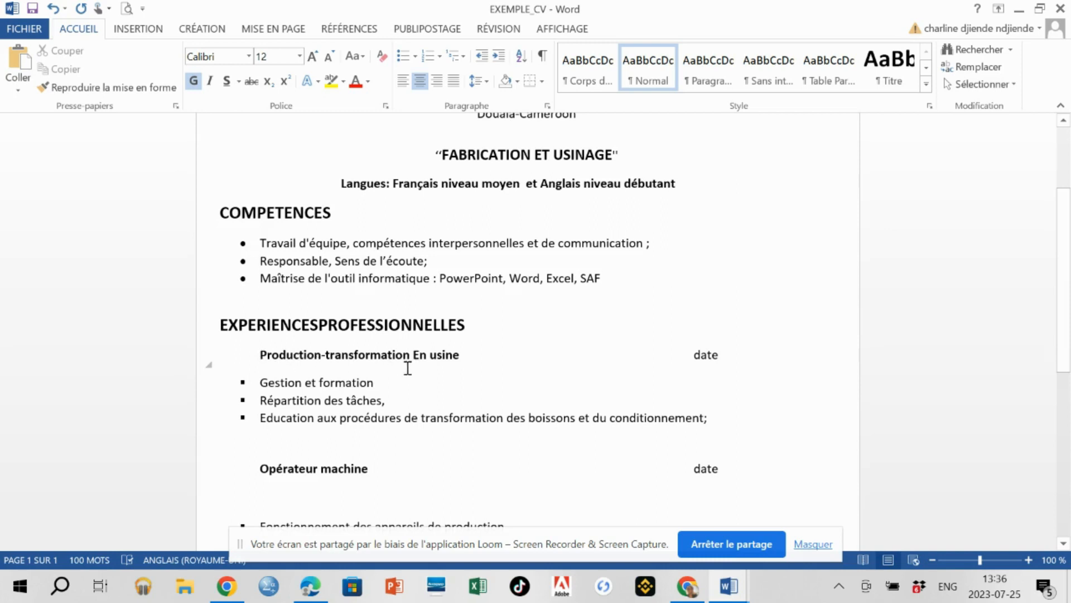
scroll(446, 373, "down", 3)
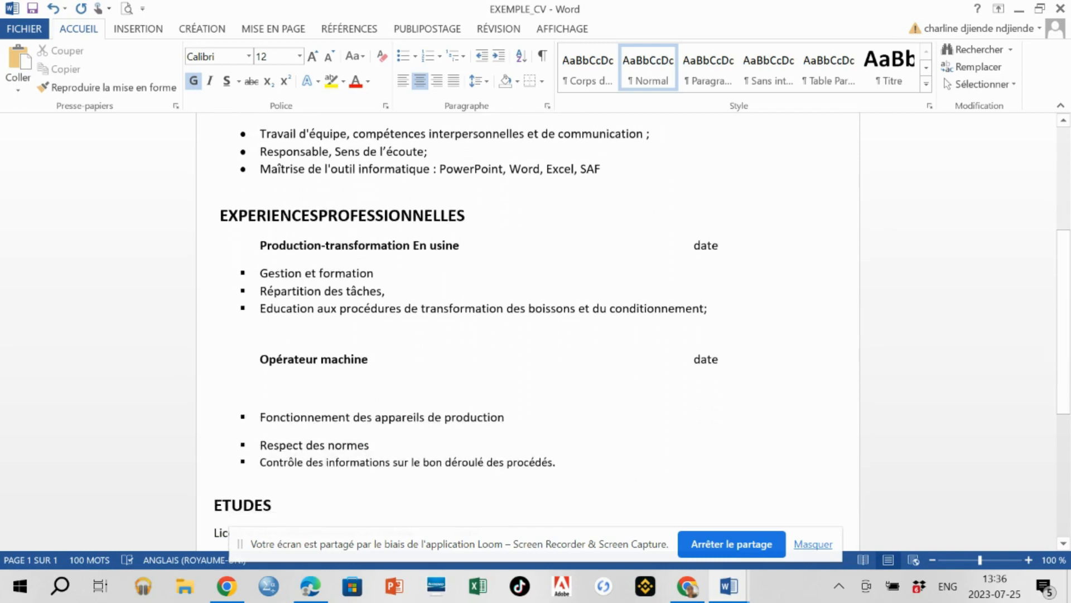
scroll(466, 327, "down", 1)
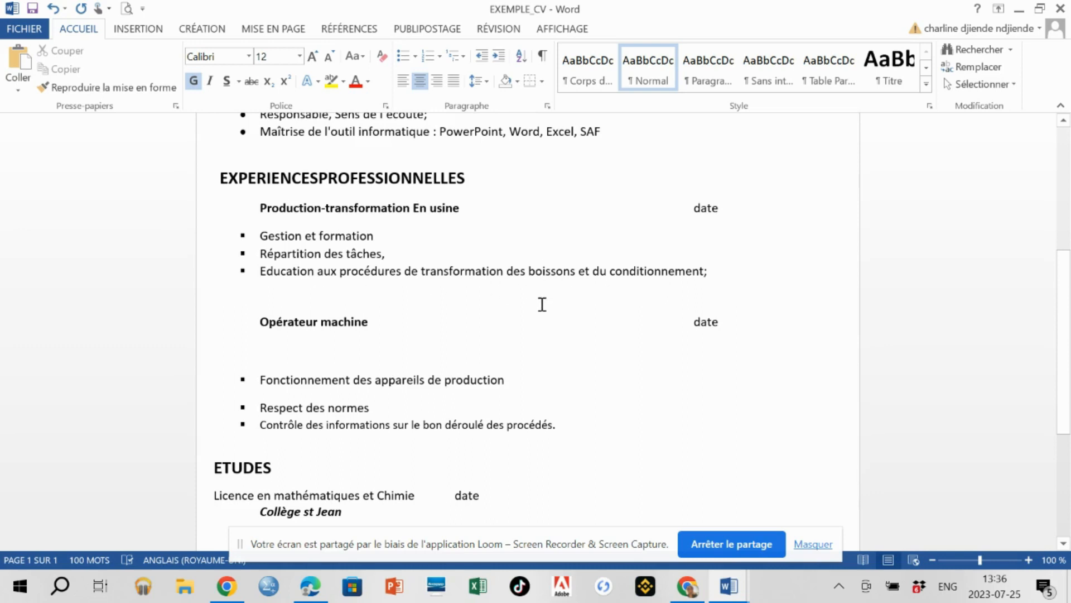
scroll(539, 304, "down", 4)
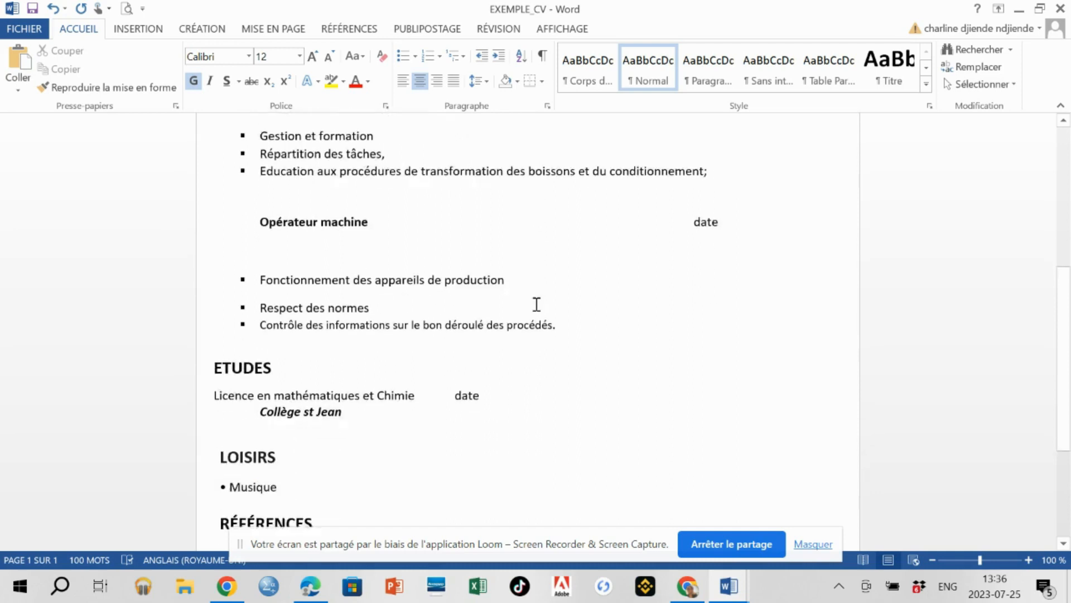
scroll(536, 304, "down", 3)
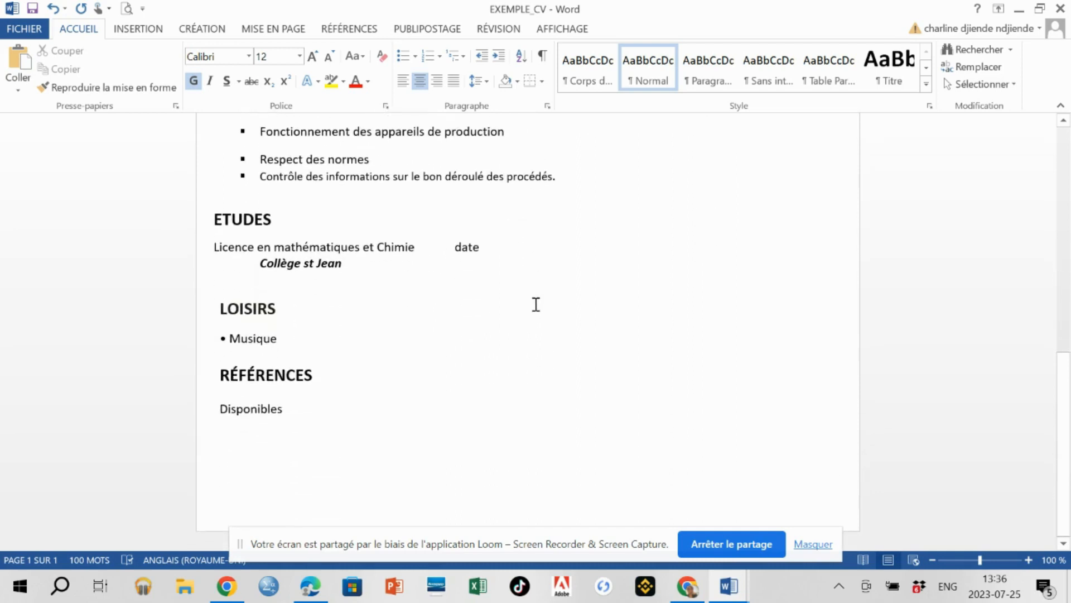
scroll(536, 304, "up", 3)
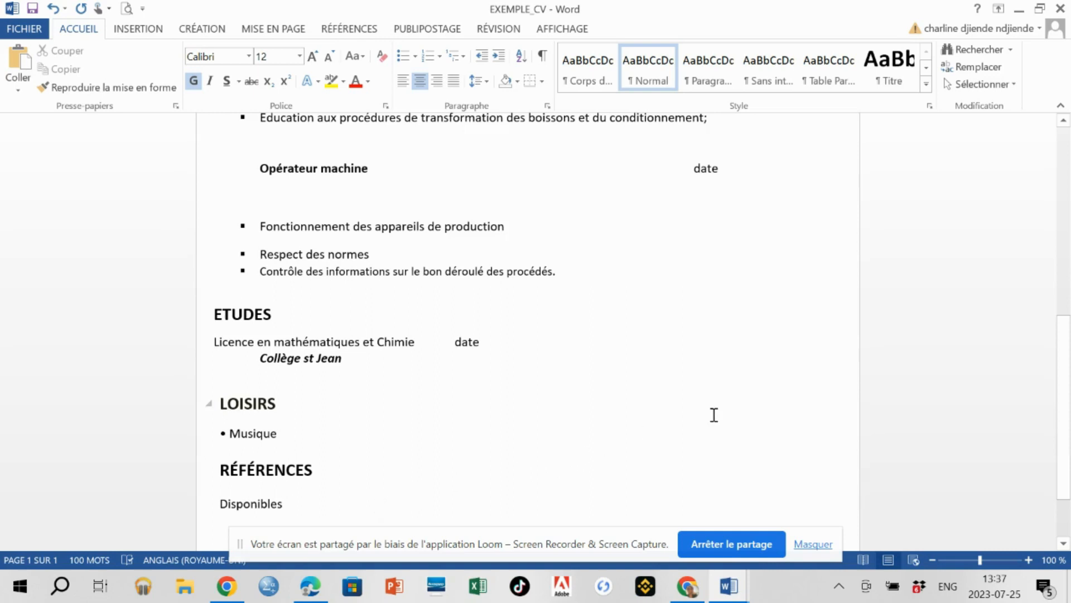
Close Word and upload EXEMPLE_CV.docx under Documents à téléverser.
left_click(1061, 8)
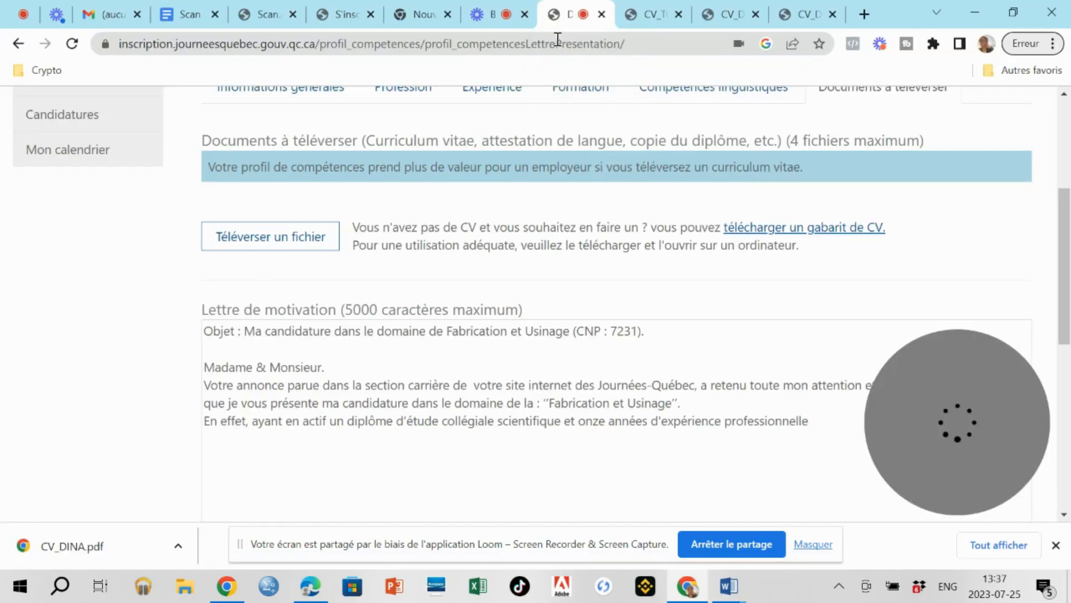
left_click(287, 240)
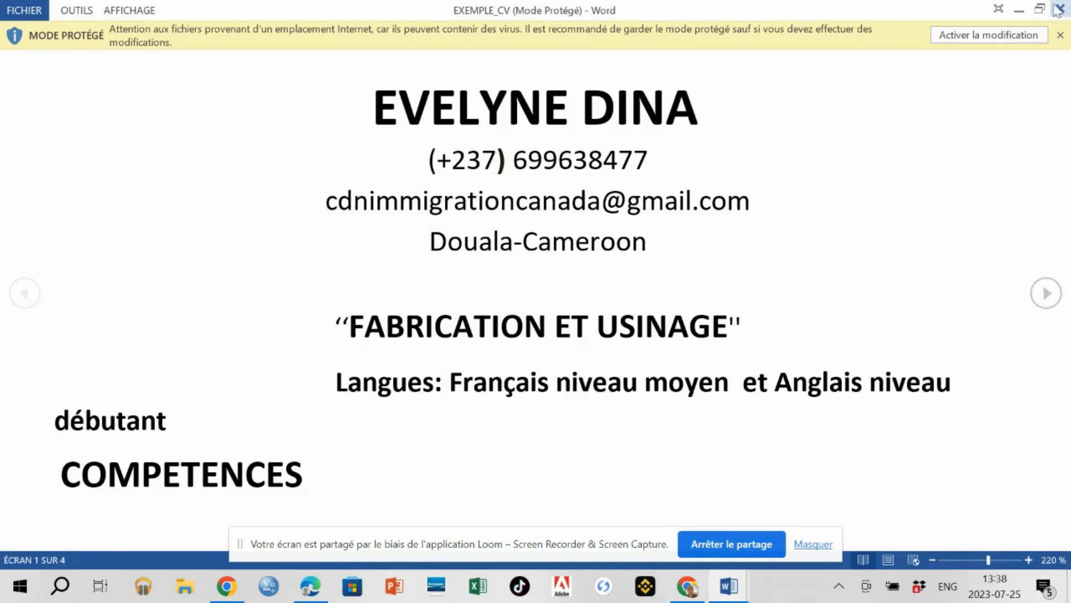
left_click(999, 38)
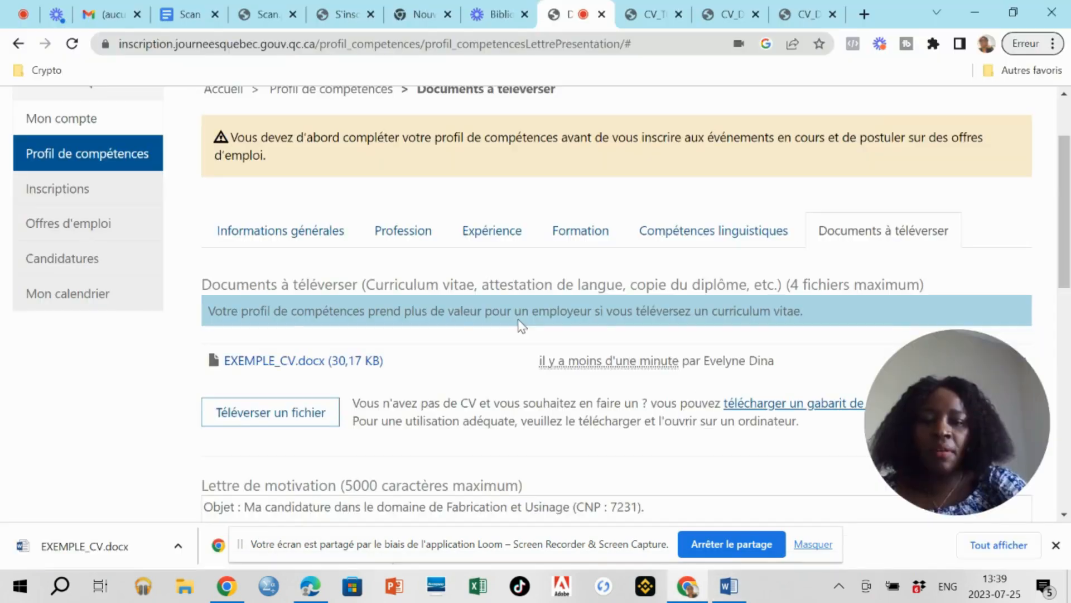
Save the skills profile with the uploaded EXEMPLE_CV.docx.
scroll(514, 319, "down", 4)
scroll(515, 319, "down", 4)
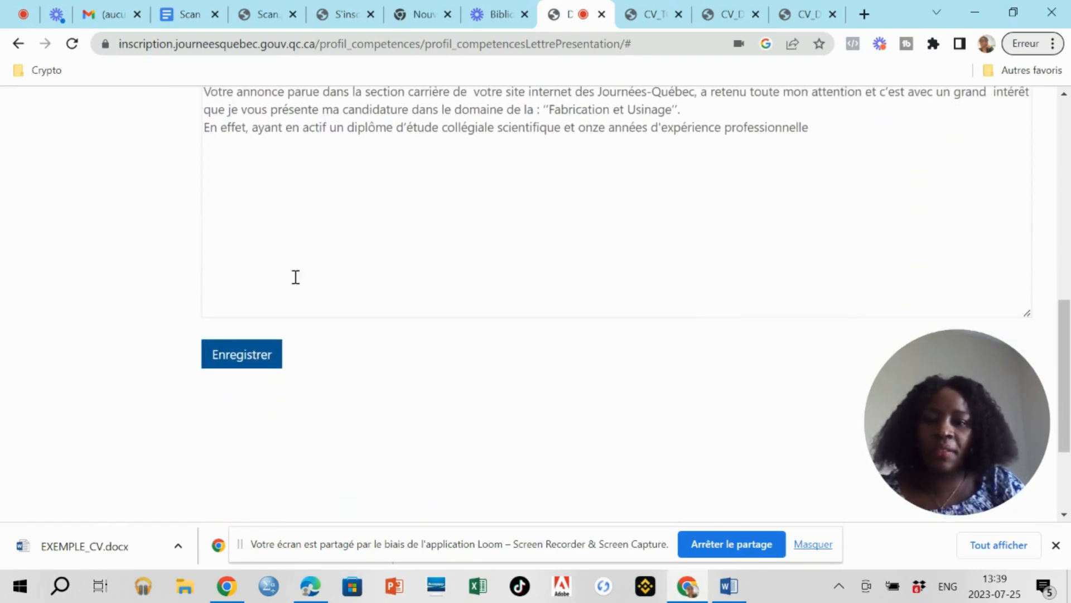
left_click(263, 362)
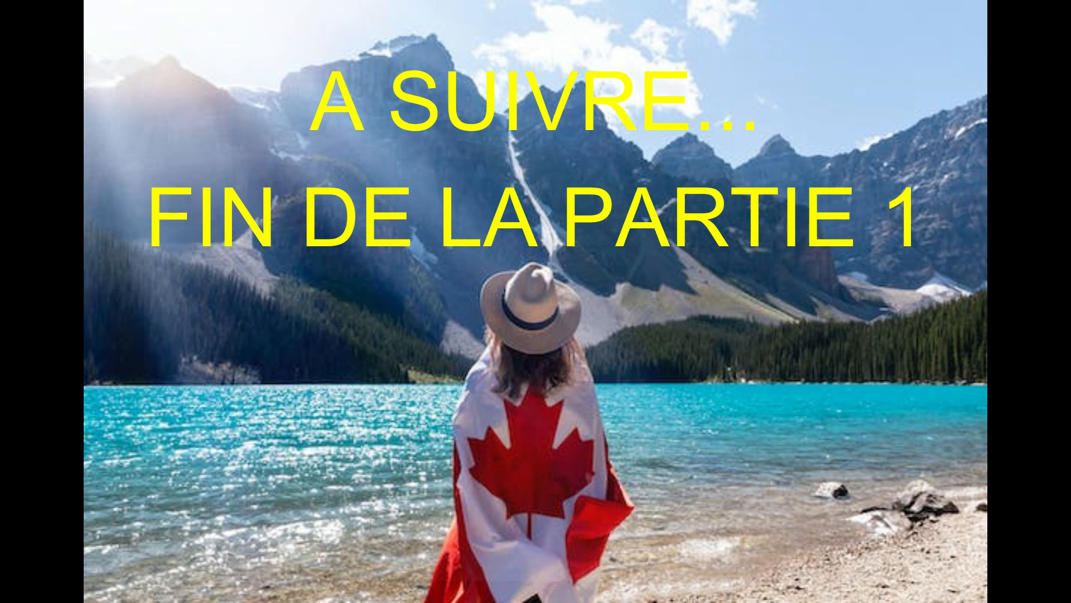